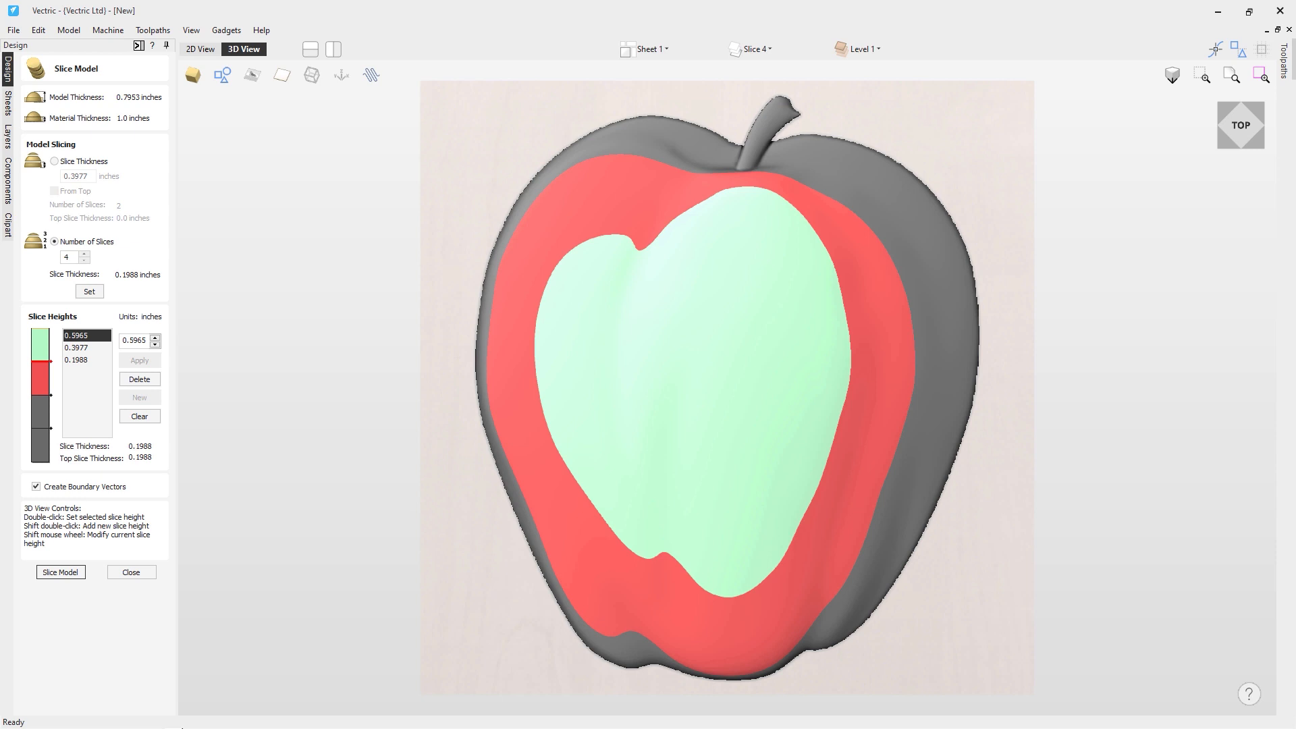
# Close the current job and create a new file
pyautogui.click(13, 30)
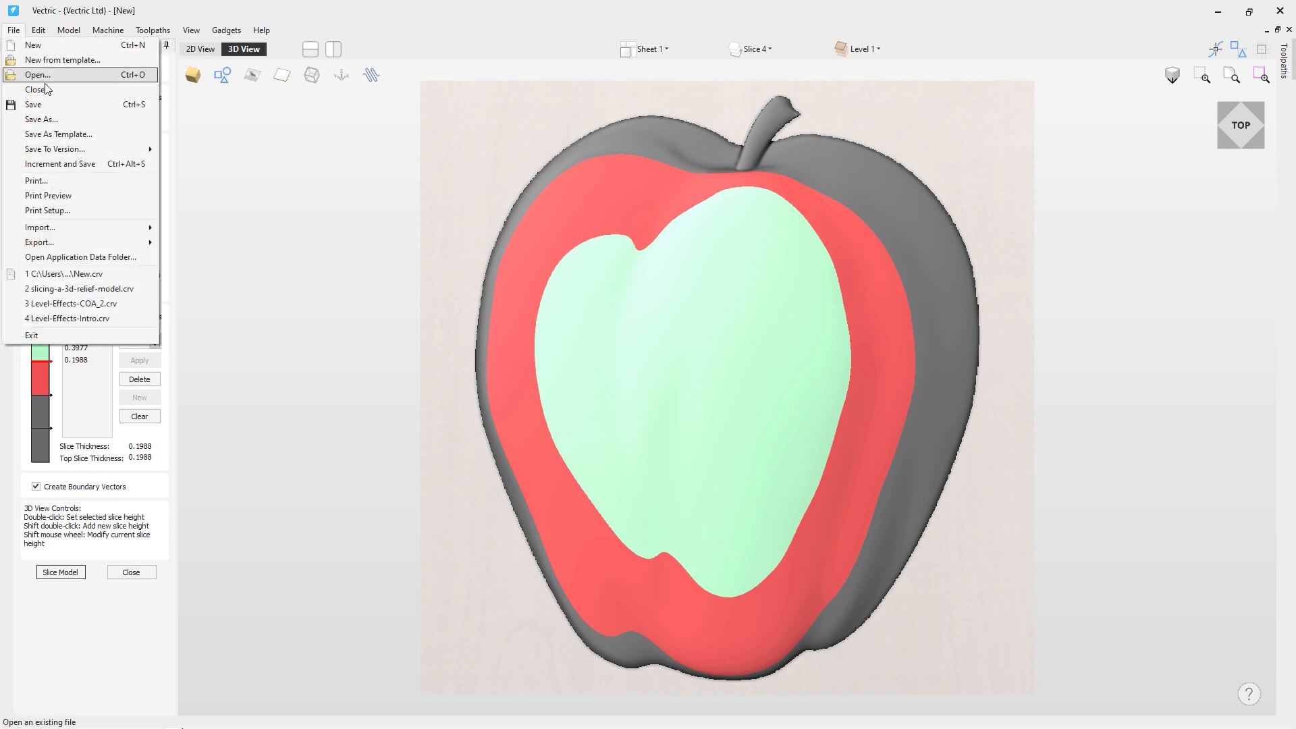
pyautogui.click(47, 89)
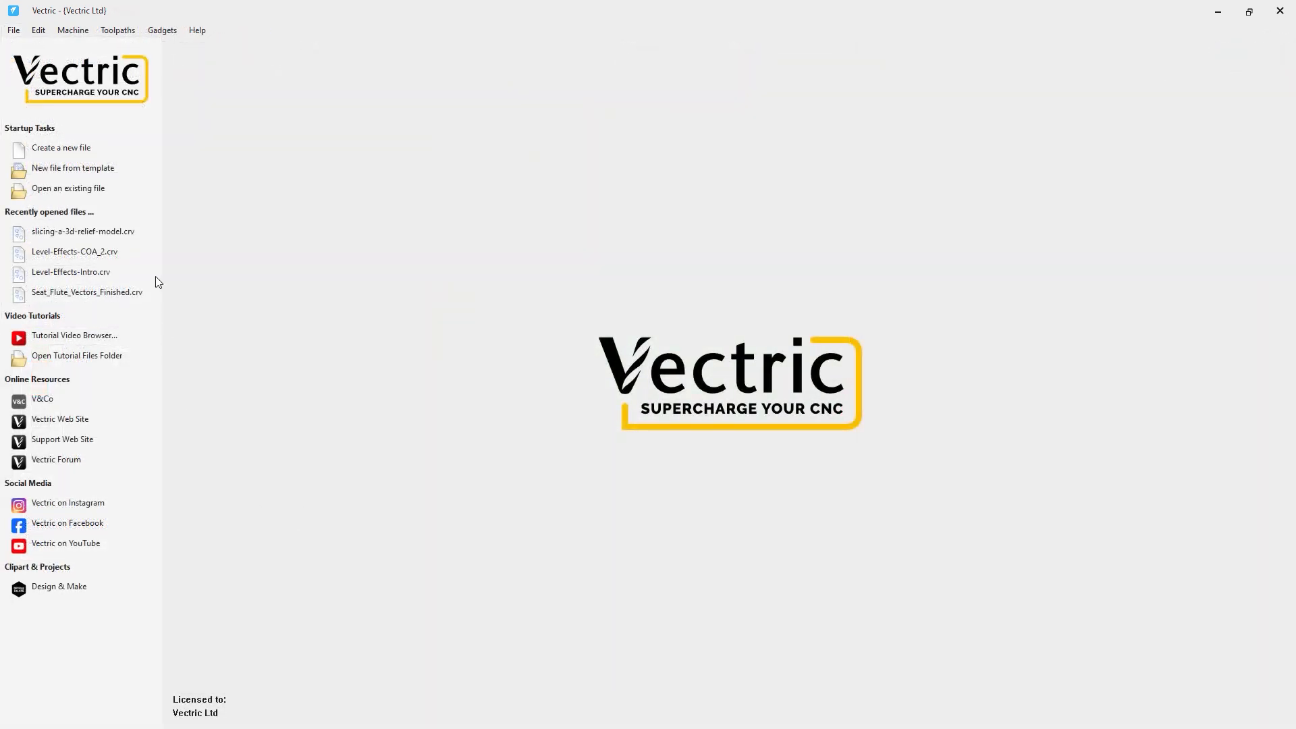
pyautogui.click(75, 151)
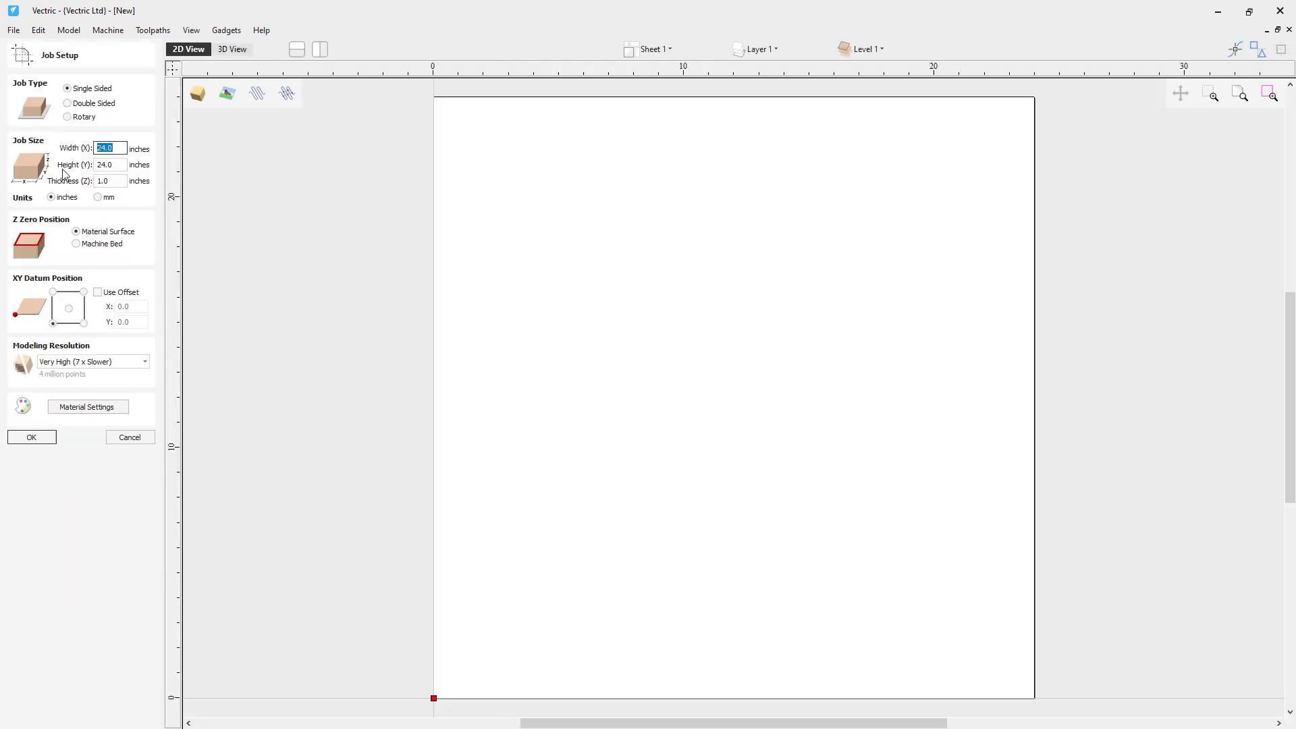
# Set up a single-sided job 24 inches wide, 24 inches high and 1 inch thick with Very High modeling resolution
pyautogui.click(122, 166)
pyautogui.click(115, 181)
pyautogui.click(131, 362)
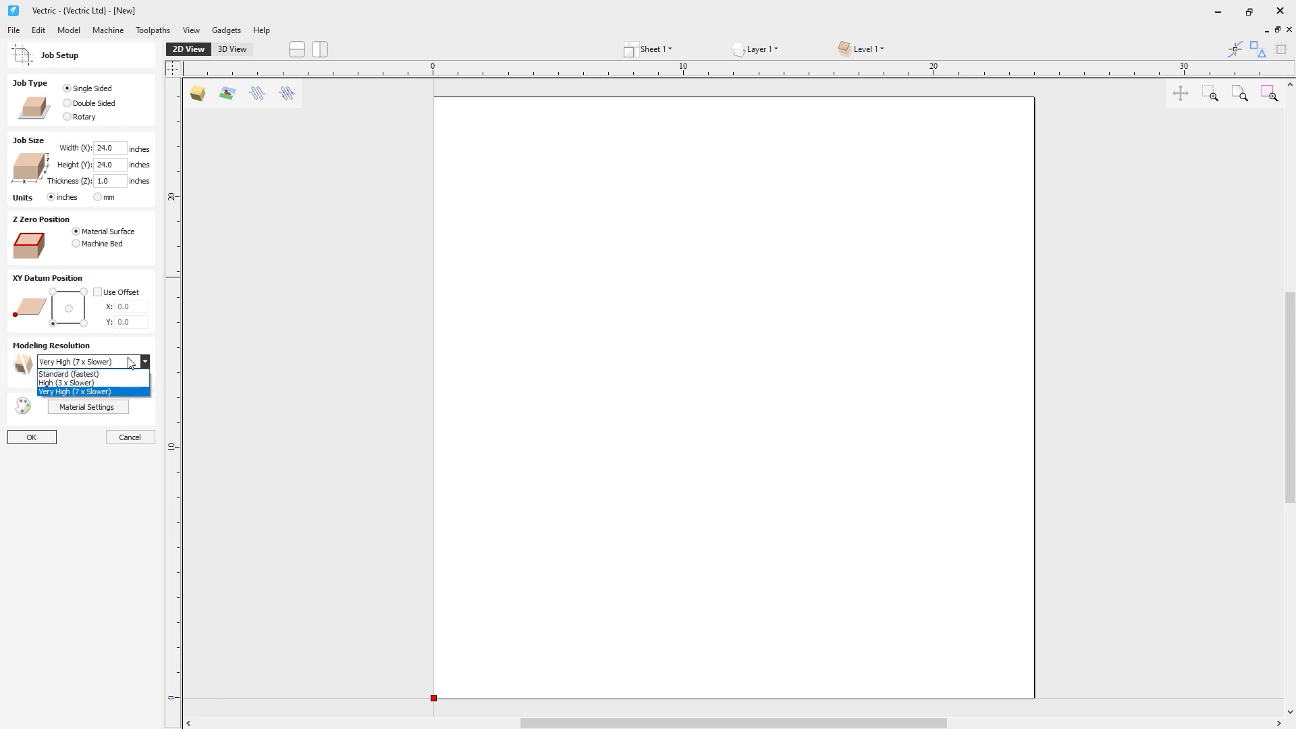
pyautogui.click(131, 362)
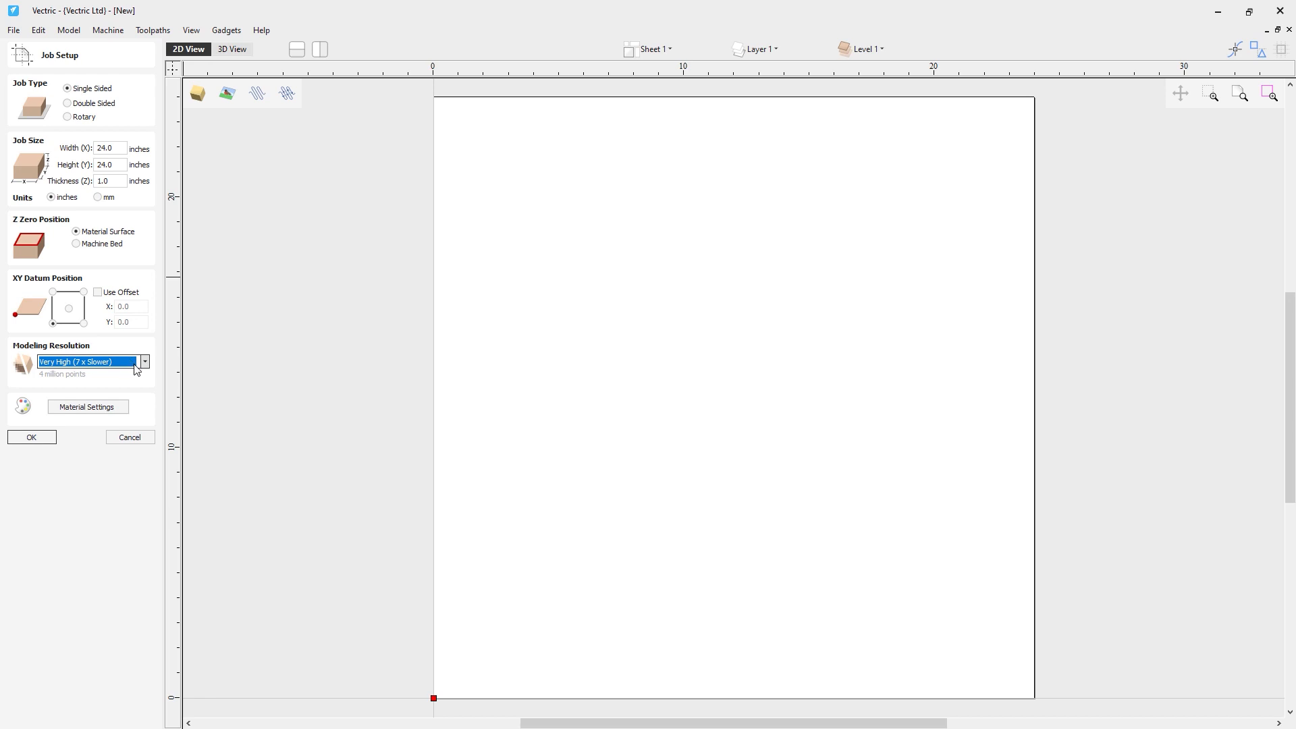
pyautogui.click(102, 409)
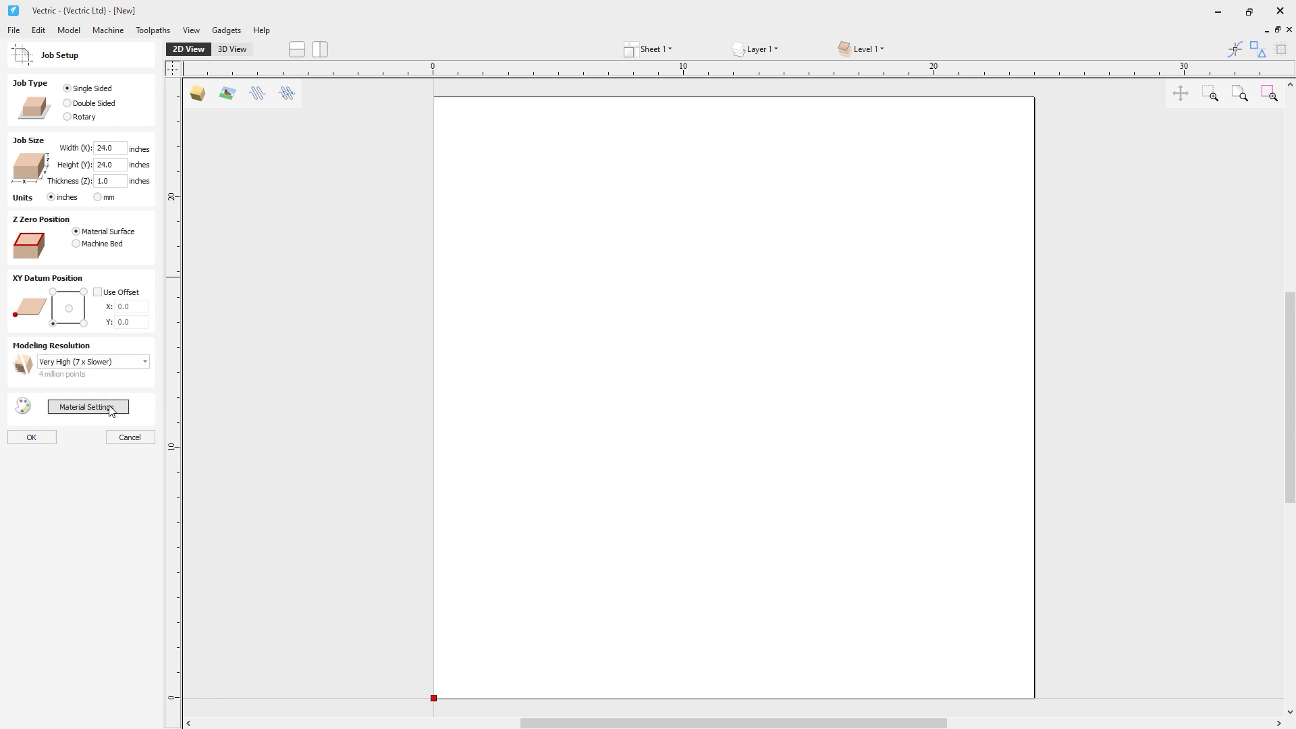
pyautogui.click(22, 473)
pyautogui.click(27, 439)
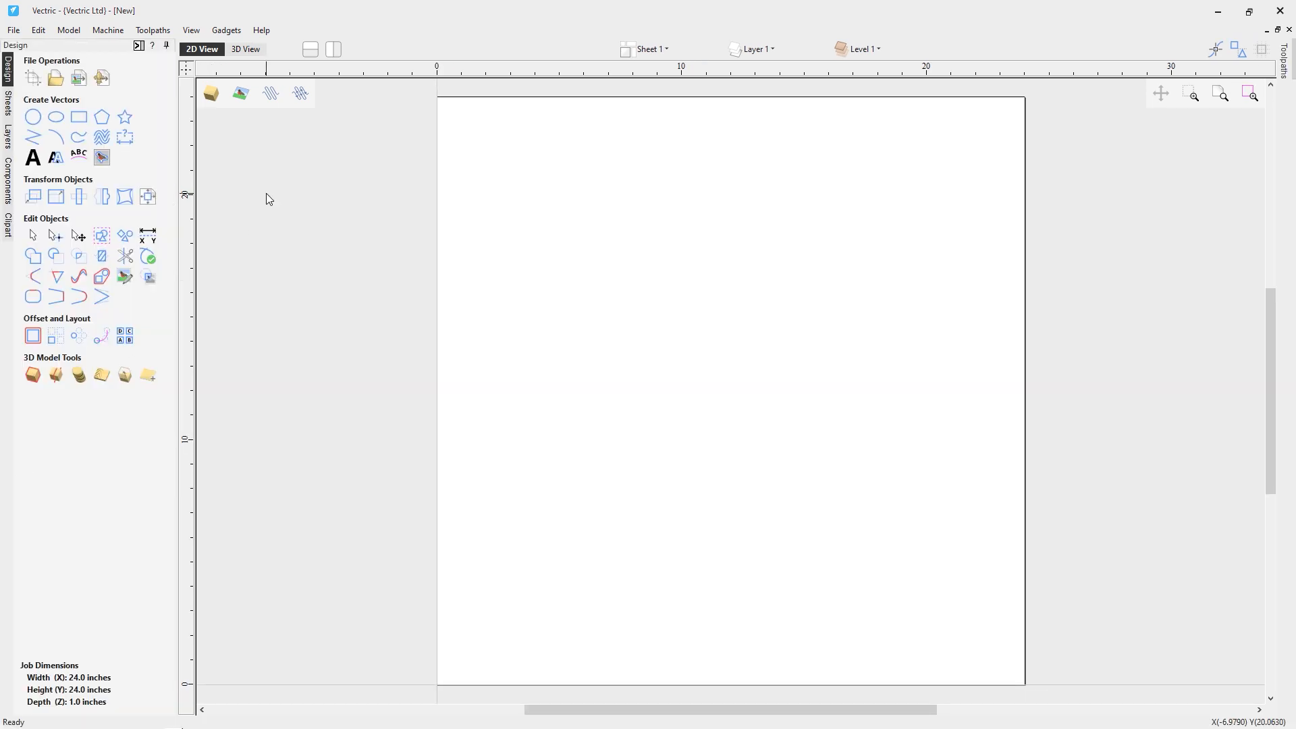
# Import the apple 3D model and centre it within the material both horizontally and vertically
pyautogui.click(103, 78)
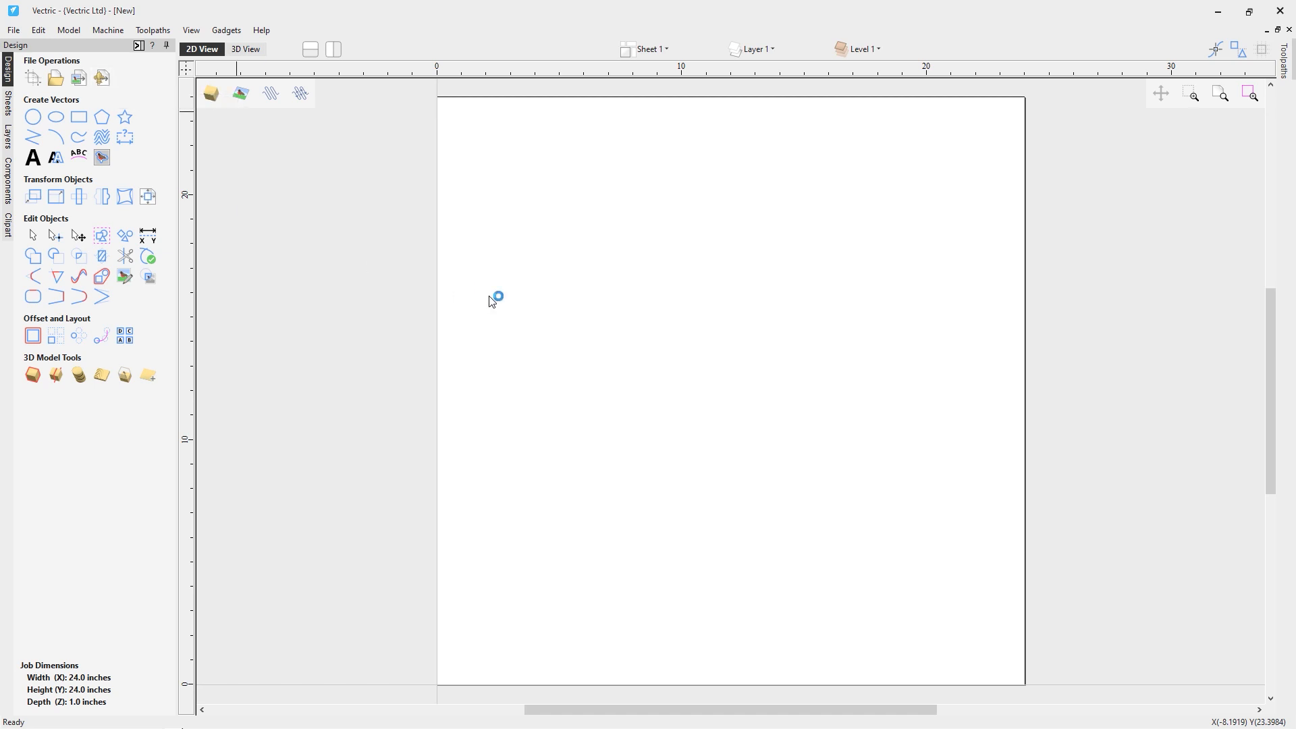
pyautogui.doubleClick(600, 290)
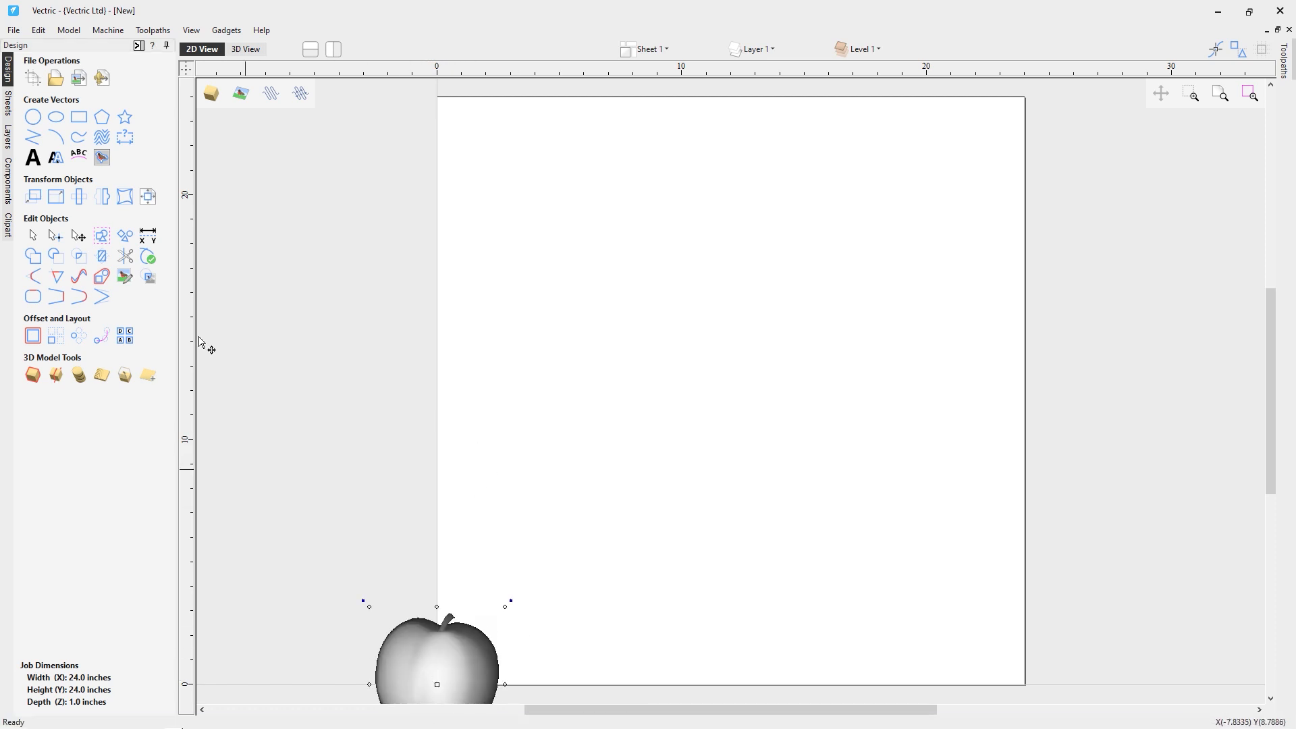
pyautogui.click(147, 197)
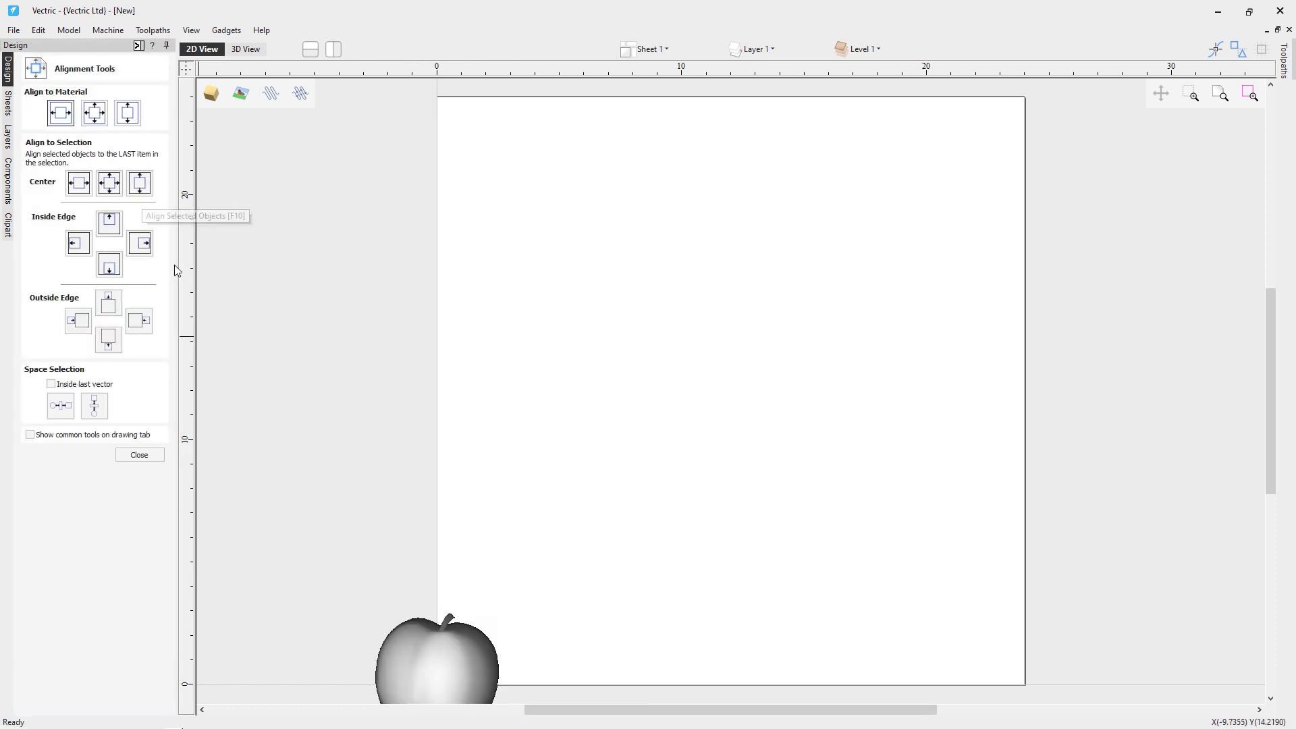
pyautogui.click(90, 110)
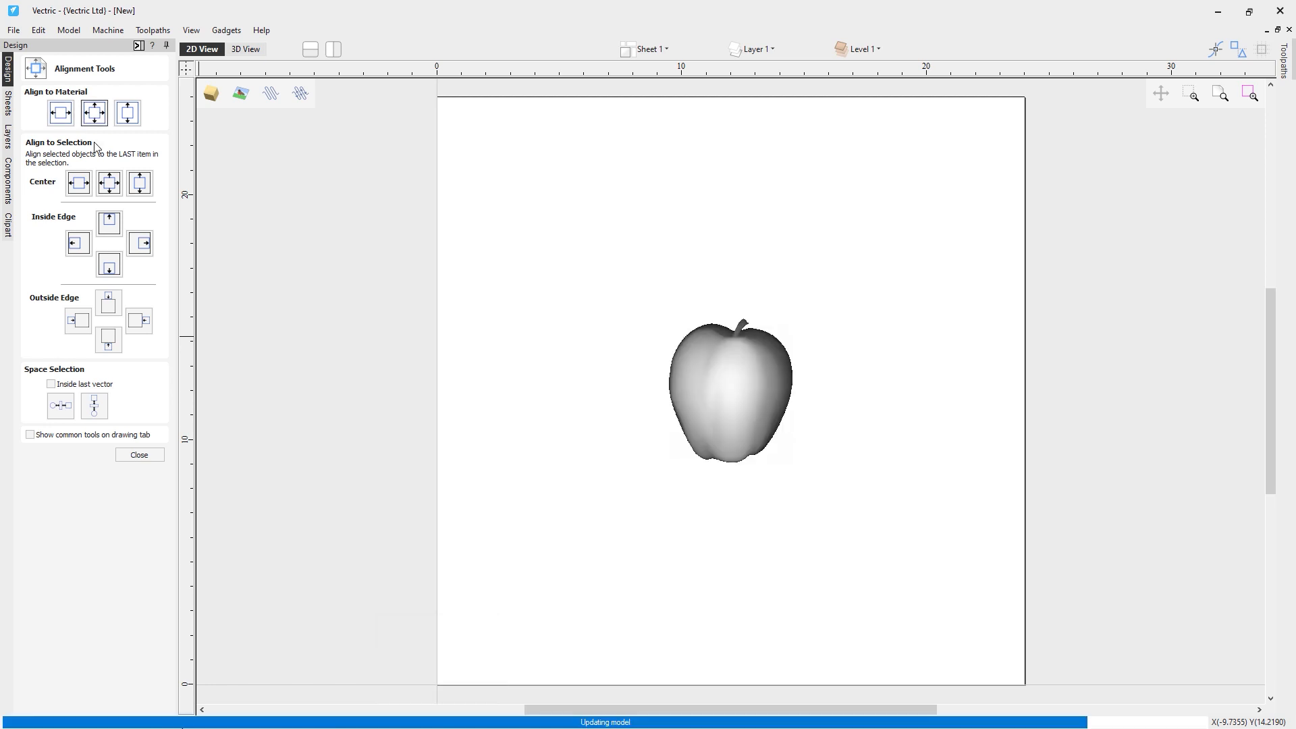
pyautogui.click(139, 455)
# Resize the apple to 23 inches high with the XY proportions linked and Auto Scale Z enabled
pyautogui.click(245, 49)
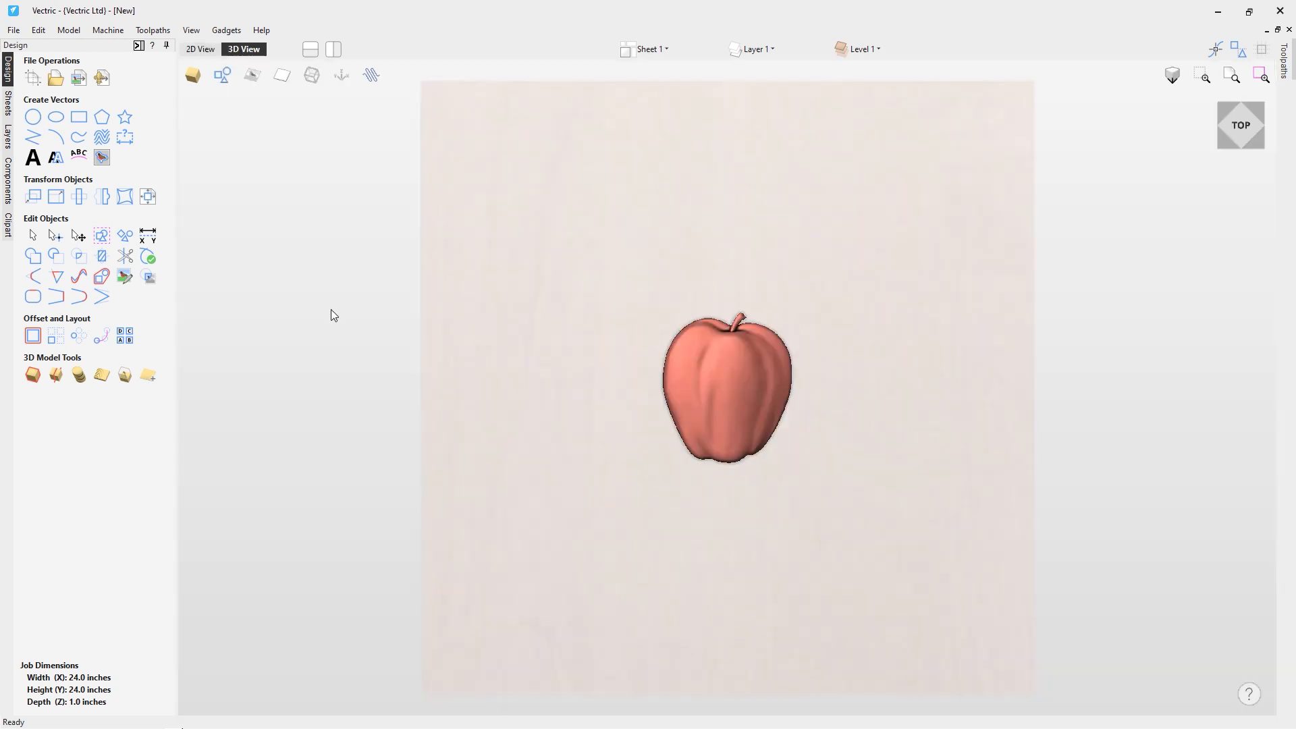
pyautogui.click(57, 198)
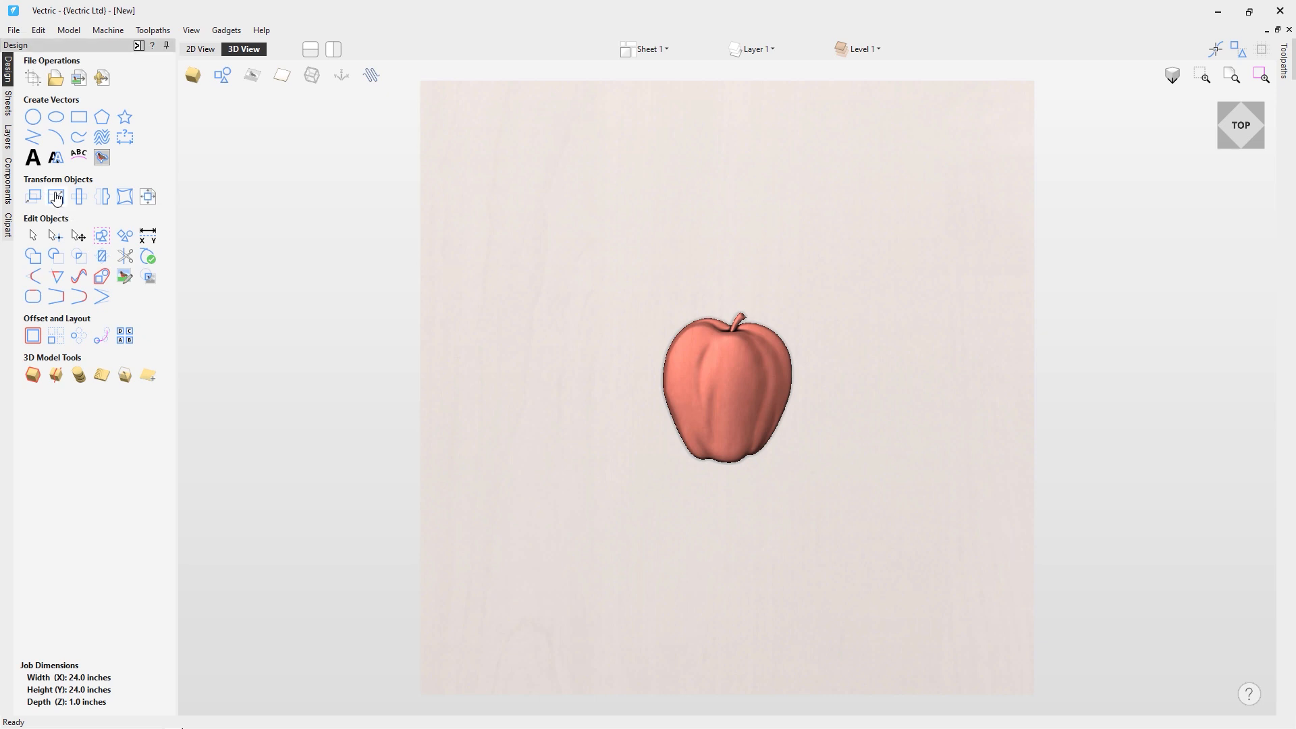
pyautogui.moveTo(100, 318); pyautogui.dragTo(38, 323)
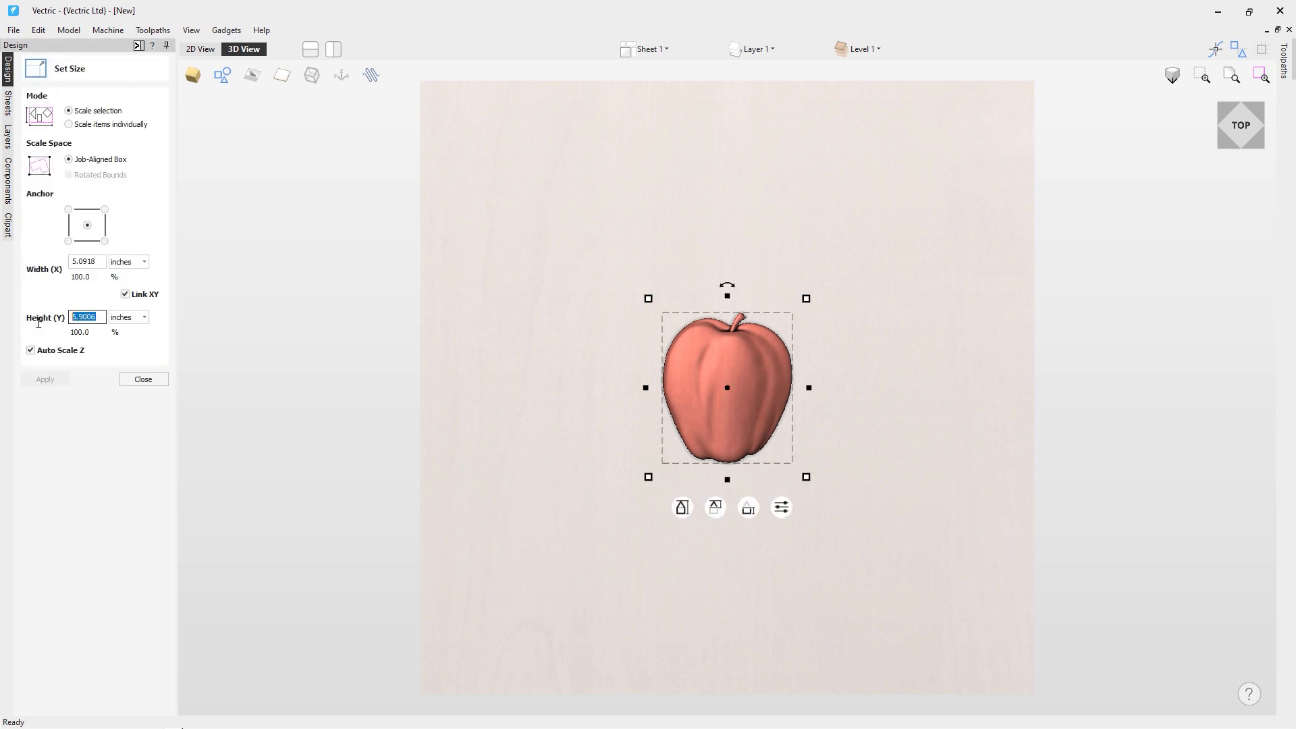
pyautogui.write('23')
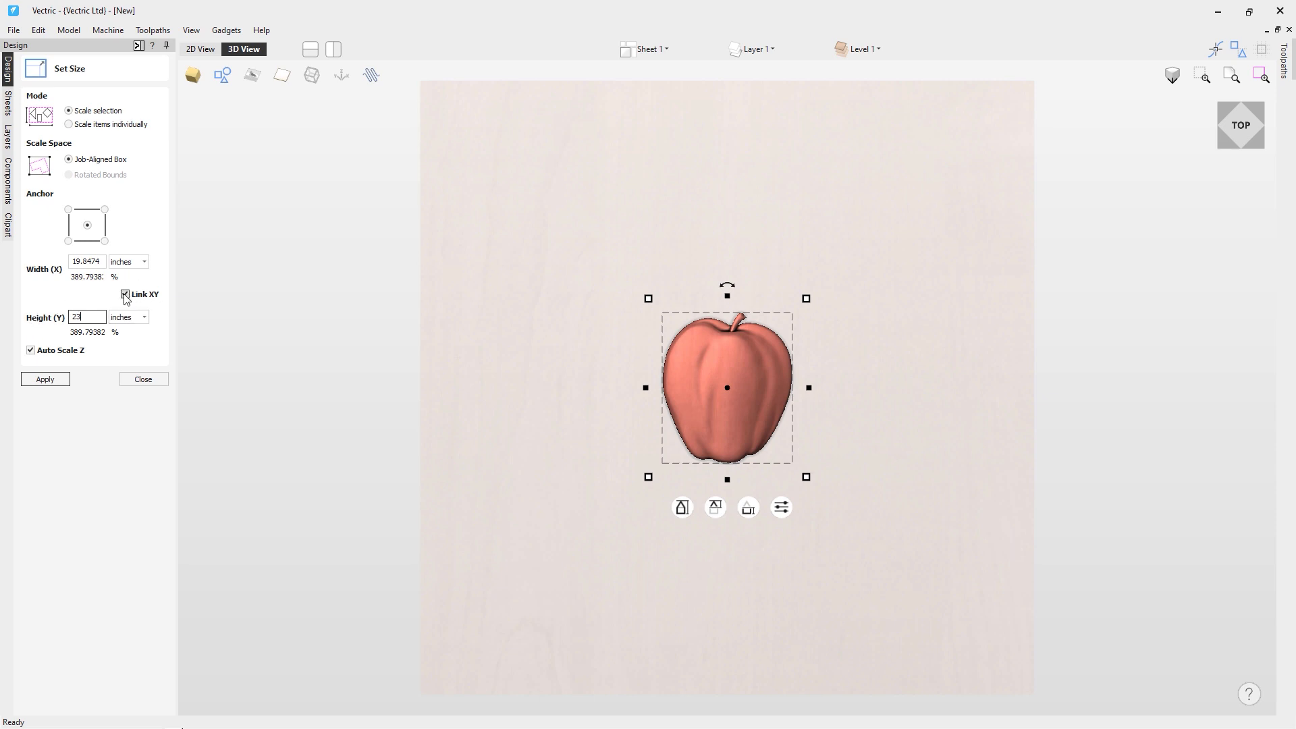
pyautogui.click(61, 381)
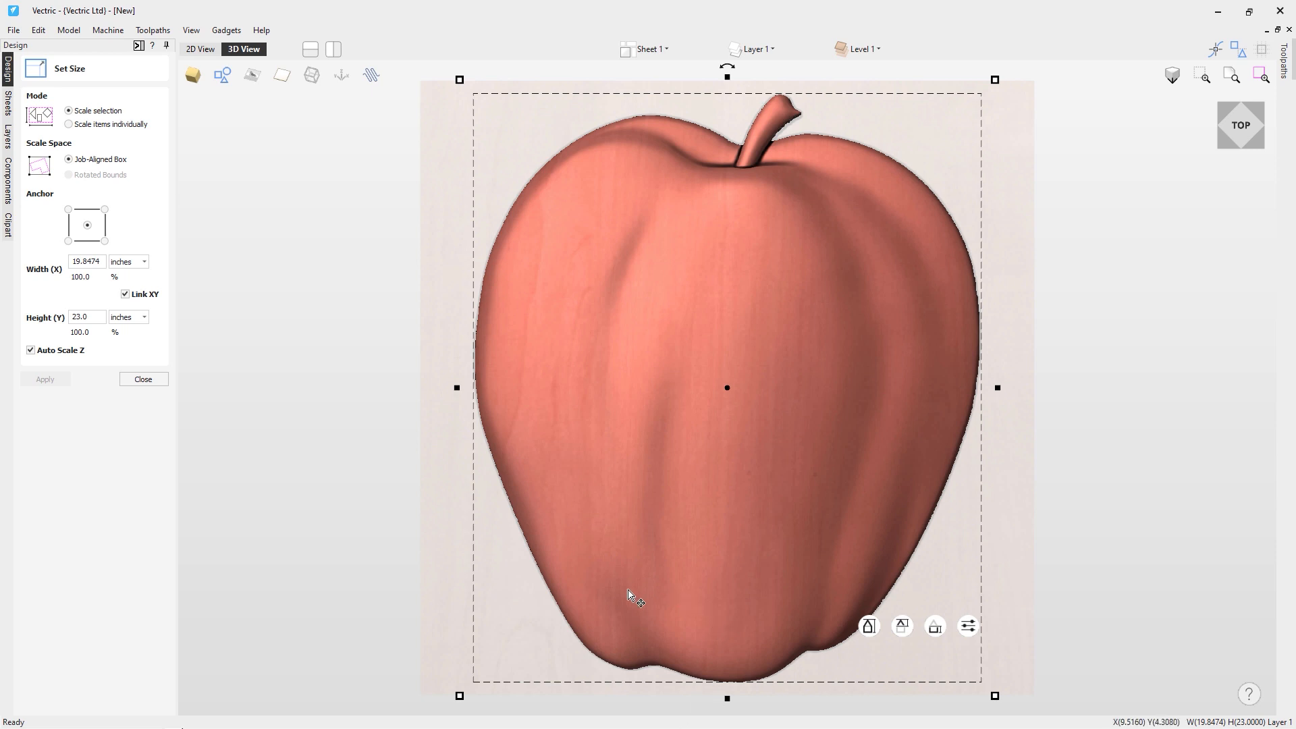
pyautogui.scroll(-1, 506, 446)
pyautogui.click(142, 379)
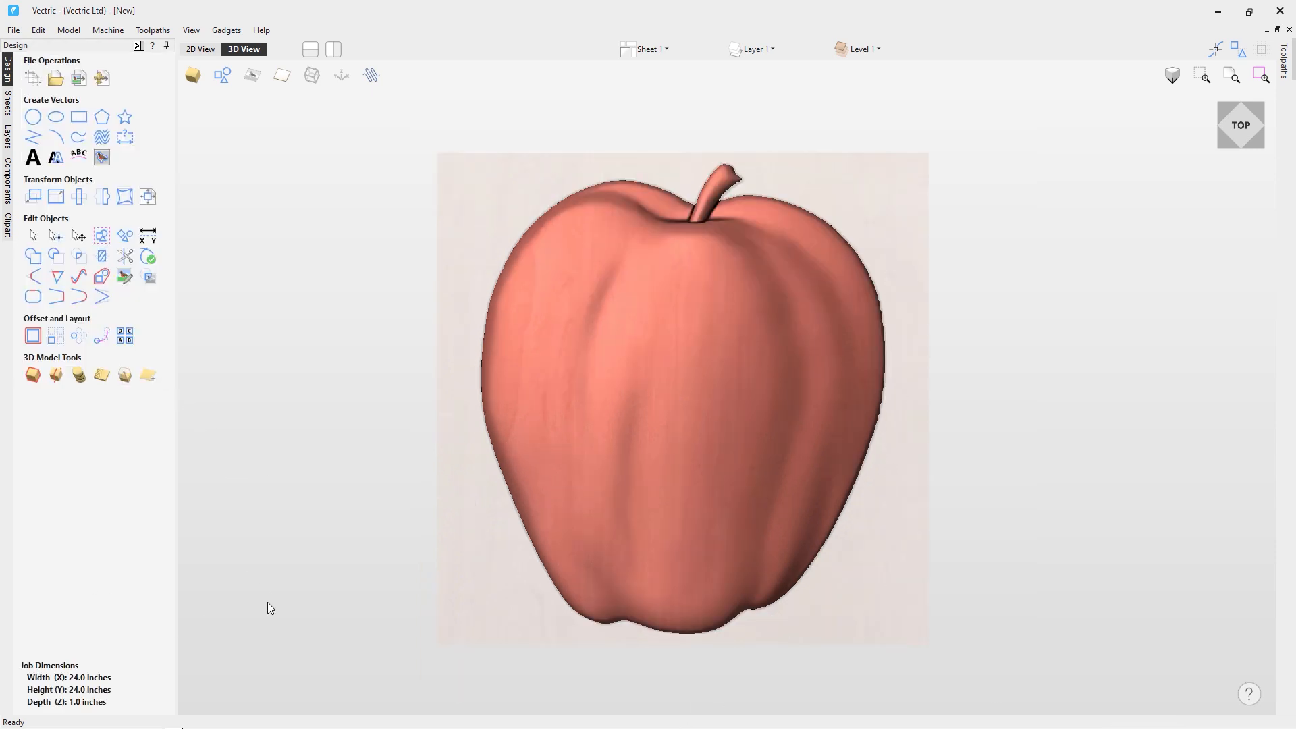
# Set the apple component's shape height to 3.75 inches in its component properties
pyautogui.click(749, 477)
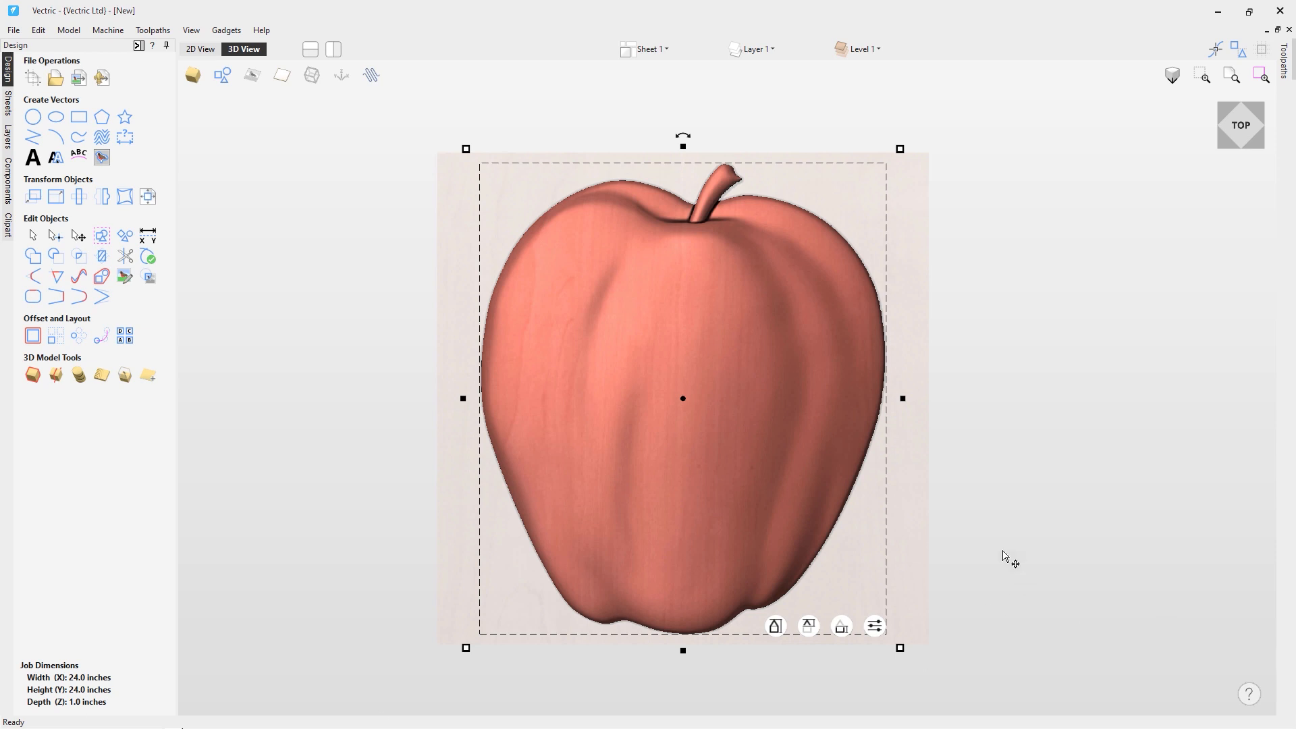
pyautogui.rightClick(761, 460)
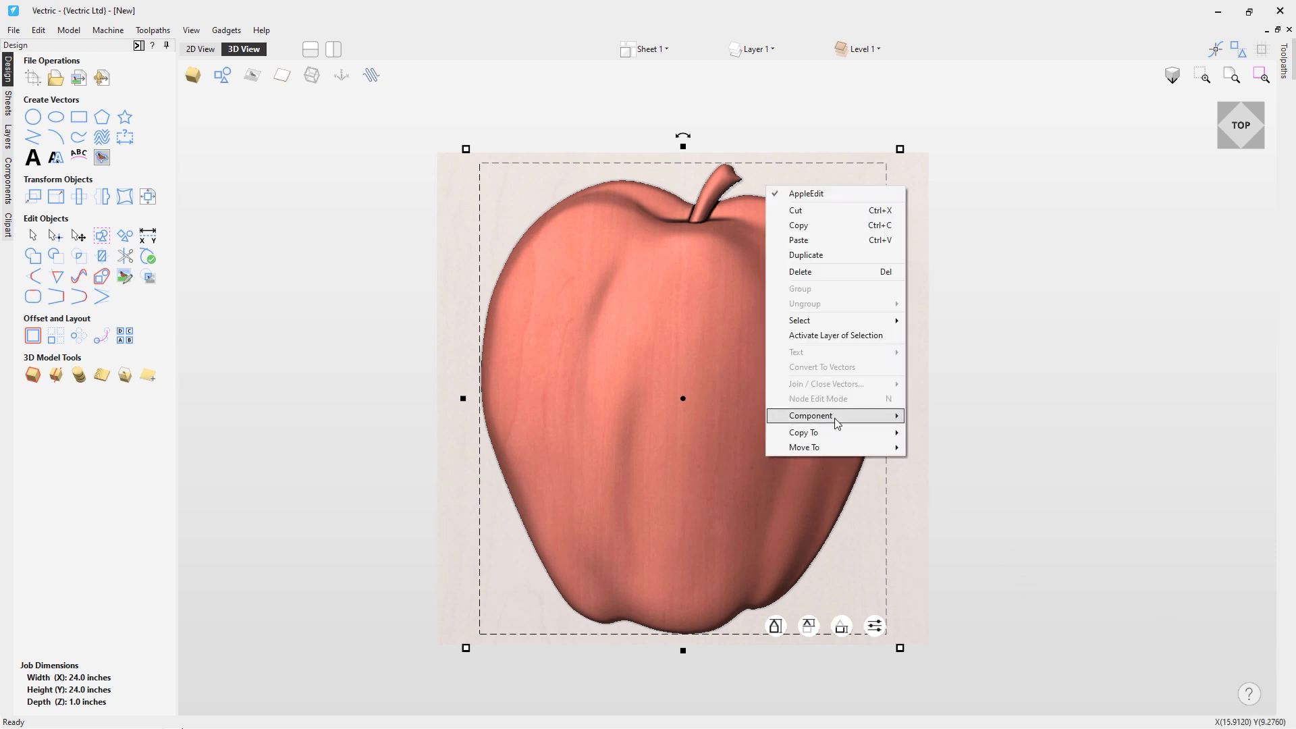
pyautogui.moveTo(879, 418)
pyautogui.click(948, 512)
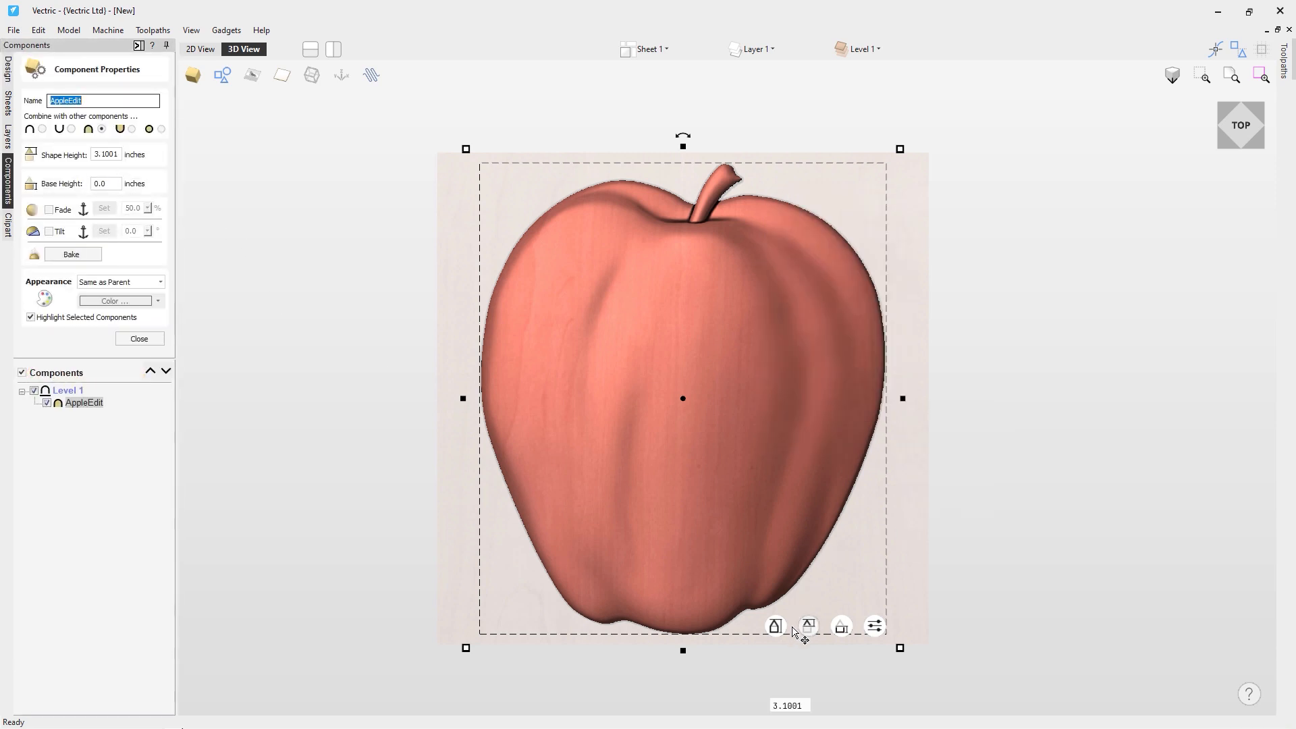
pyautogui.moveTo(773, 630)
pyautogui.click(810, 631)
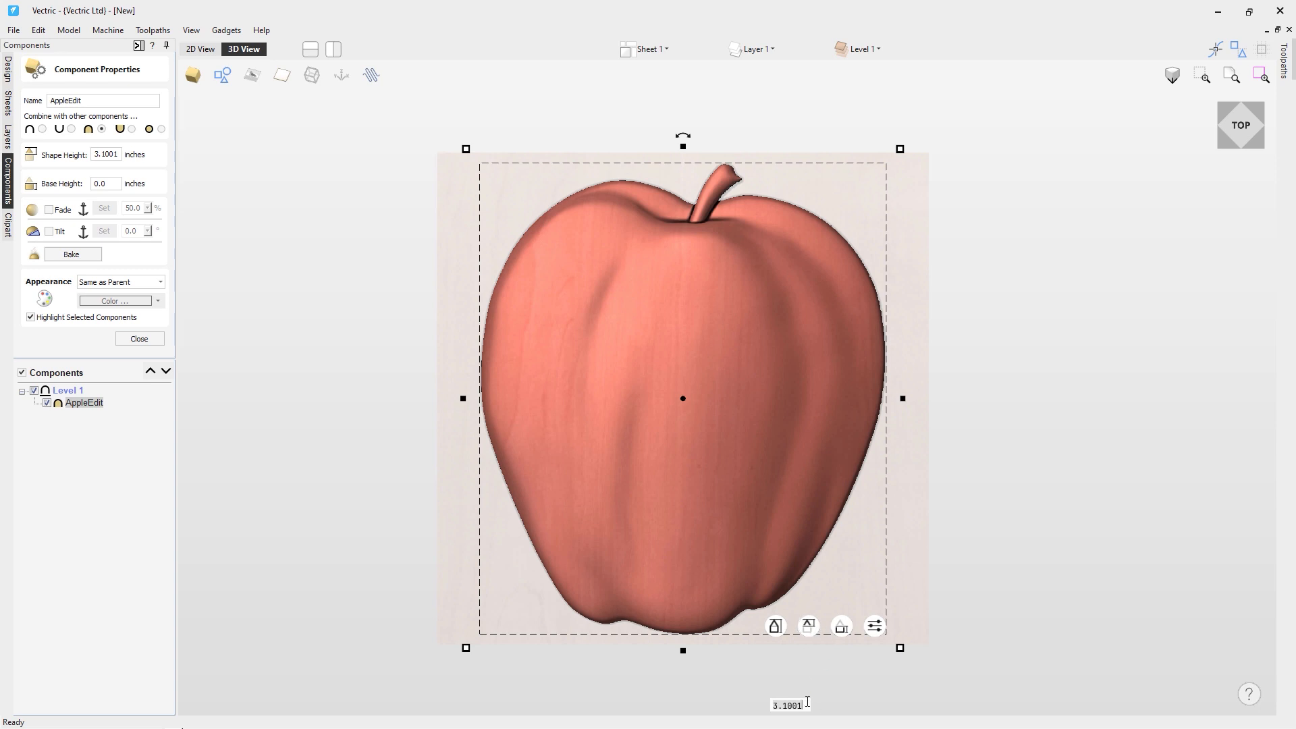
pyautogui.write('3.75')
pyautogui.press('Return')
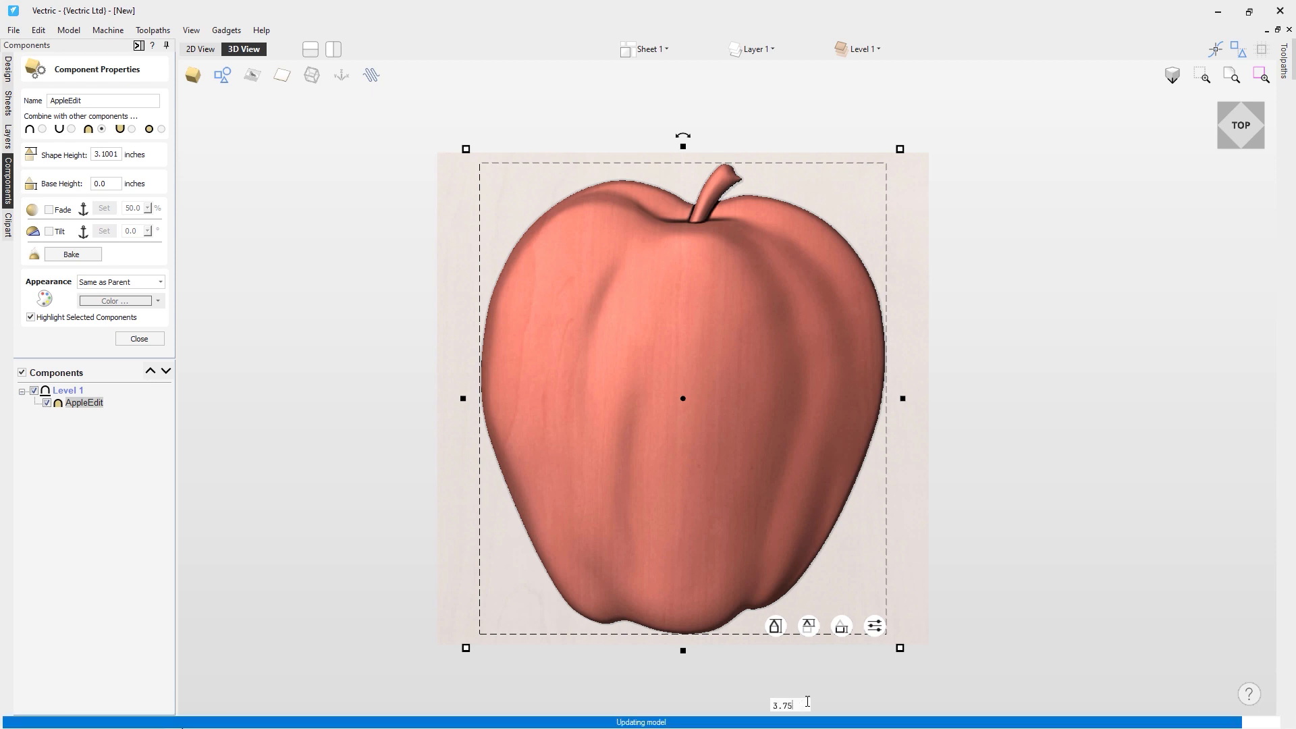
pyautogui.click(139, 339)
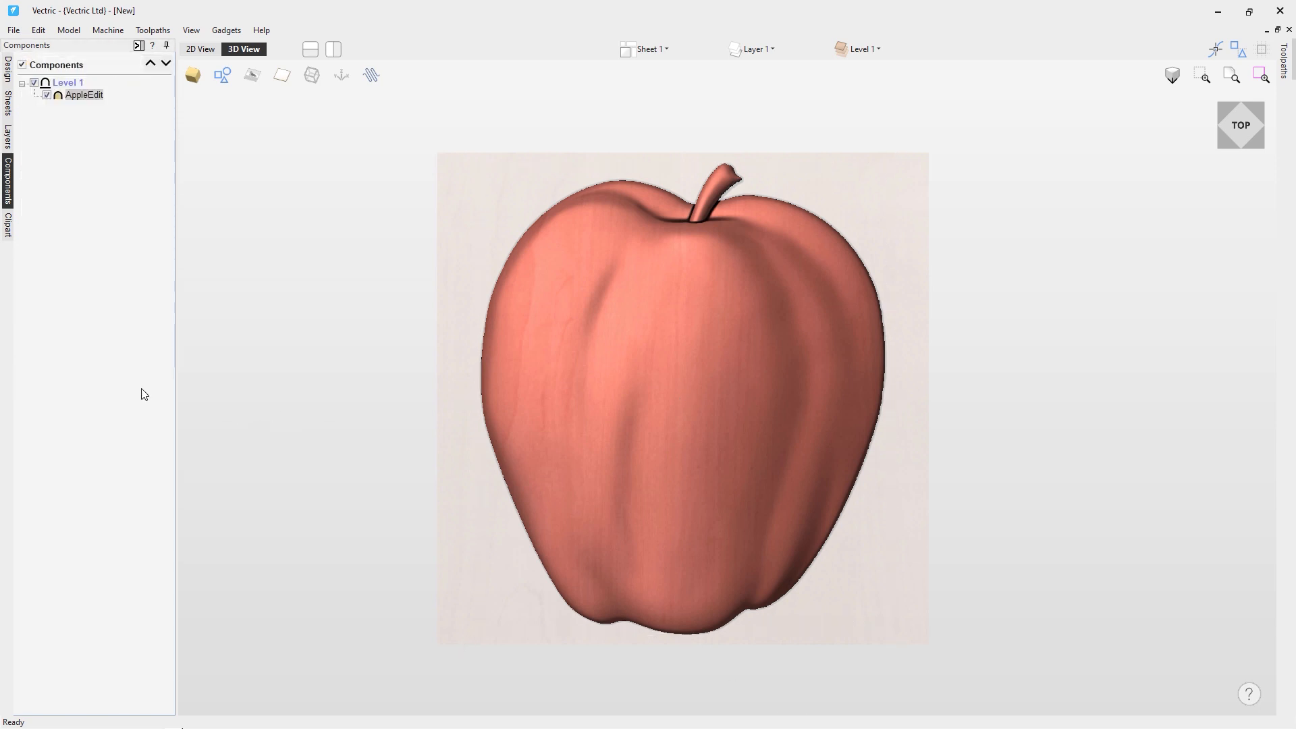
# Inspect the thickened apple in 3D, return to the top view, and start the Slice Model tool
pyautogui.click(646, 488)
pyautogui.moveTo(680, 535); pyautogui.dragTo(1033, 290, button='middle')
pyautogui.click(1225, 122)
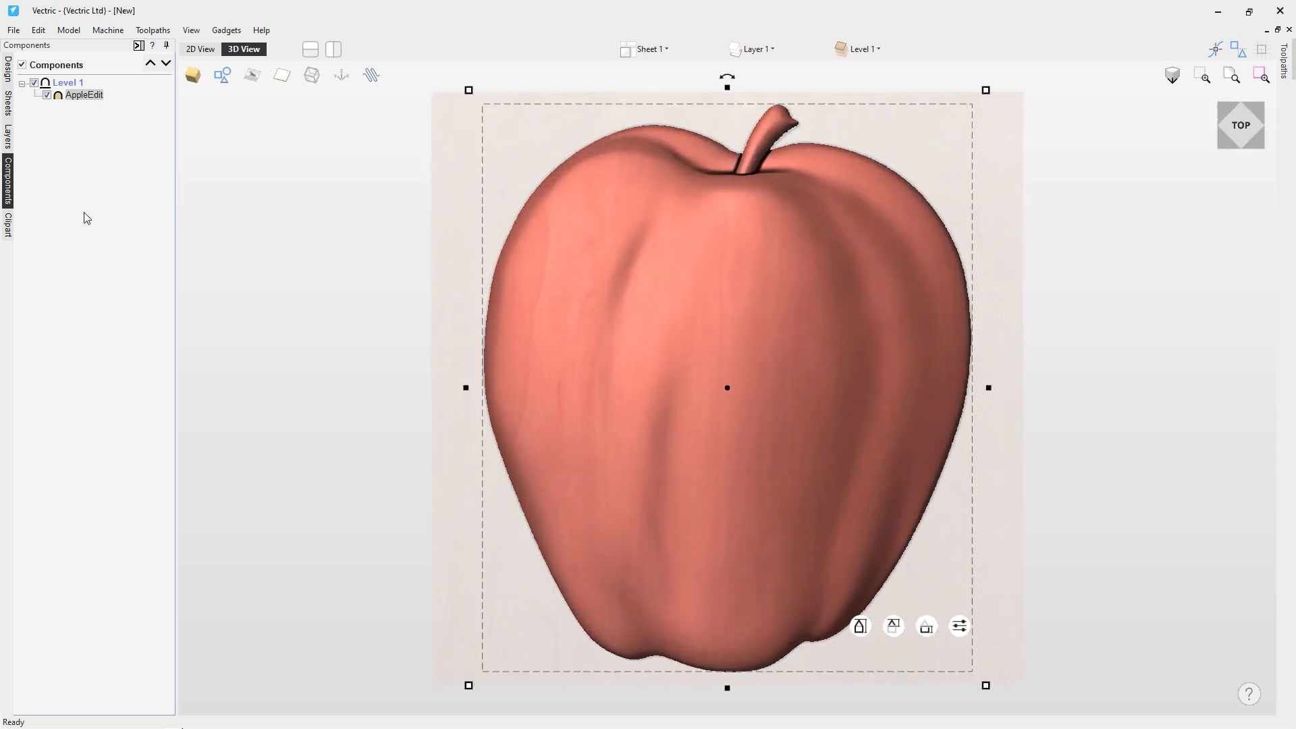
pyautogui.click(8, 73)
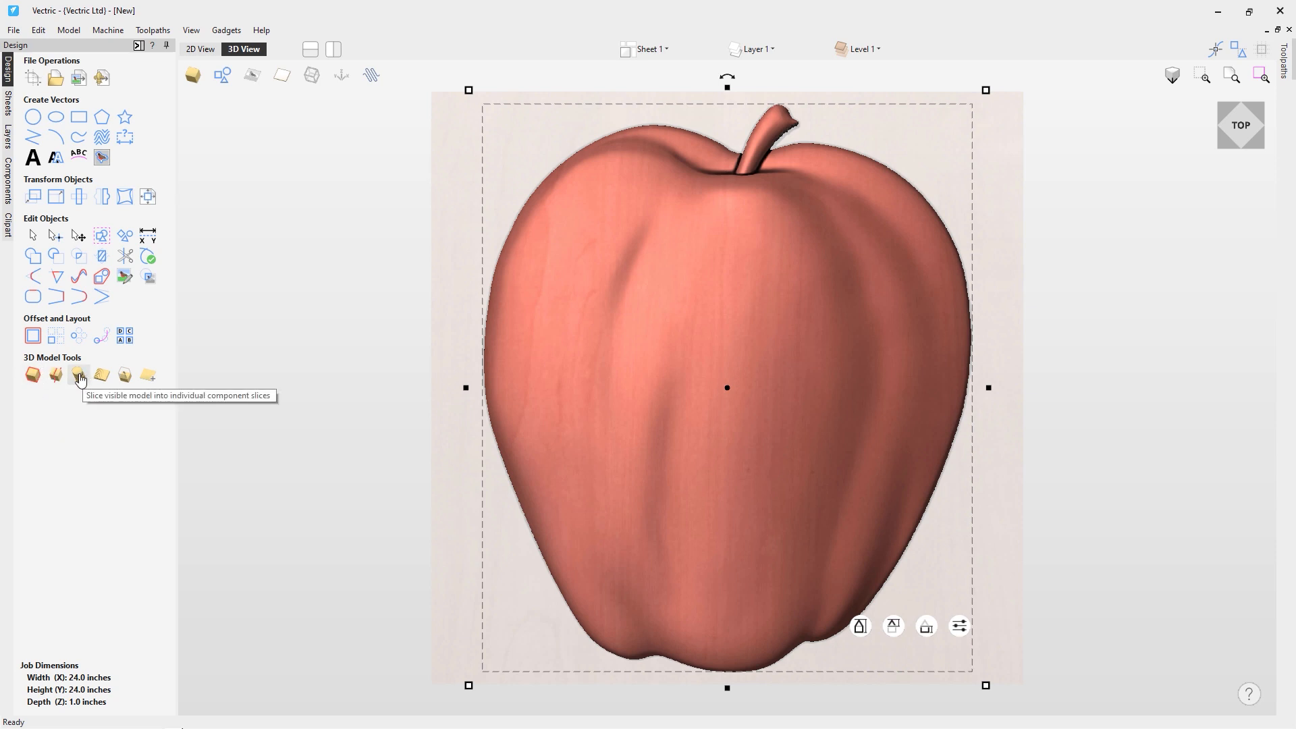
pyautogui.click(80, 380)
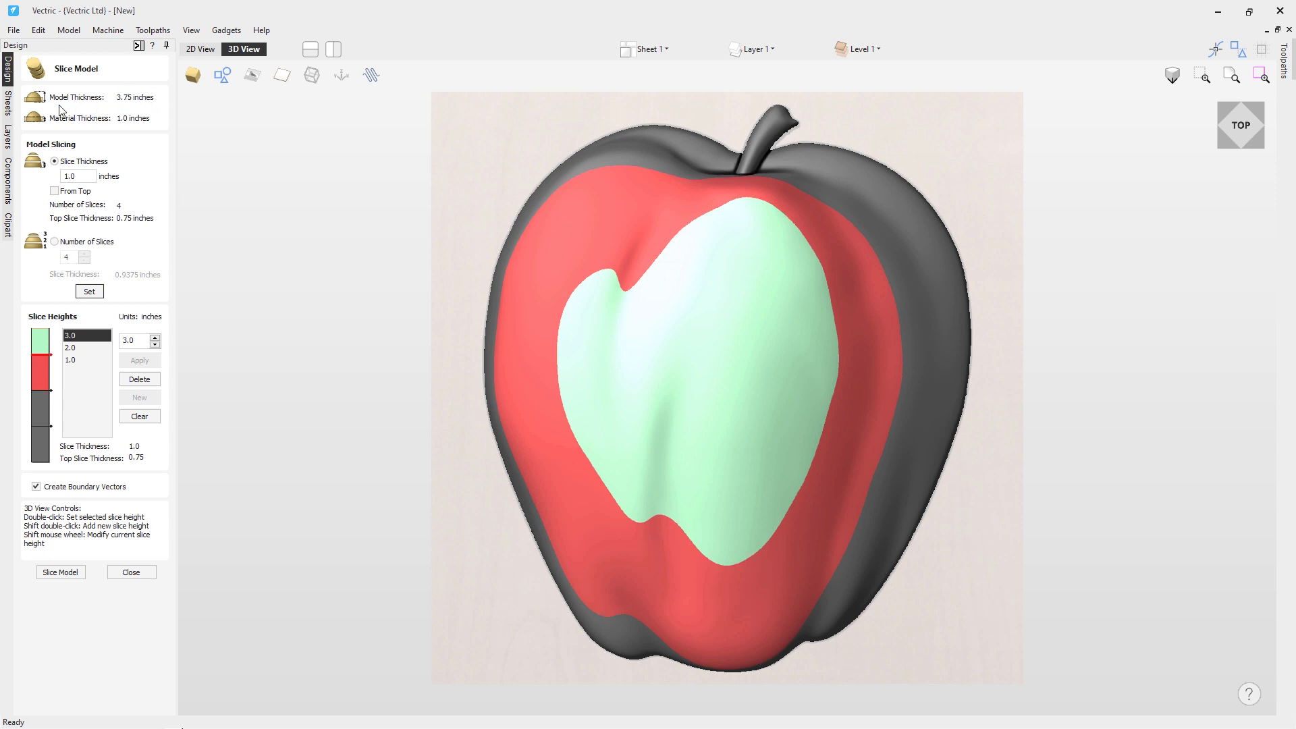
# Try measuring the slice thickness from the top, and try slicing by number with 3 and 4 slices
pyautogui.click(54, 191)
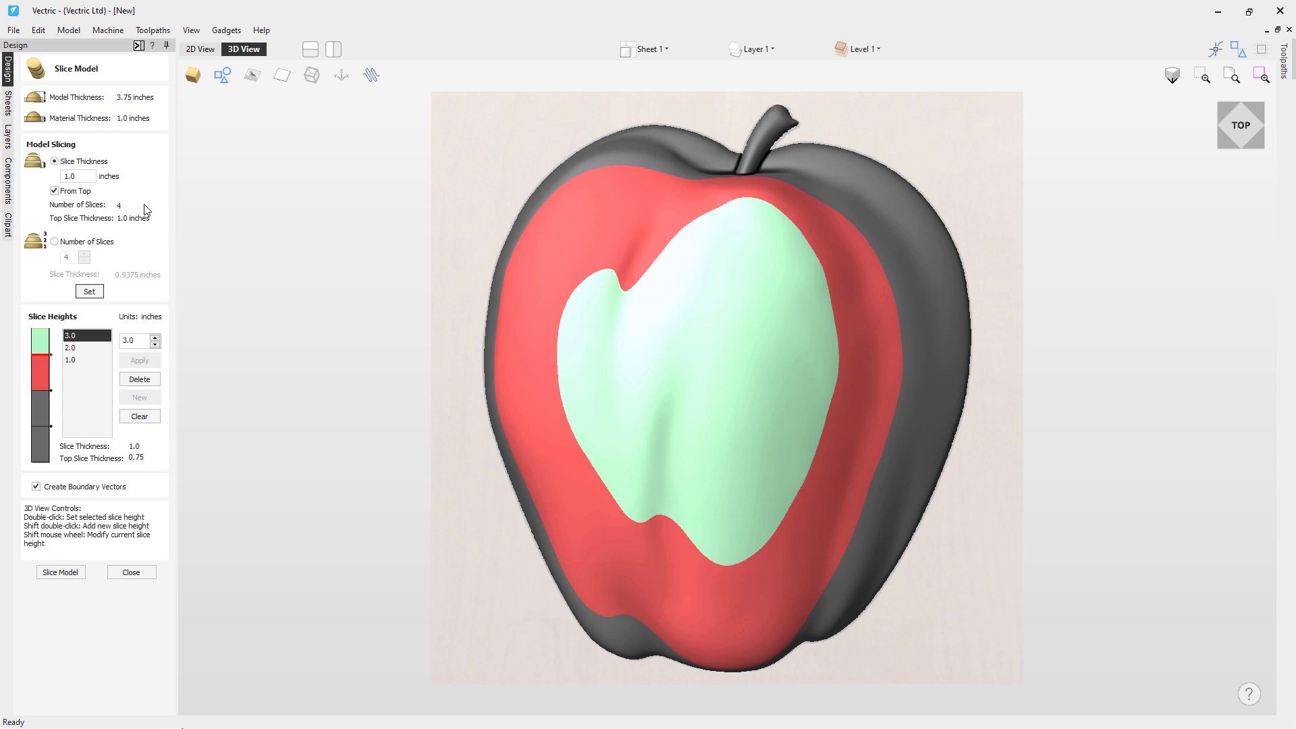
pyautogui.moveTo(86, 176); pyautogui.dragTo(60, 176)
pyautogui.click(57, 193)
pyautogui.click(71, 243)
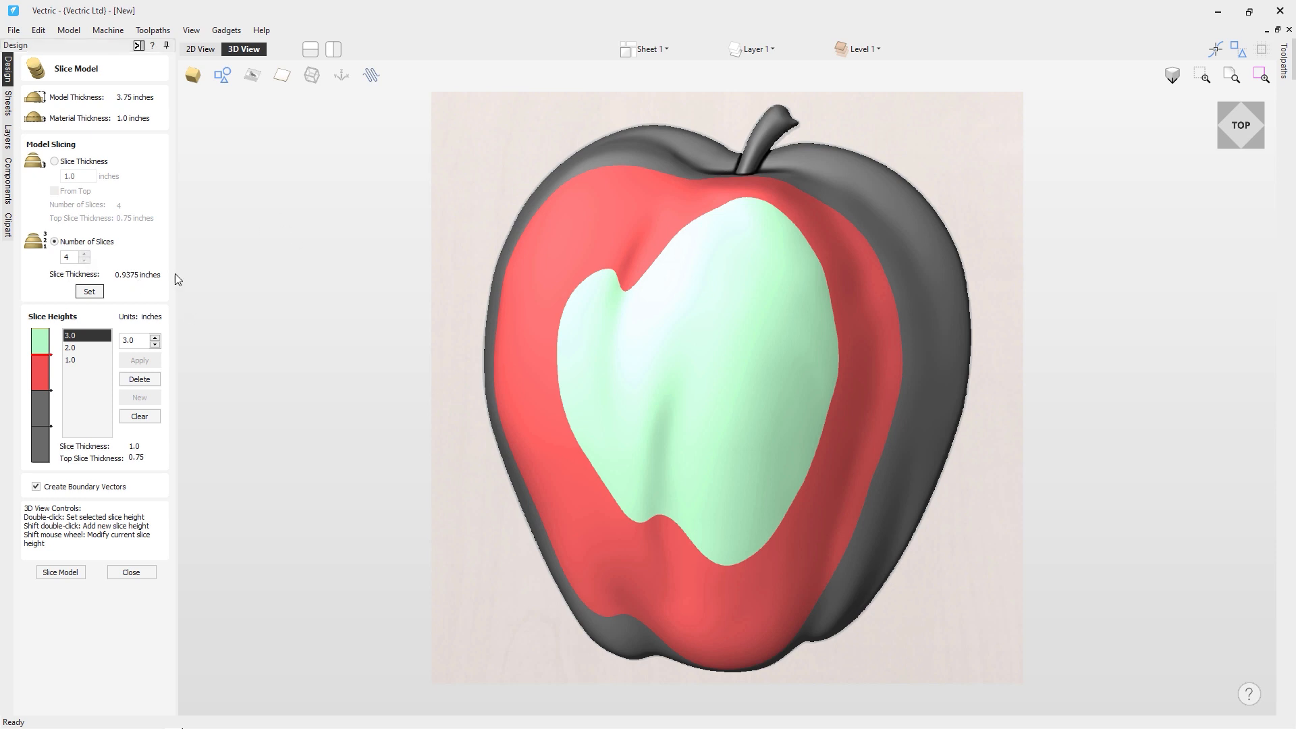
pyautogui.click(85, 261)
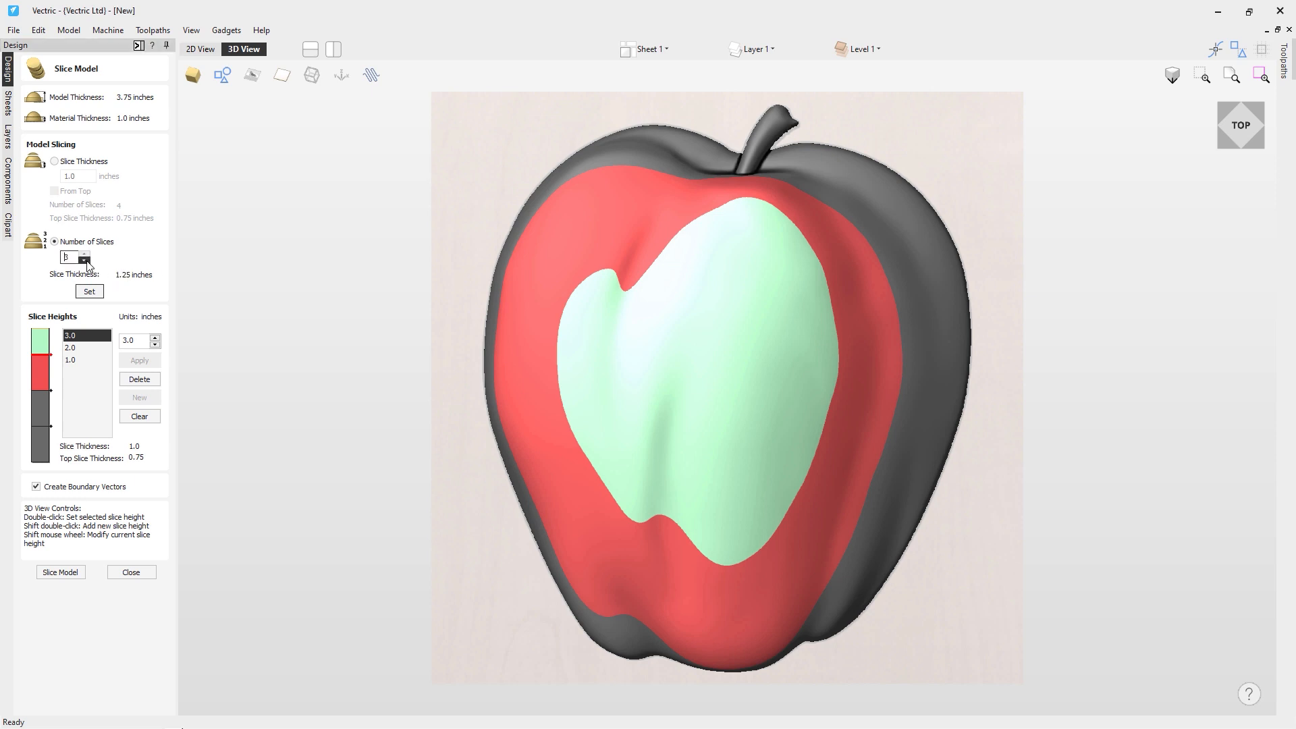
pyautogui.click(85, 255)
# Divide the apple model by a slice thickness of 1.0 inch, measured from the base
pyautogui.click(55, 162)
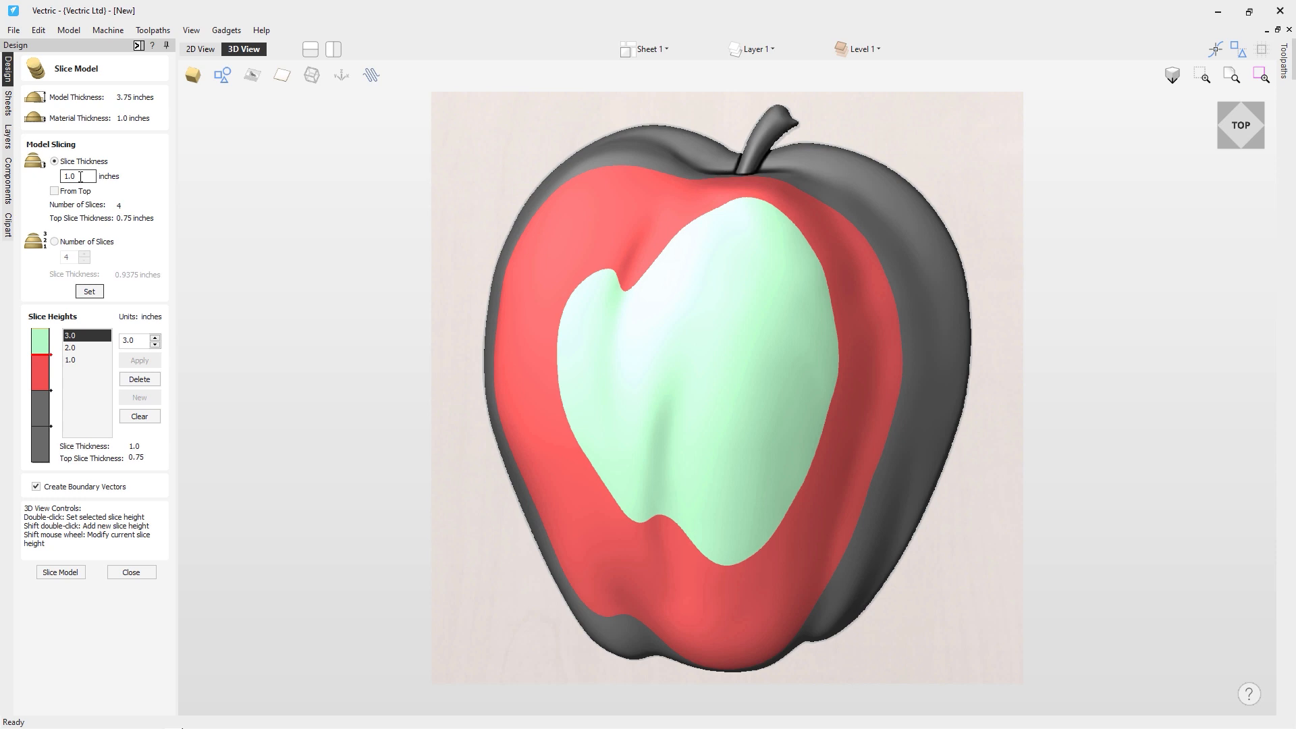
pyautogui.click(88, 294)
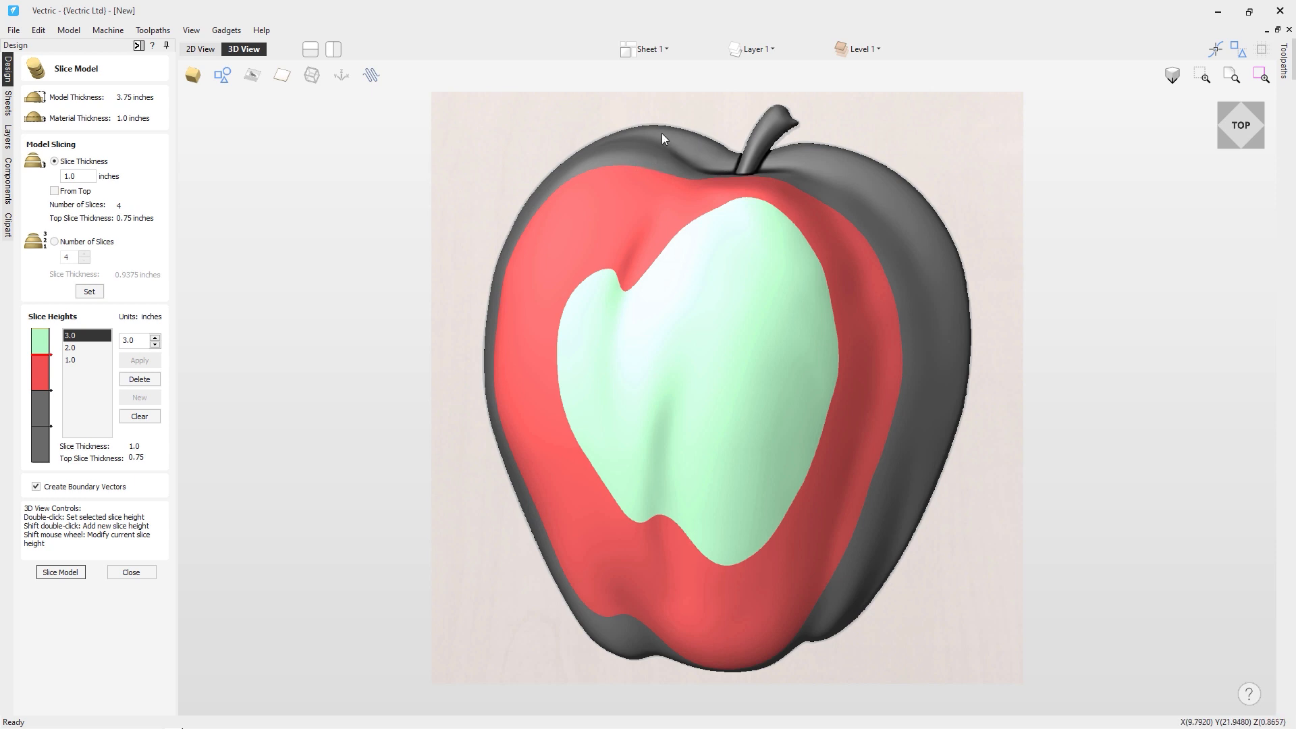
# Preview the apple's individual slices by selecting the 1.0, 2.0 and 3.0 inch slice heights in turn
pyautogui.click(72, 361)
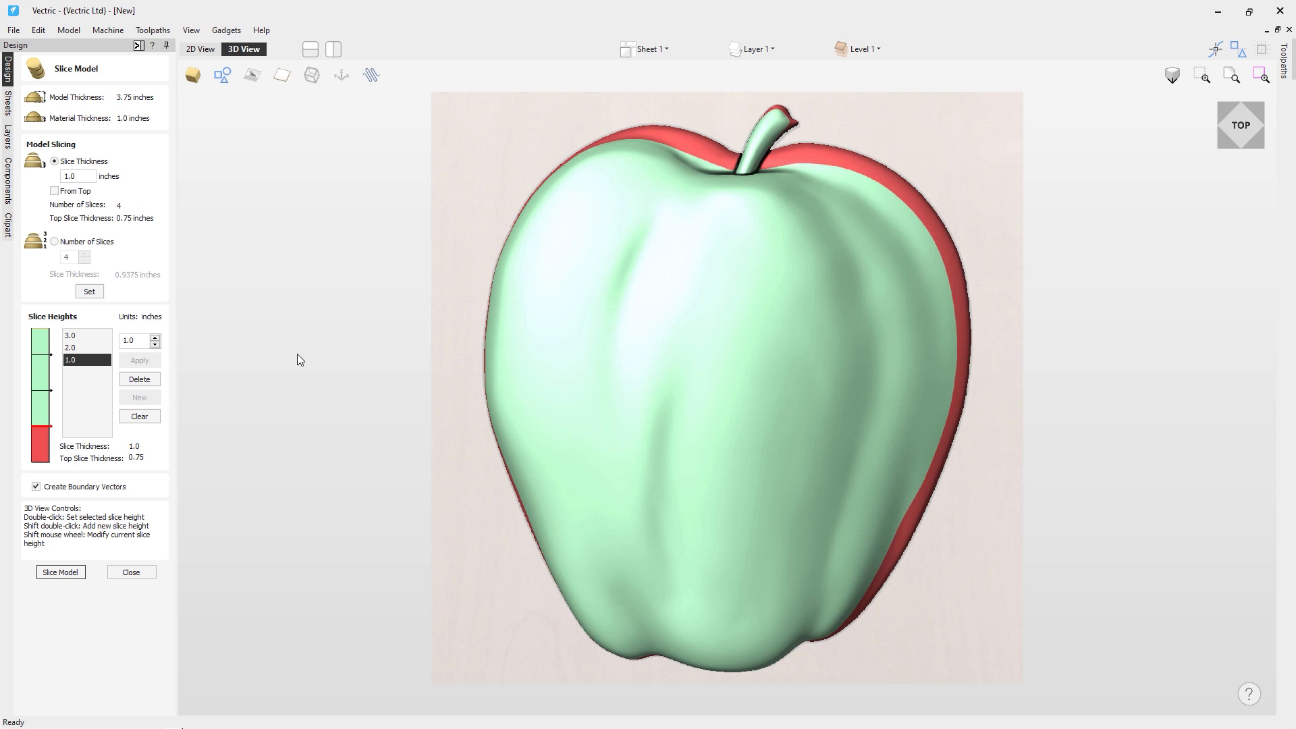
pyautogui.click(72, 348)
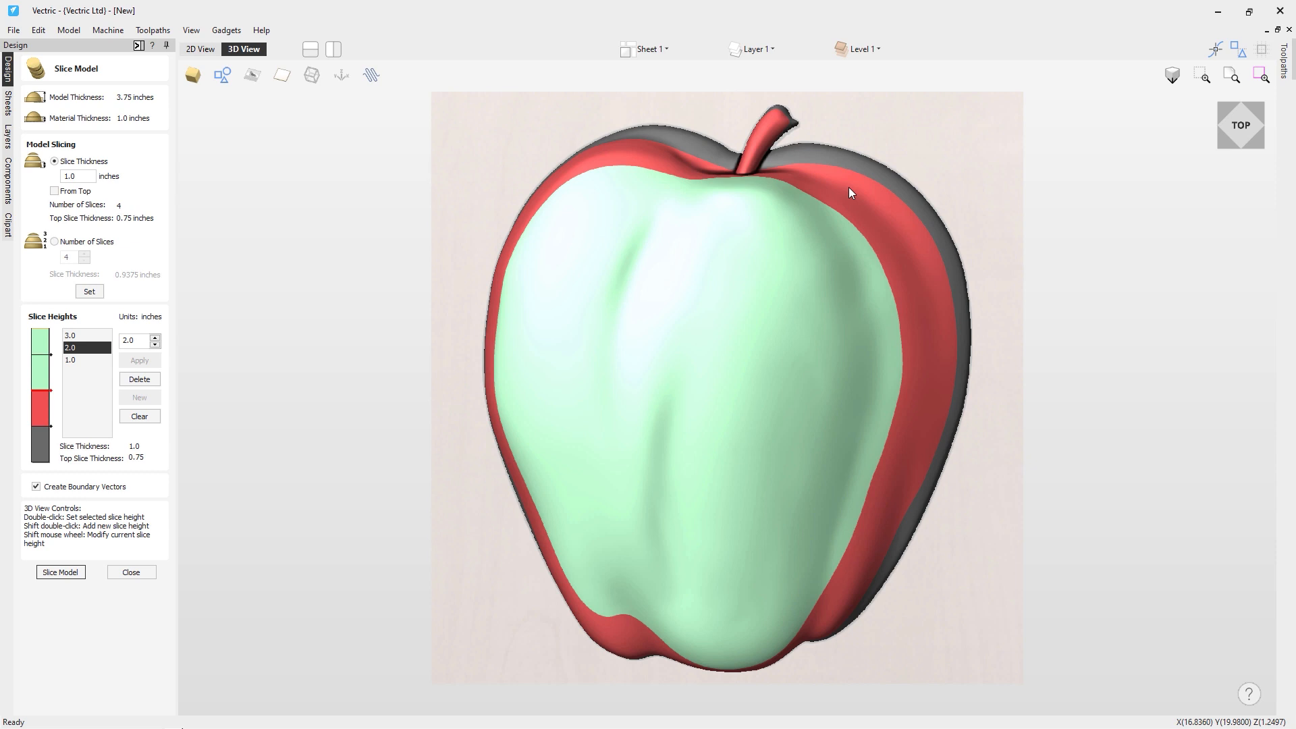
pyautogui.click(72, 337)
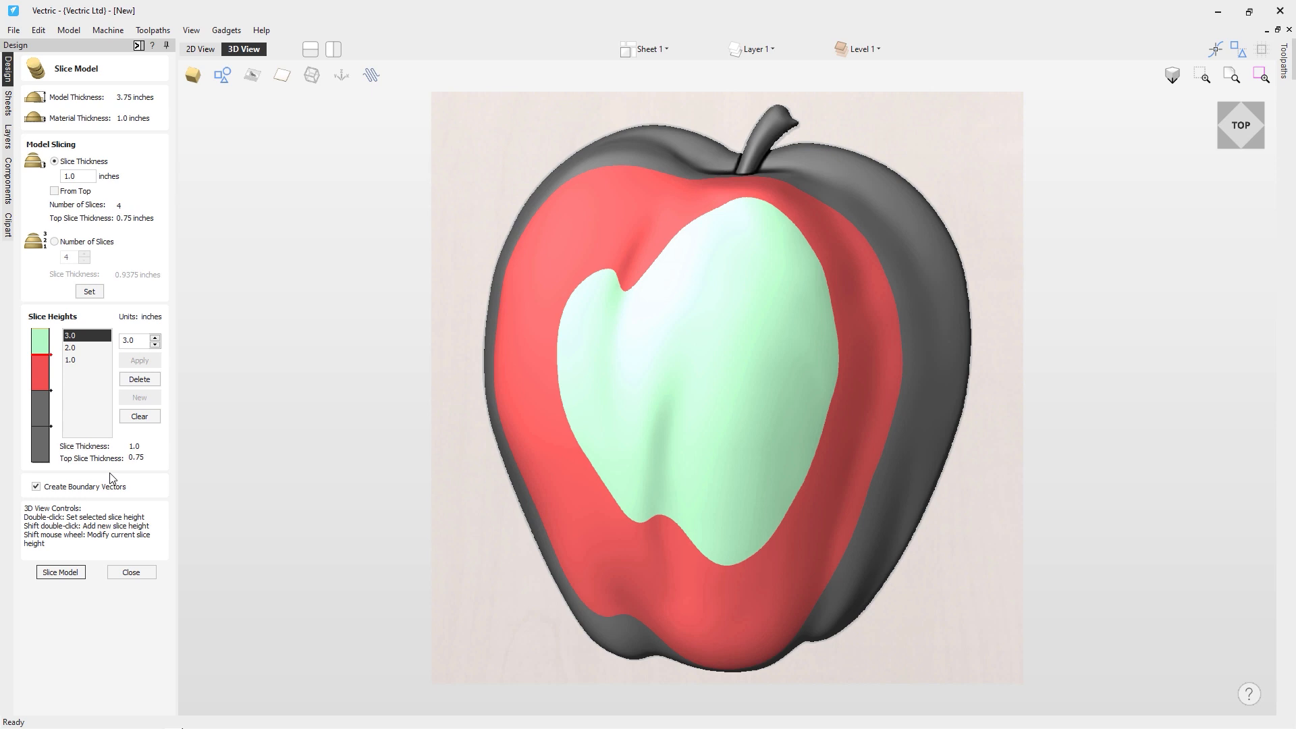
pyautogui.click(75, 348)
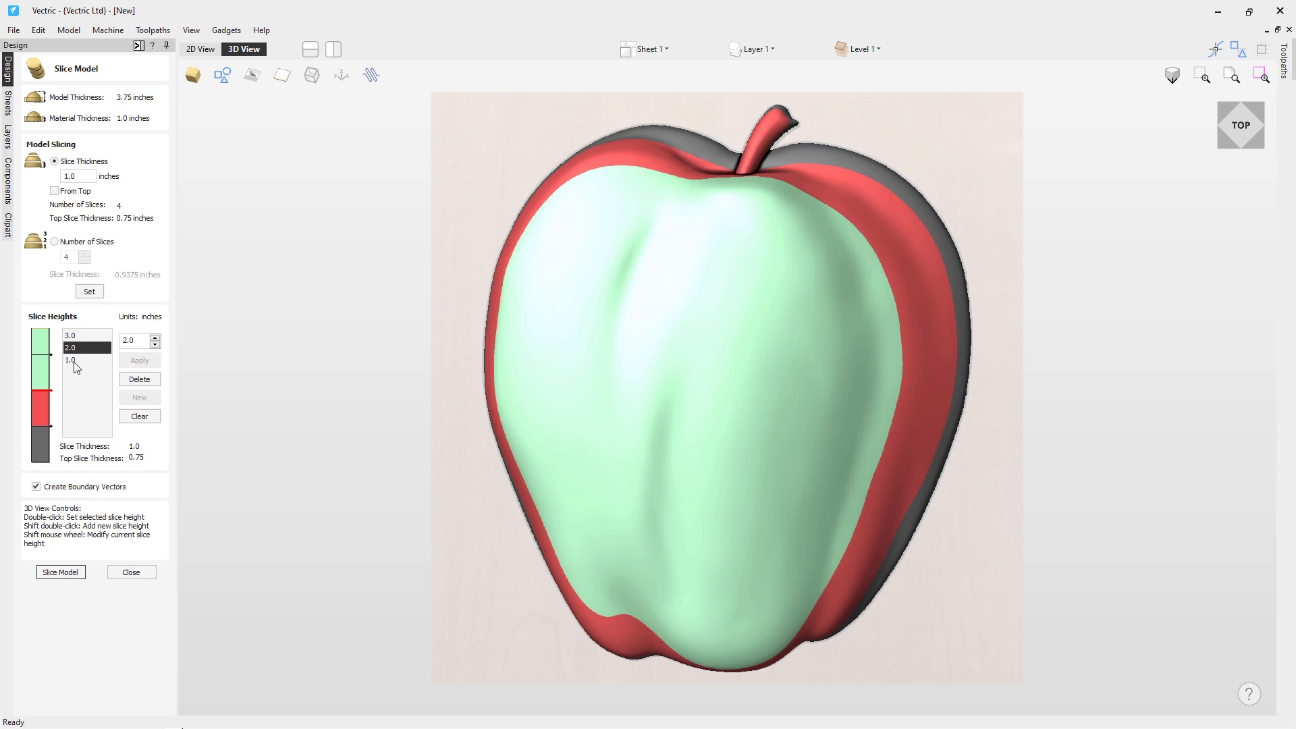
# Preview the 1.0 inch slice, and raise the 3.0 inch slice height to 3.1125 inches
pyautogui.click(73, 360)
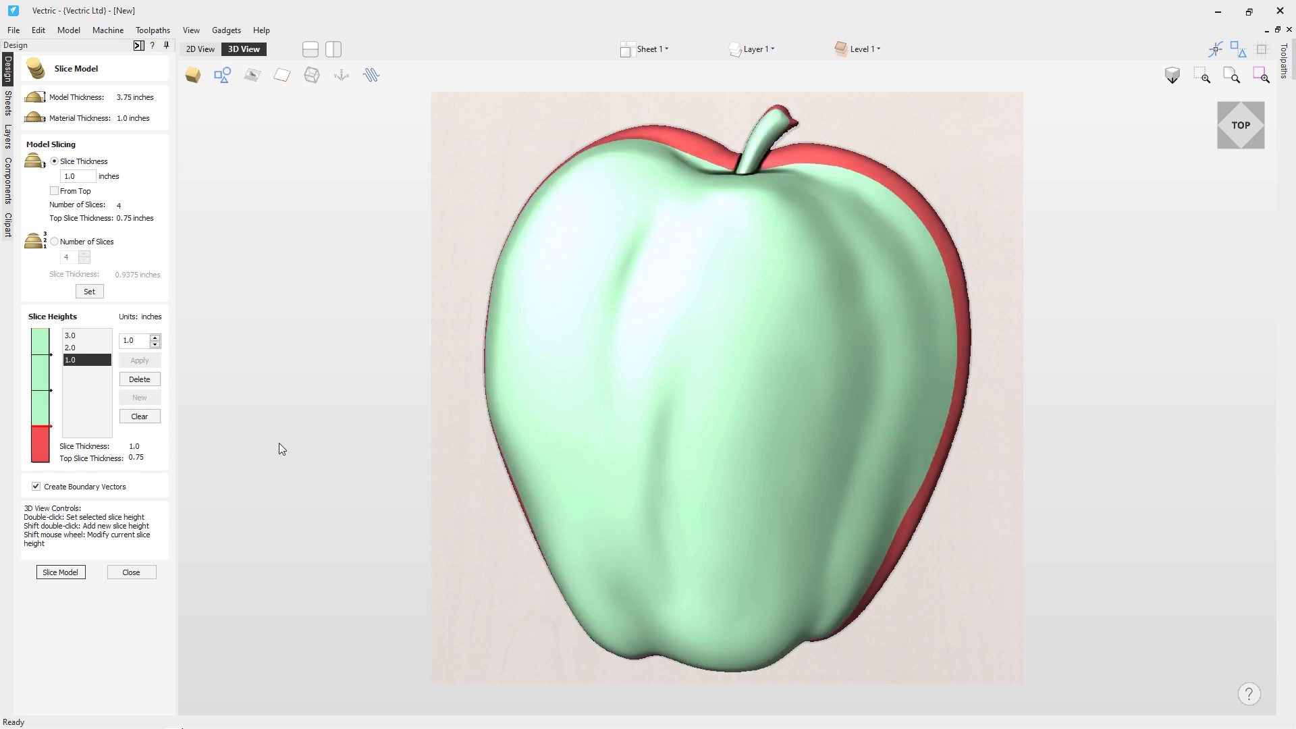
pyautogui.click(82, 336)
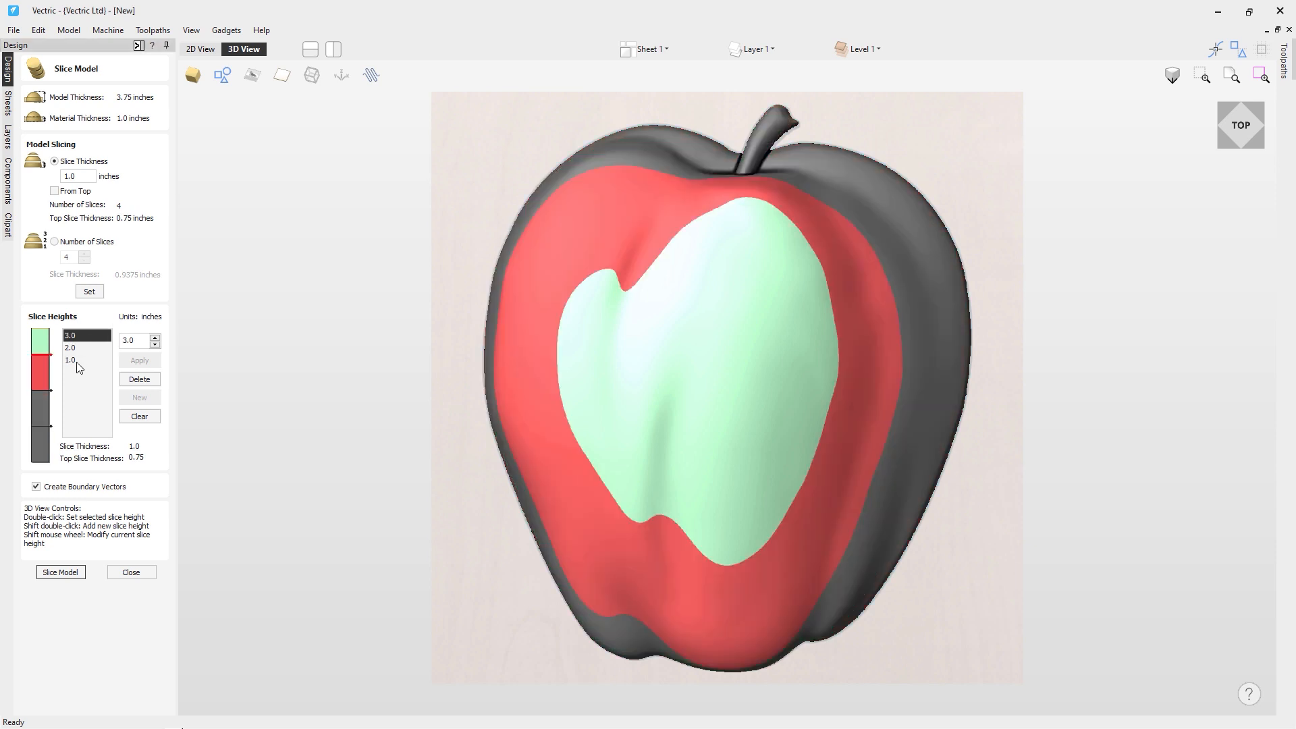
pyautogui.click(154, 339)
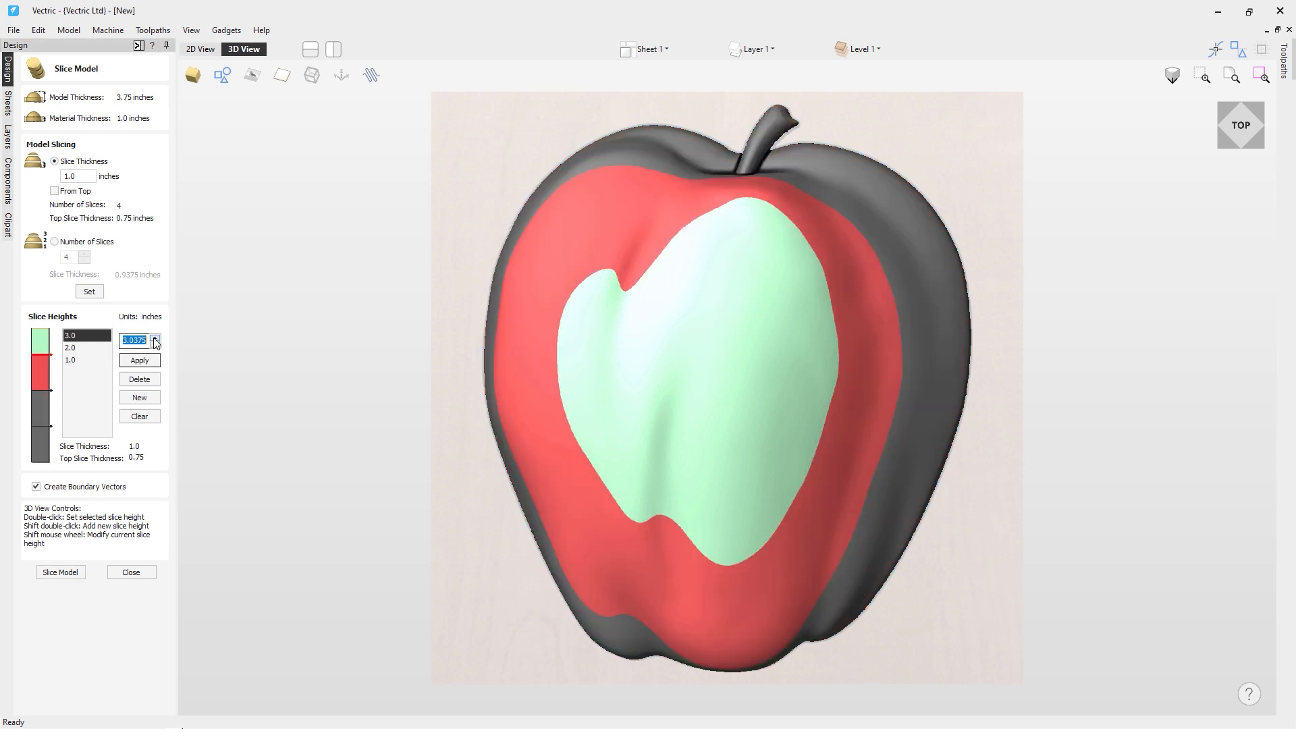
pyautogui.click(155, 339)
pyautogui.click(154, 339)
pyautogui.click(156, 362)
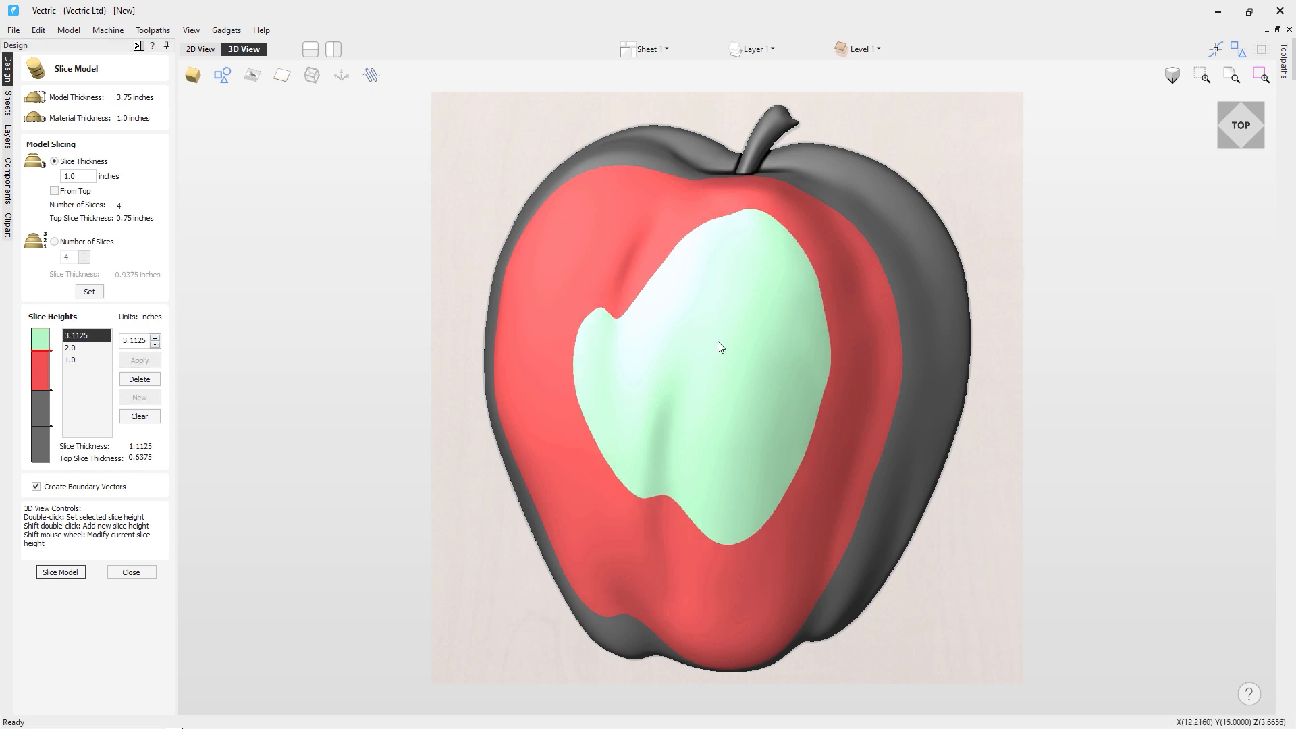
# Try setting the top slice height from points picked on the apple's surface, restoring the 1.0 inch slices after each trial
pyautogui.doubleClick(587, 373)
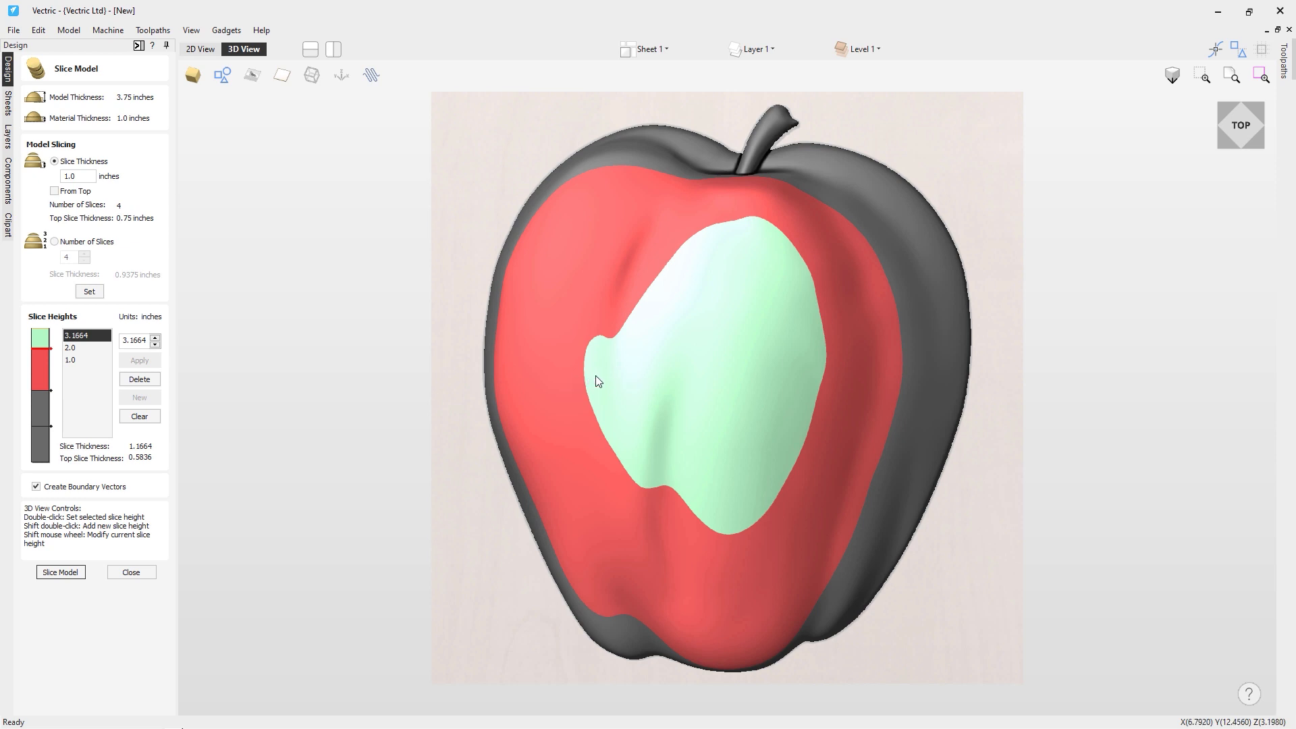
pyautogui.doubleClick(609, 403)
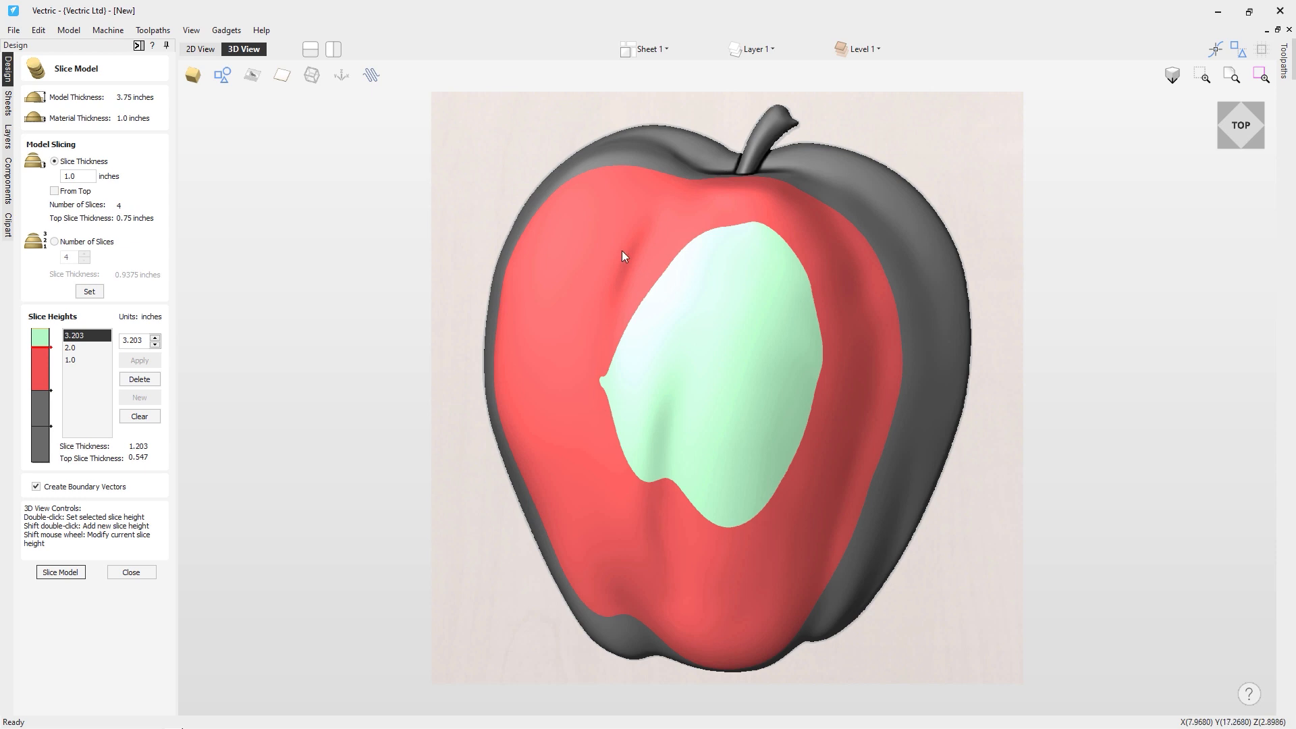
pyautogui.doubleClick(634, 154)
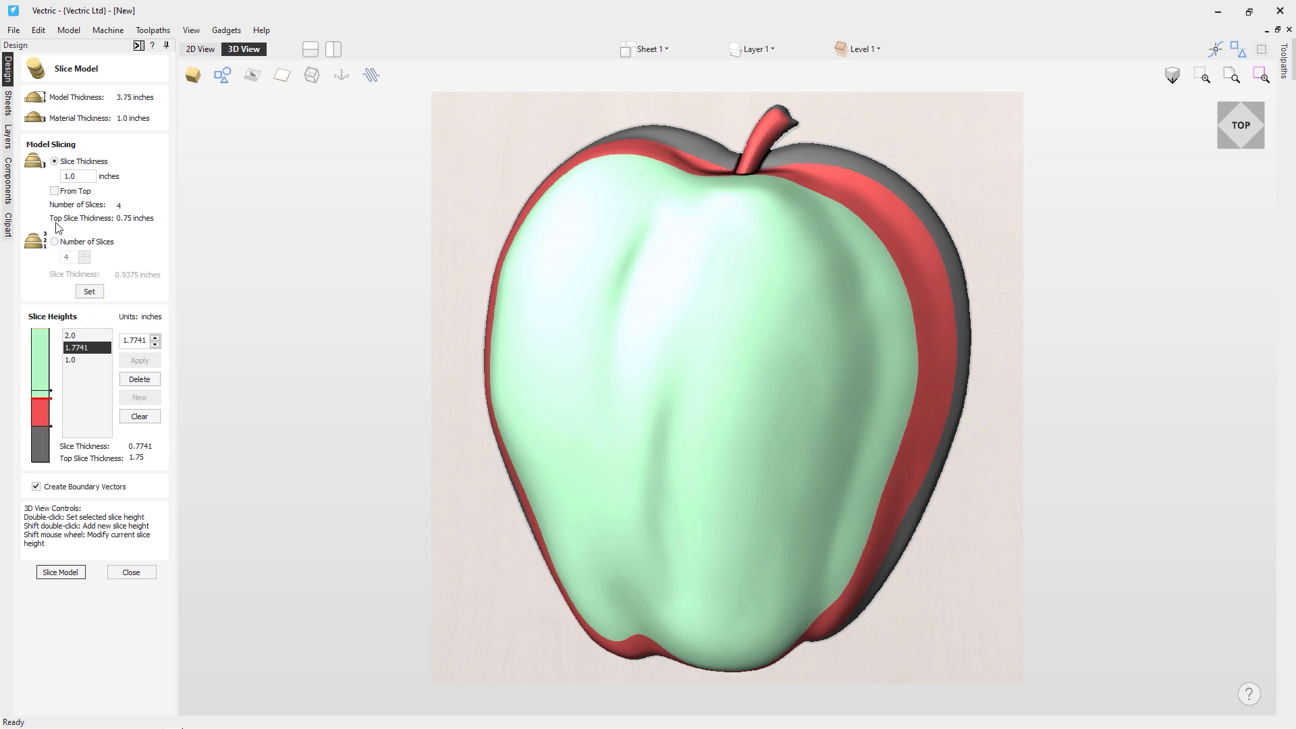
pyautogui.click(99, 294)
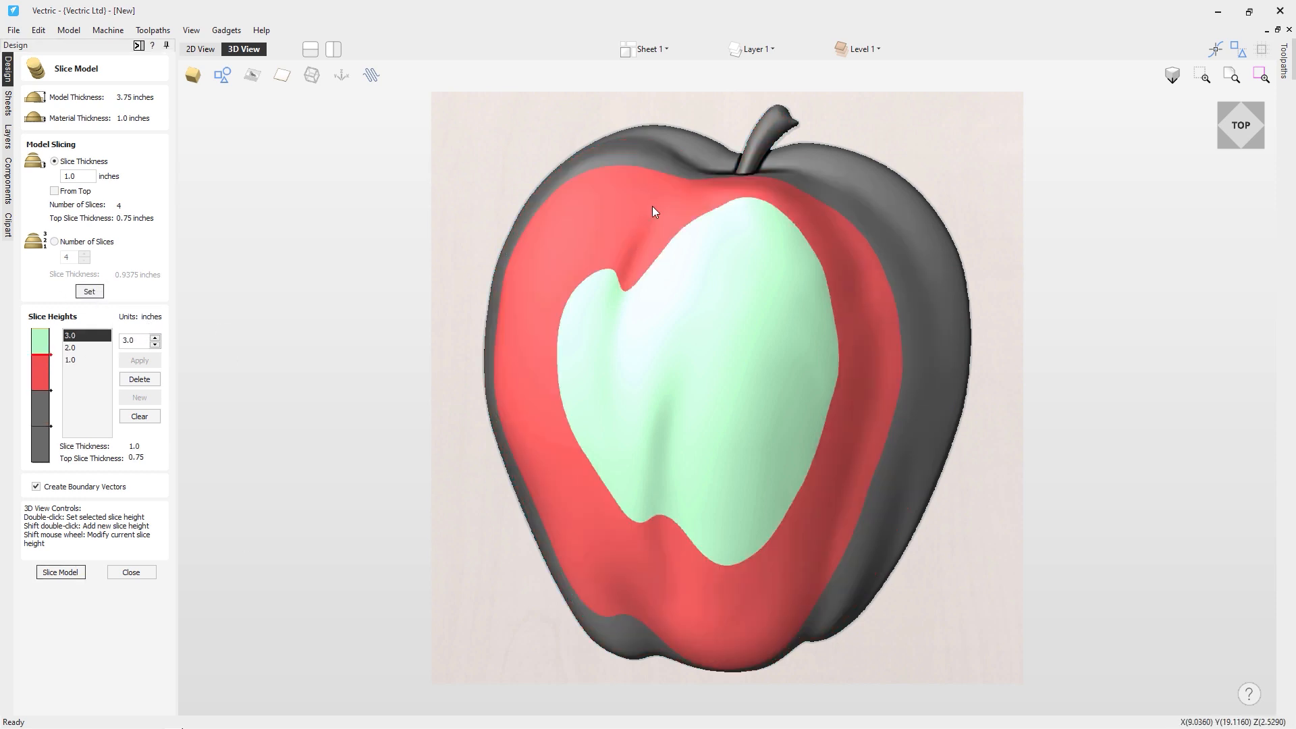
pyautogui.doubleClick(642, 158)
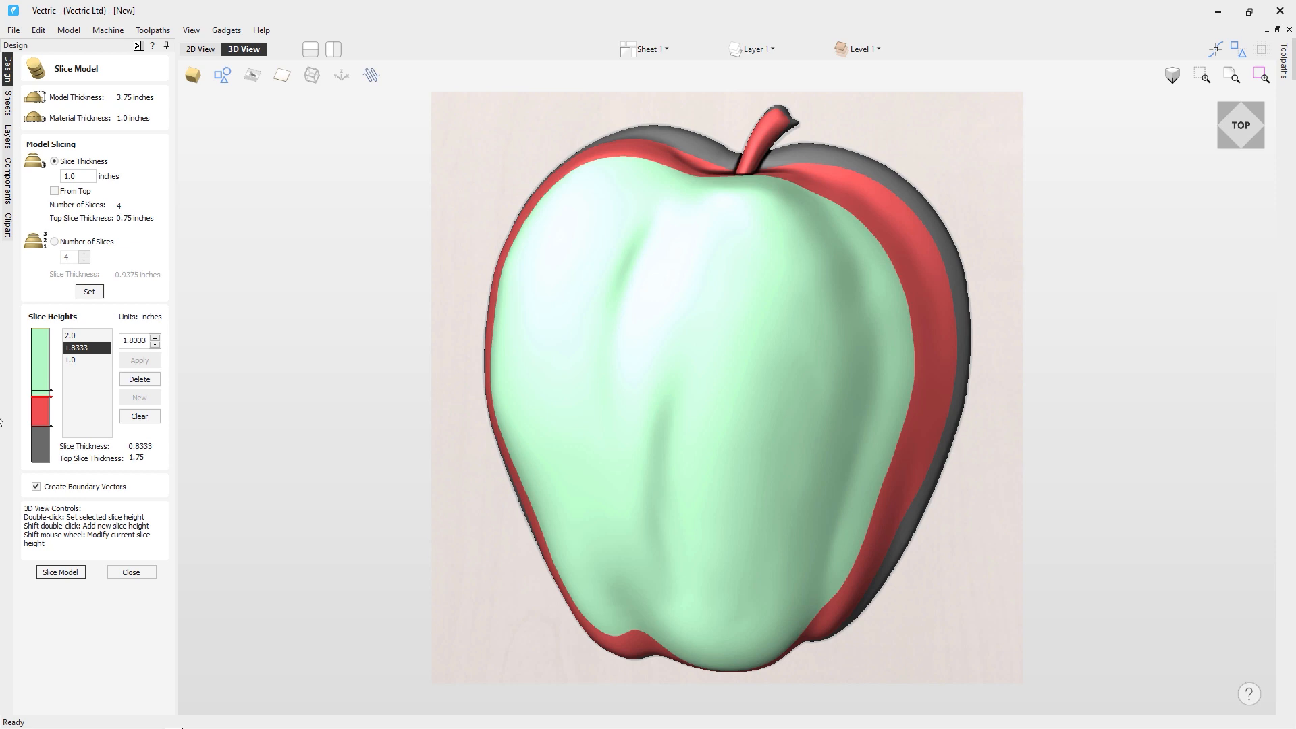
pyautogui.click(89, 293)
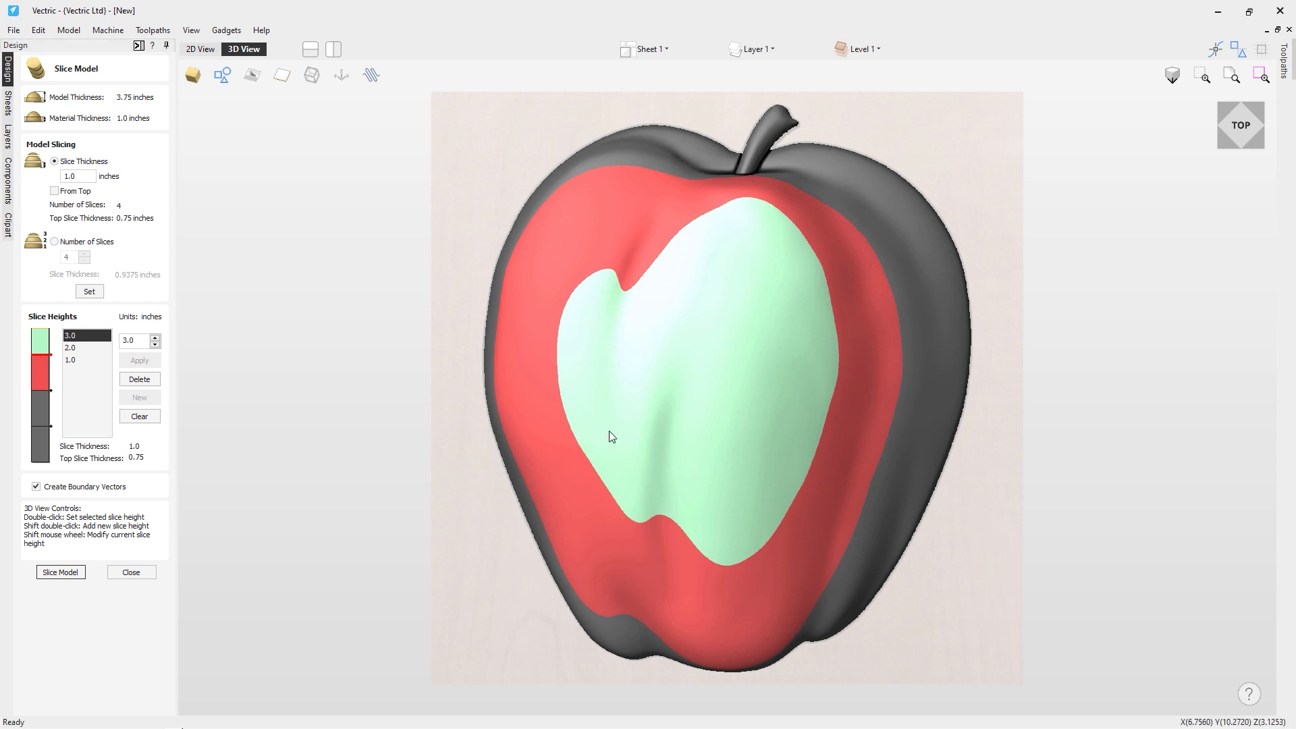
# Try nudging the top slice height up to 3.15 and down to 2.9625 inches in the 3D view, and return it to 3.0
pyautogui.keyDown('shift'); pyautogui.scroll(7, 613, 432); pyautogui.keyUp('shift')
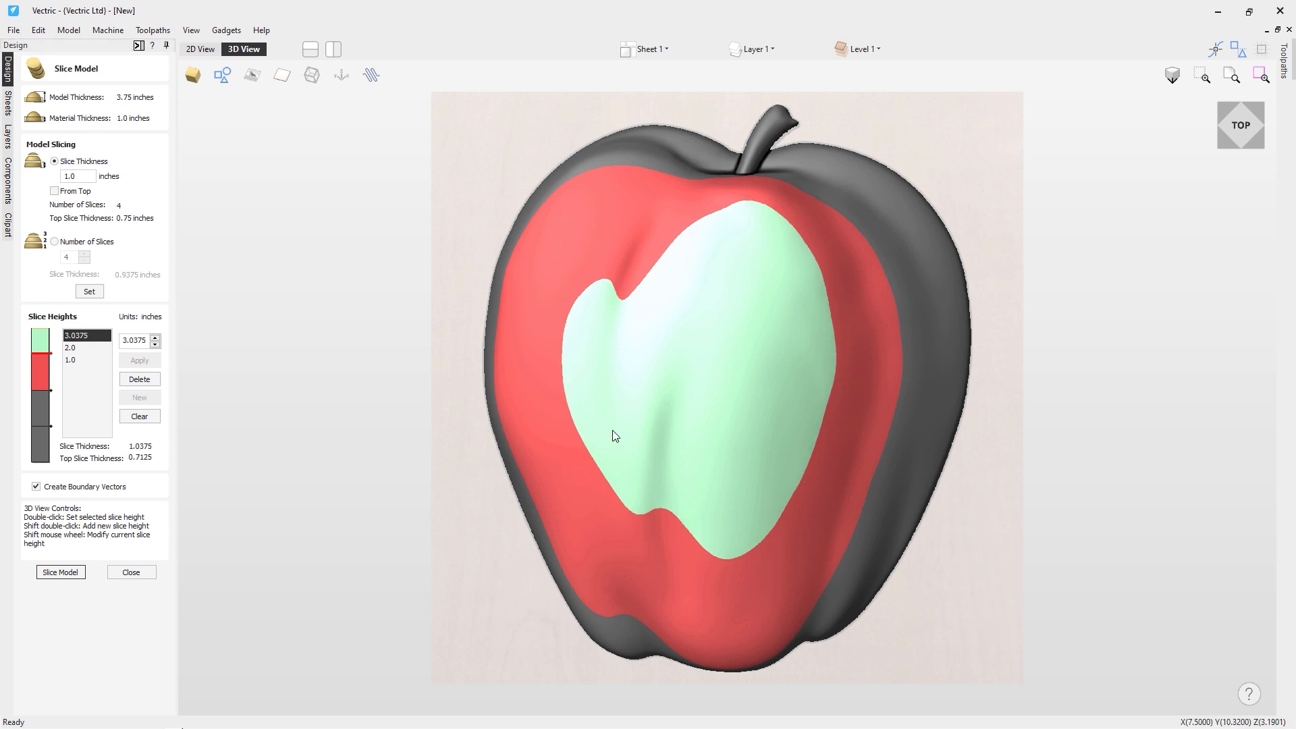
pyautogui.keyDown('shift'); pyautogui.scroll(-5, 612, 431); pyautogui.keyUp('shift')
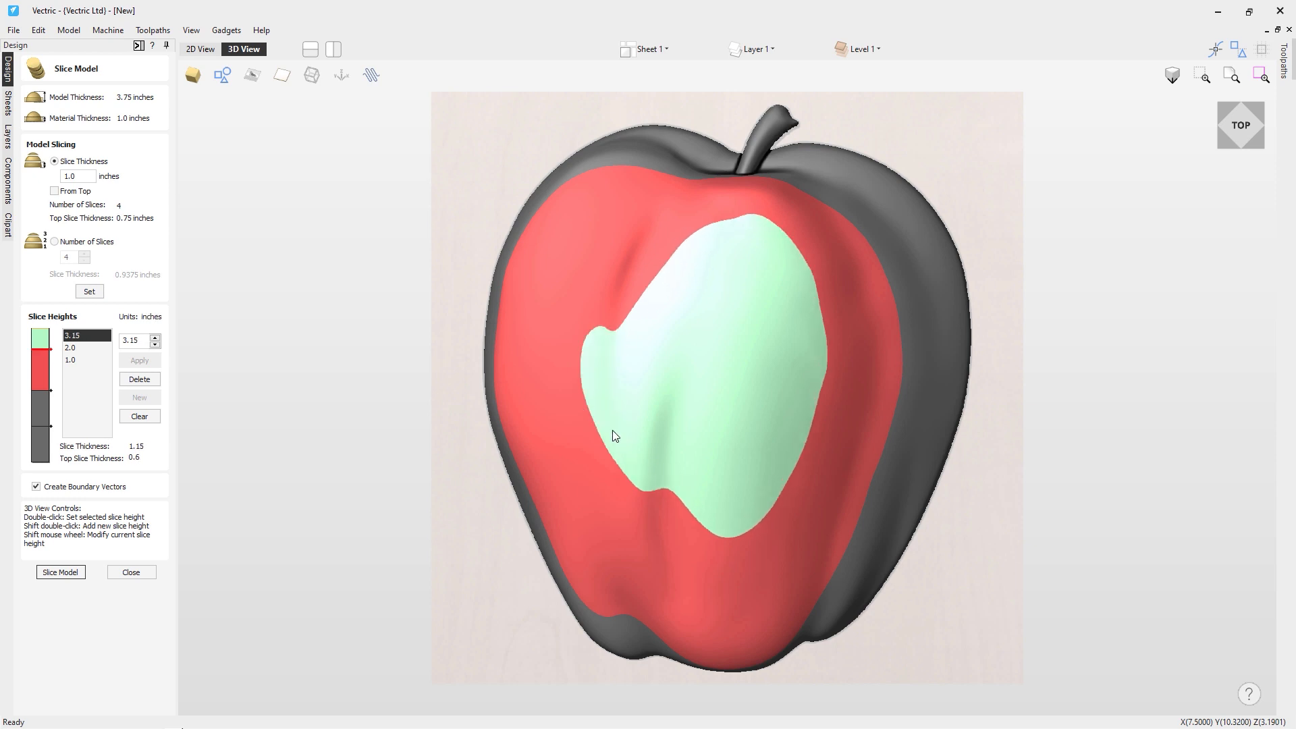
pyautogui.keyDown('shift'); pyautogui.scroll(-2, 613, 436); pyautogui.keyUp('shift')
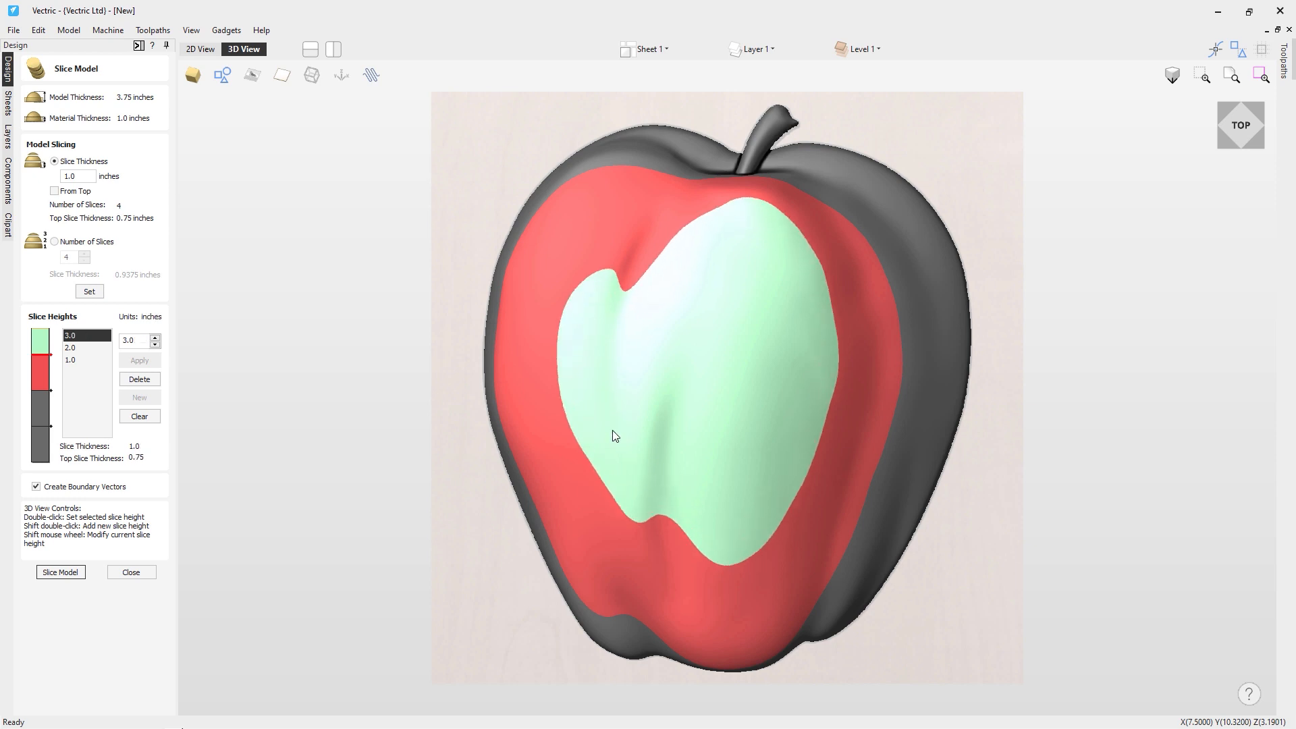
pyautogui.keyDown('shift'); pyautogui.scroll(-1, 615, 435); pyautogui.keyUp('shift')
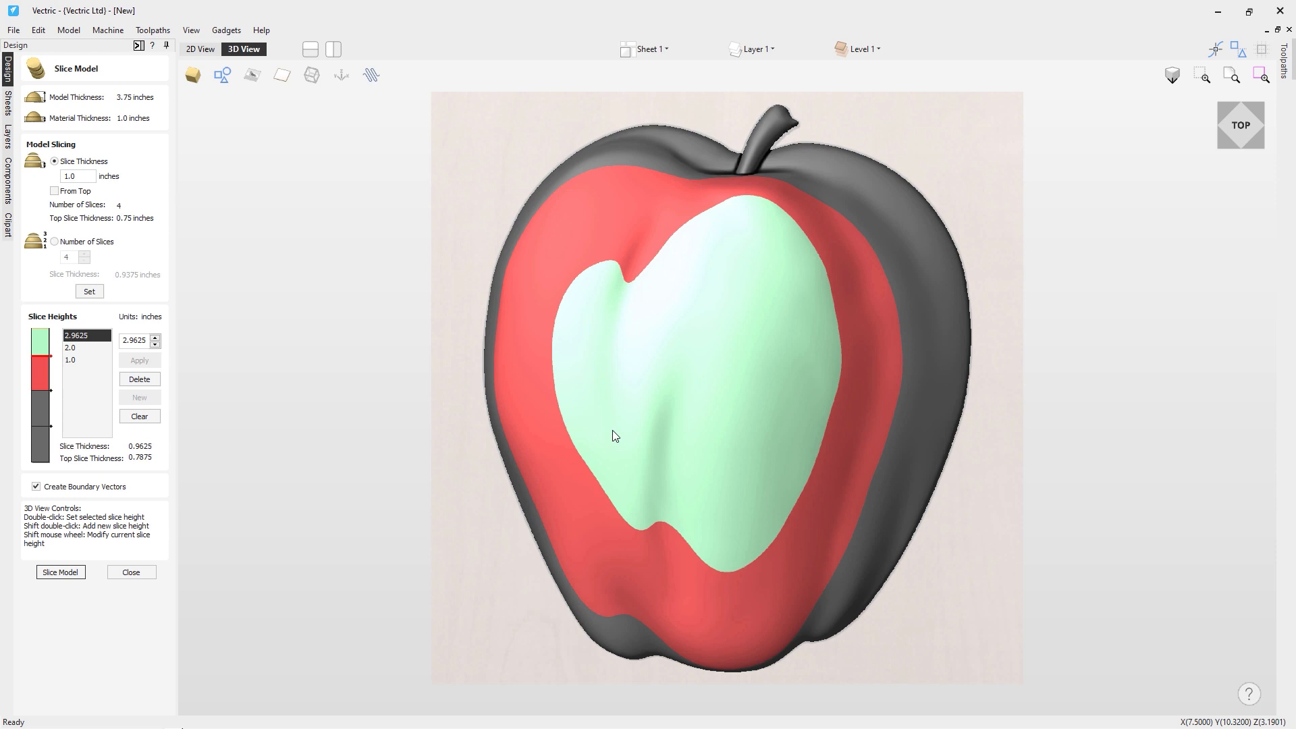
pyautogui.keyDown('shift'); pyautogui.scroll(1, 613, 435); pyautogui.keyUp('shift')
pyautogui.keyDown('shift'); pyautogui.scroll(1, 613, 435); pyautogui.keyUp('shift')
pyautogui.keyDown('shift'); pyautogui.scroll(-1, 613, 436); pyautogui.keyUp('shift')
pyautogui.keyDown('shift'); pyautogui.scroll(1, 613, 436); pyautogui.keyUp('shift')
pyautogui.keyDown('shift'); pyautogui.scroll(-1, 613, 435); pyautogui.keyUp('shift')
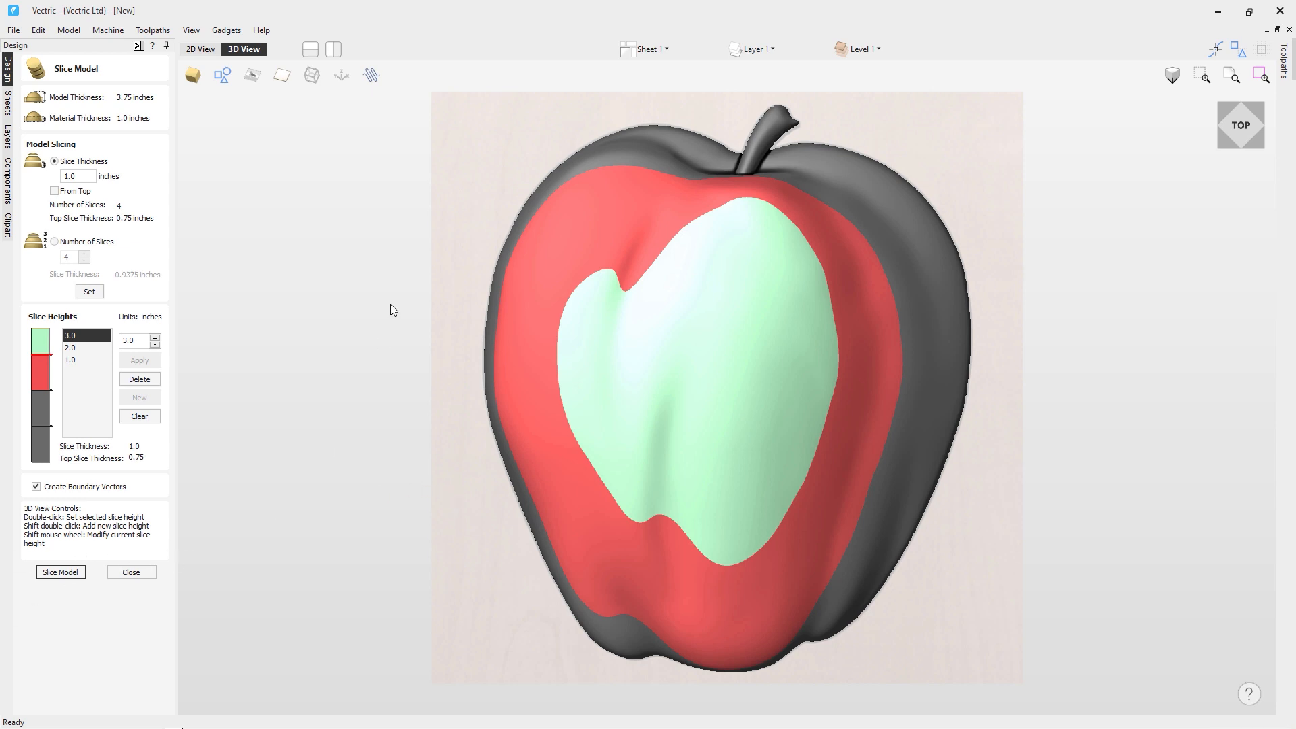
# Delete the 2.0 inch slice height and add a new one at 2.5 inches
pyautogui.click(72, 348)
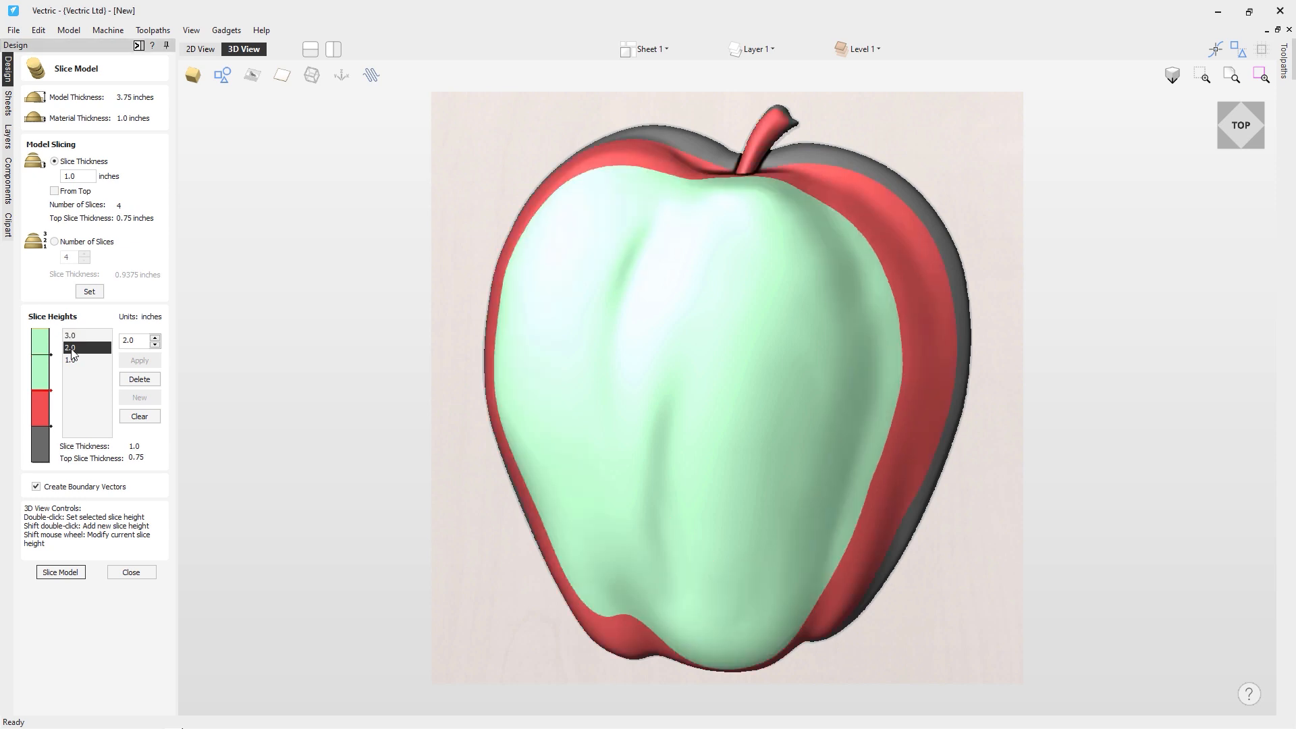
pyautogui.click(138, 380)
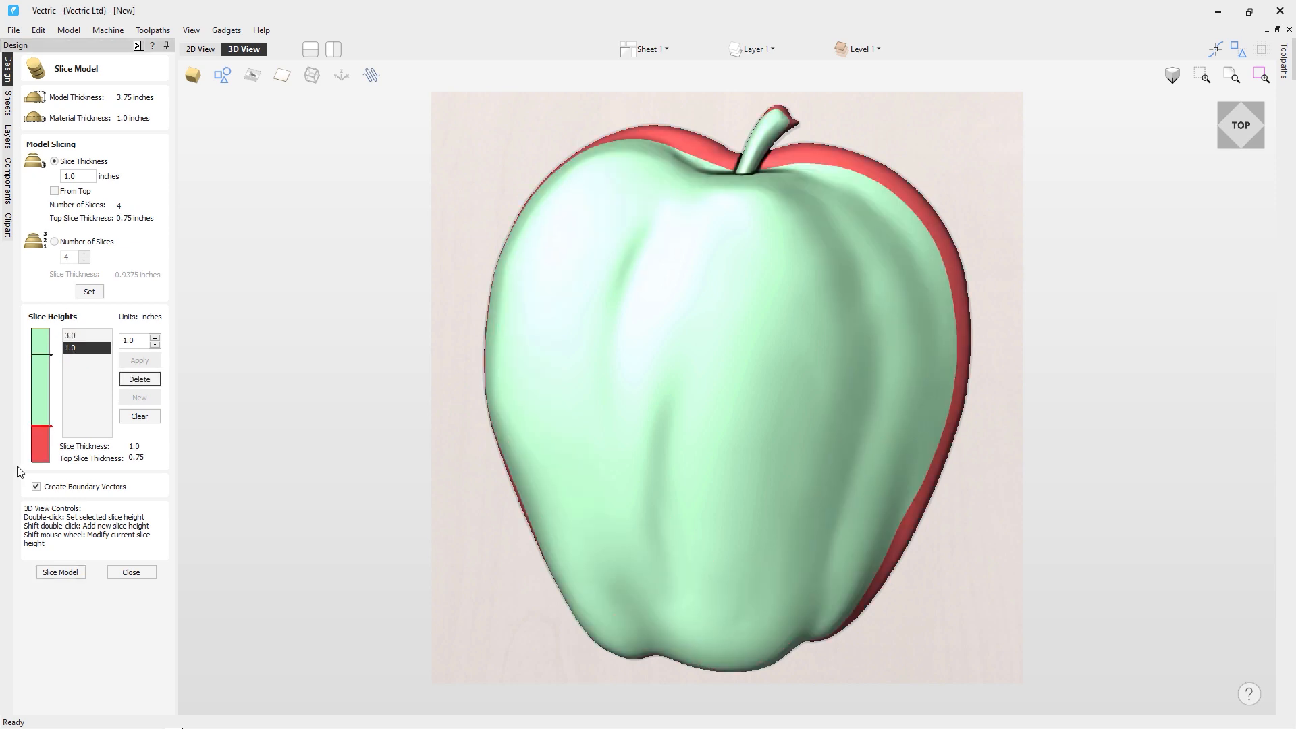
pyautogui.click(144, 340)
pyautogui.press('BackSpace')
pyautogui.press('BackSpace')
pyautogui.write('2.5')
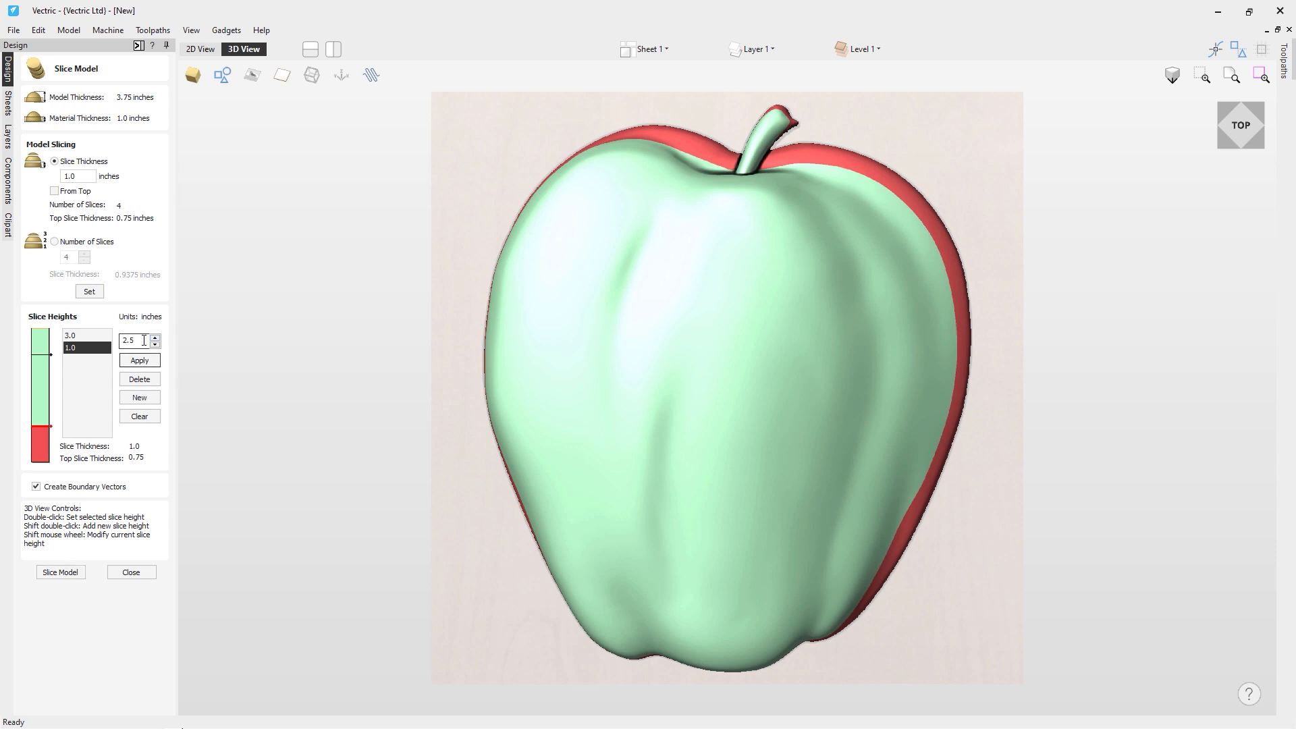
pyautogui.click(126, 401)
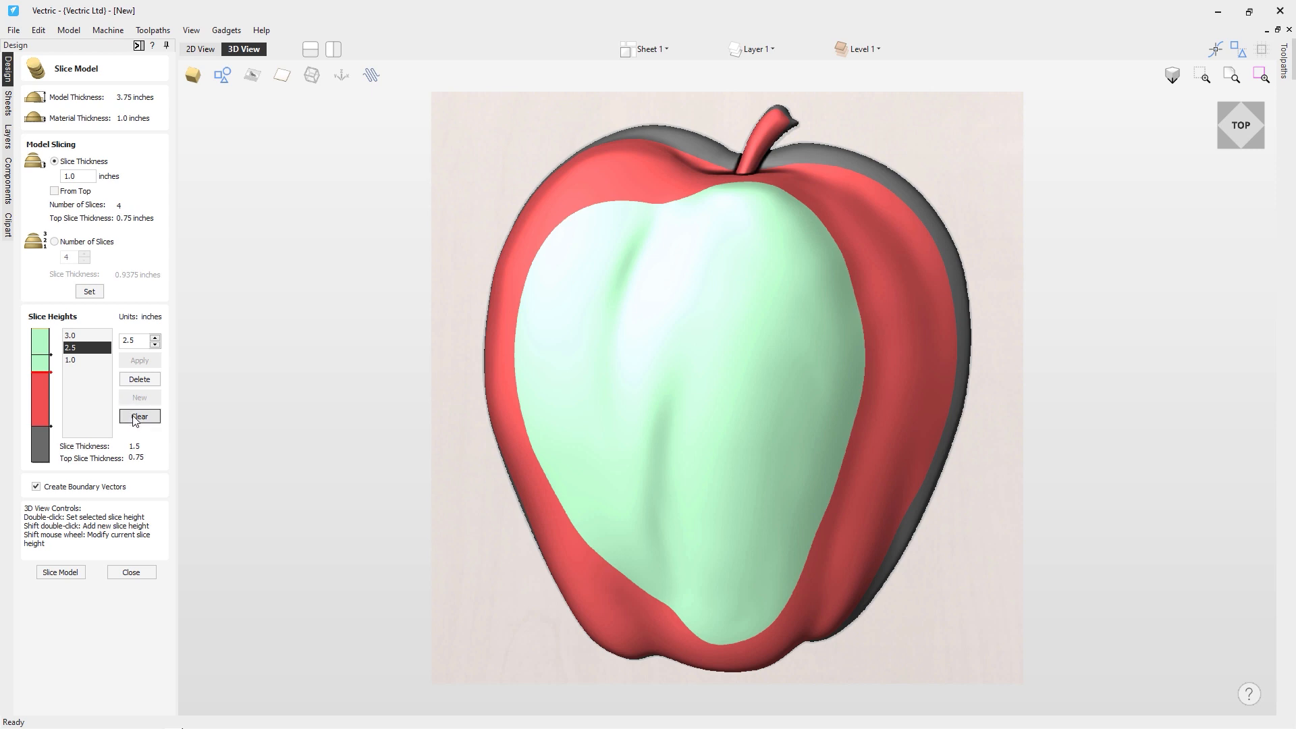
# Clear all slice heights and place new ones freehand on the height bar at about 0.49, 1.43 and 0.93 inches
pyautogui.click(136, 416)
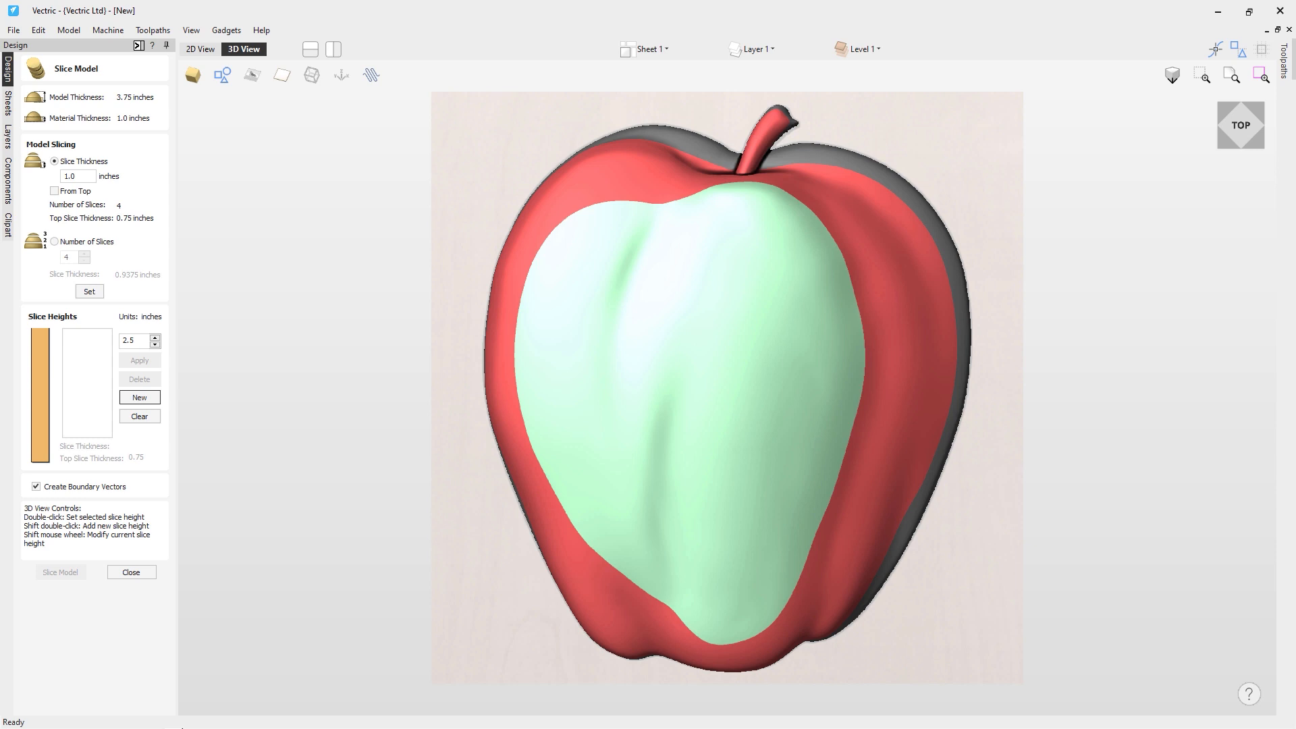
pyautogui.click(39, 443)
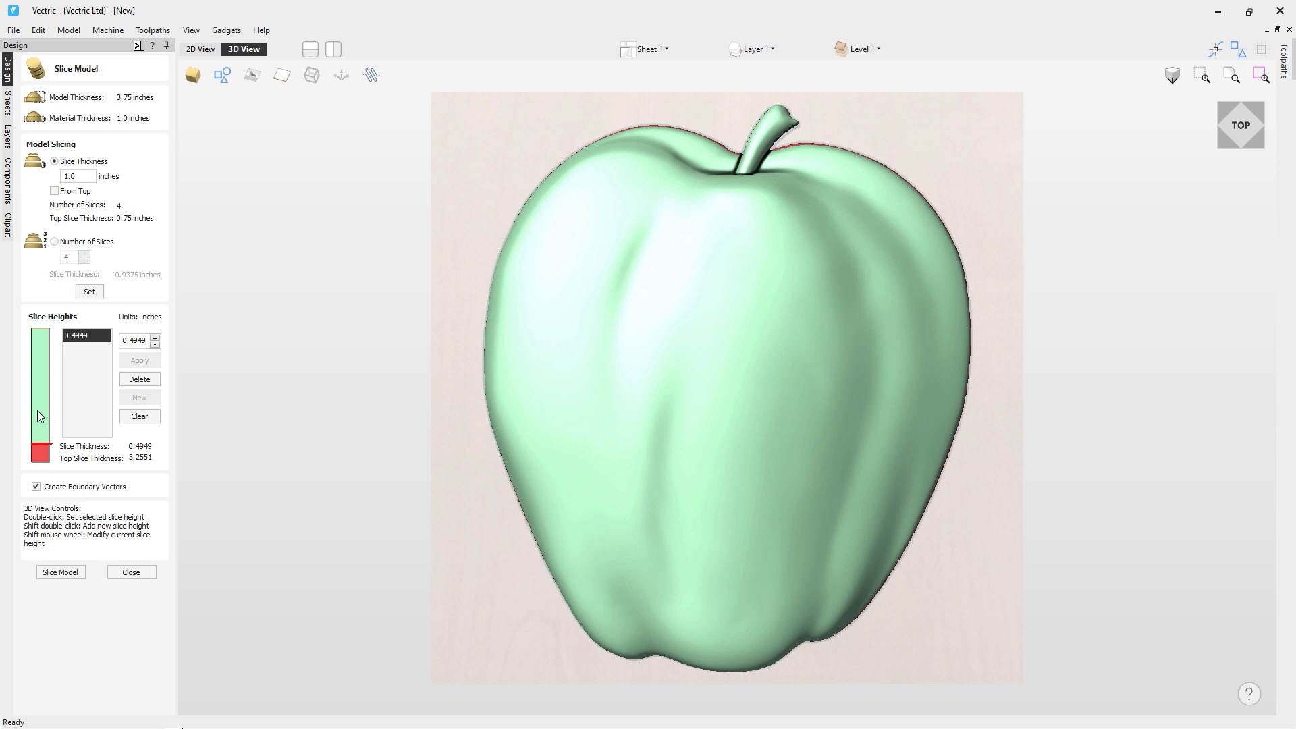
pyautogui.click(41, 410)
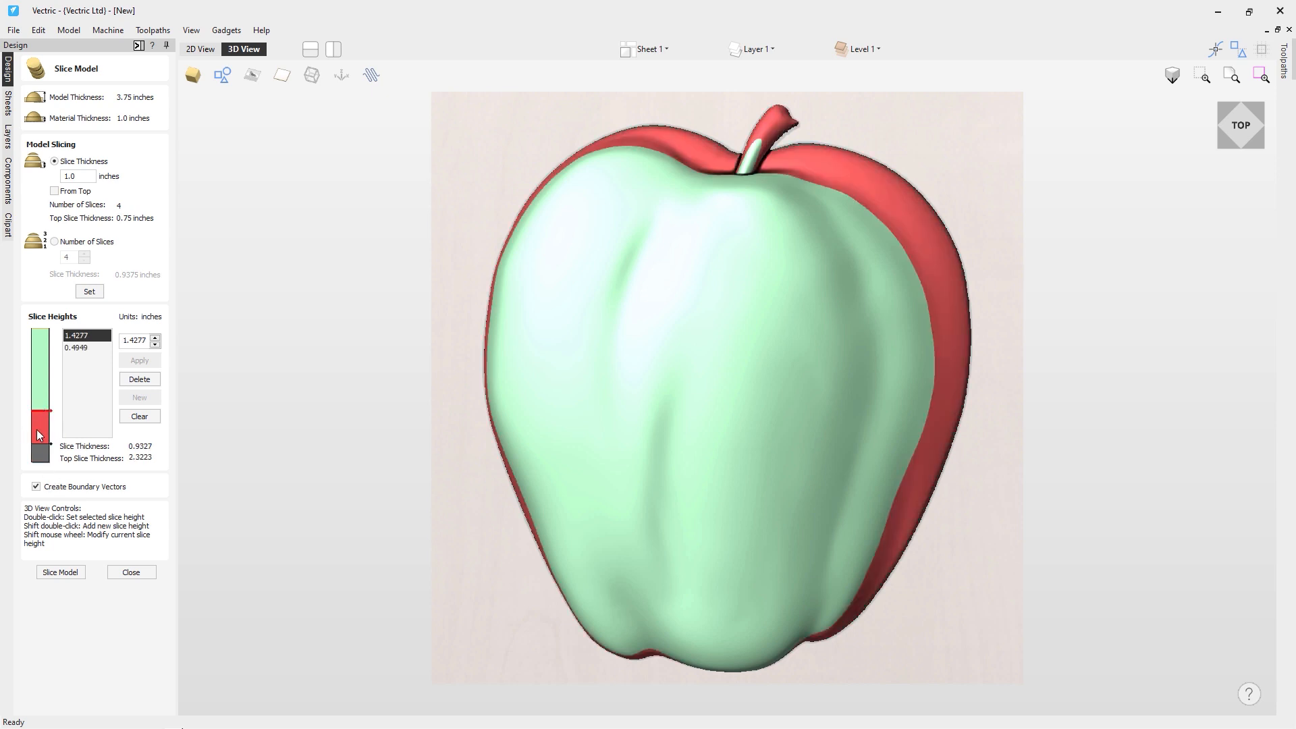
pyautogui.click(38, 428)
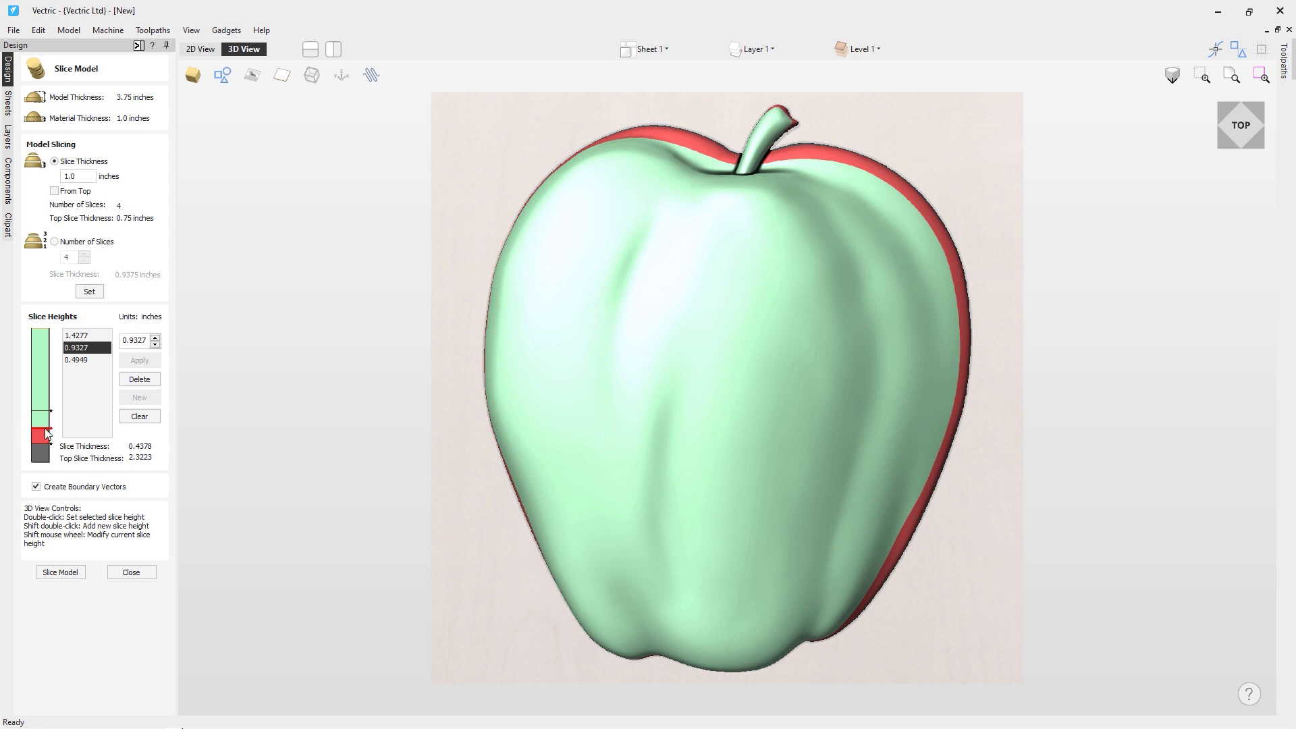
# Delete the 0.9327 inch slice height and add one freehand at about 2.74 inches on the height bar
pyautogui.press('Delete')
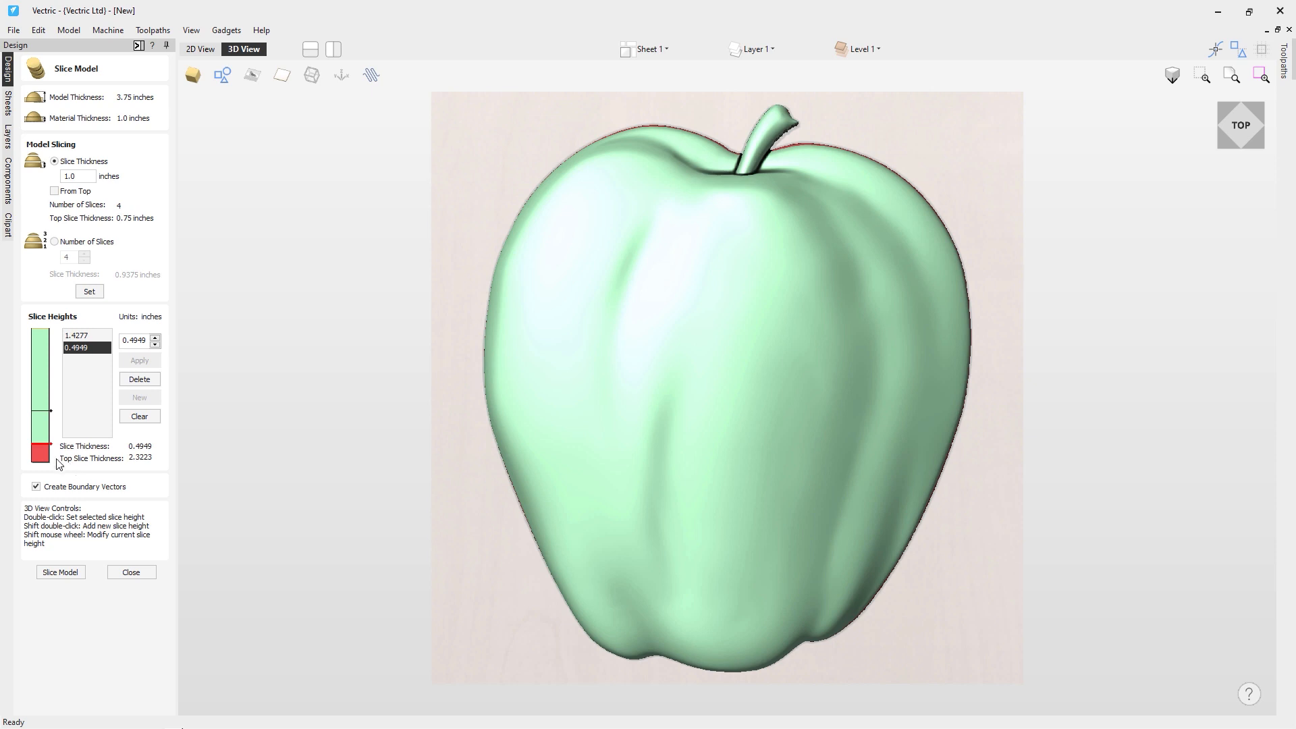
pyautogui.click(41, 417)
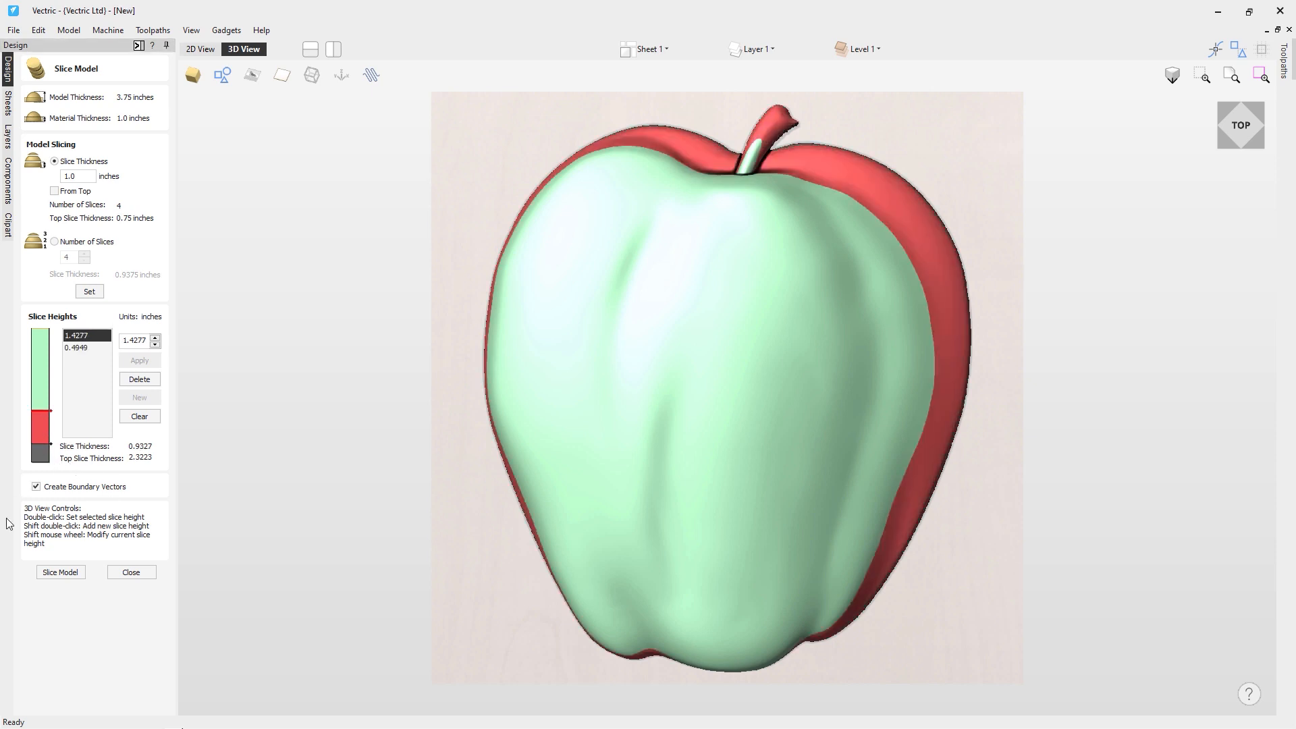
pyautogui.doubleClick(42, 365)
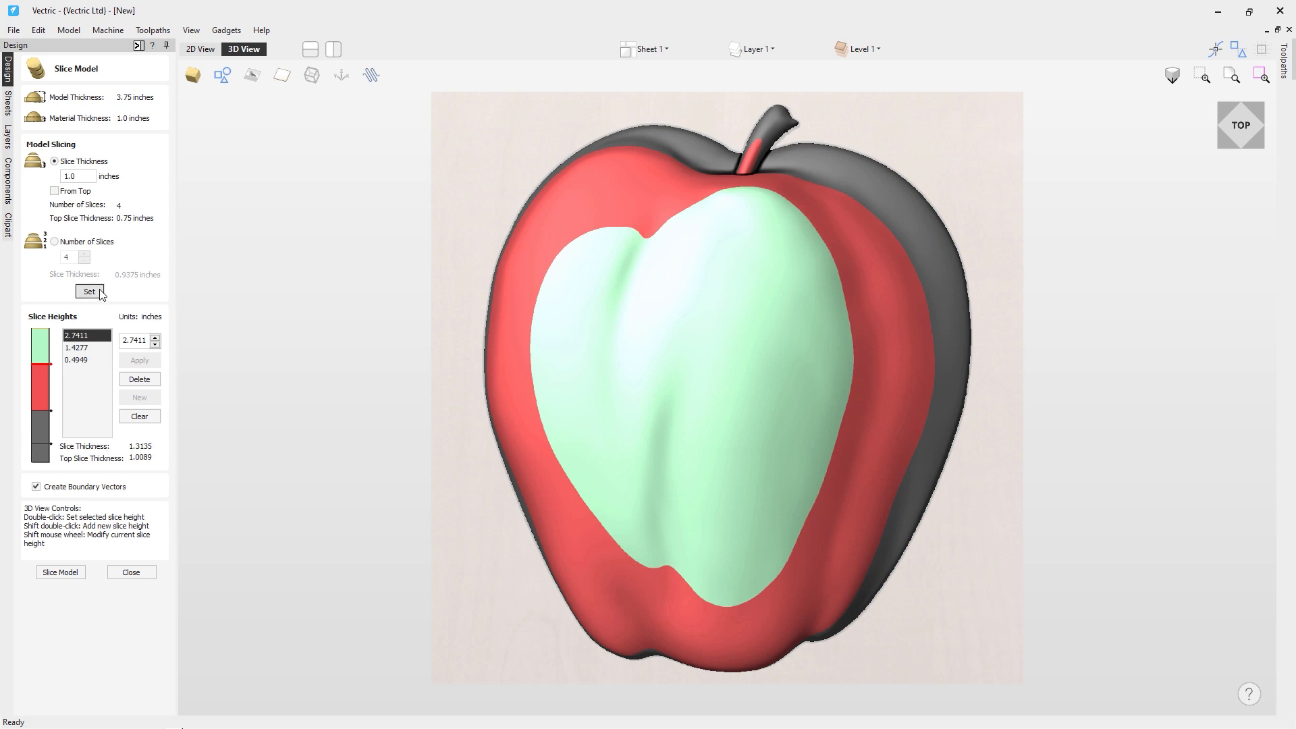
# Restore the 1.0 inch slice heights and slice the apple with boundary vectors, showing the 2D and 3D views side by side
pyautogui.click(98, 292)
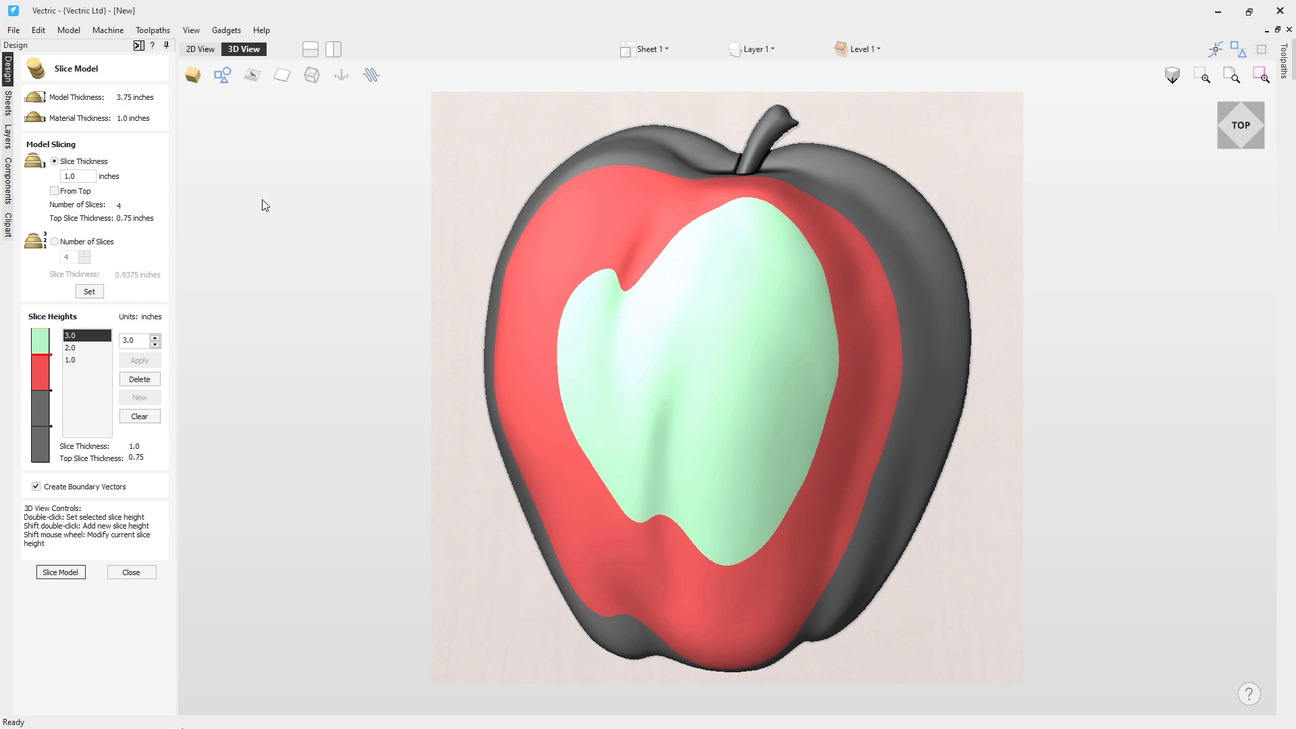
pyautogui.click(333, 49)
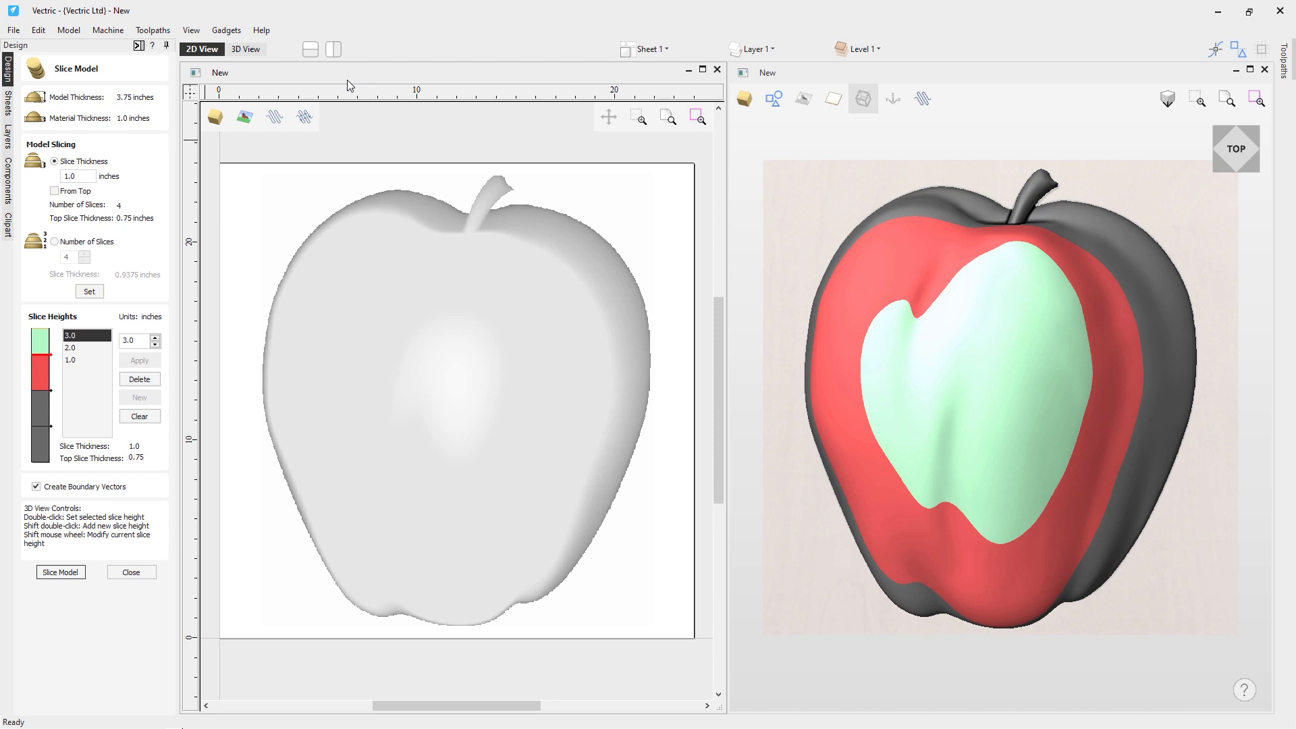
pyautogui.click(62, 574)
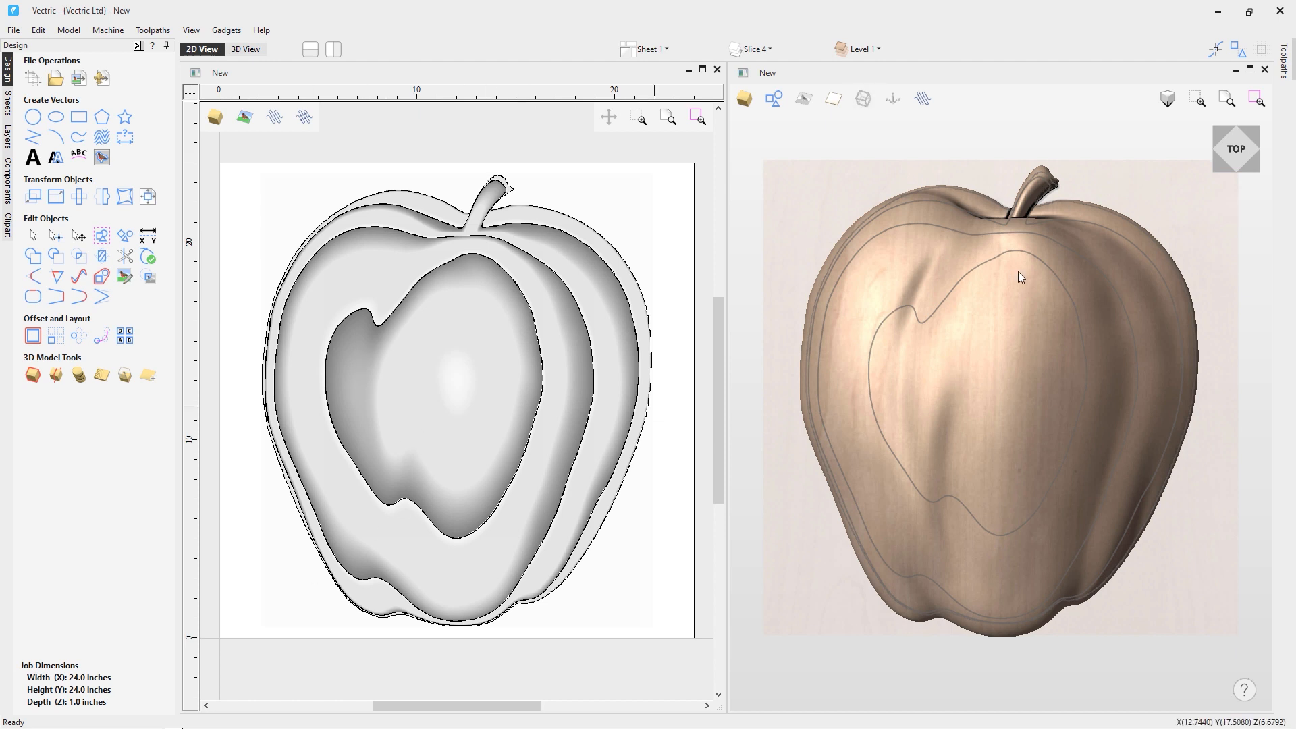
# Check the slice boundary vectors by selecting the innermost and then the outer outlines on the apple
pyautogui.click(939, 304)
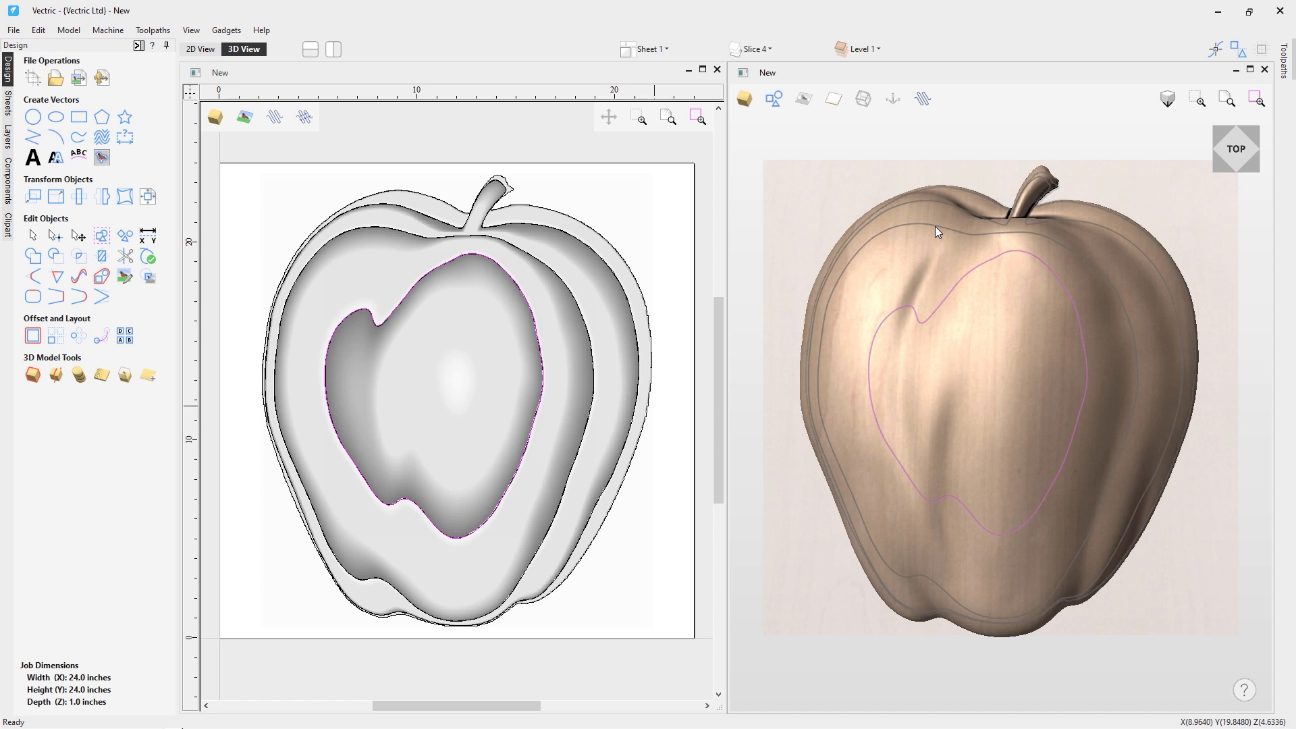
pyautogui.click(900, 199)
pyautogui.click(891, 200)
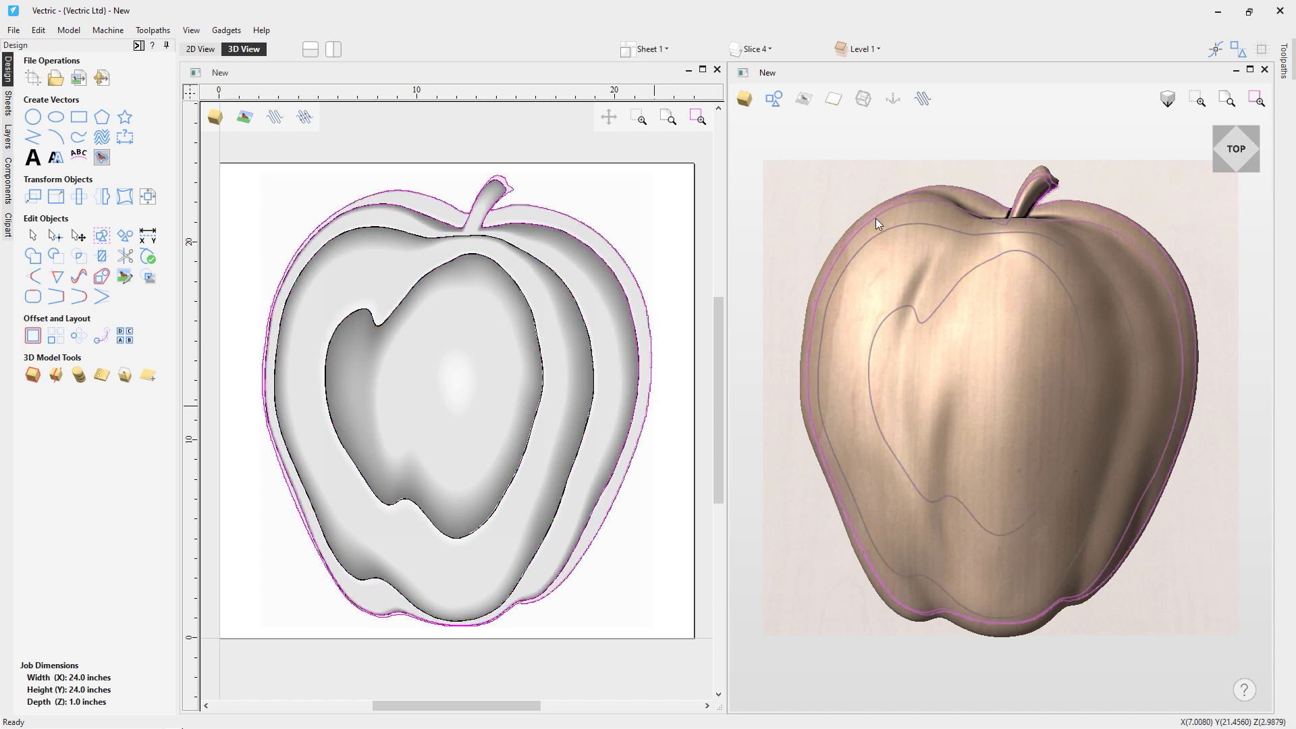
# Inspect the slice and AppleEdit components in the component tree, and open the list of slice layers
pyautogui.click(8, 180)
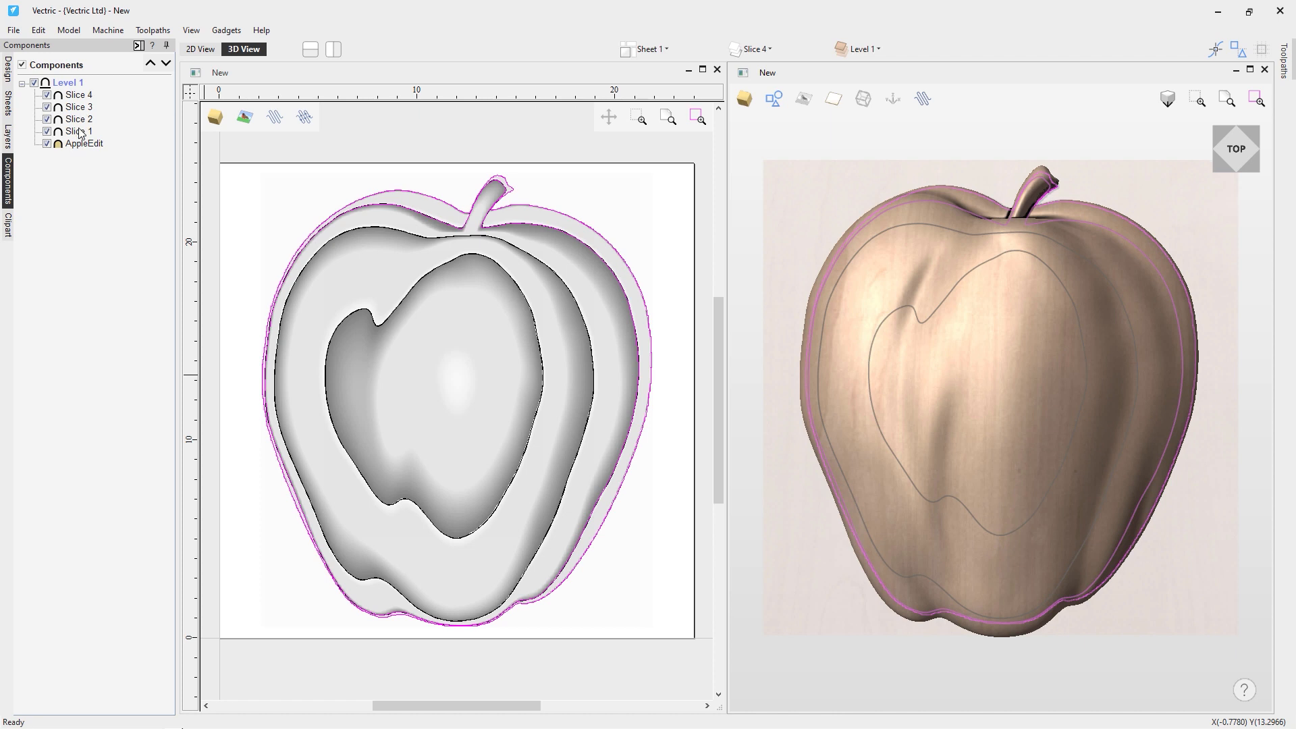
pyautogui.moveTo(76, 133)
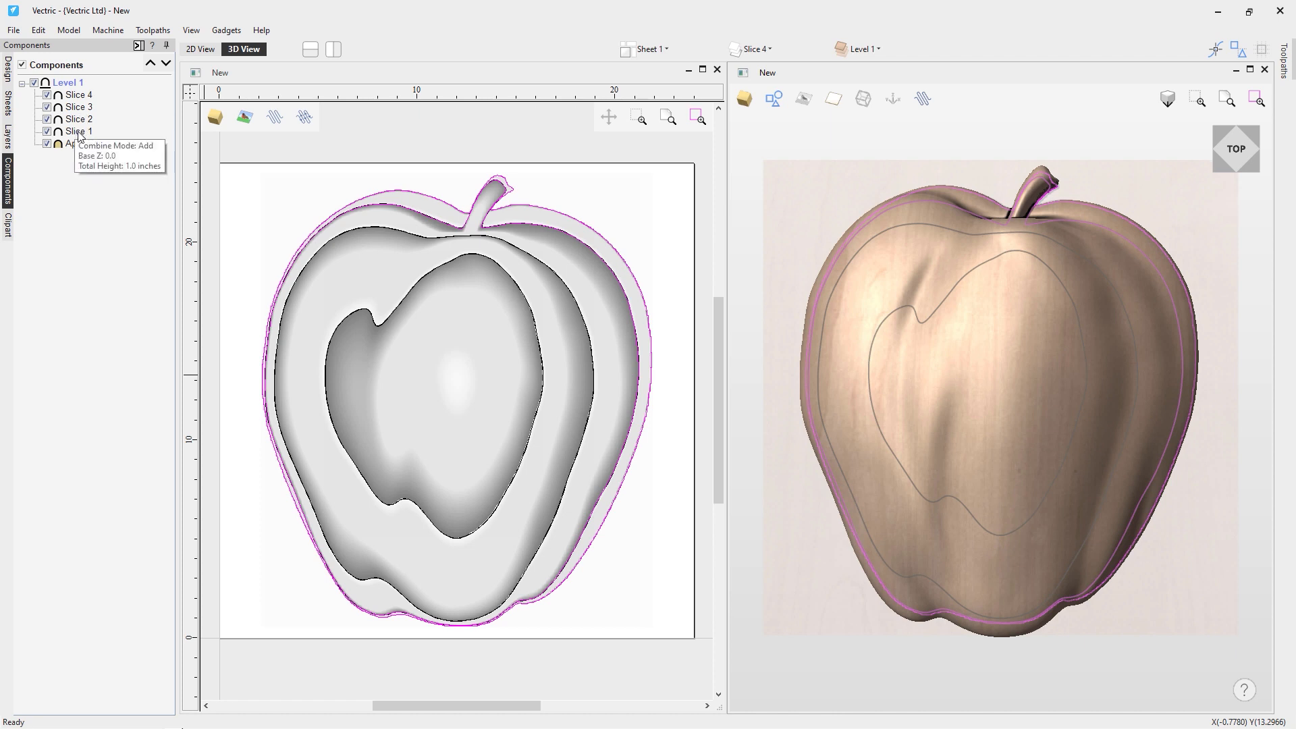
pyautogui.click(77, 143)
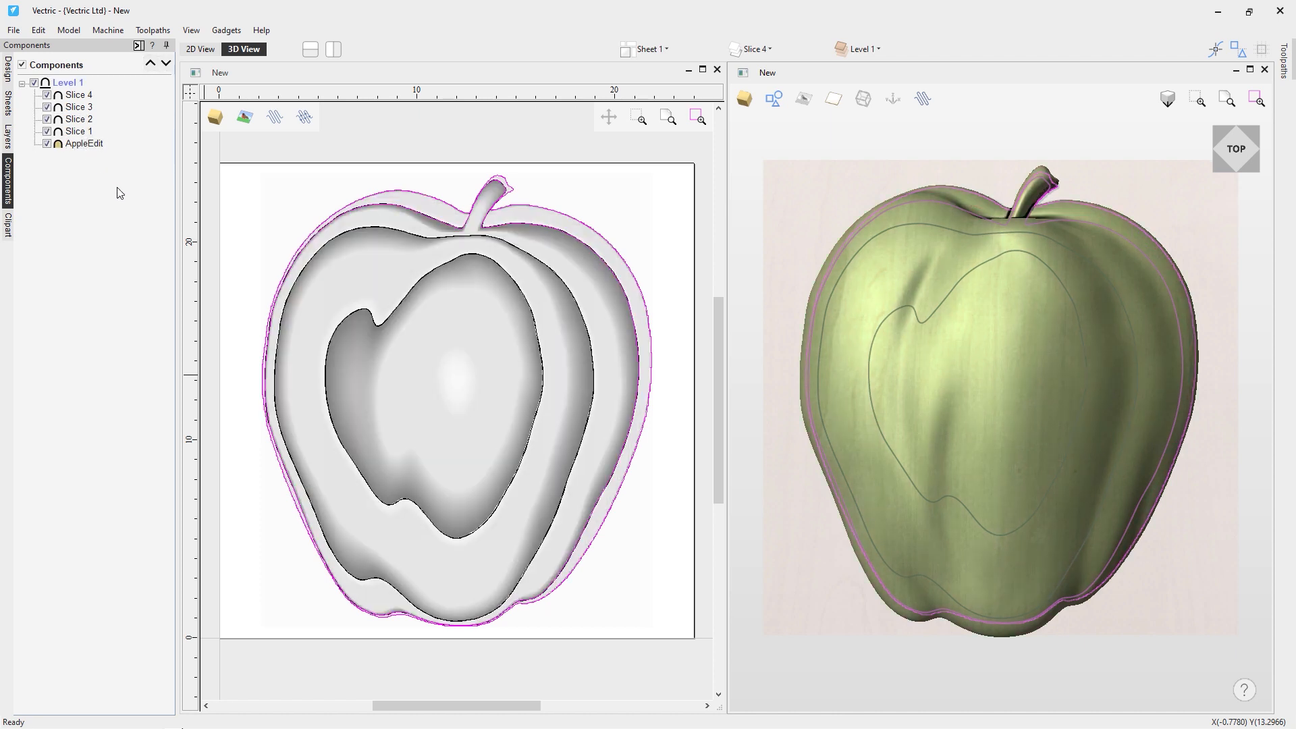
pyautogui.click(773, 52)
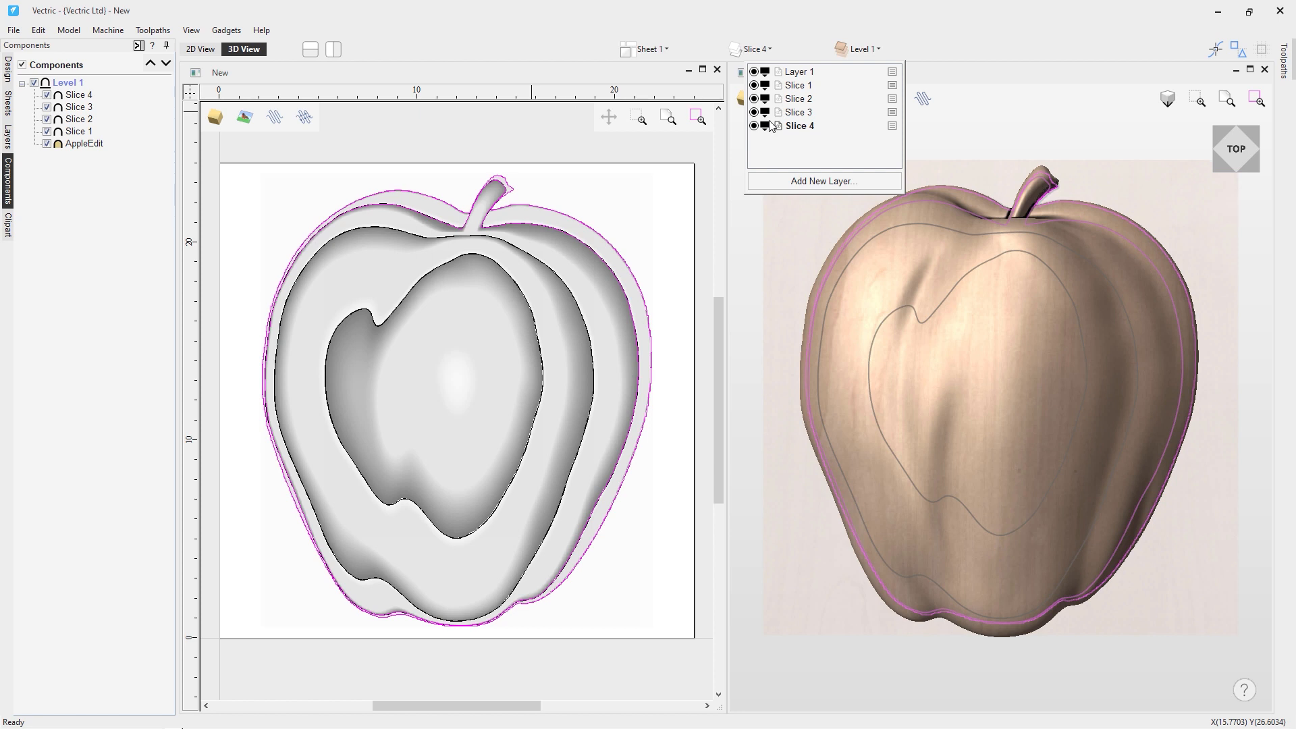
# Delete the original AppleEdit component from Level 1, keeping the four slice components
pyautogui.click(101, 249)
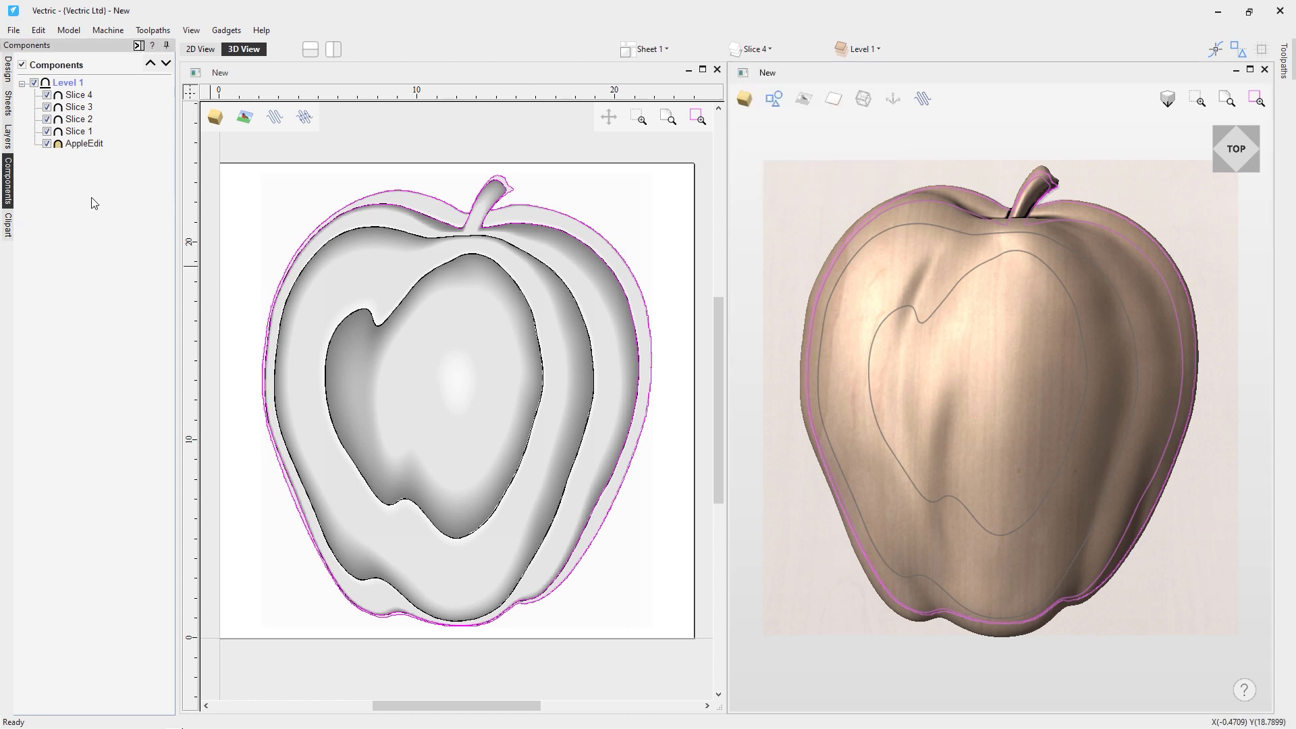
pyautogui.rightClick(74, 145)
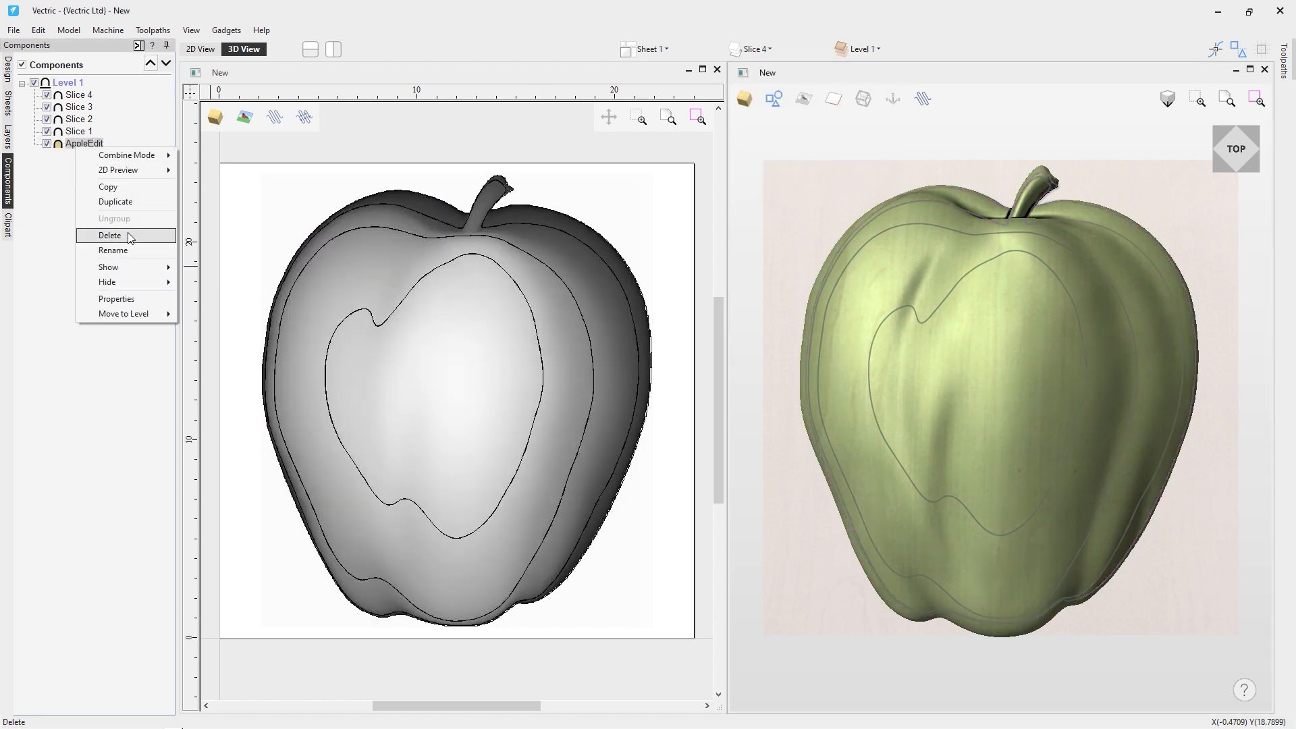
pyautogui.click(130, 237)
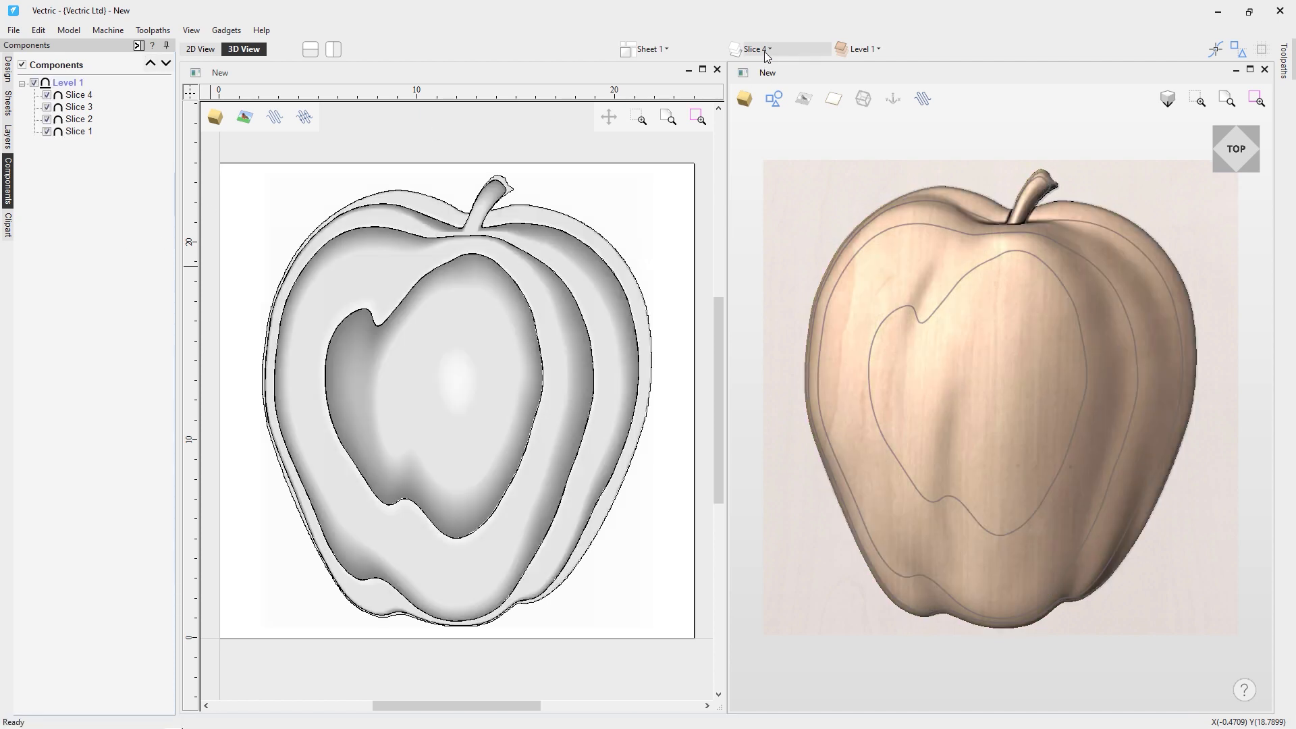
# Delete Layer 1 from the layer list and close the list
pyautogui.click(767, 53)
pyautogui.click(796, 72)
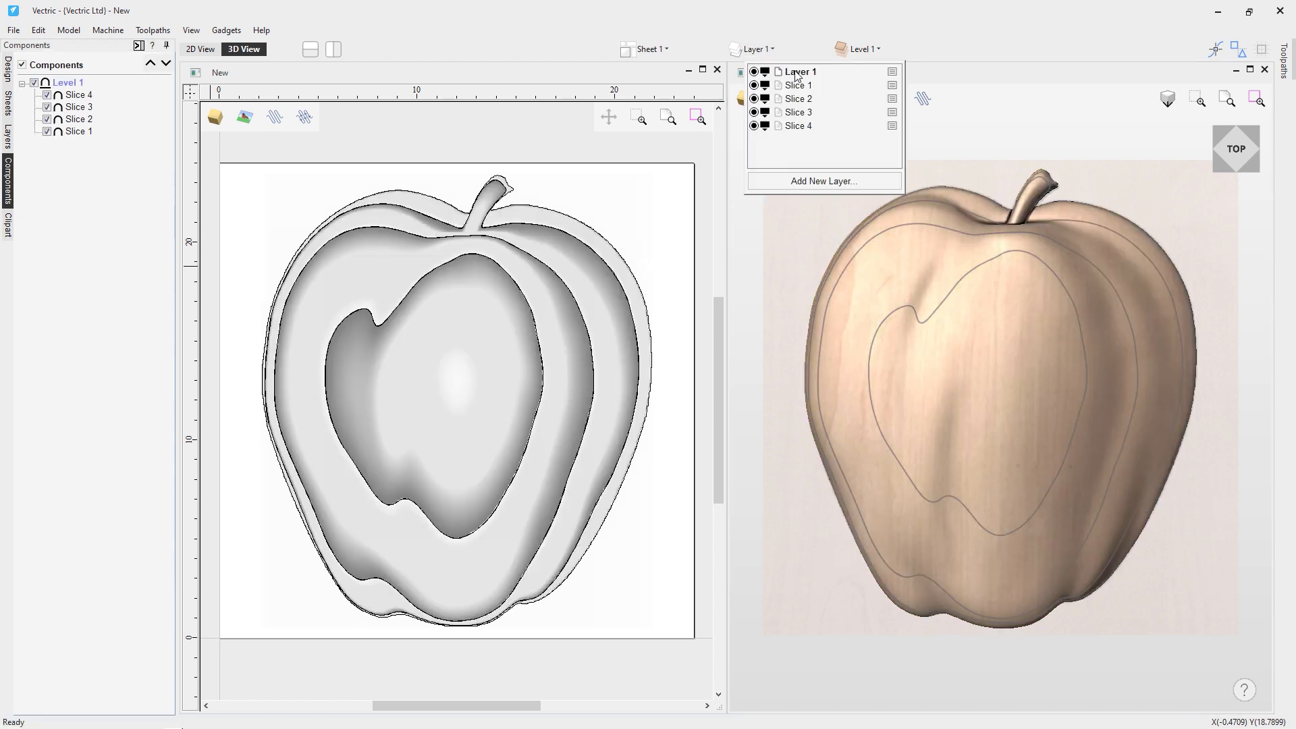
pyautogui.rightClick(797, 75)
pyautogui.moveTo(847, 171)
pyautogui.click(959, 172)
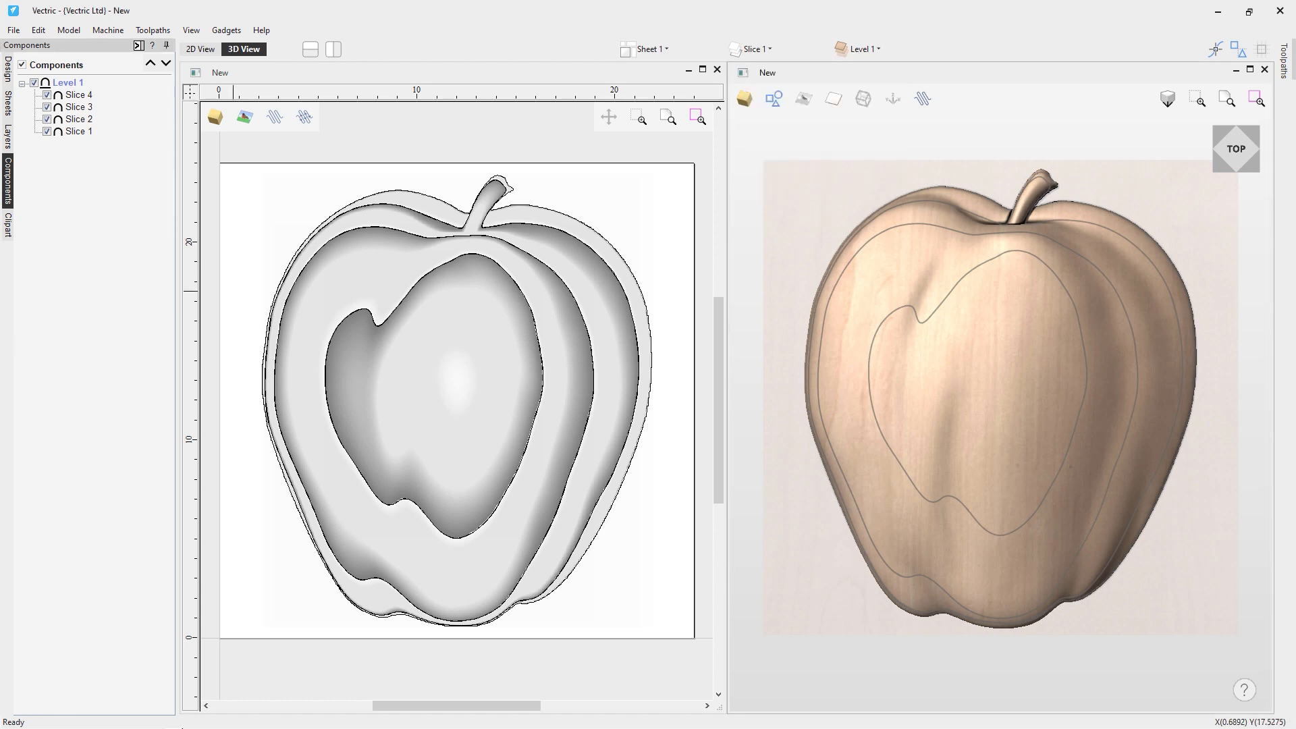
# Isolate Slice 1 by hiding the Slice 2, Slice 3 and Slice 4 components and their matching vector layers
pyautogui.click(46, 119)
pyautogui.click(46, 107)
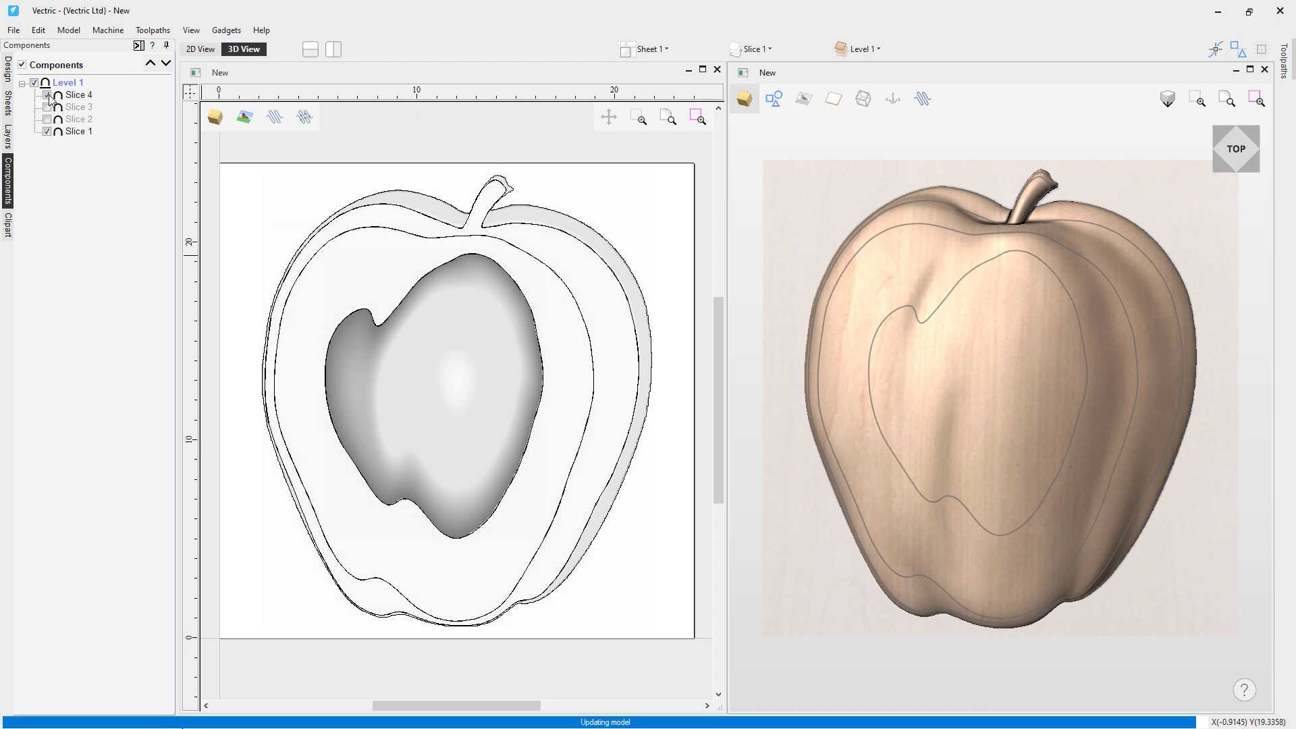
pyautogui.click(46, 94)
pyautogui.click(752, 49)
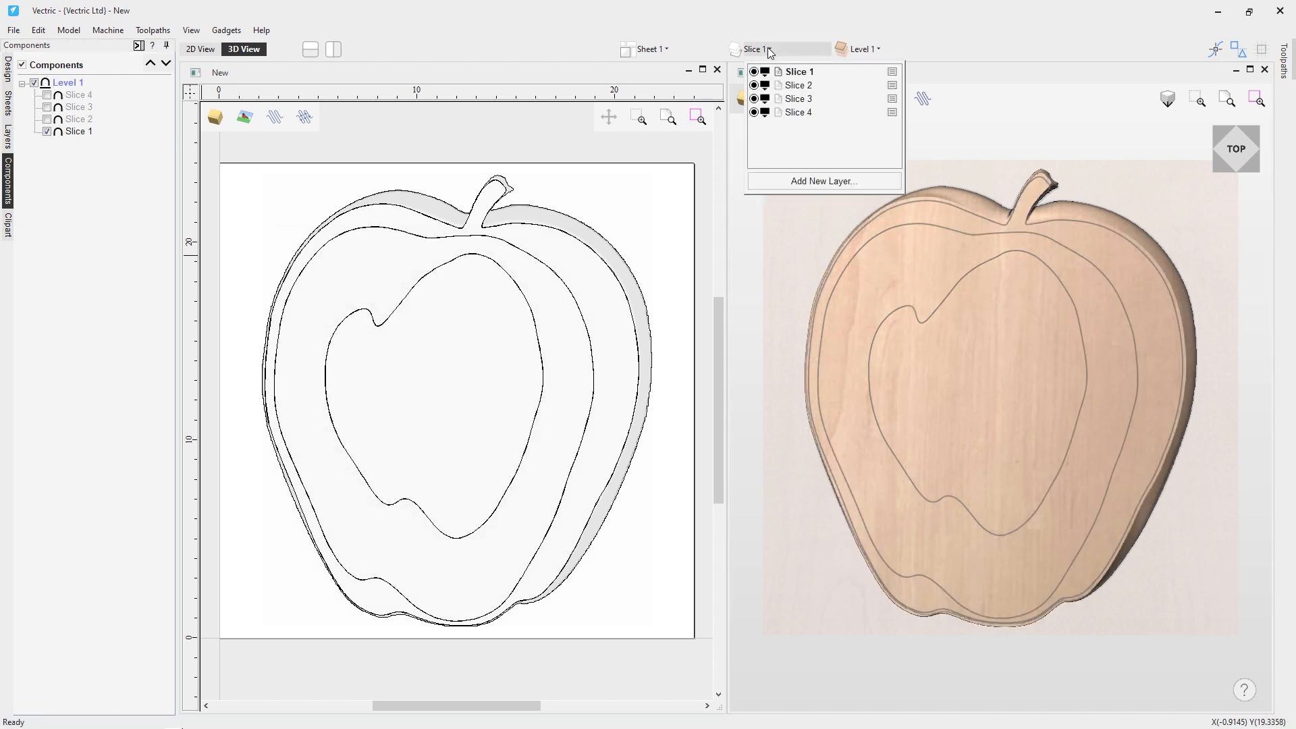
pyautogui.click(754, 85)
pyautogui.click(754, 99)
pyautogui.click(754, 112)
pyautogui.click(627, 225)
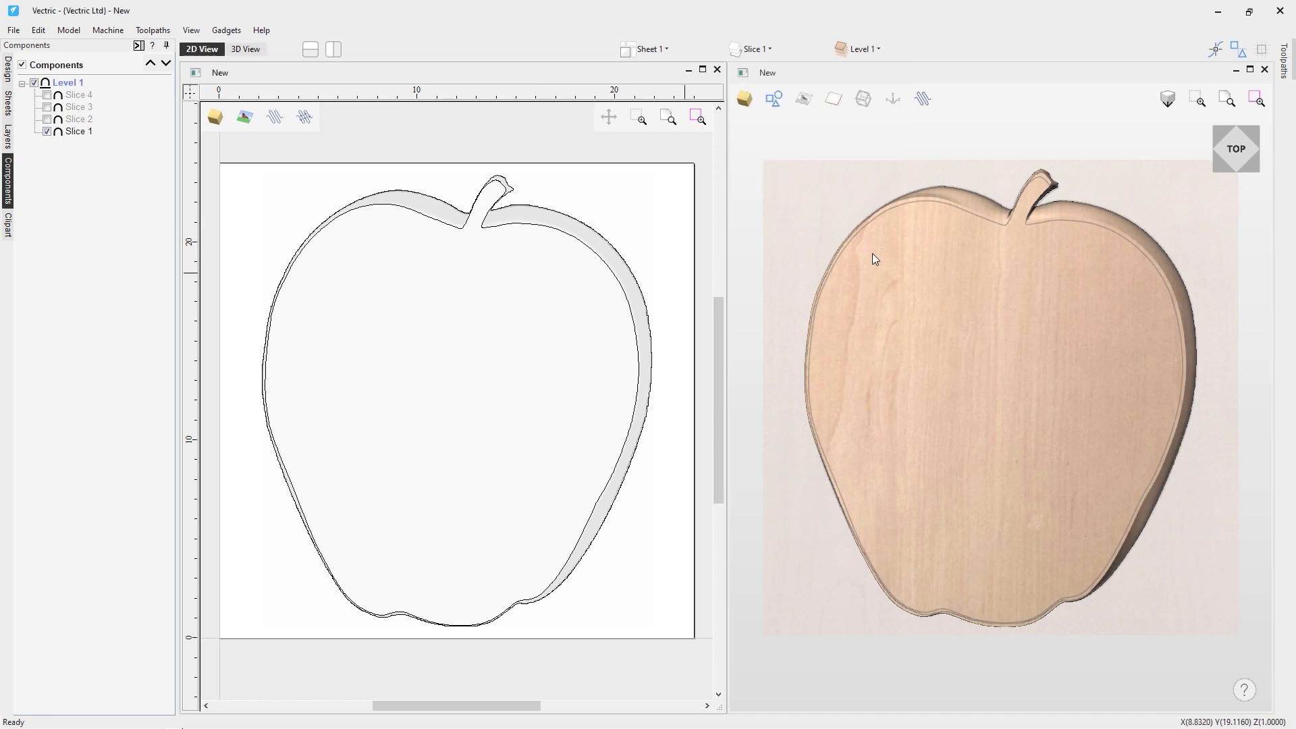
# Check Slice 1's boundary vectors and its shape height, in the component properties and directly in the 3D view
pyautogui.click(925, 203)
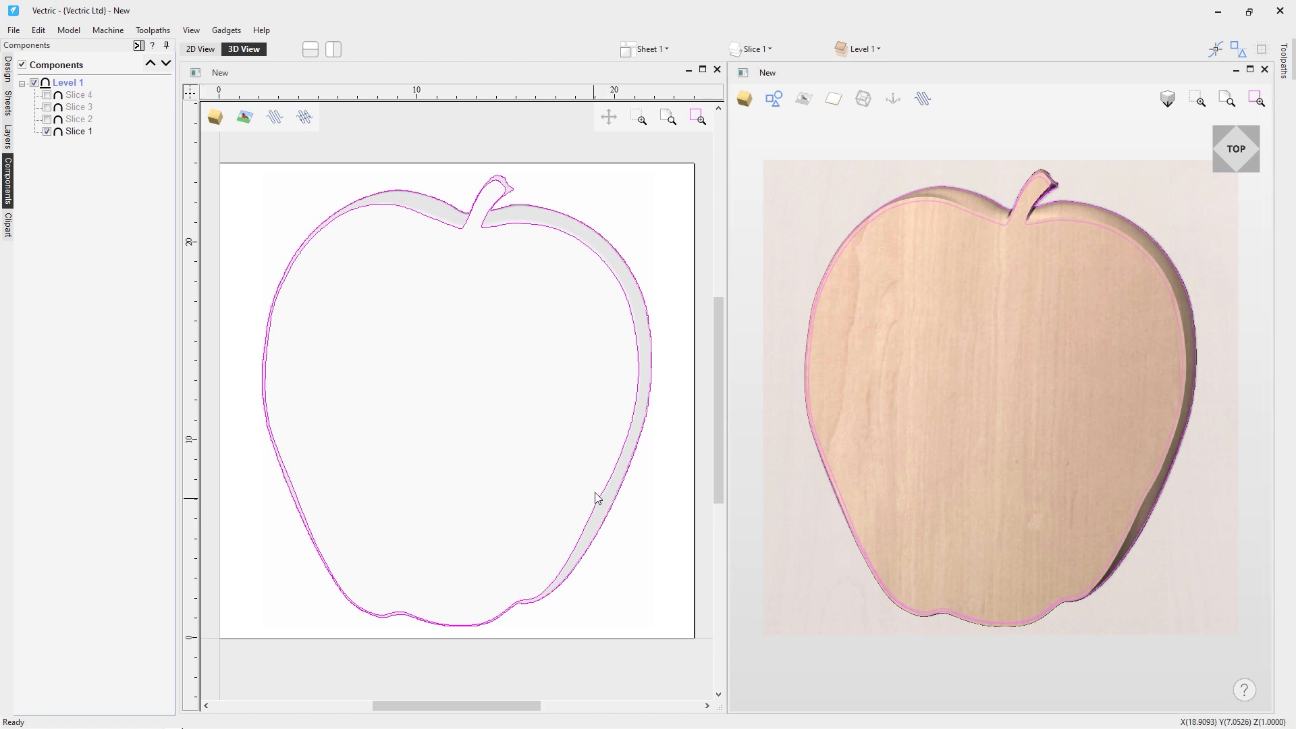
pyautogui.click(985, 317)
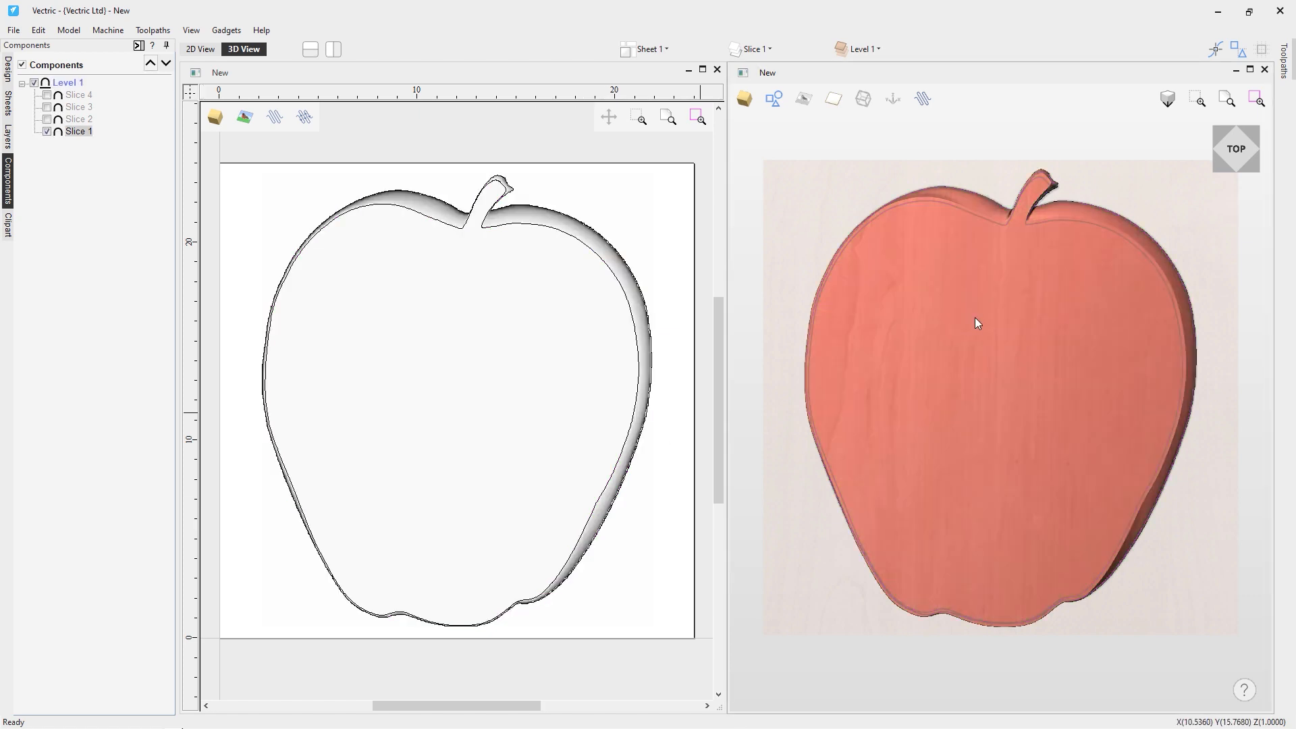
pyautogui.rightClick(975, 304)
pyautogui.moveTo(1053, 535)
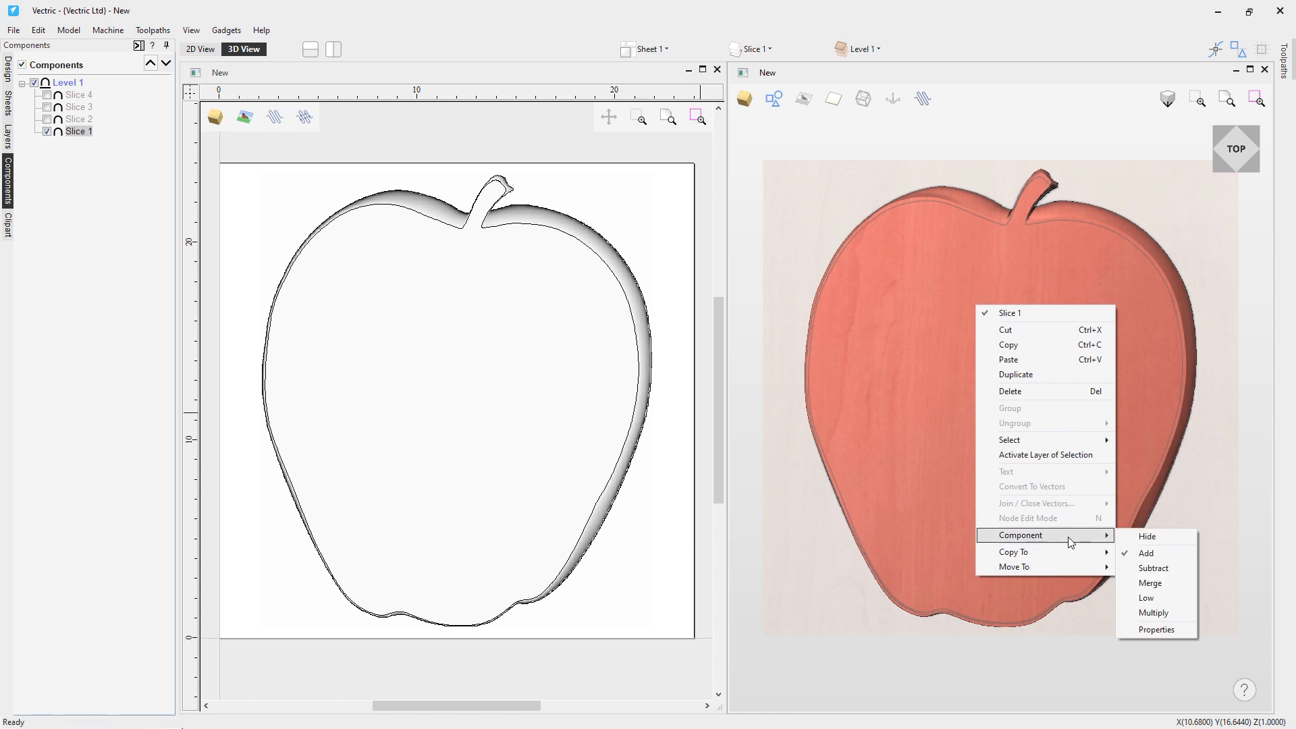
pyautogui.click(1158, 631)
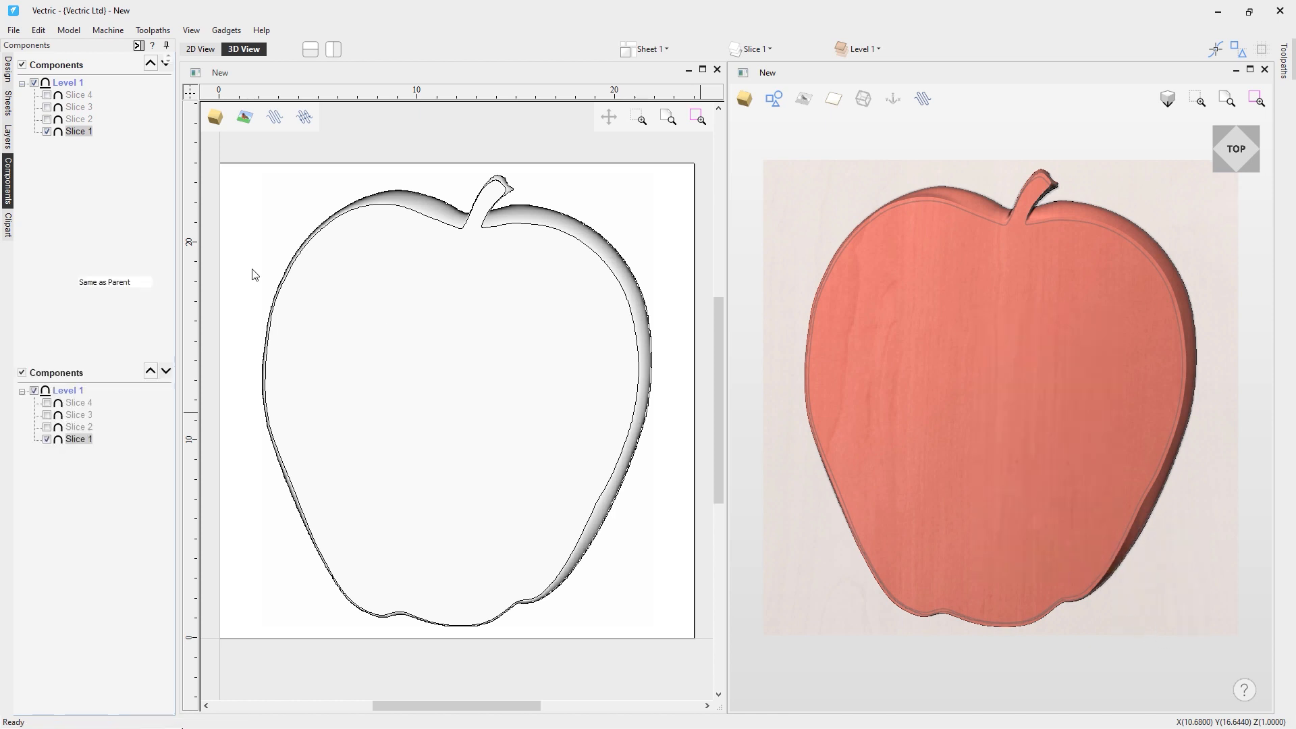
pyautogui.click(114, 154)
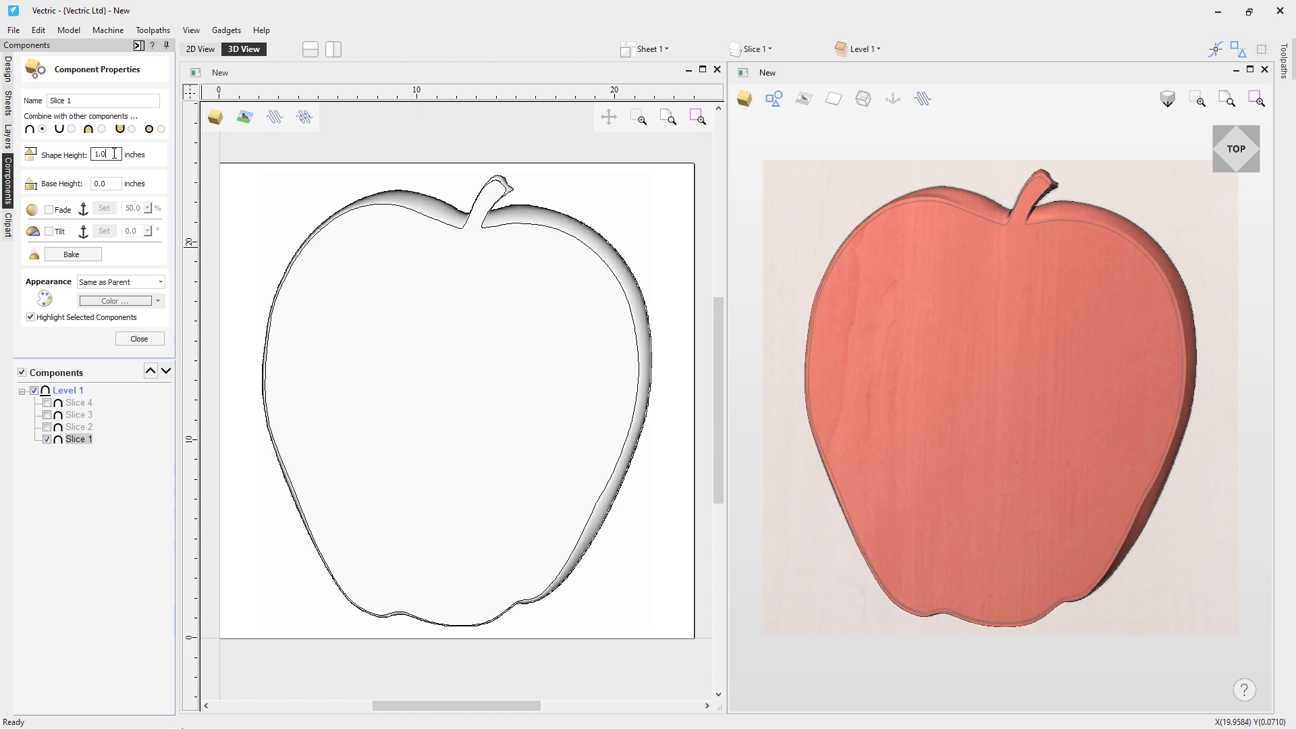
pyautogui.click(139, 338)
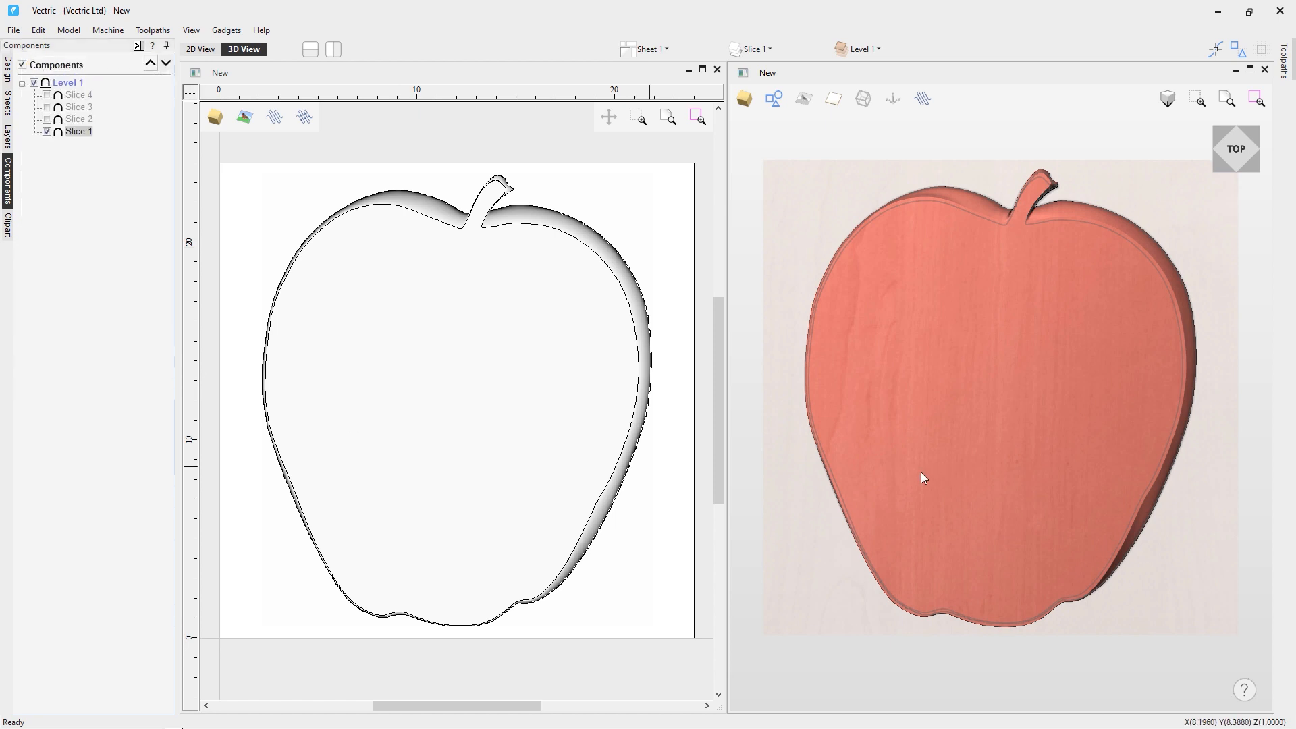
pyautogui.click(978, 477)
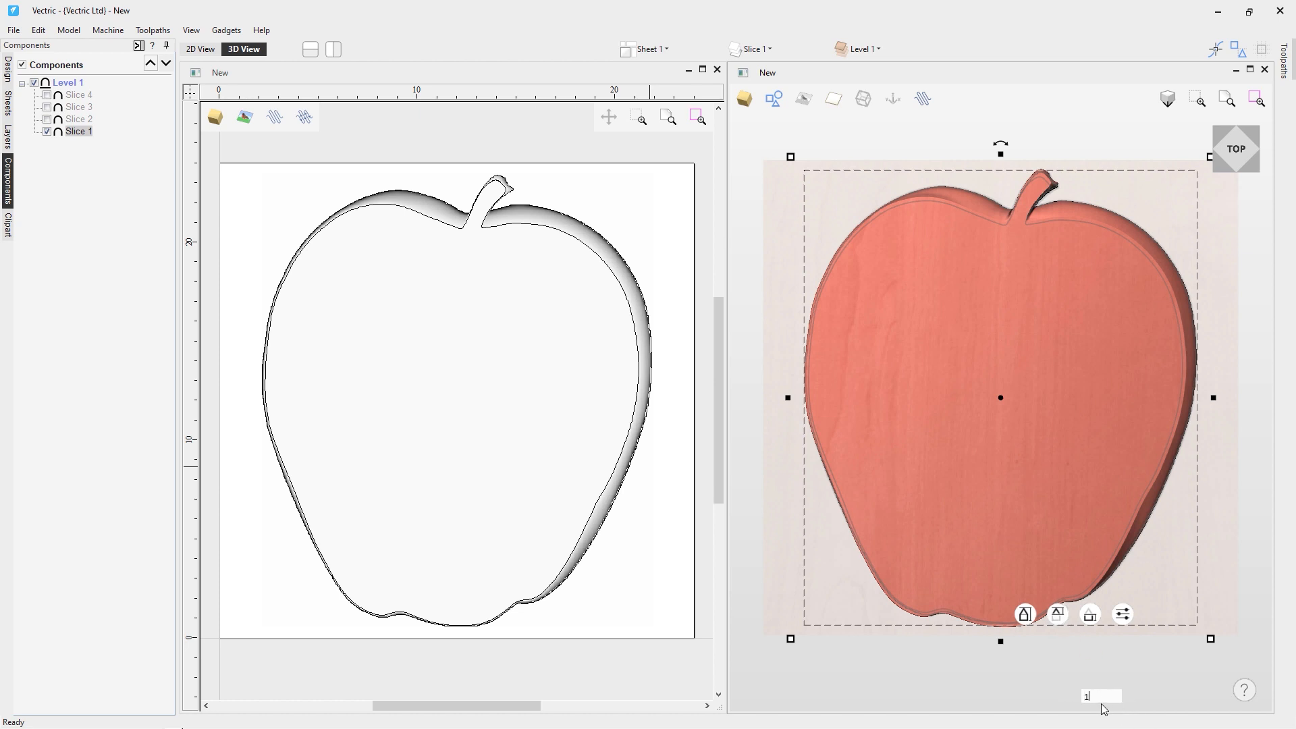
pyautogui.click(774, 467)
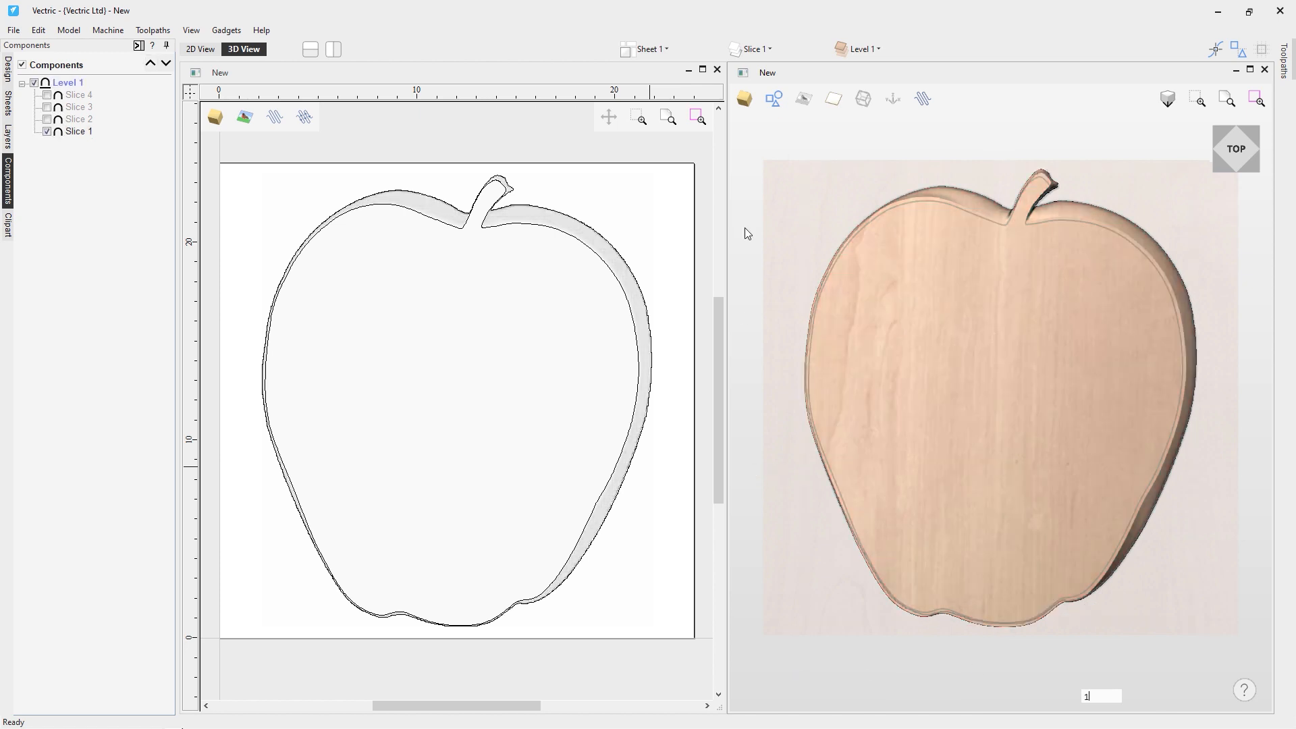
# Isolate Slice 4 by showing and activating its layer, hiding the Slice 1 layer and displaying only the Slice 4 component
pyautogui.click(768, 52)
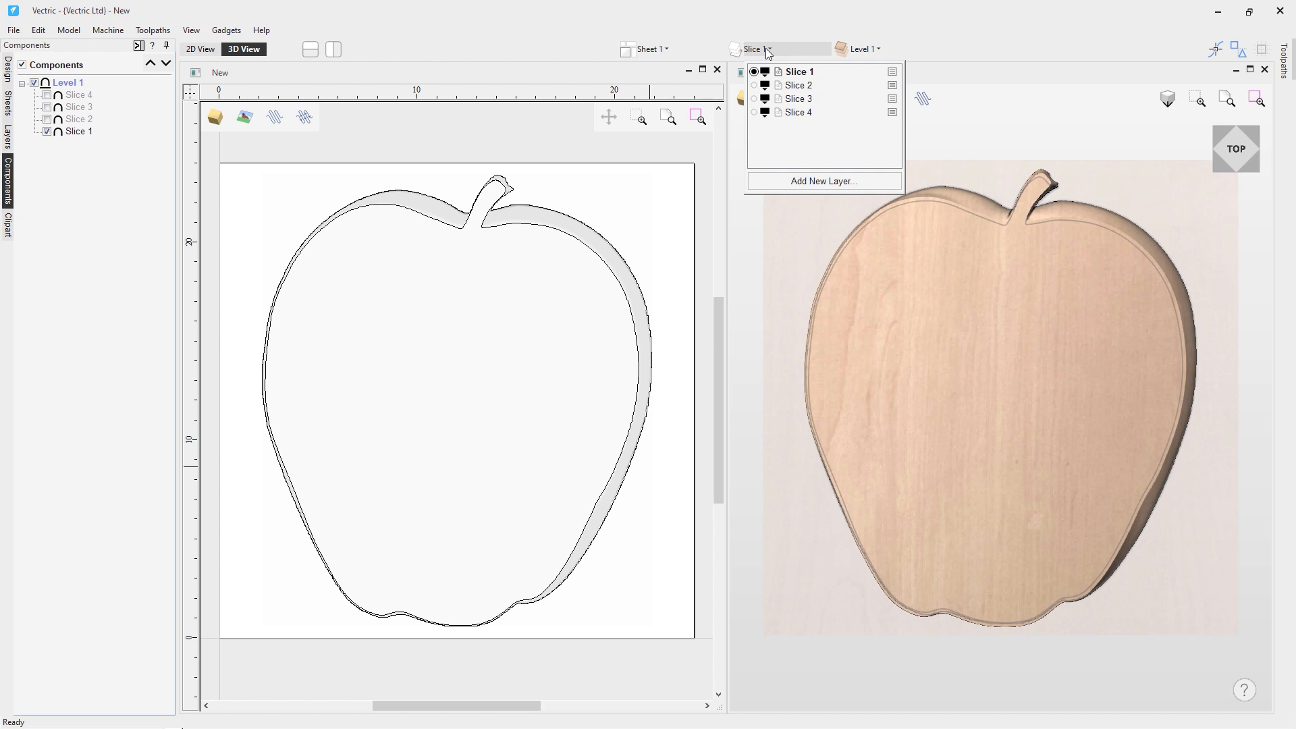
pyautogui.click(754, 113)
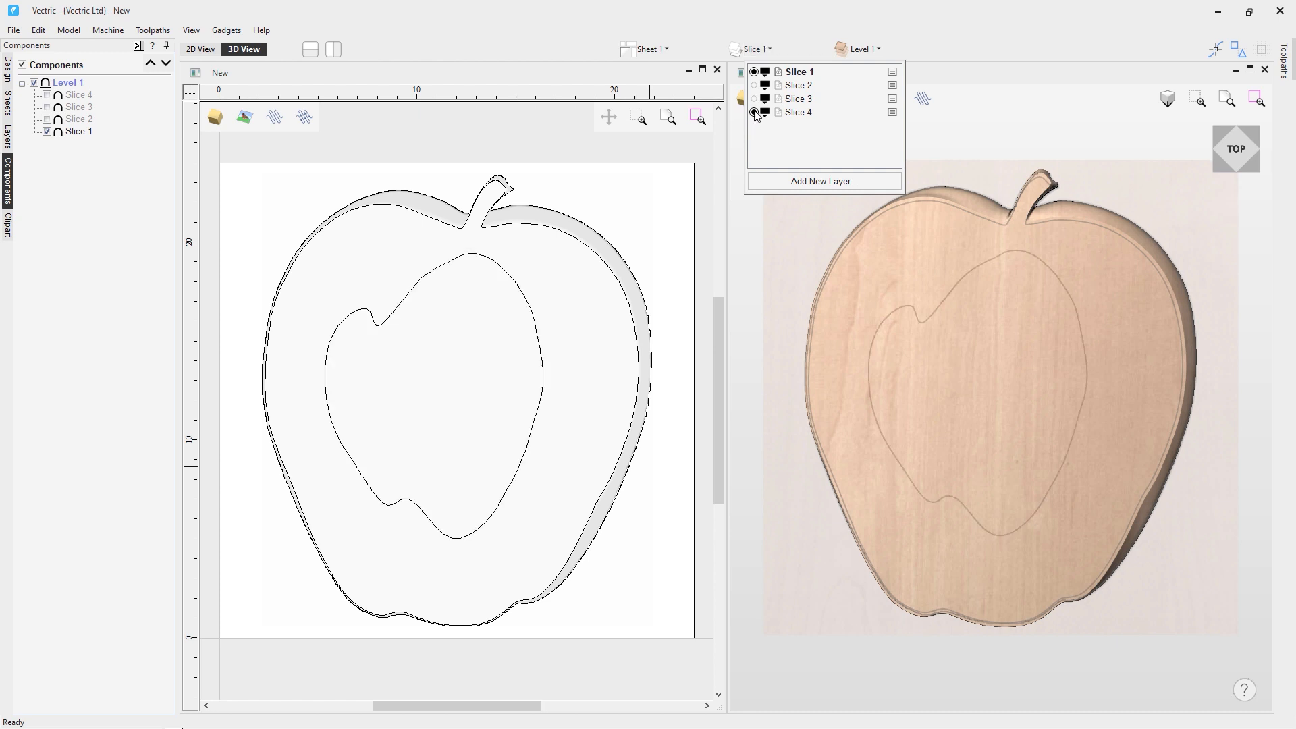
pyautogui.click(754, 71)
pyautogui.click(777, 115)
pyautogui.click(778, 113)
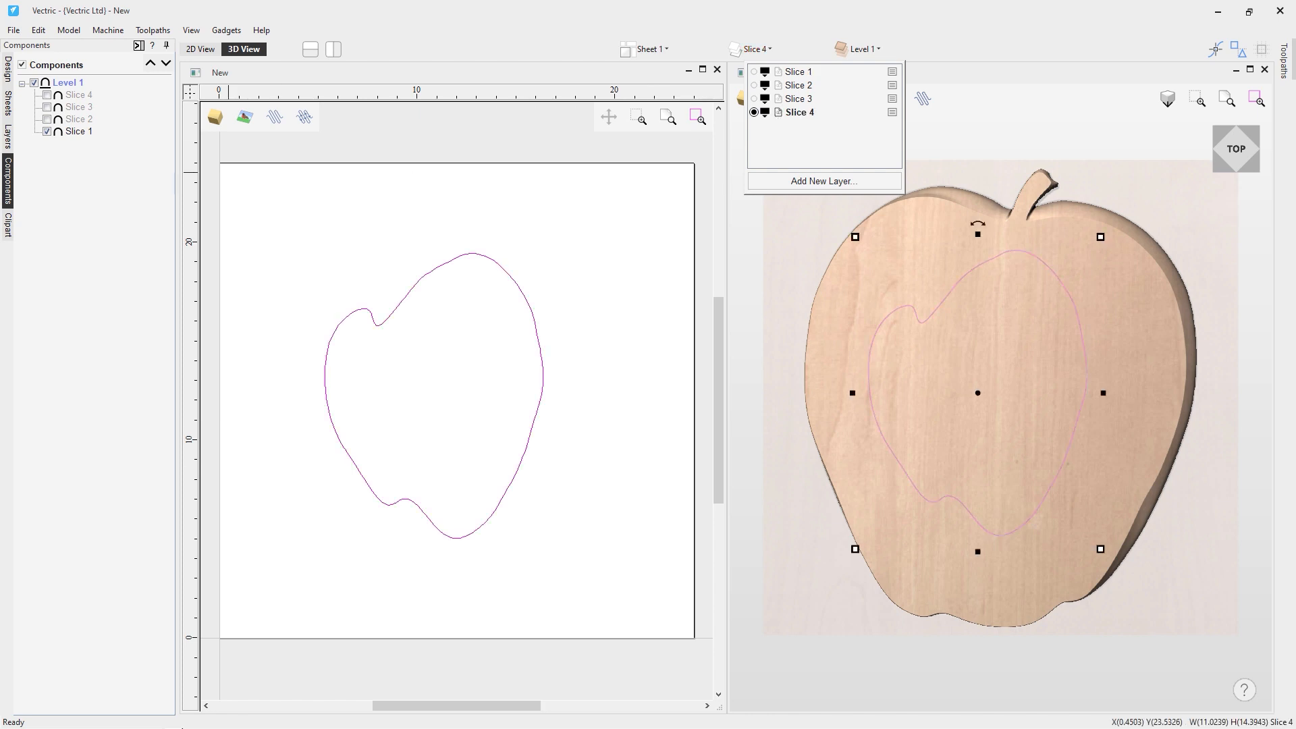
pyautogui.click(47, 130)
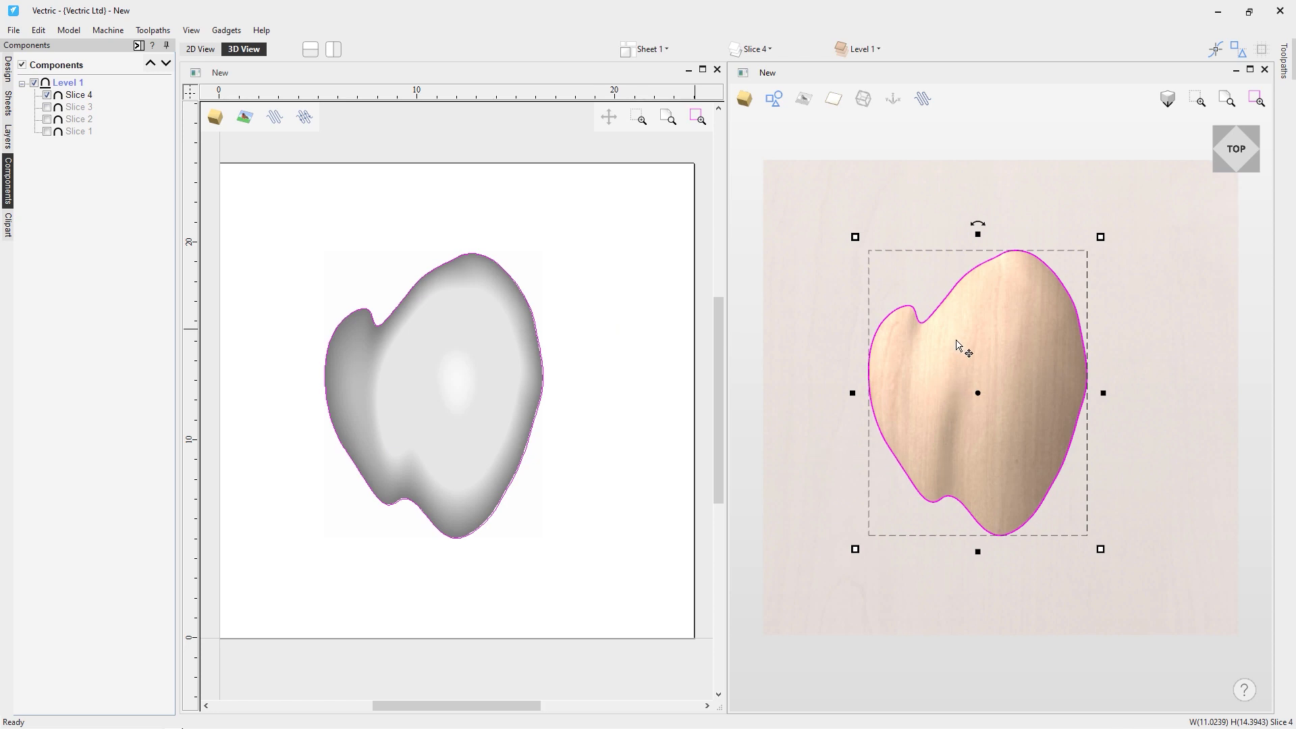
# Check Slice 4's shape height in the component properties and directly in the 3D view
pyautogui.rightClick(955, 326)
pyautogui.click(910, 355)
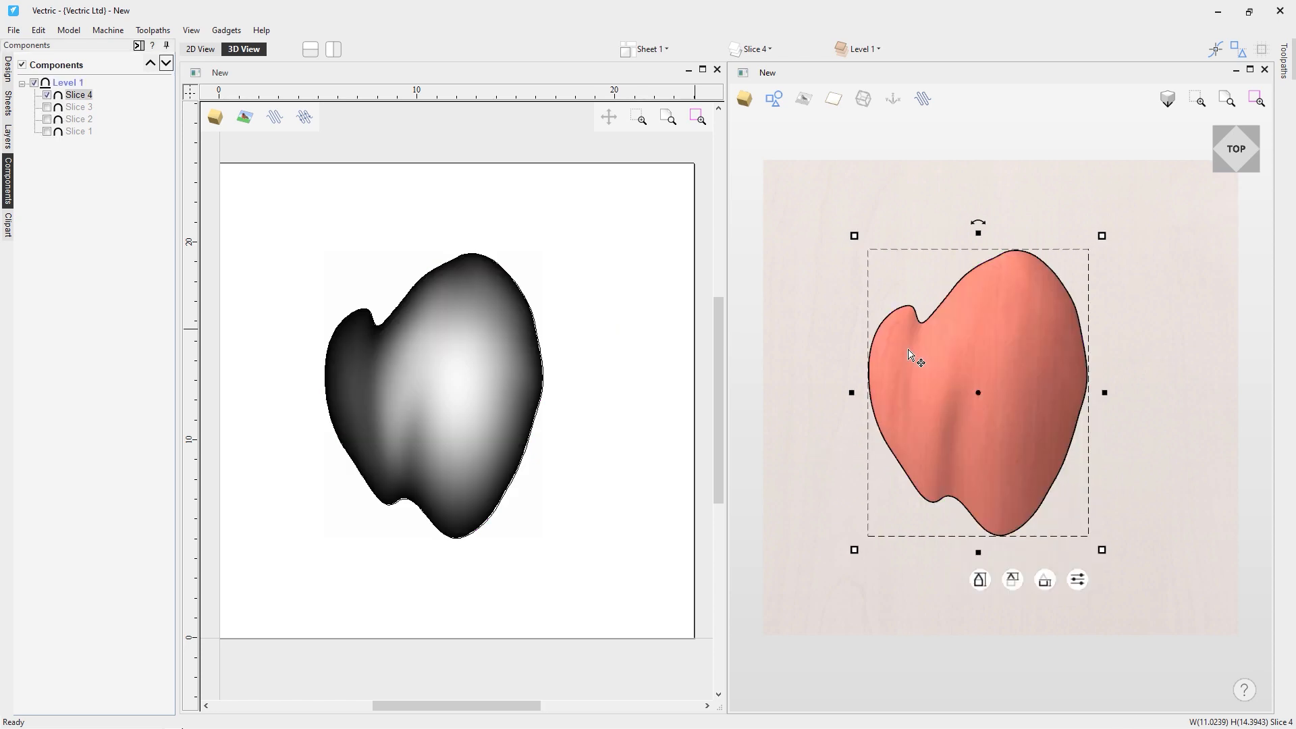
pyautogui.rightClick(945, 364)
pyautogui.moveTo(1048, 601)
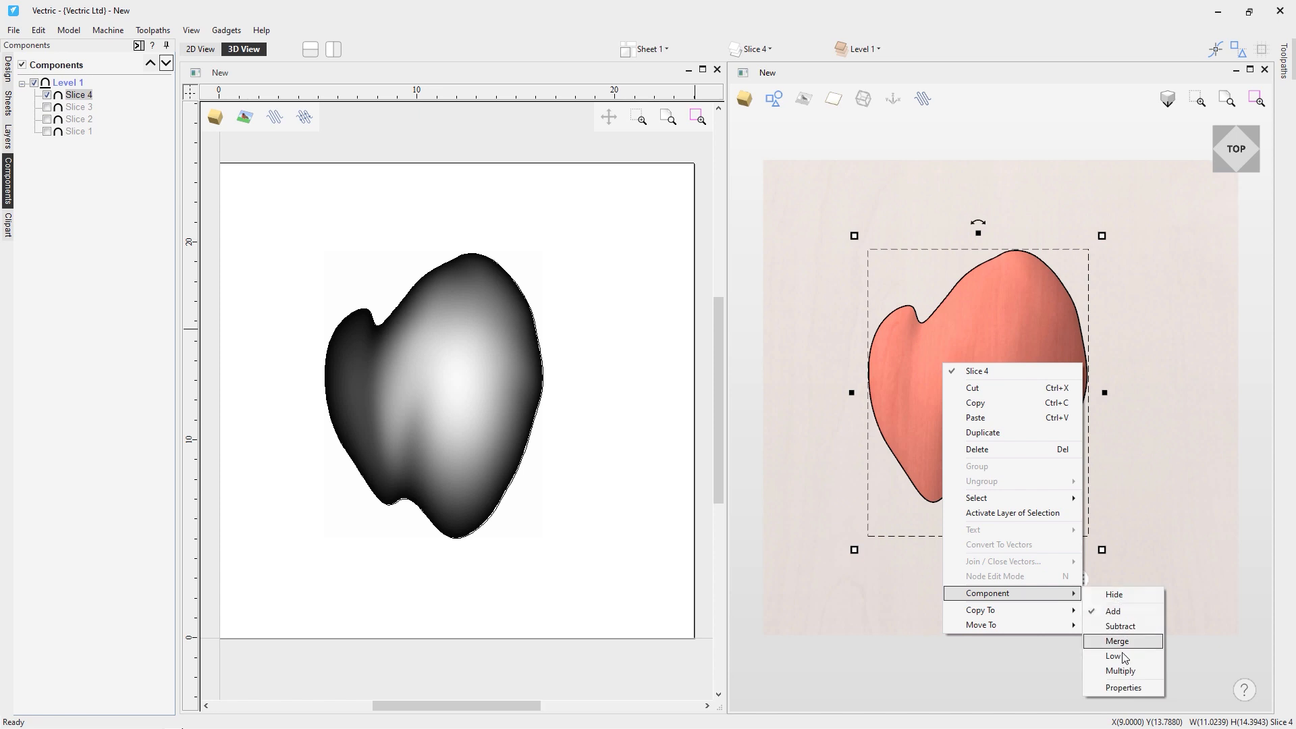
pyautogui.click(1124, 686)
pyautogui.click(114, 155)
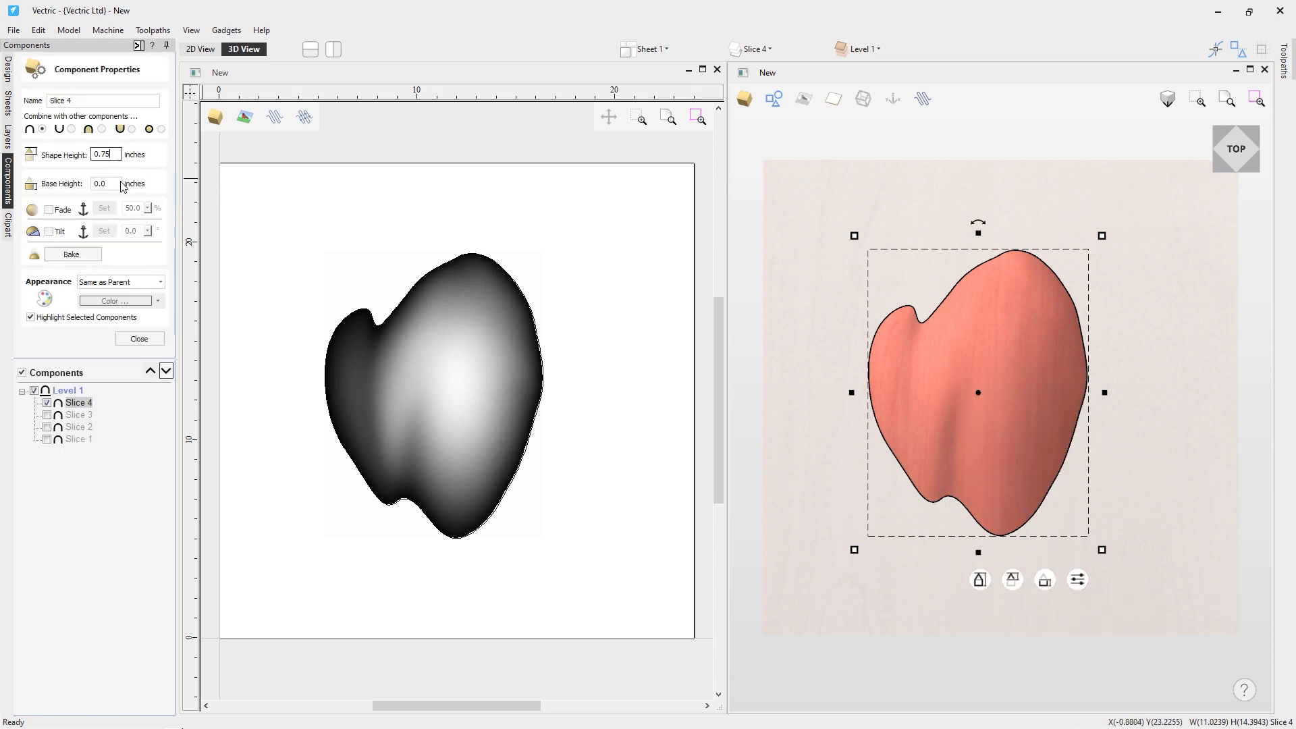
pyautogui.click(143, 342)
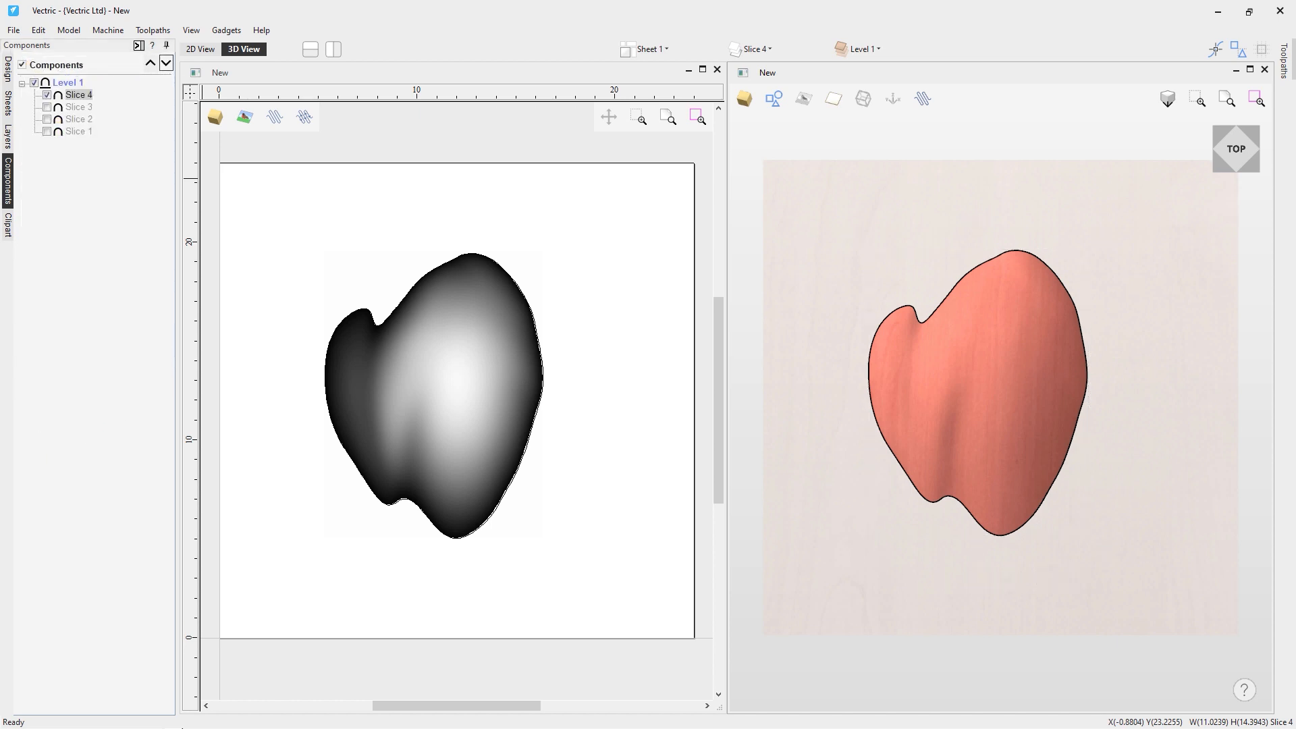
pyautogui.click(999, 440)
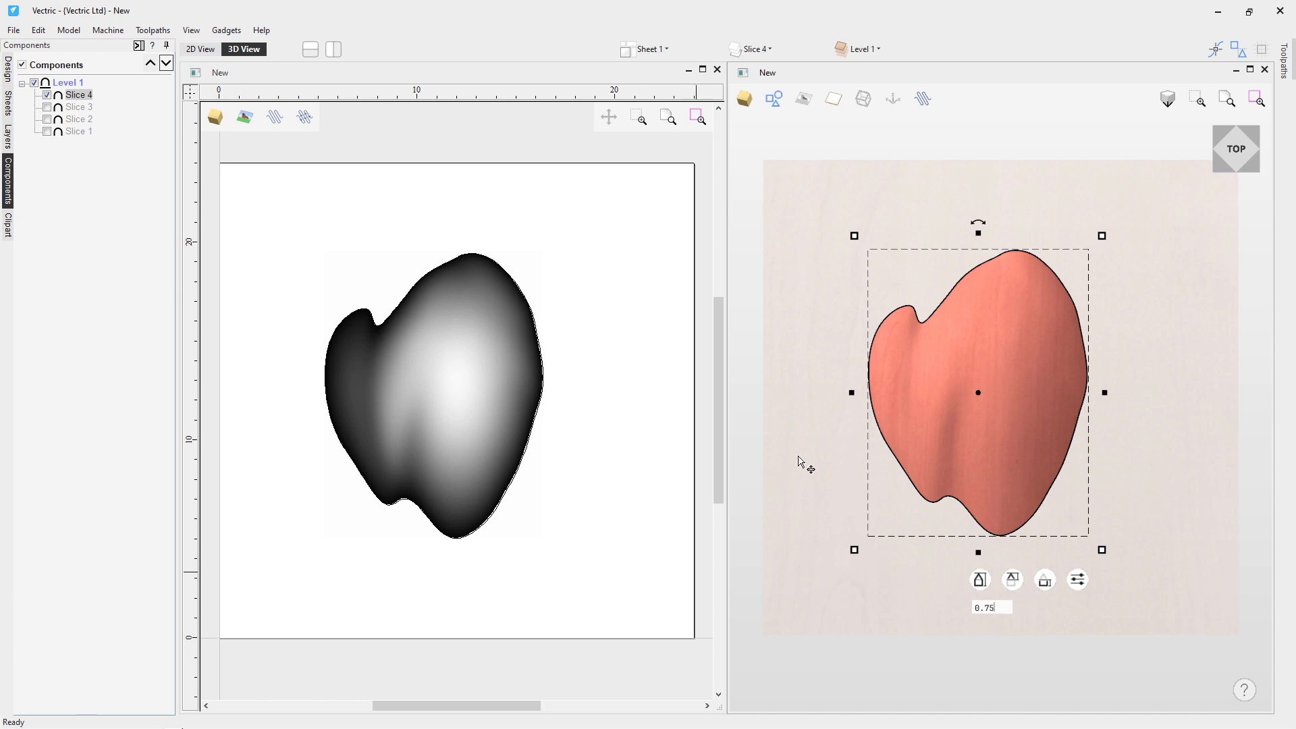
pyautogui.click(805, 464)
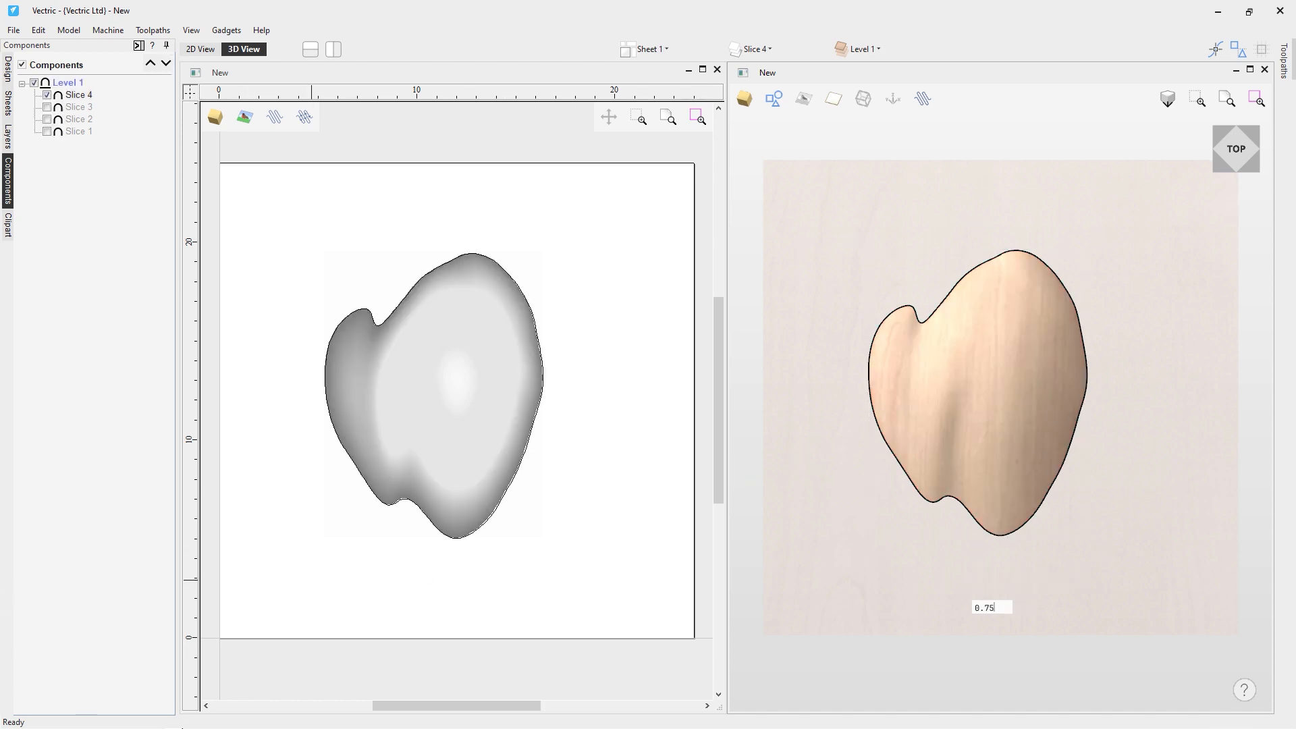
# Show the Slice 1, Slice 2 and Slice 3 components and their vector layers again alongside Slice 4
pyautogui.click(47, 108)
pyautogui.click(47, 119)
pyautogui.click(47, 132)
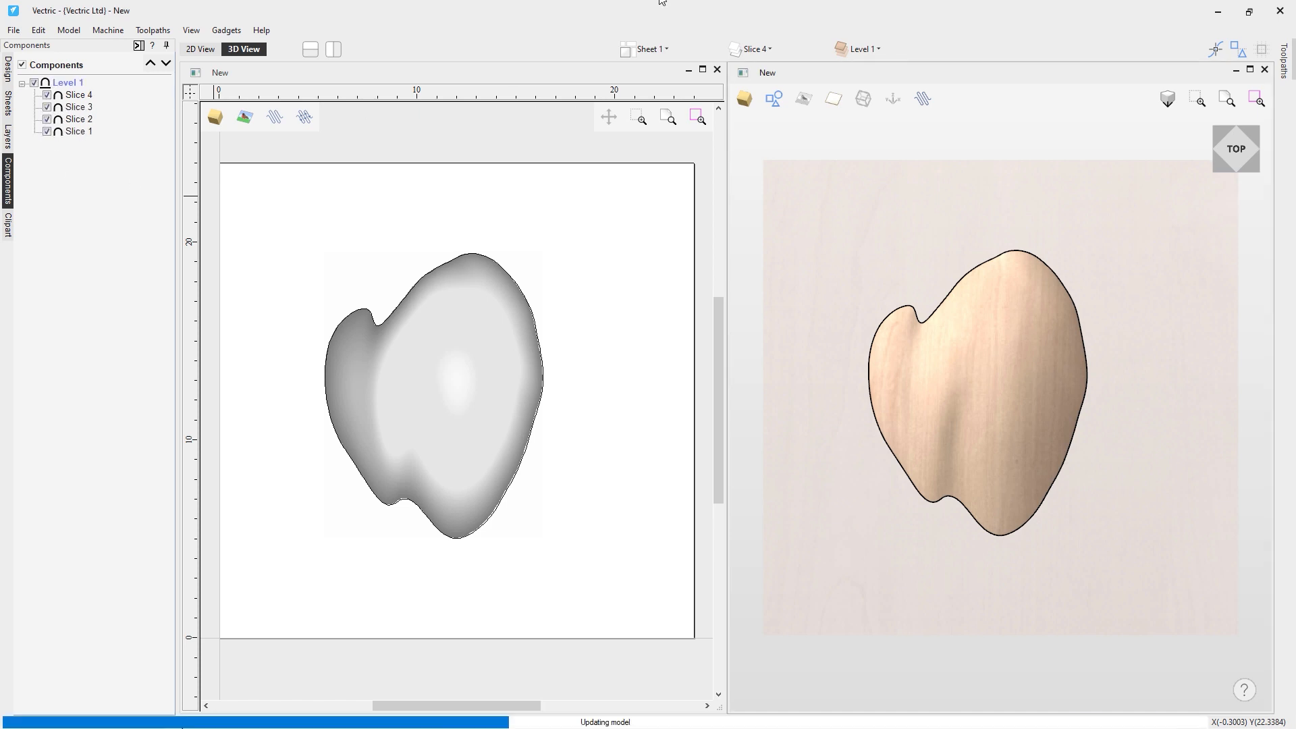
pyautogui.click(754, 49)
pyautogui.click(763, 99)
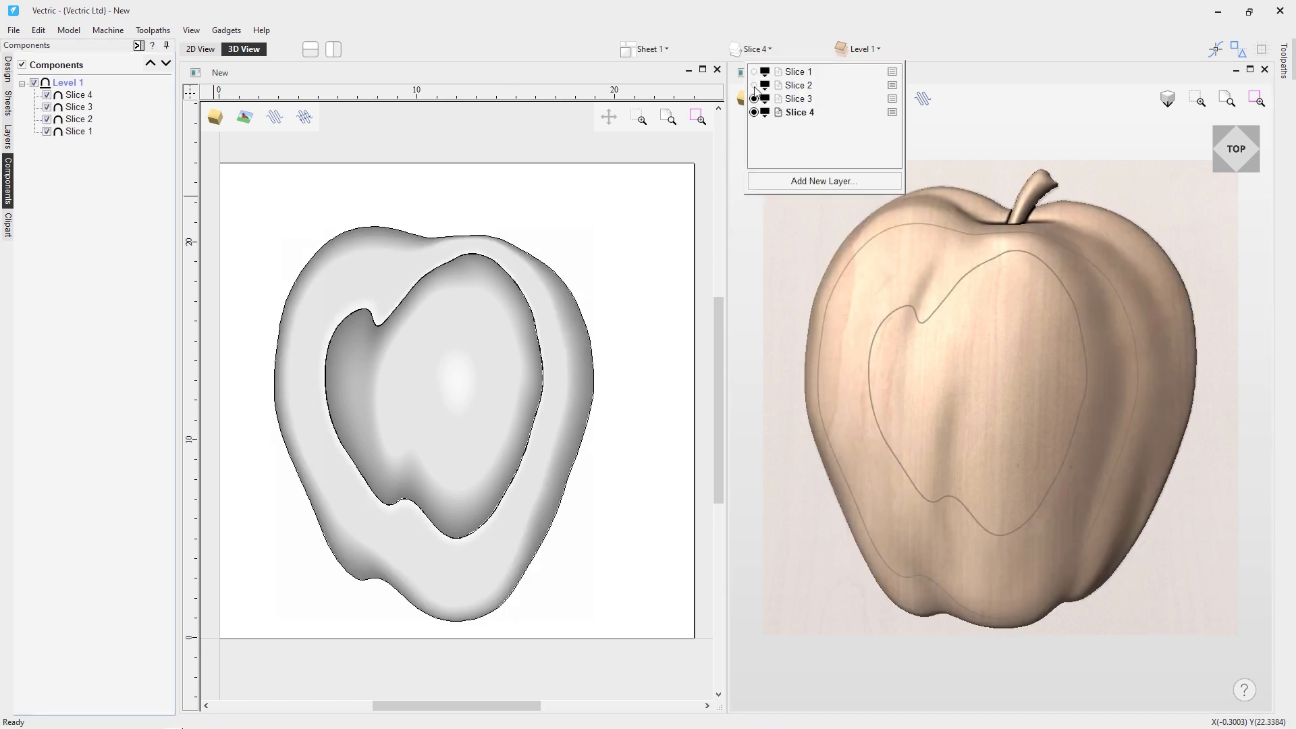
pyautogui.click(762, 85)
pyautogui.click(763, 71)
pyautogui.click(104, 382)
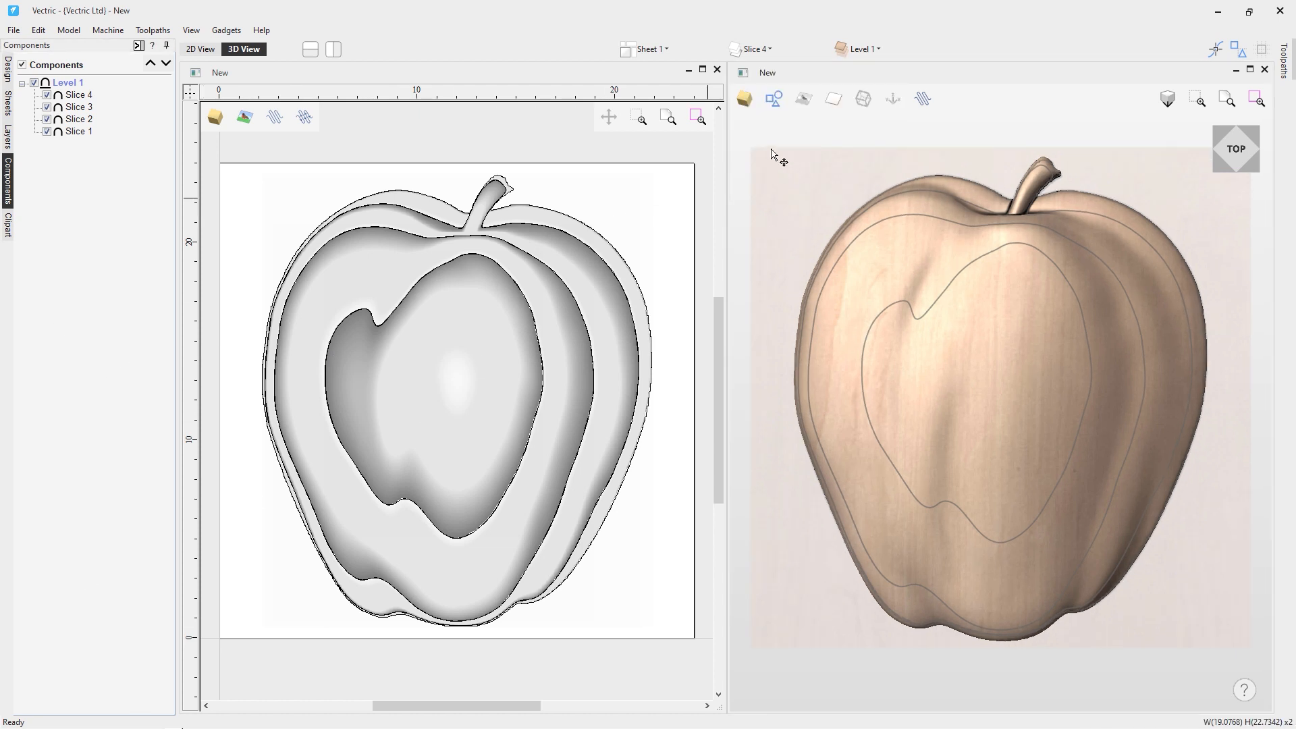
# Scale all slice components and vectors together to about 10.87 by 12.58 inches, and move them to the material's lower-left area
pyautogui.moveTo(759, 139); pyautogui.dragTo(1215, 658)
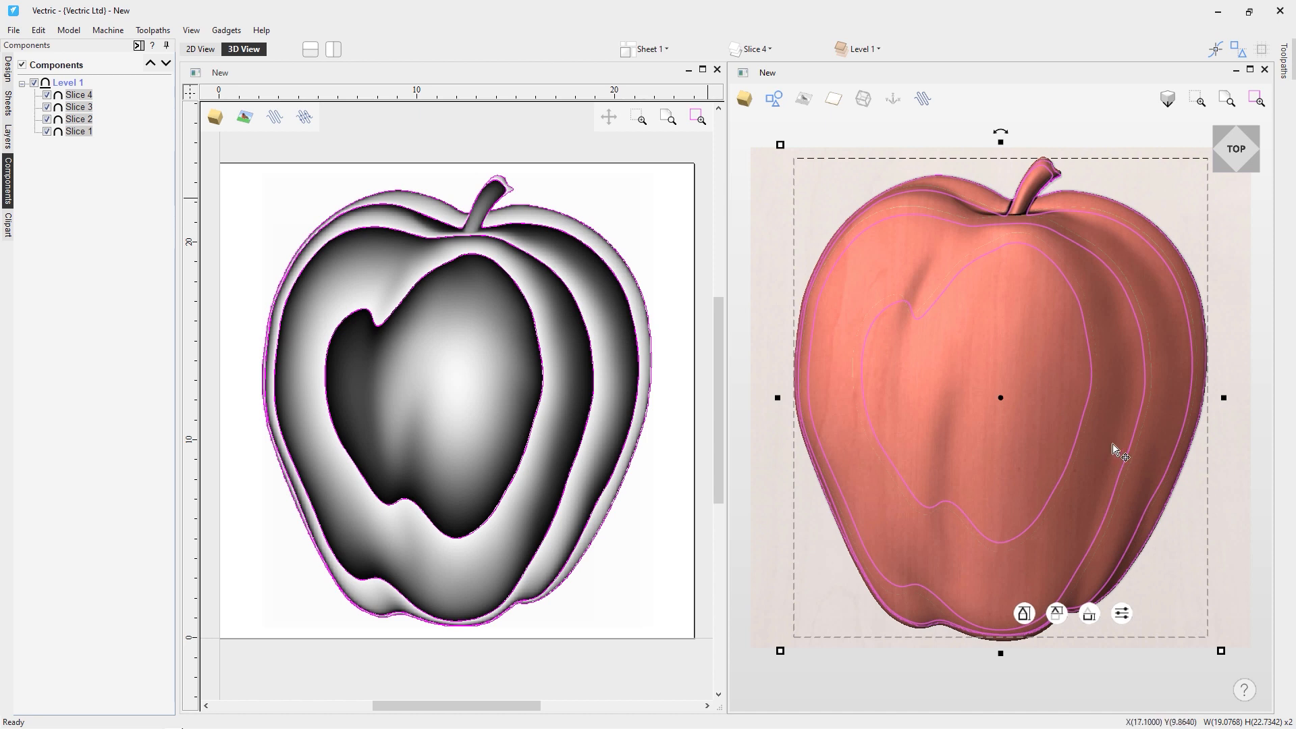
pyautogui.moveTo(779, 144)
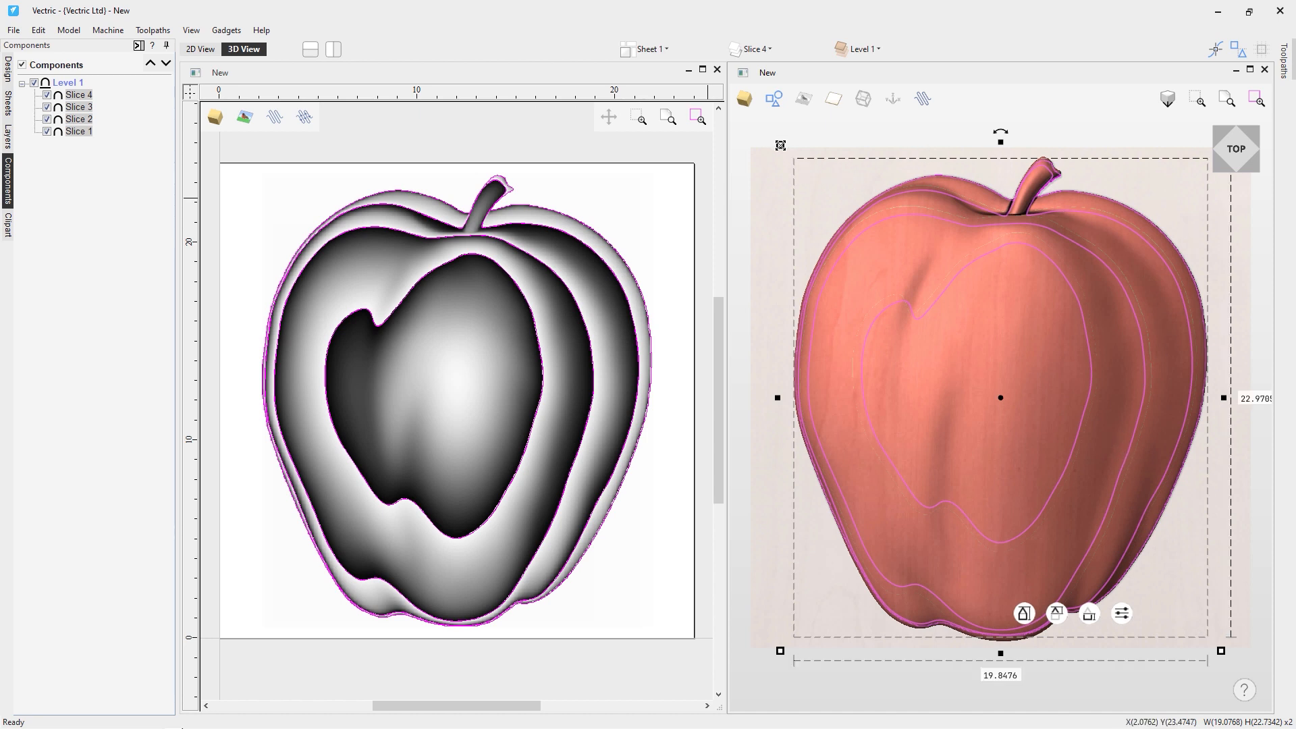
pyautogui.moveTo(789, 153); pyautogui.dragTo(857, 267)
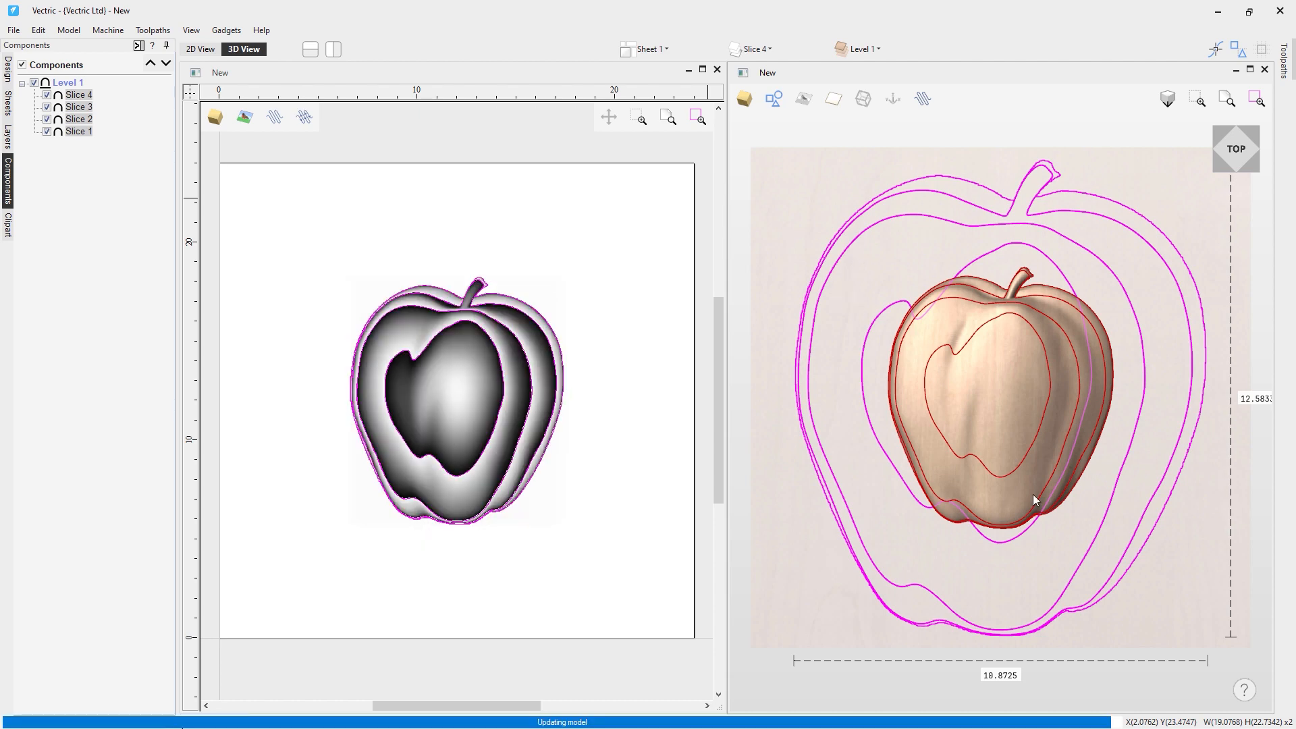
pyautogui.moveTo(1011, 405); pyautogui.dragTo(885, 496)
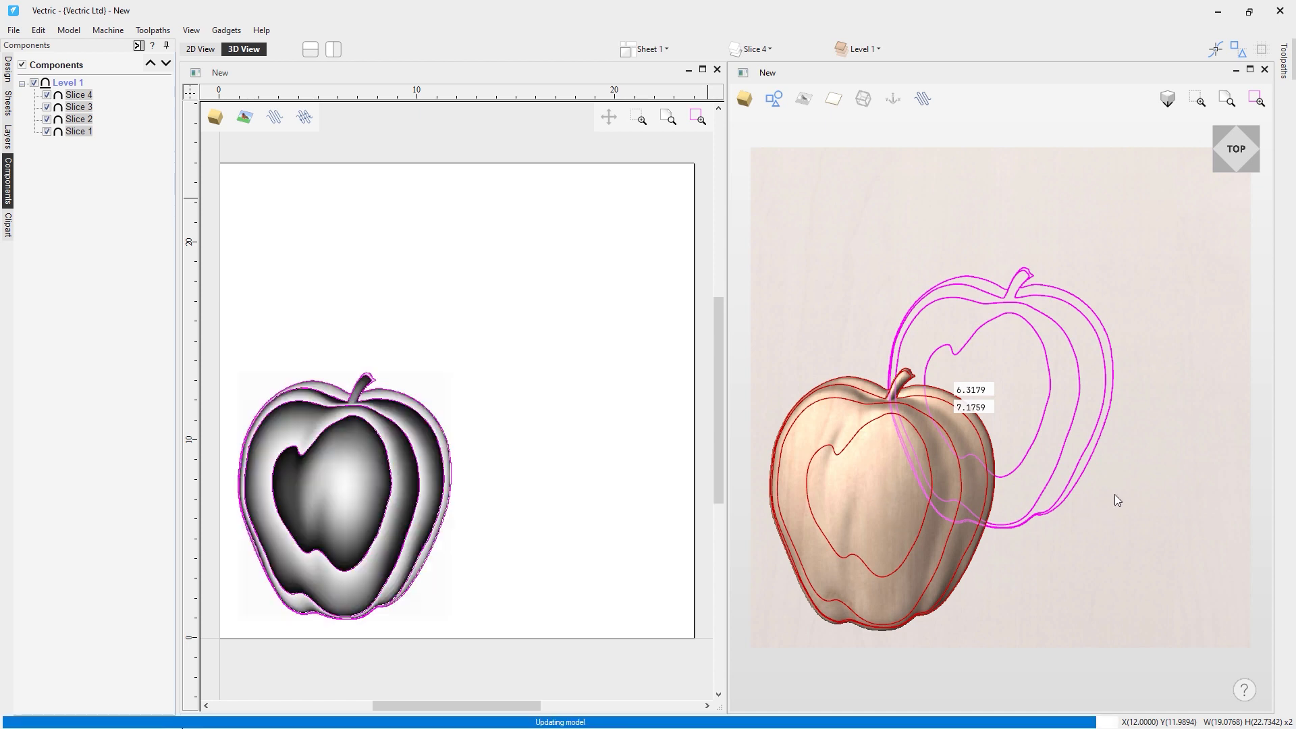
pyautogui.click(1114, 495)
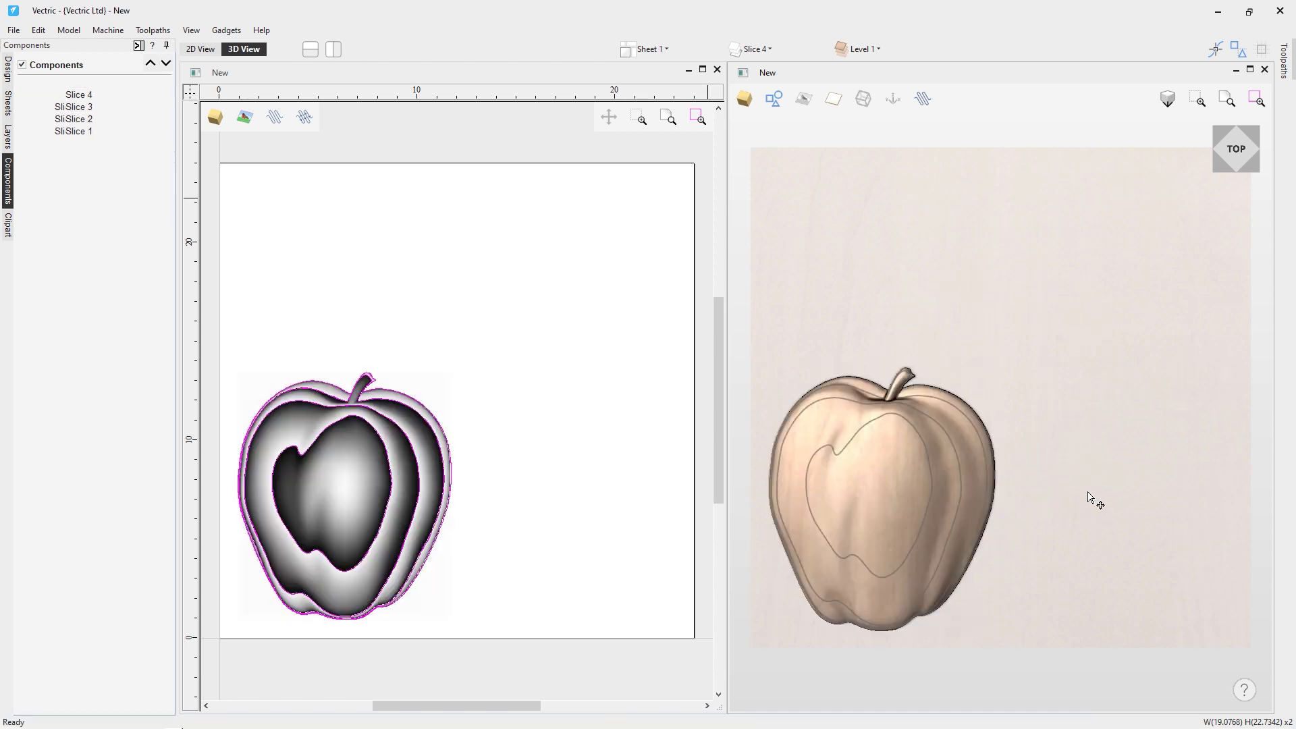
# Move the Slice 4 component with its boundary vector to the material's lower-right area, centred at about X 18.07, Y 5.52 inches
pyautogui.click(872, 510)
pyautogui.click(872, 510)
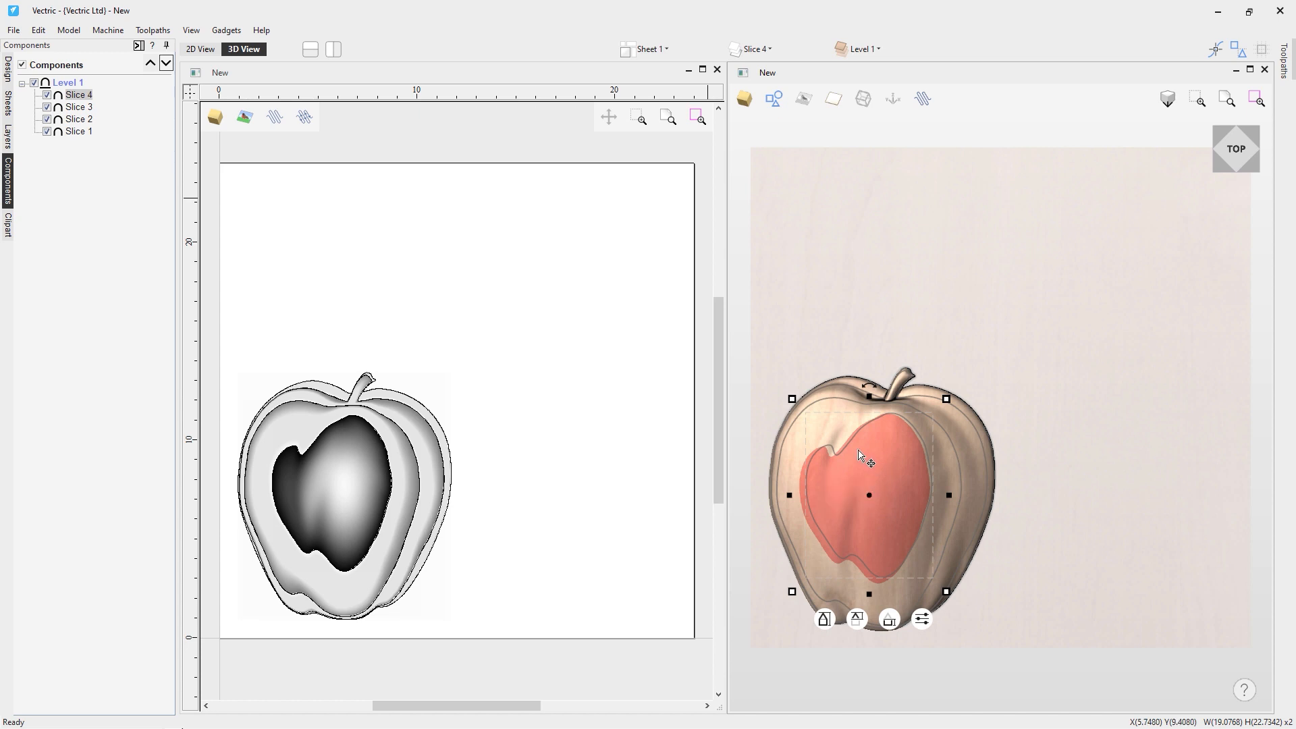
pyautogui.moveTo(848, 453); pyautogui.dragTo(1131, 524)
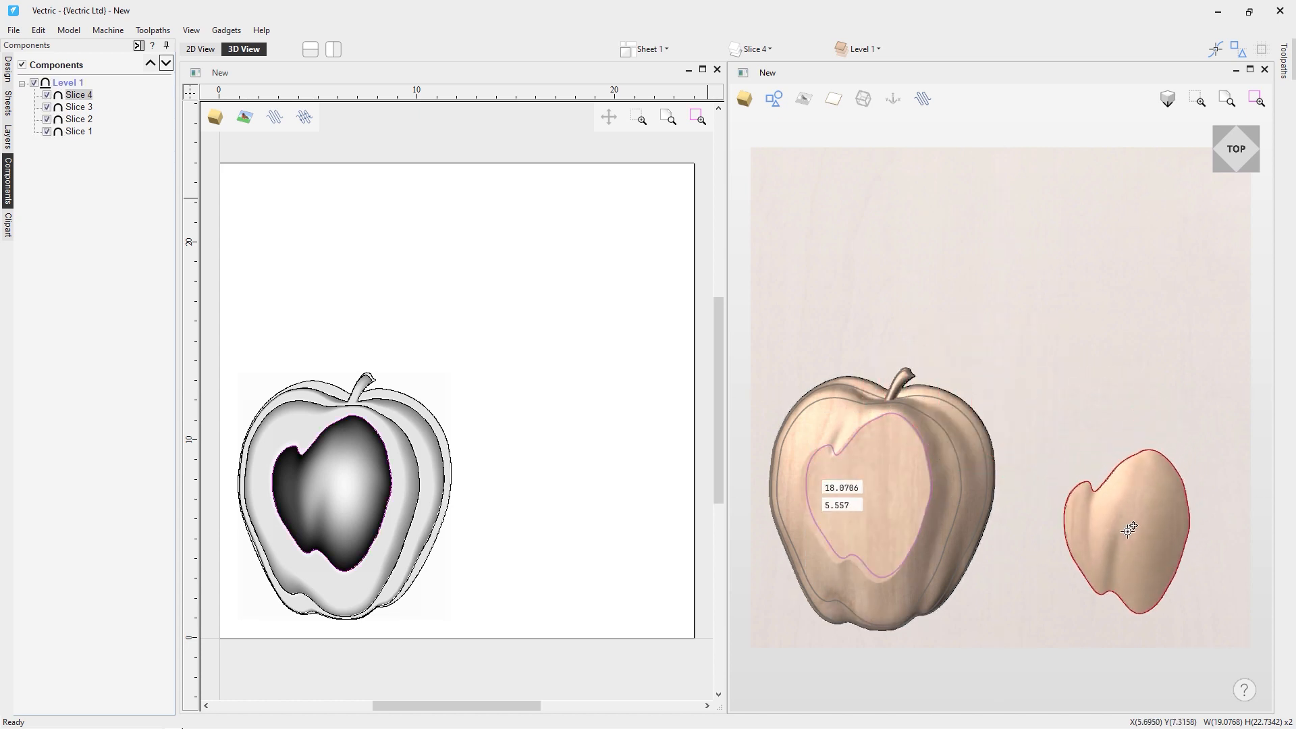
pyautogui.click(1005, 409)
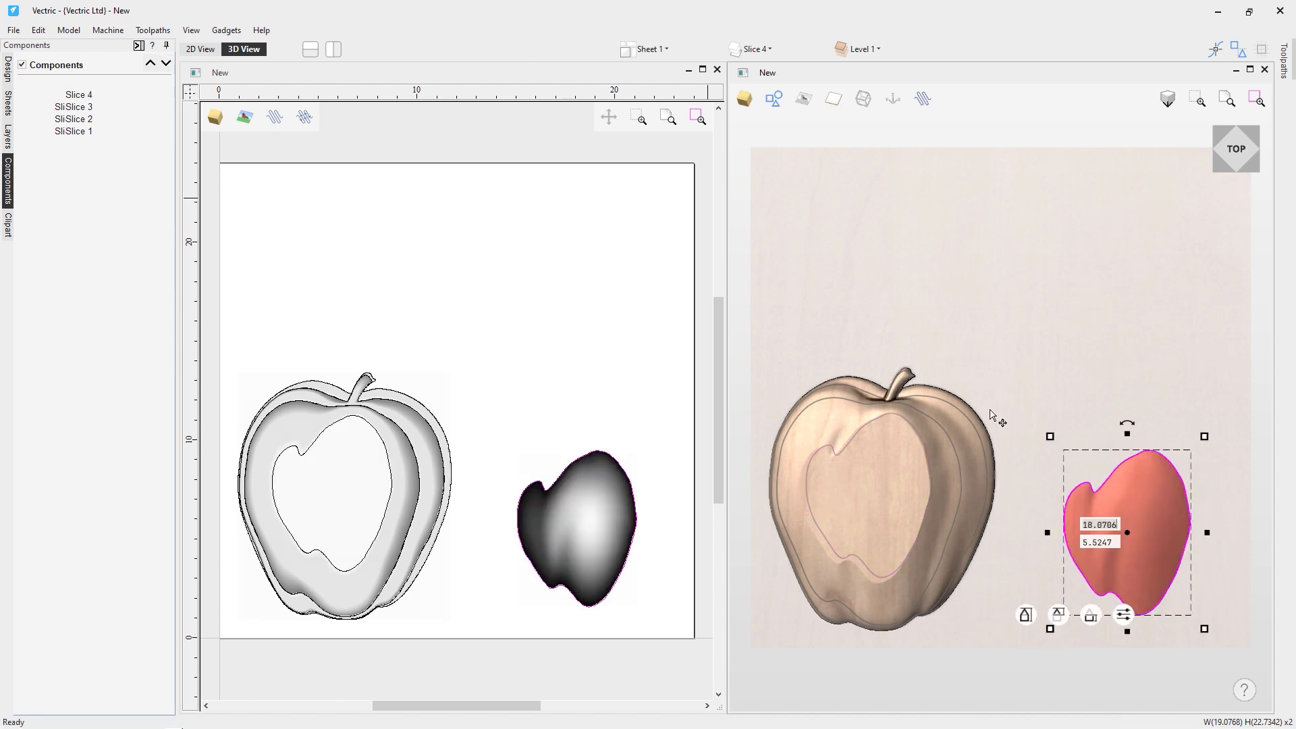
# Move Slice 3 with both its boundary vectors above the remaining apple and rotate it about 90 degrees clockwise to fit the upper-left area
pyautogui.click(947, 443)
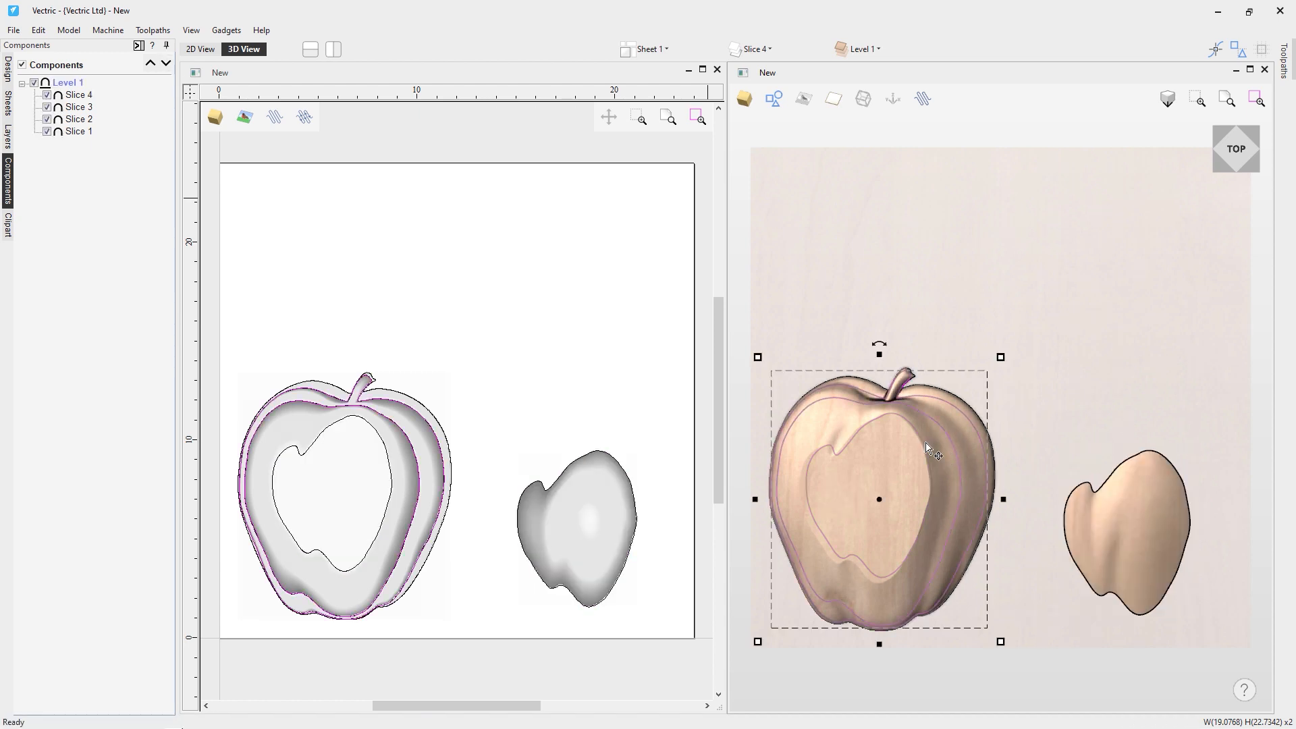
pyautogui.click(925, 449)
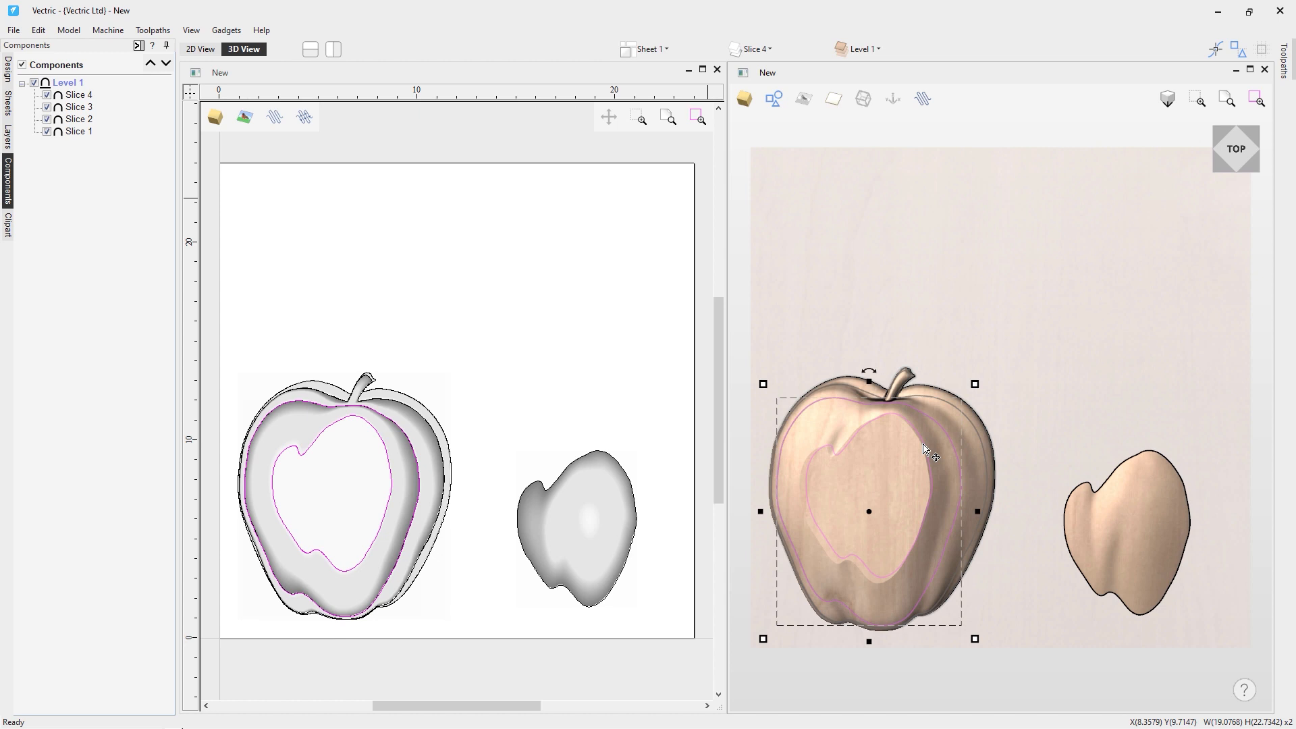
pyautogui.doubleClick(904, 457)
pyautogui.moveTo(871, 516); pyautogui.dragTo(861, 263)
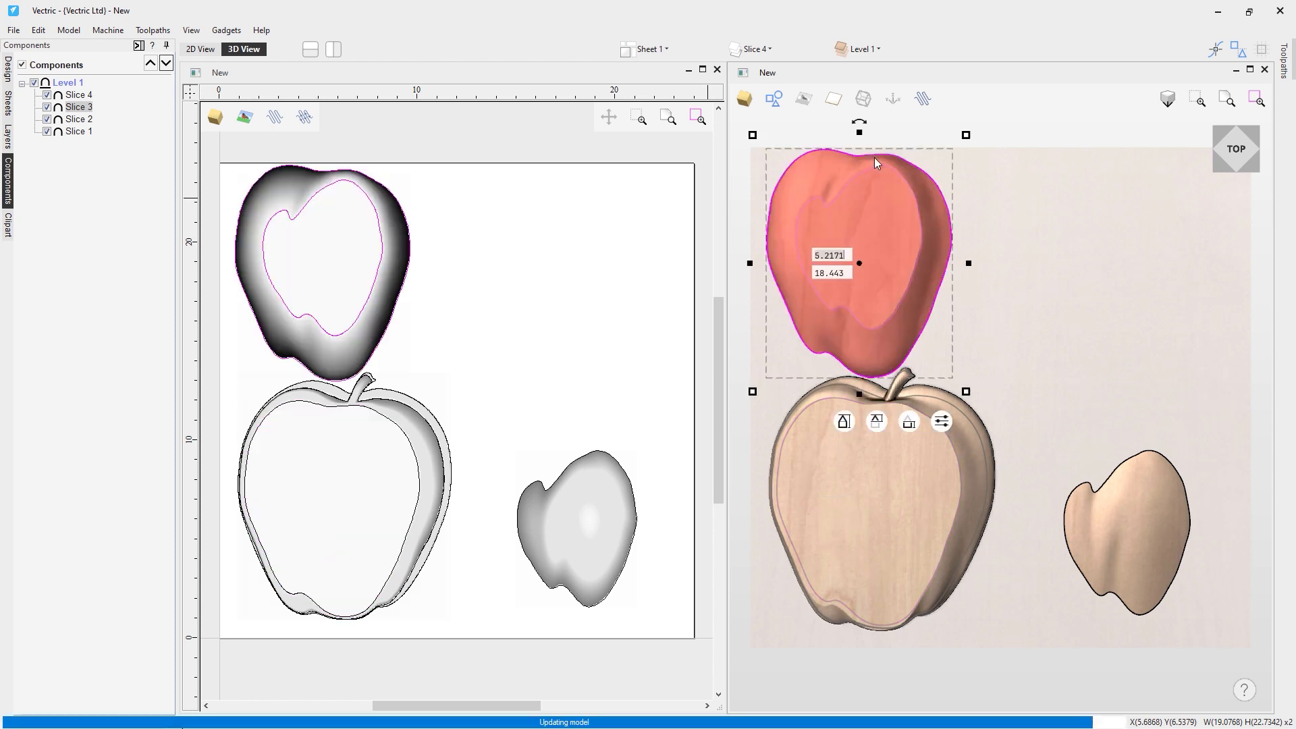
pyautogui.moveTo(903, 129); pyautogui.dragTo(1044, 246)
pyautogui.moveTo(864, 257); pyautogui.dragTo(878, 245)
pyautogui.click(1038, 365)
# Move Slice 2 with its boundary vectors to the material's upper-right area, centred at about X 18.04, Y 17.60 inches
pyautogui.click(935, 425)
pyautogui.click(905, 439)
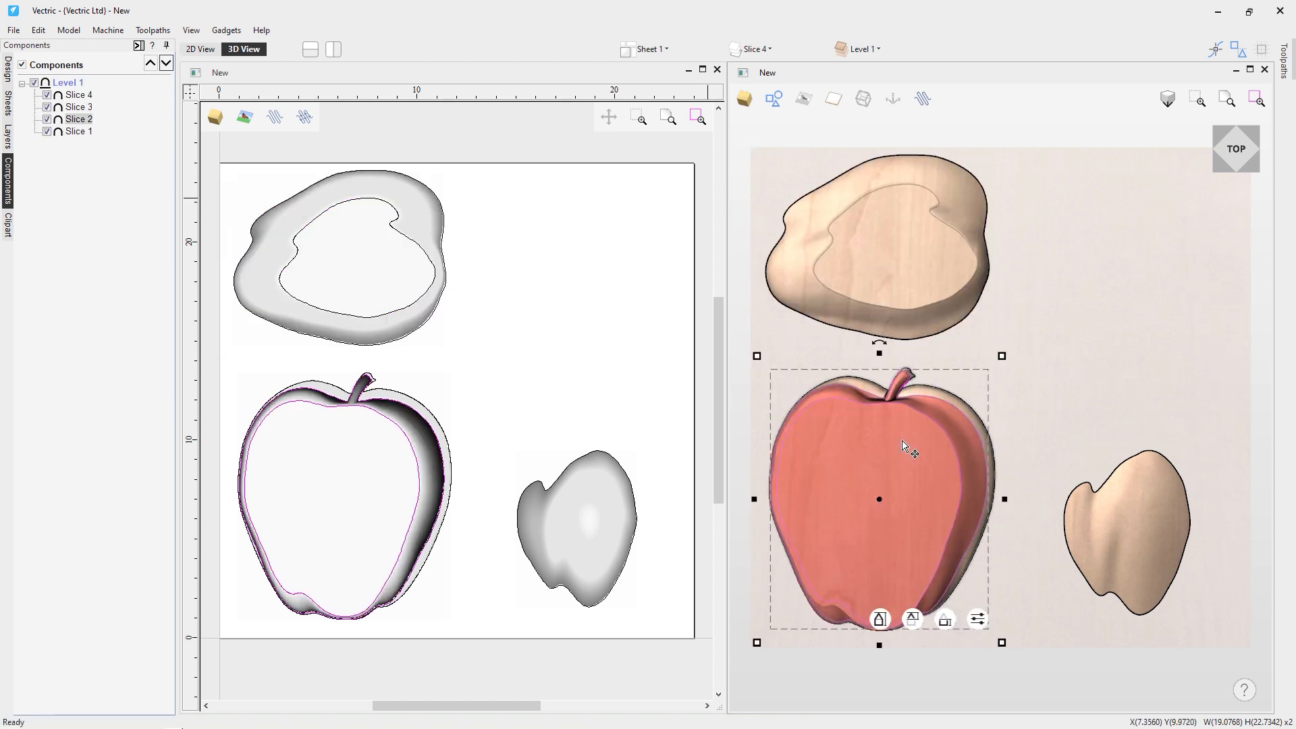
pyautogui.moveTo(885, 504); pyautogui.dragTo(1129, 278)
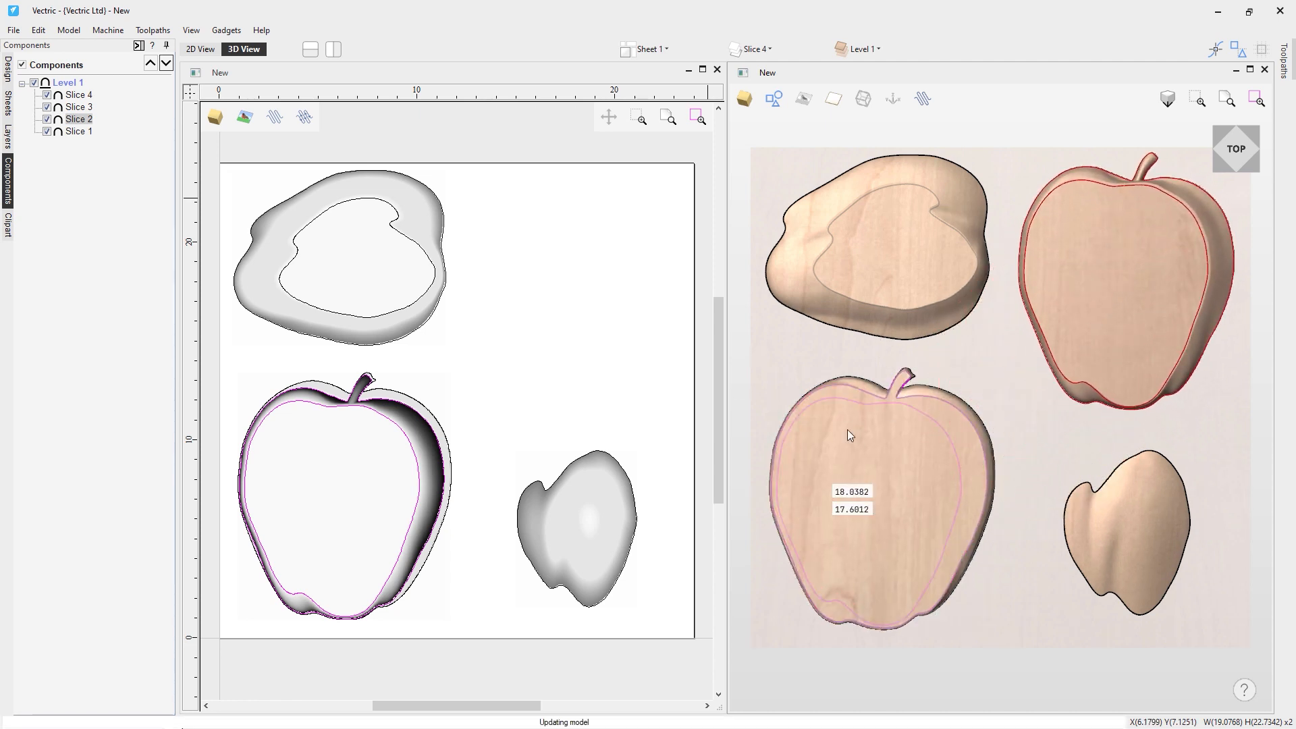
pyautogui.click(1036, 596)
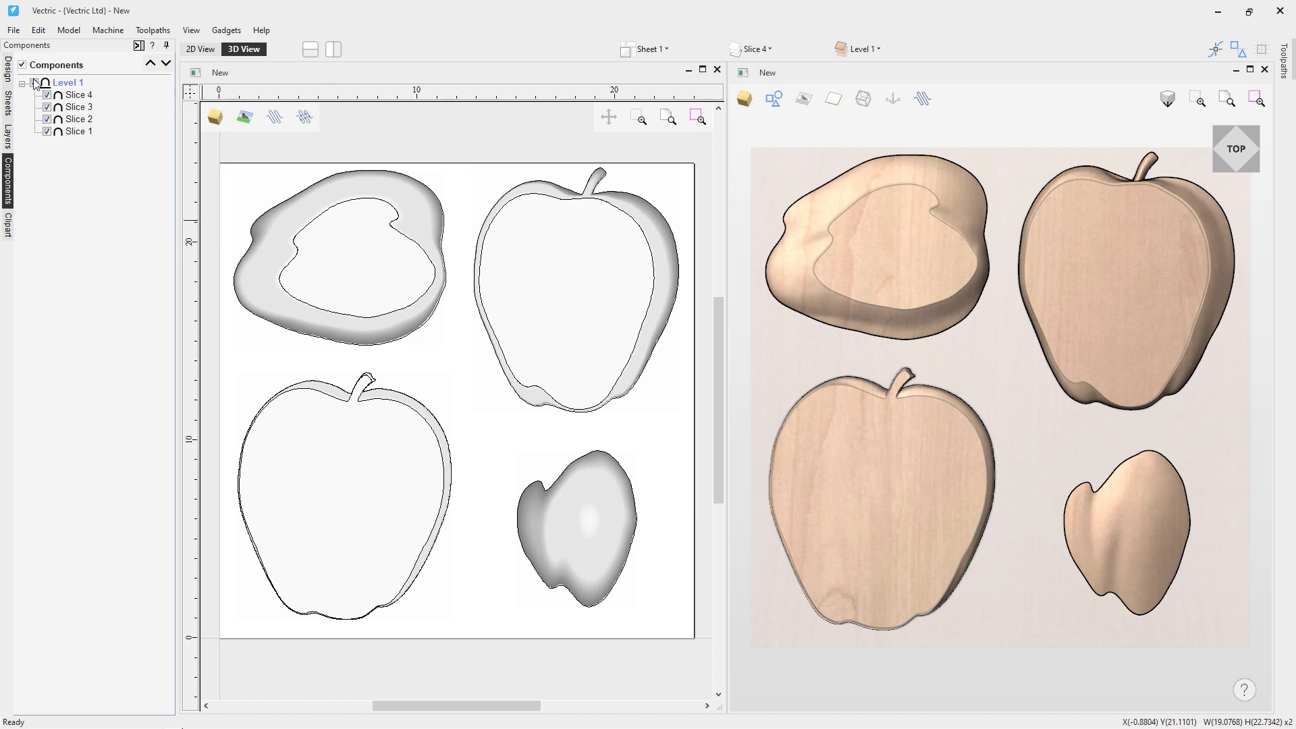
# Position Slice 1 and its boundary vectors exactly, placing their lower-left anchor at X 1.0, Y 1.0 inches with an absolute move
pyautogui.click(8, 68)
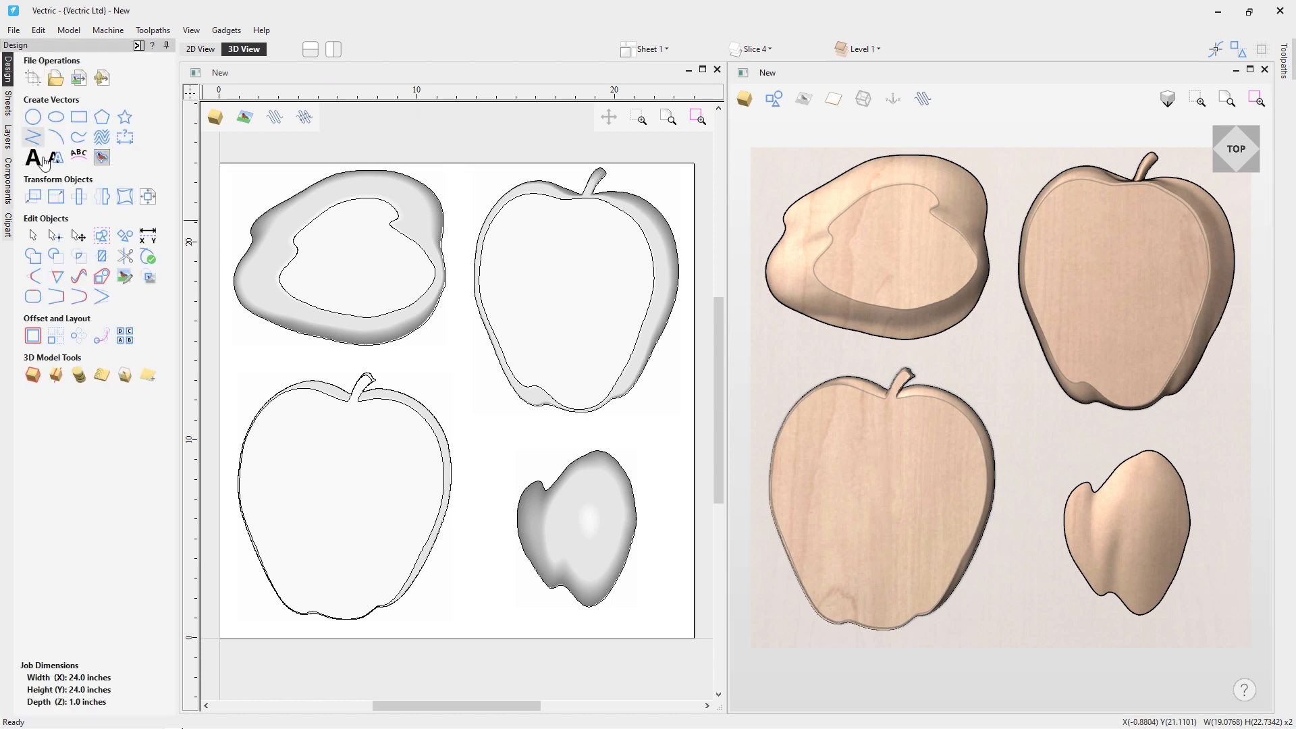
pyautogui.click(39, 201)
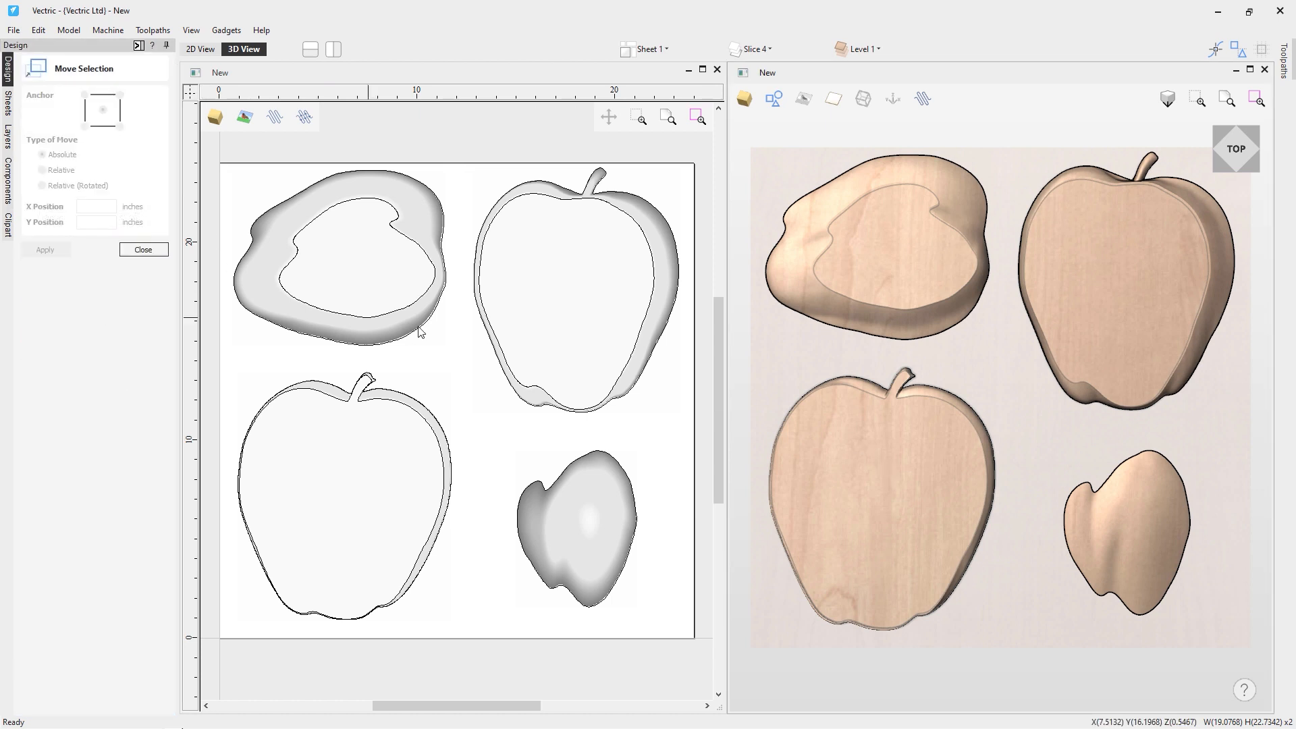
pyautogui.click(869, 413)
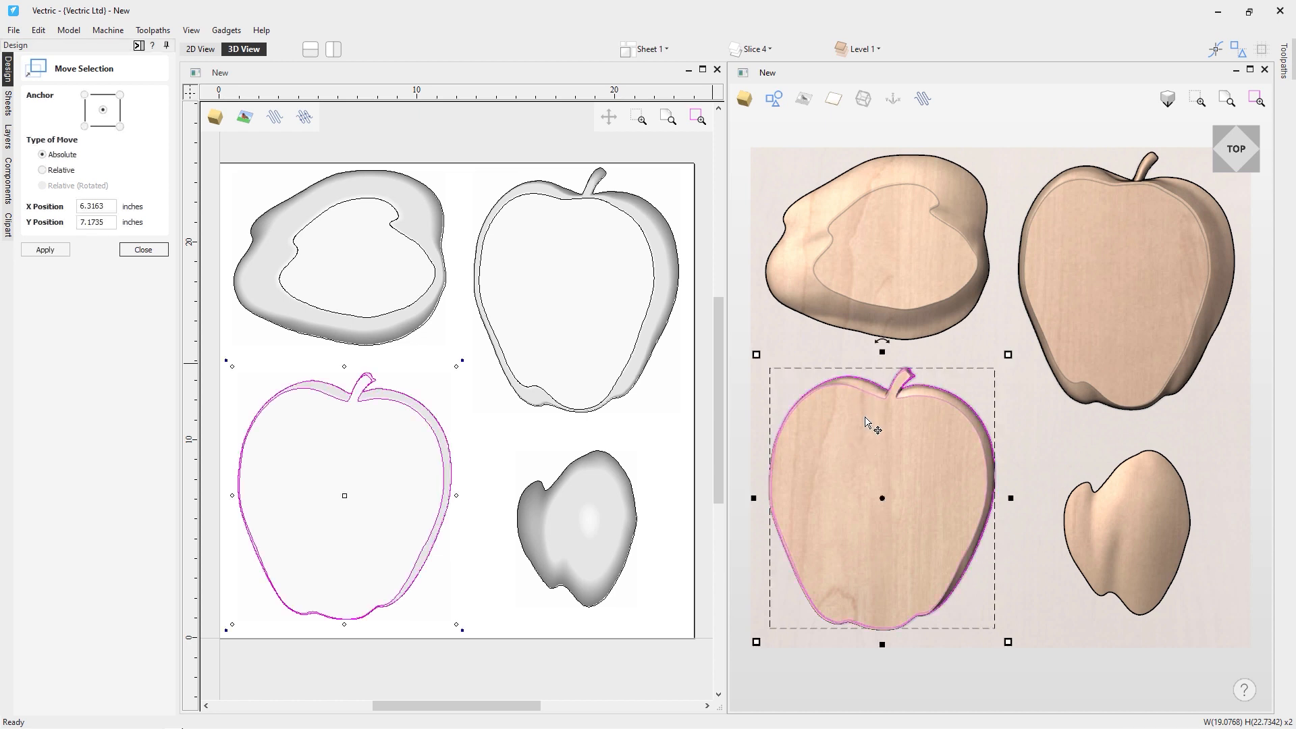
pyautogui.click(846, 444)
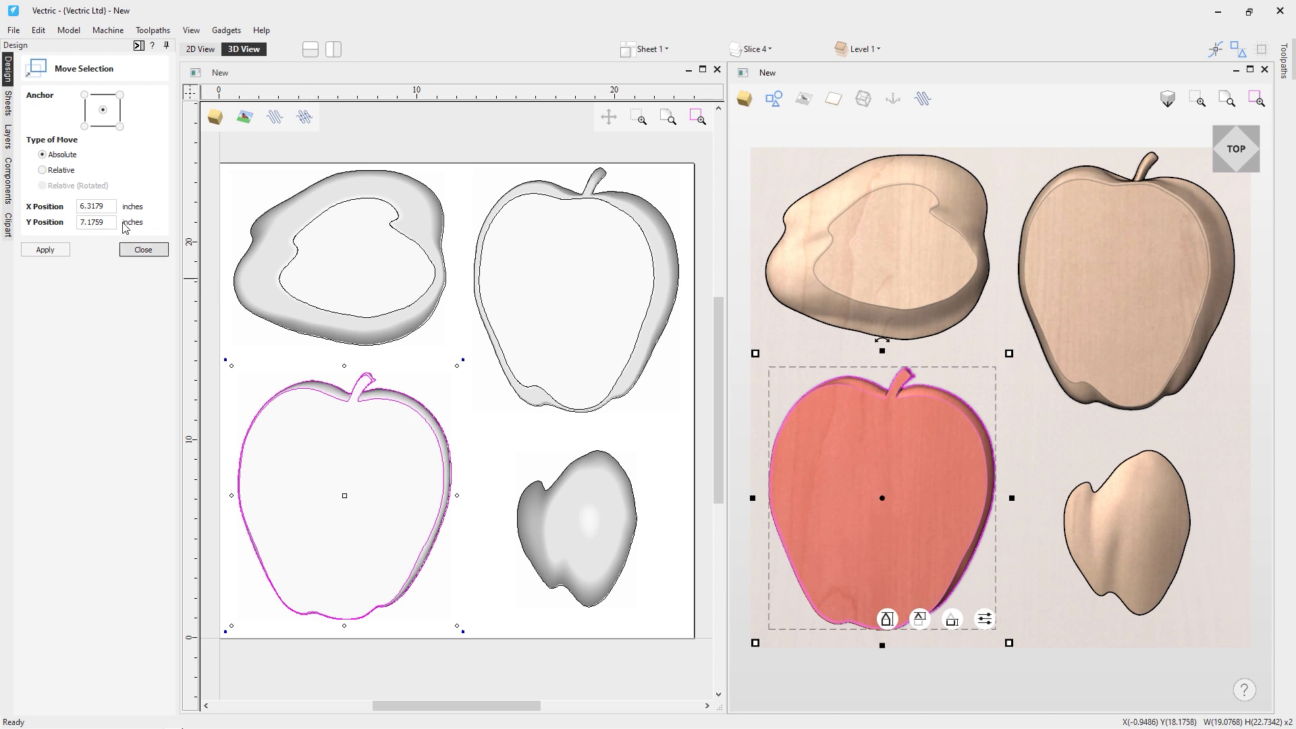
pyautogui.click(85, 127)
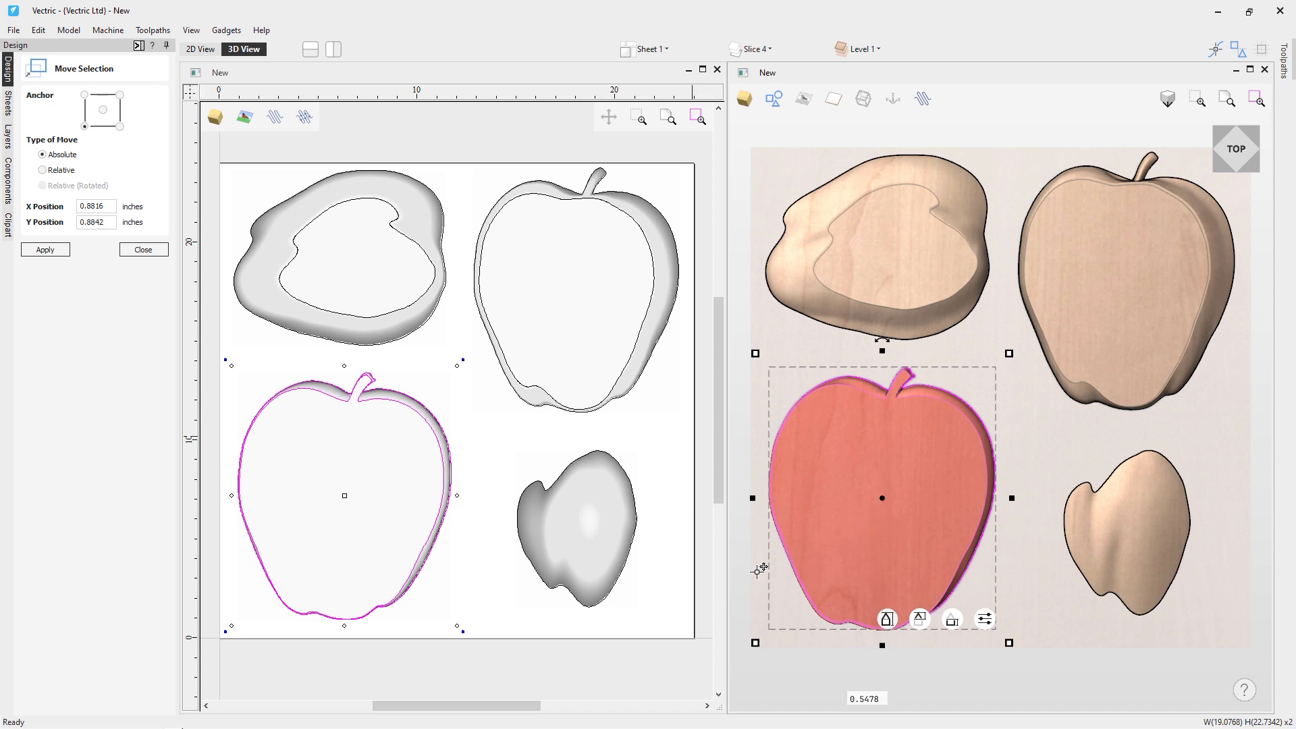
pyautogui.moveTo(107, 210); pyautogui.dragTo(49, 214)
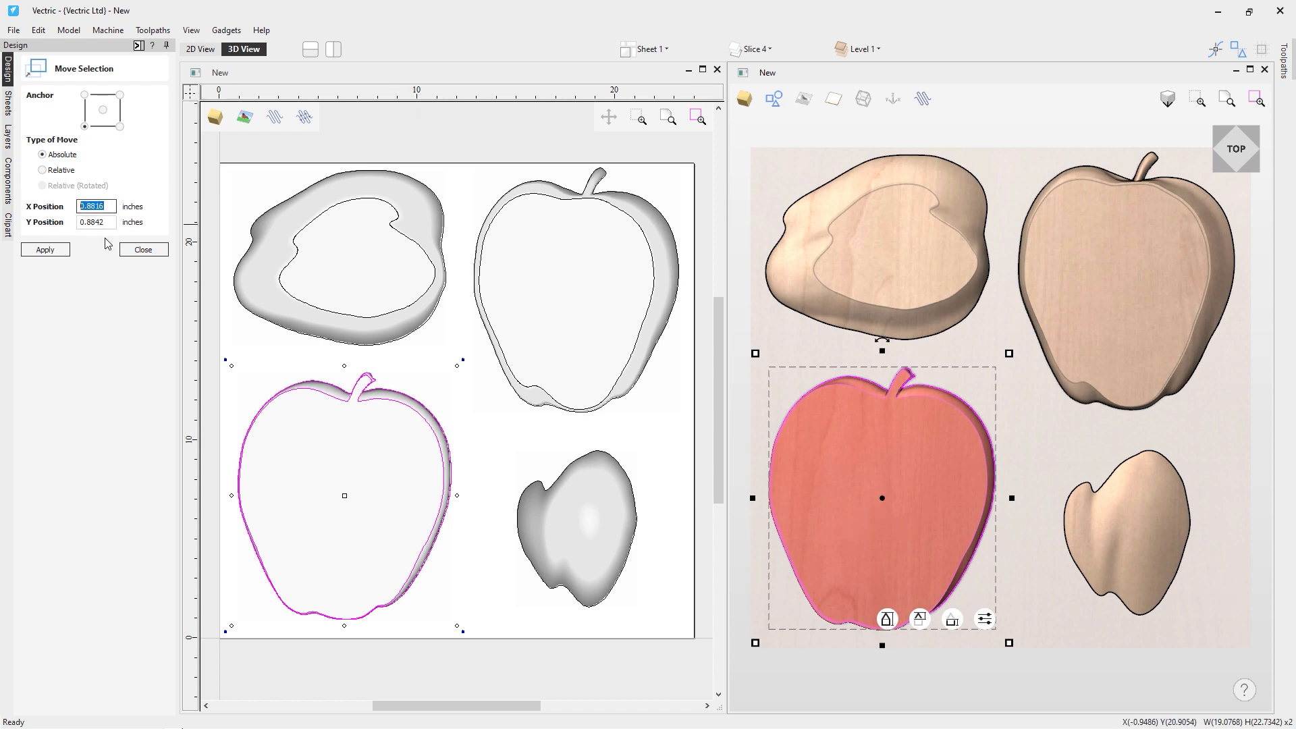
pyautogui.write('1')
pyautogui.press('Tab')
pyautogui.write('1')
pyautogui.click(50, 251)
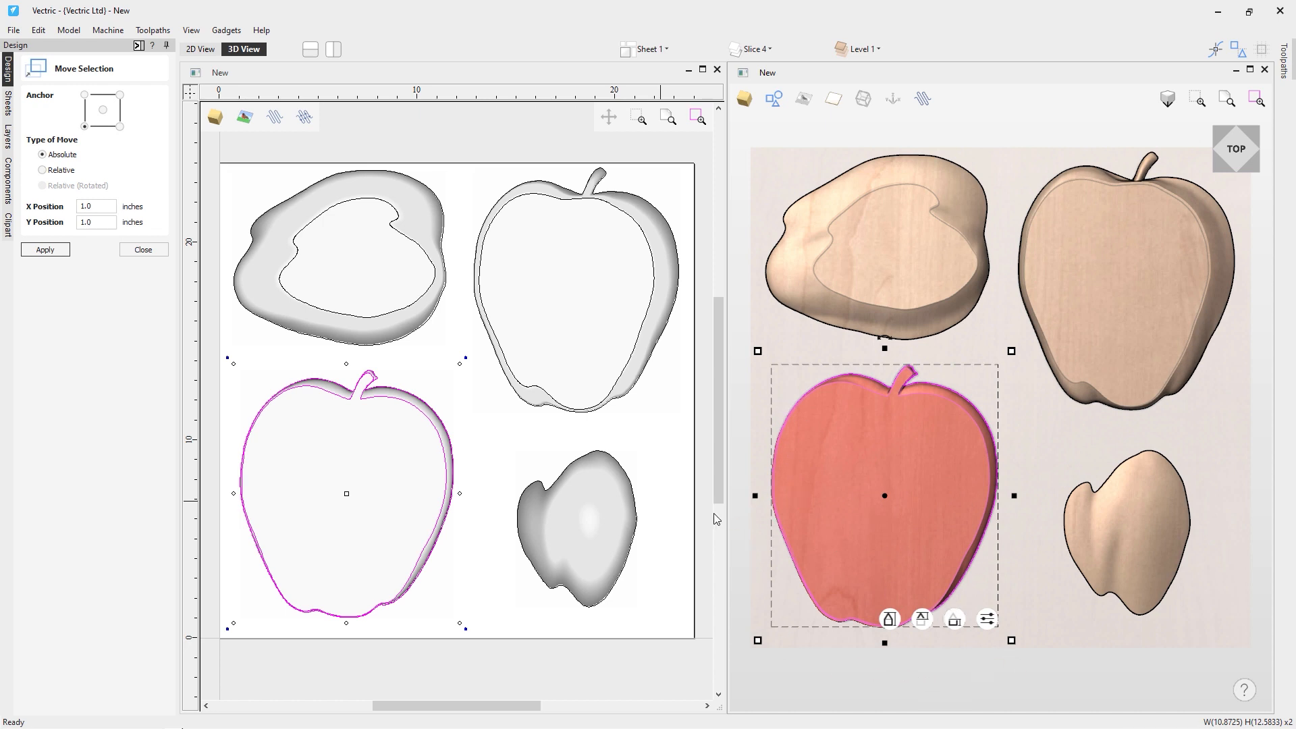
pyautogui.click(773, 341)
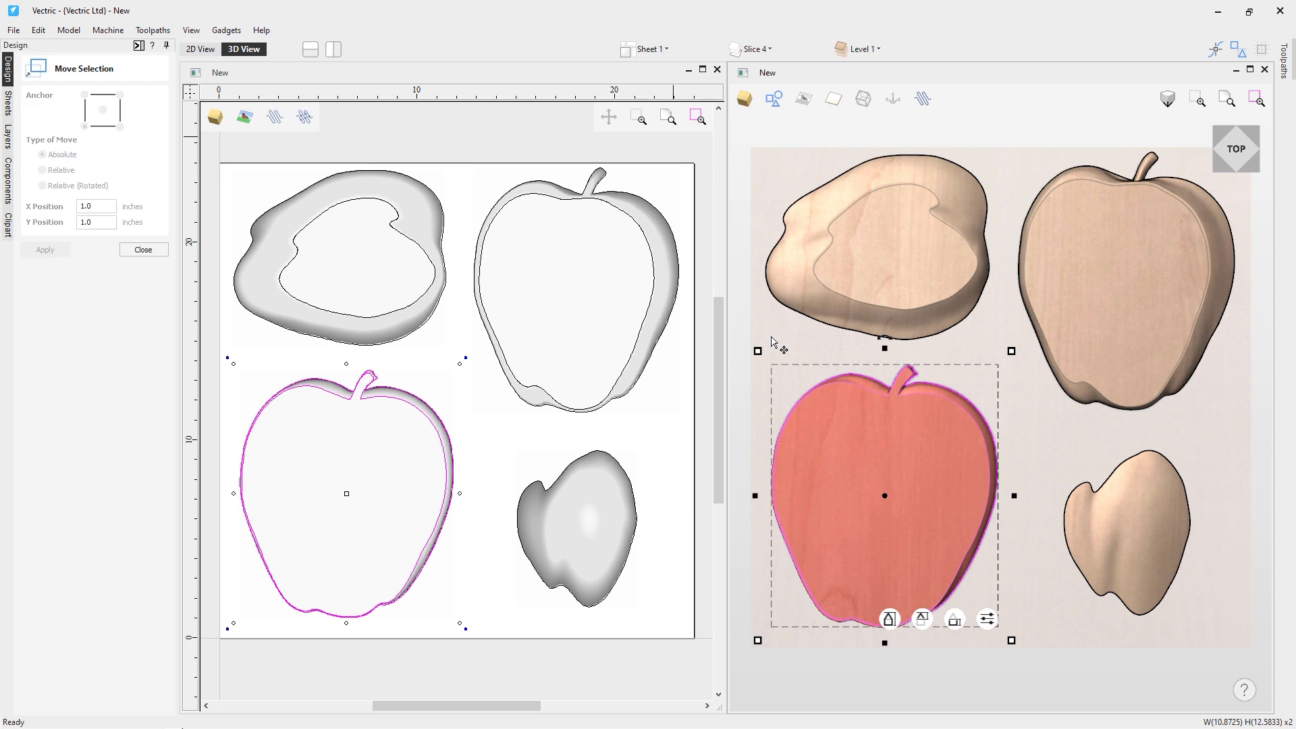
# Position Slice 3 and its vectors by their upper-left anchor at X 0.6, Y 23.0 inches
pyautogui.click(835, 299)
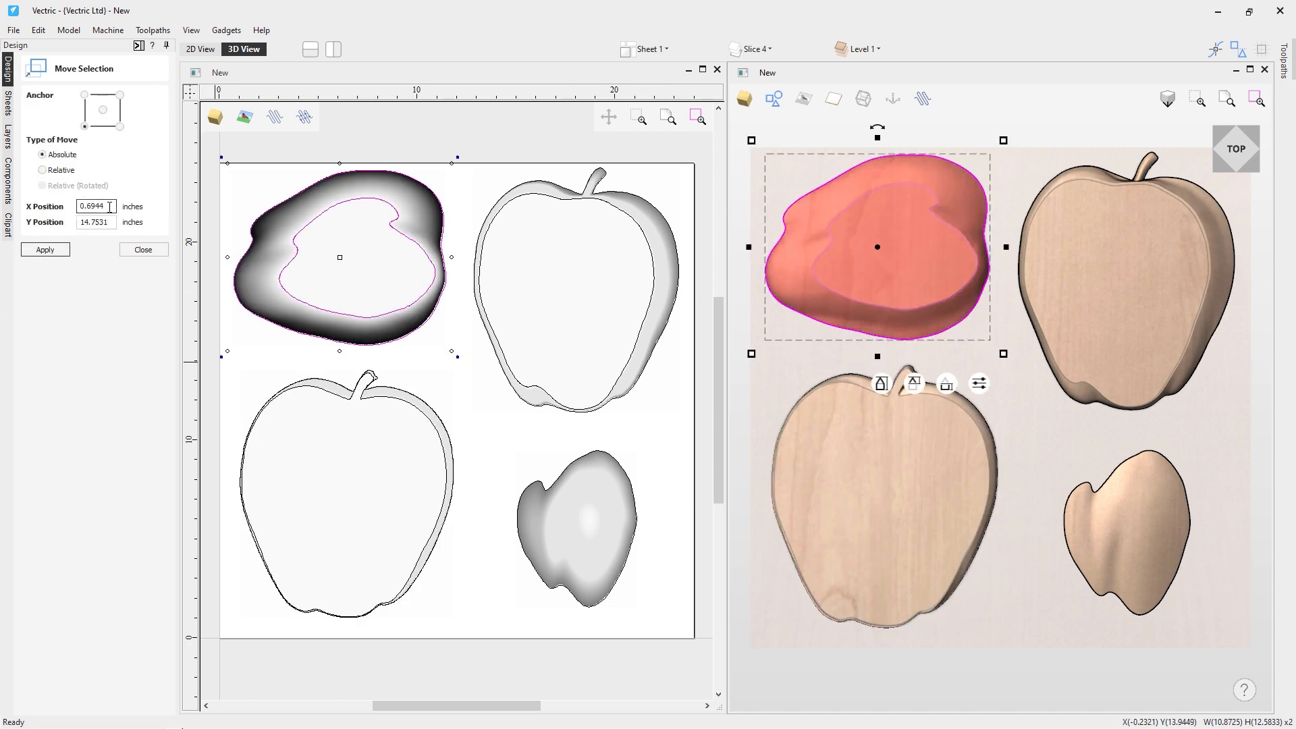
pyautogui.click(84, 94)
pyautogui.click(107, 207)
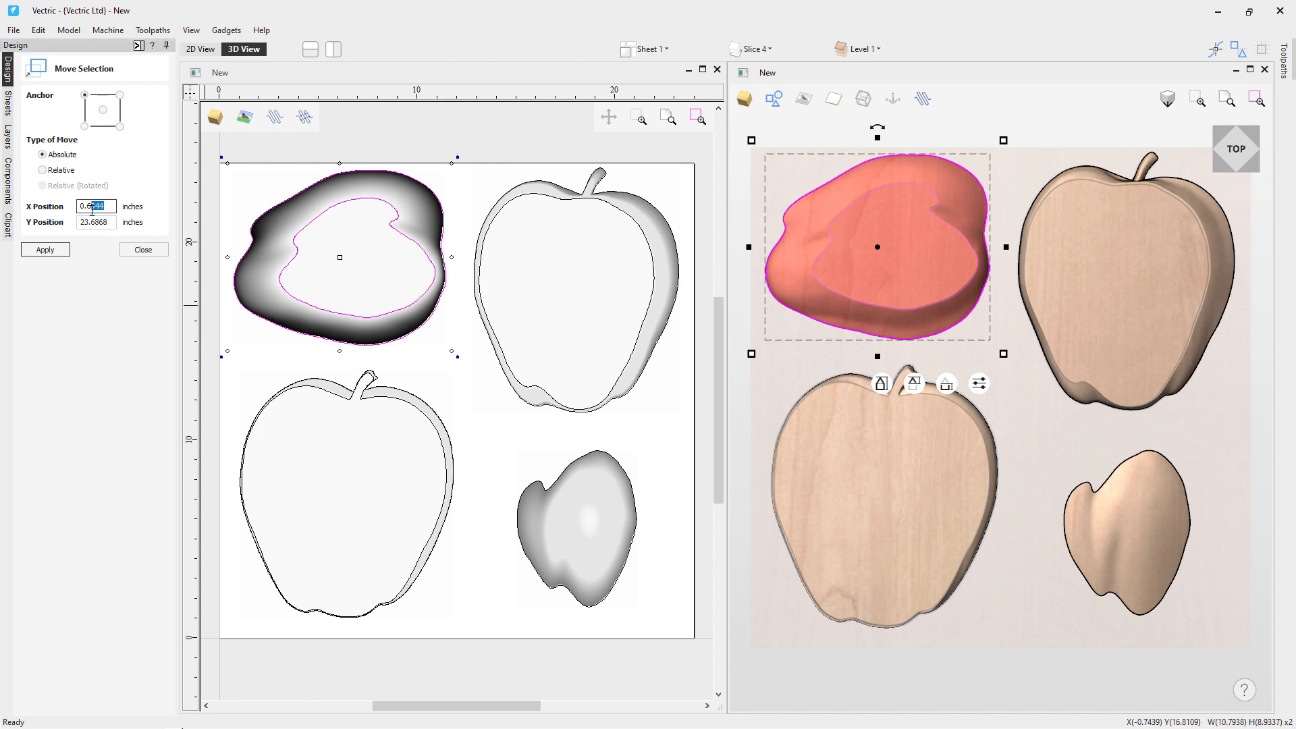
pyautogui.moveTo(111, 222); pyautogui.dragTo(92, 222)
pyautogui.press('BackSpace')
pyautogui.click(62, 252)
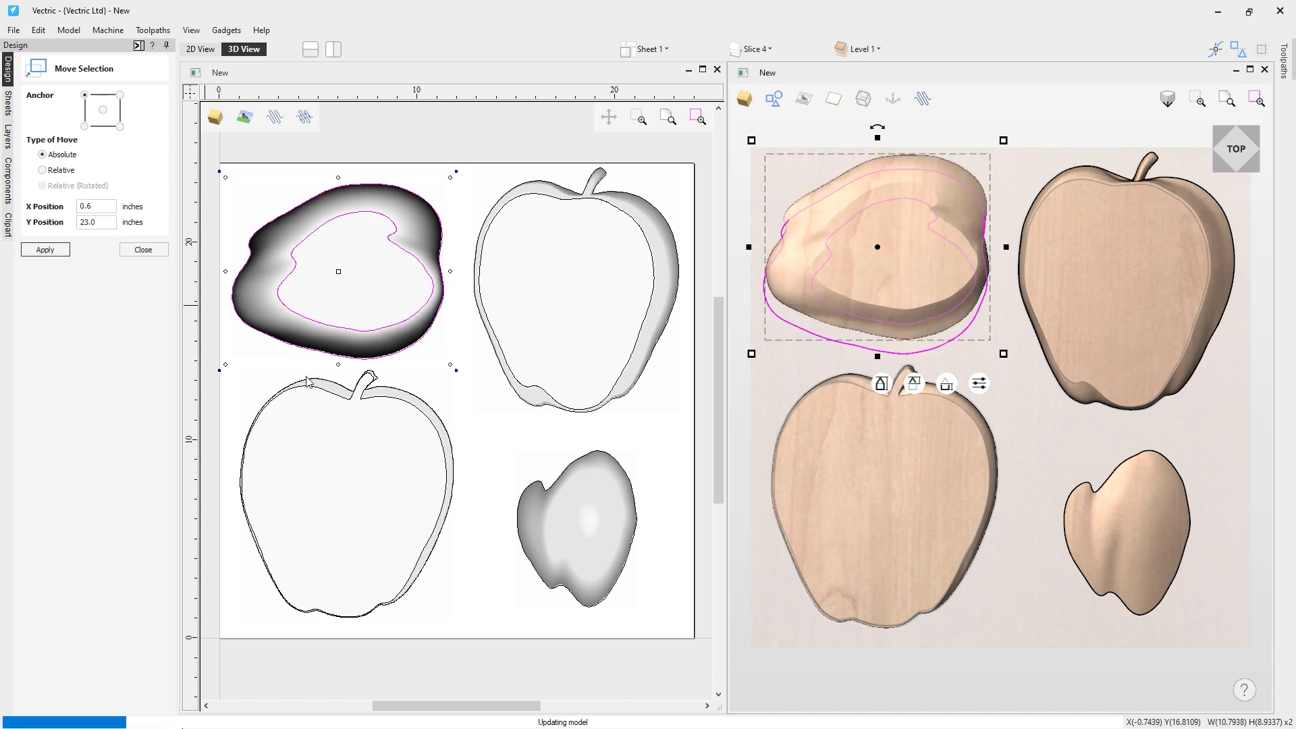
# Position Slice 2 and its vectors by their upper-left anchor at X 12.0, Y 23.0 inches, and finish moving the selection
pyautogui.moveTo(1024, 160)
pyautogui.mouseDown()
pyautogui.moveTo(1134, 280)
pyautogui.moveTo(1233, 426)
pyautogui.moveTo(1093, 298)
pyautogui.moveTo(1019, 143)
pyautogui.mouseUp()
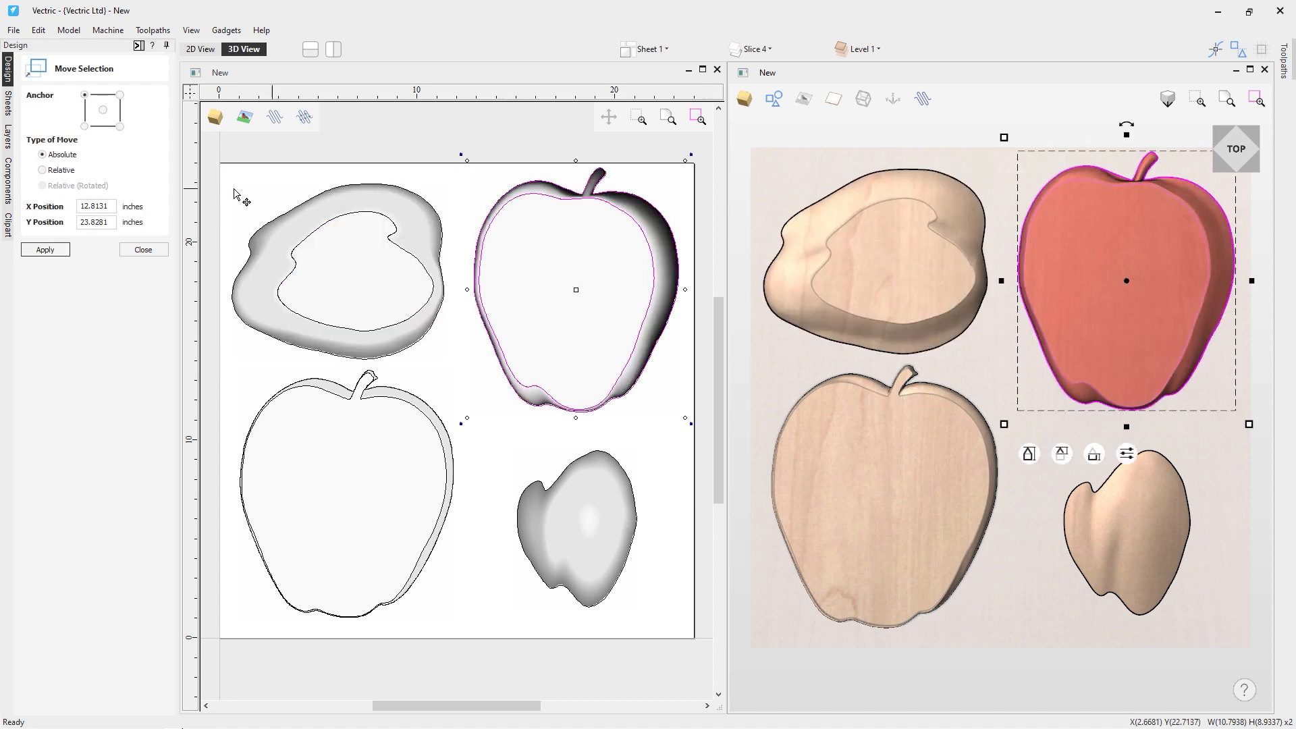
pyautogui.moveTo(108, 207); pyautogui.dragTo(96, 209)
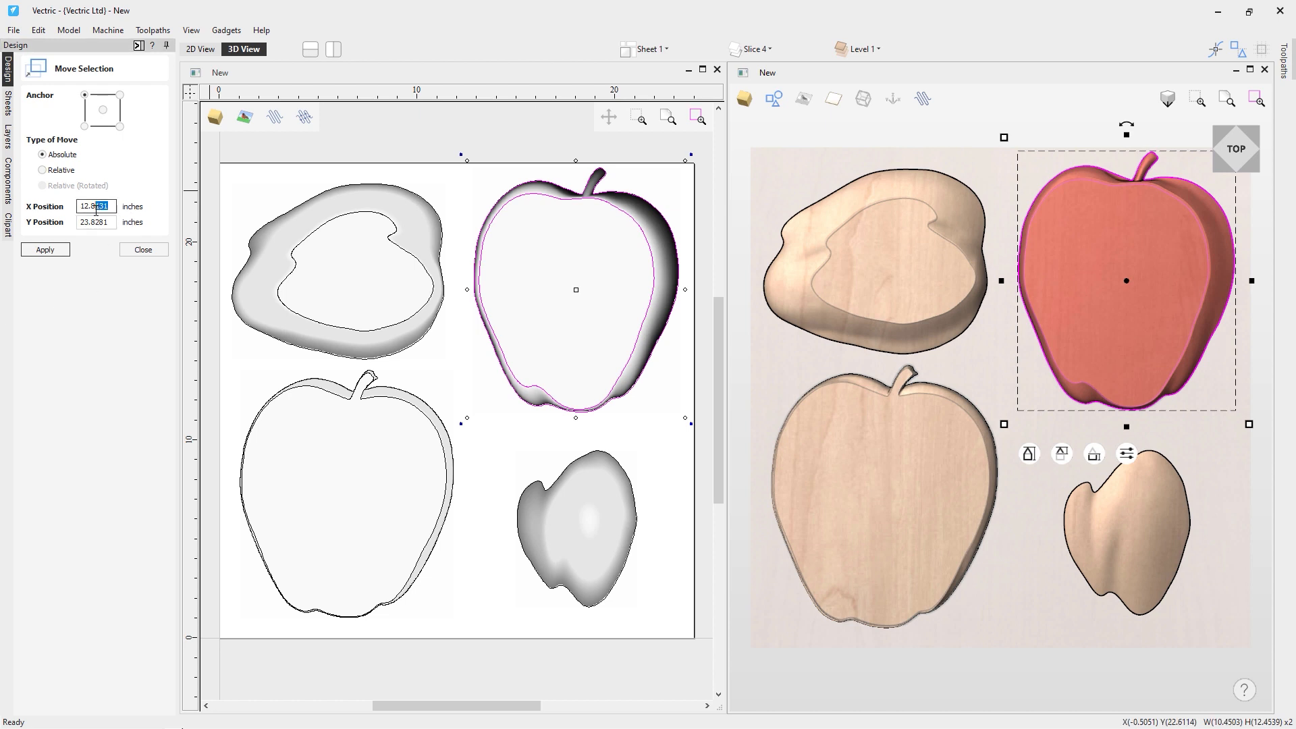
pyautogui.press('Tab')
pyautogui.click(103, 228)
pyautogui.press('BackSpace')
pyautogui.click(45, 250)
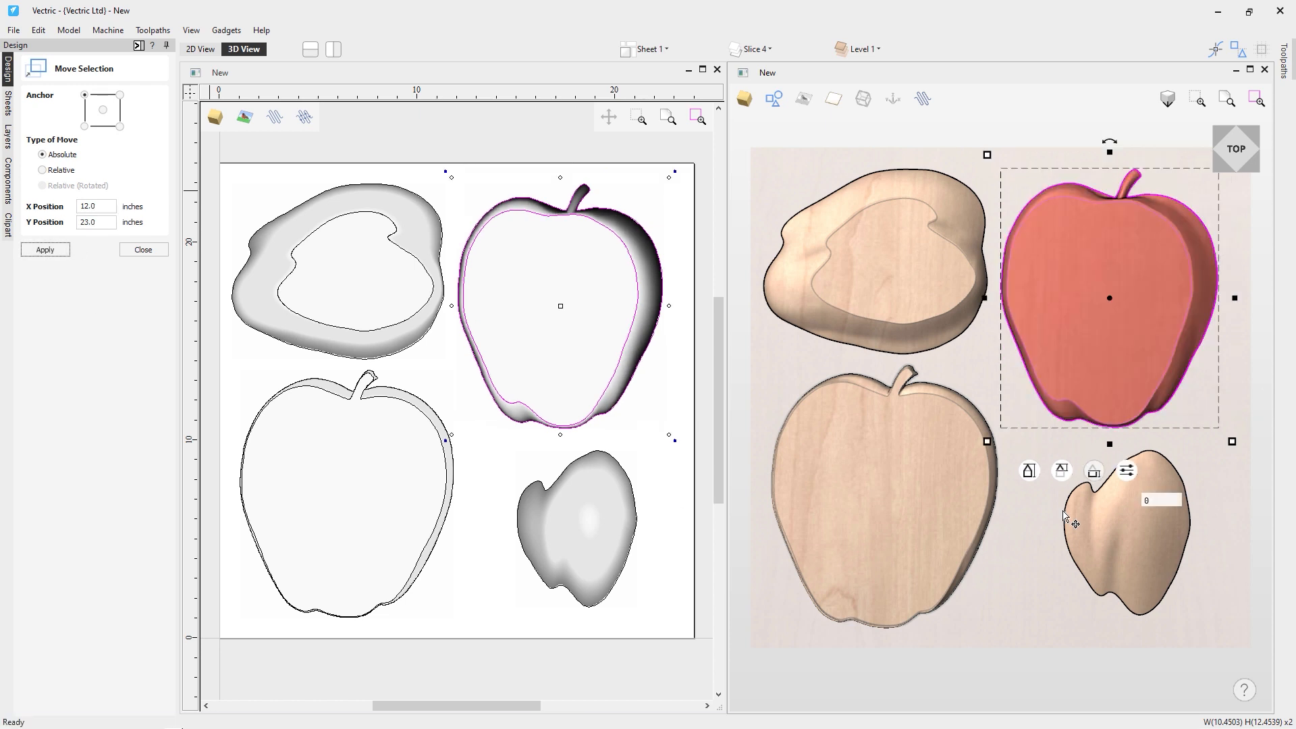
pyautogui.click(1042, 576)
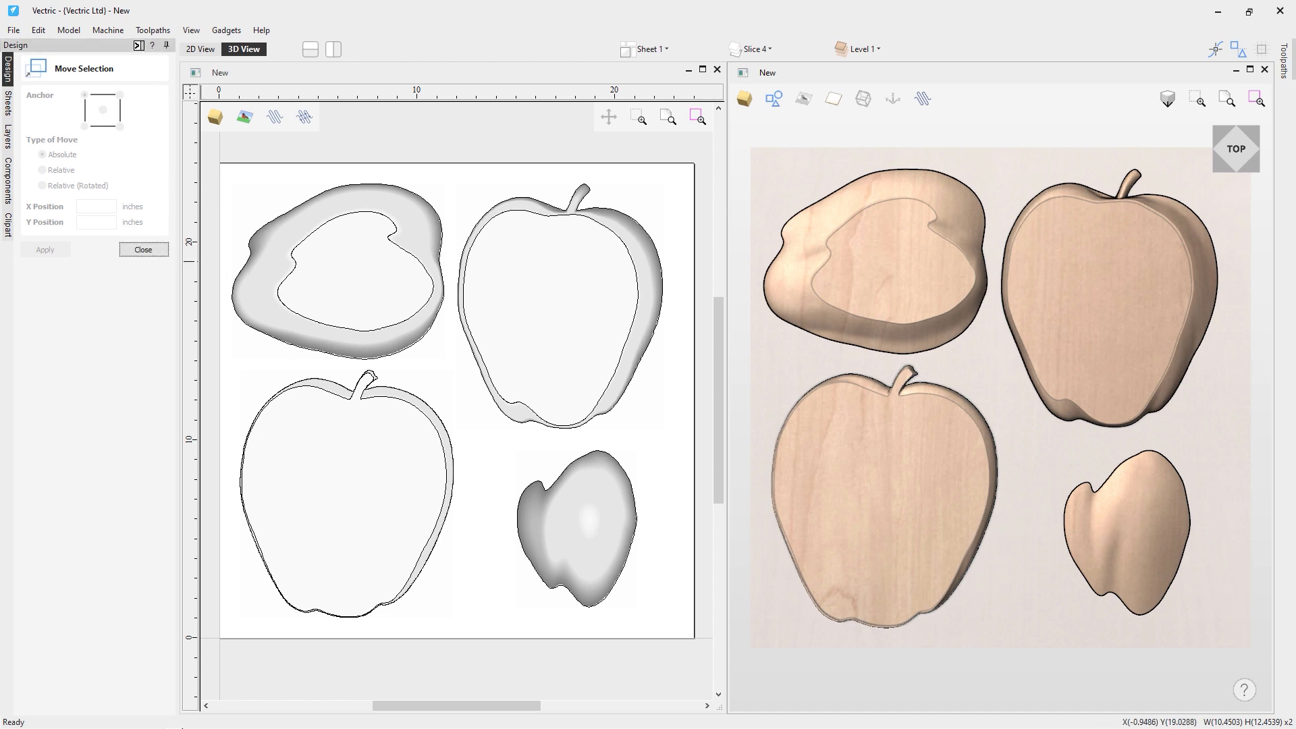
pyautogui.press('Escape')
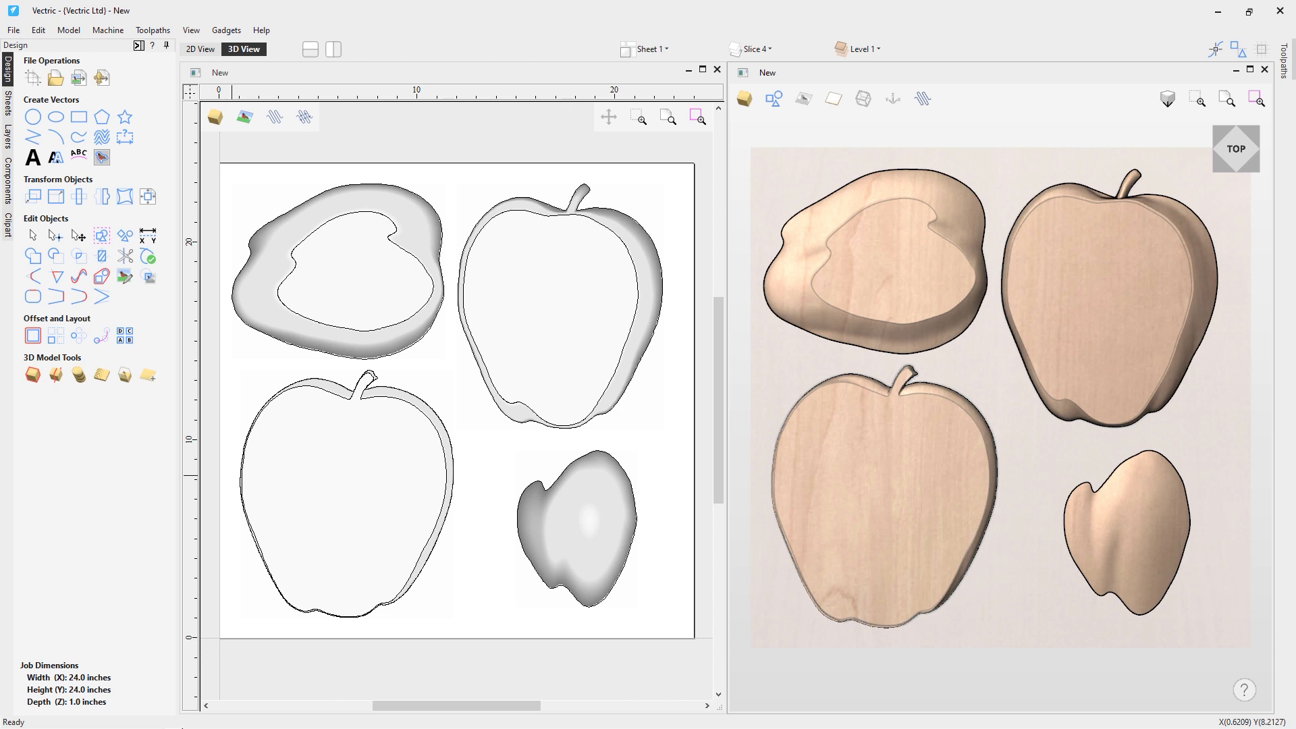
# Maximize the 3D view and add a zero-height plane component covering the whole model
pyautogui.click(406, 395)
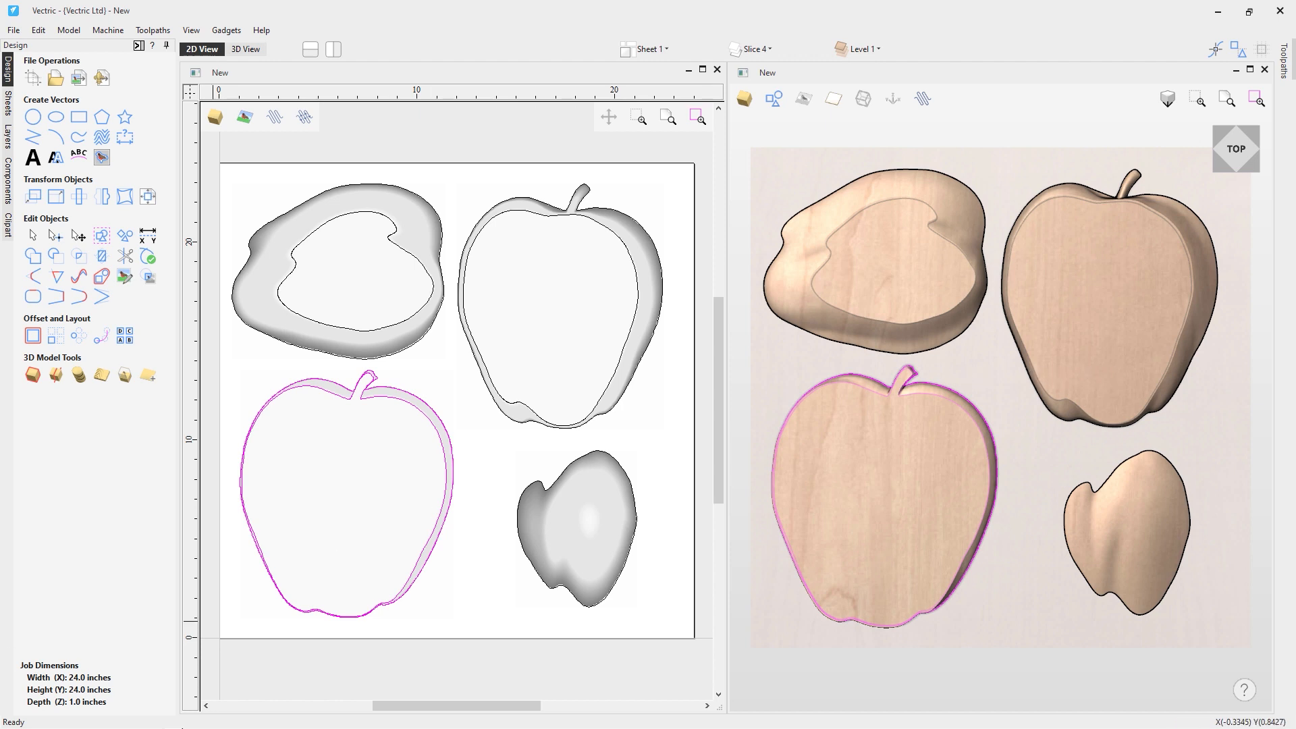
pyautogui.scroll(1, 774, 336)
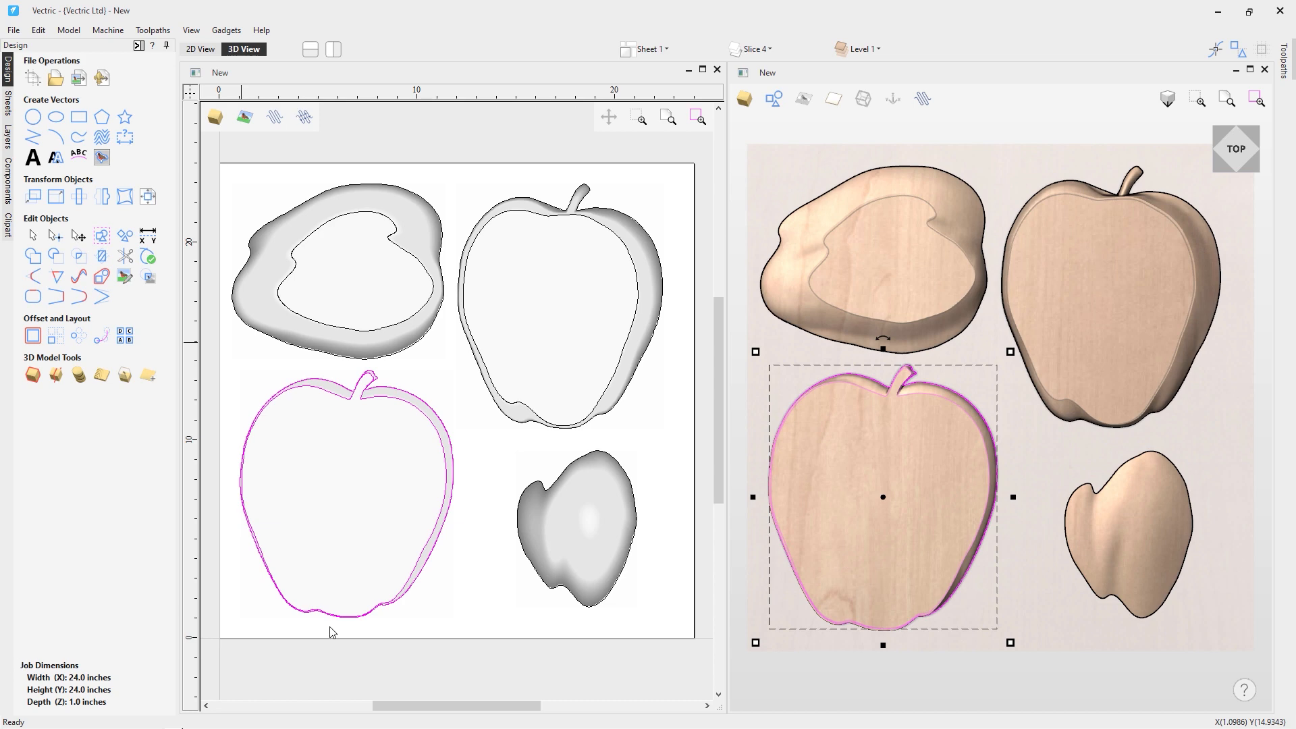
pyautogui.click(1250, 69)
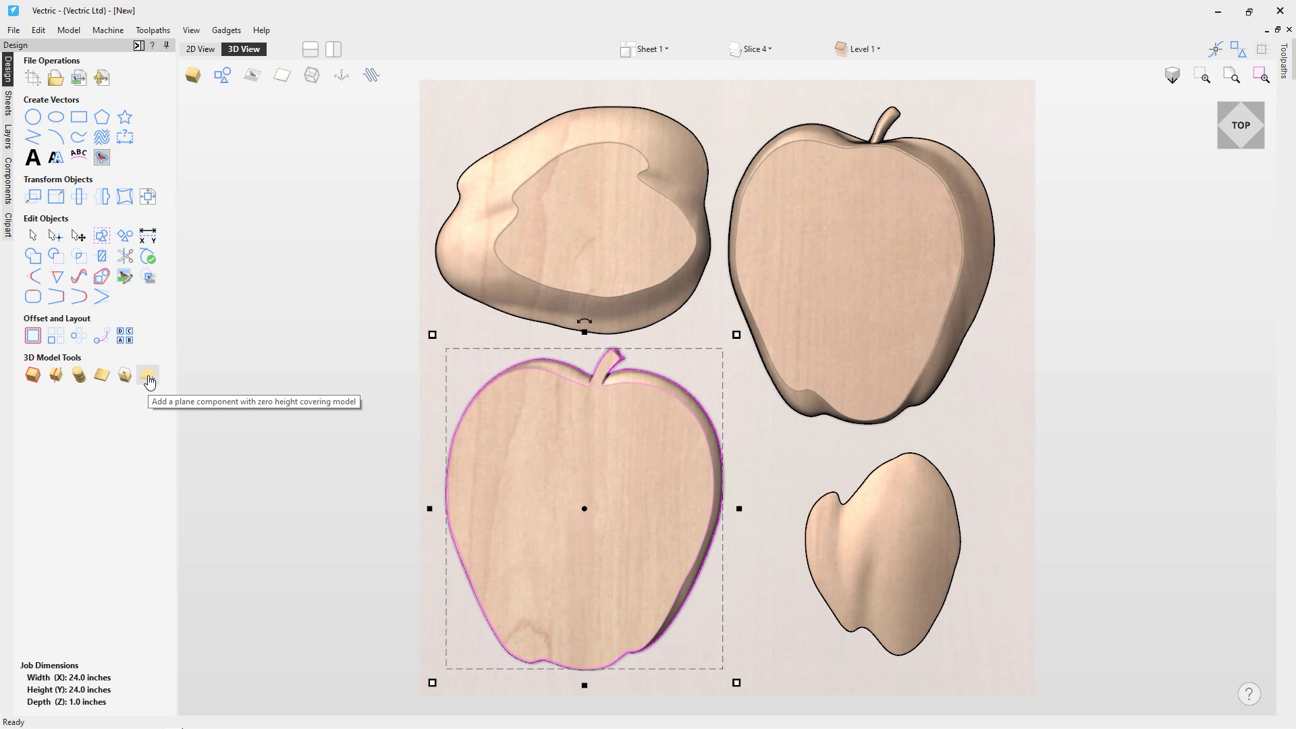
pyautogui.click(148, 377)
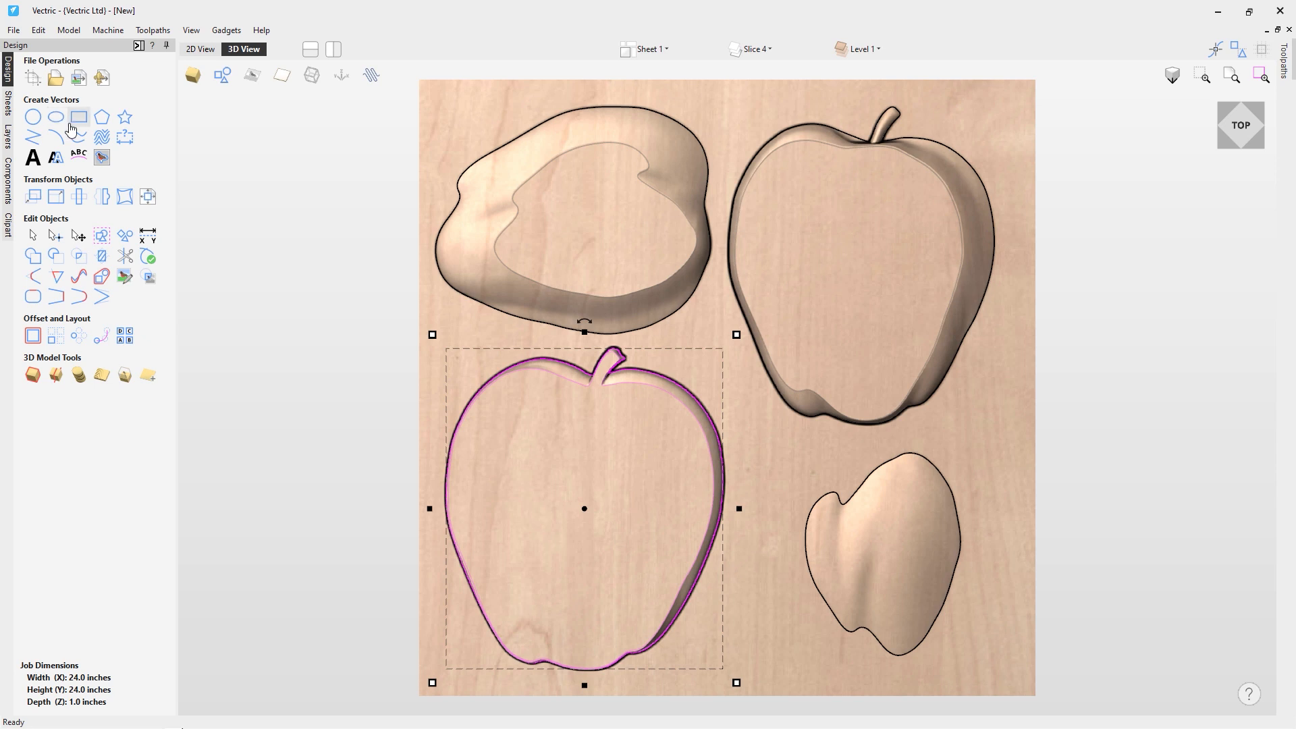
# Change the Zero Plane component's combine mode to Merge
pyautogui.click(8, 186)
pyautogui.click(50, 95)
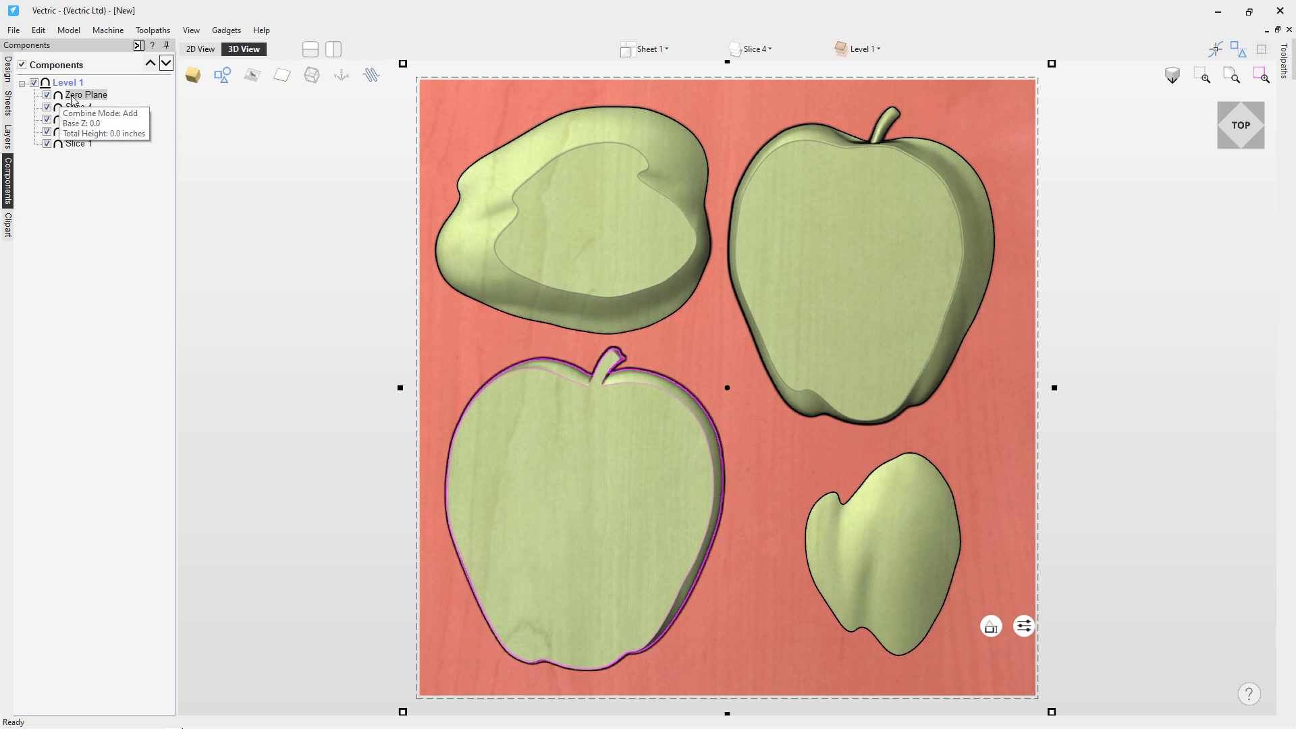
pyautogui.rightClick(73, 98)
pyautogui.moveTo(133, 107)
pyautogui.click(231, 137)
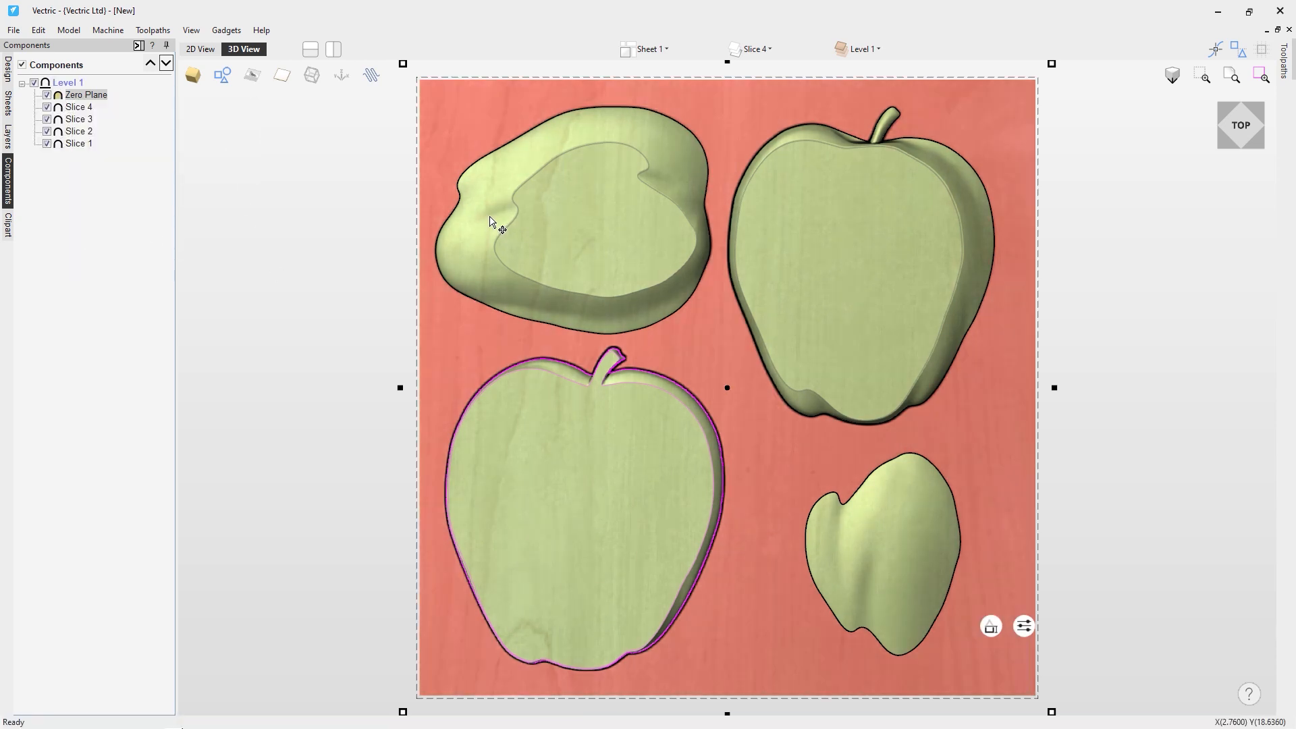
# Set the Zero Plane component's base height to 0.03 inches in its properties
pyautogui.rightClick(91, 98)
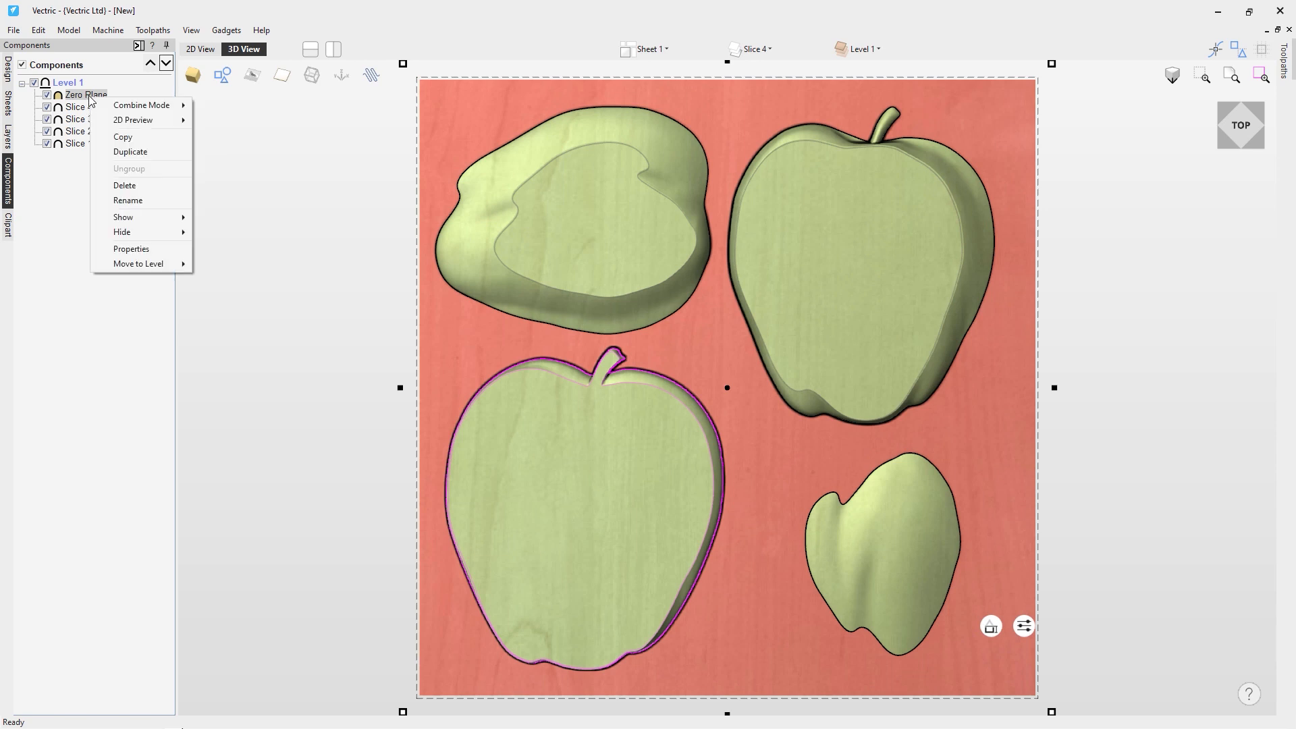
pyautogui.click(155, 248)
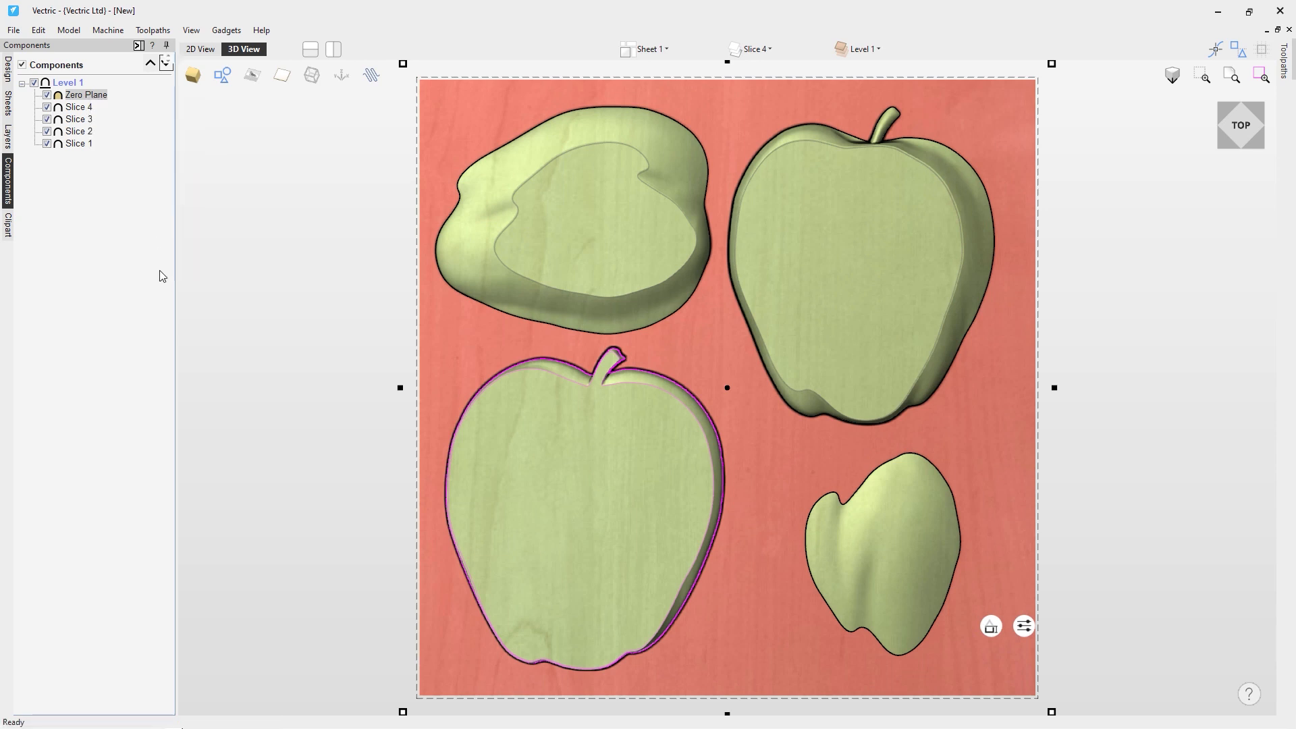
pyautogui.click(116, 183)
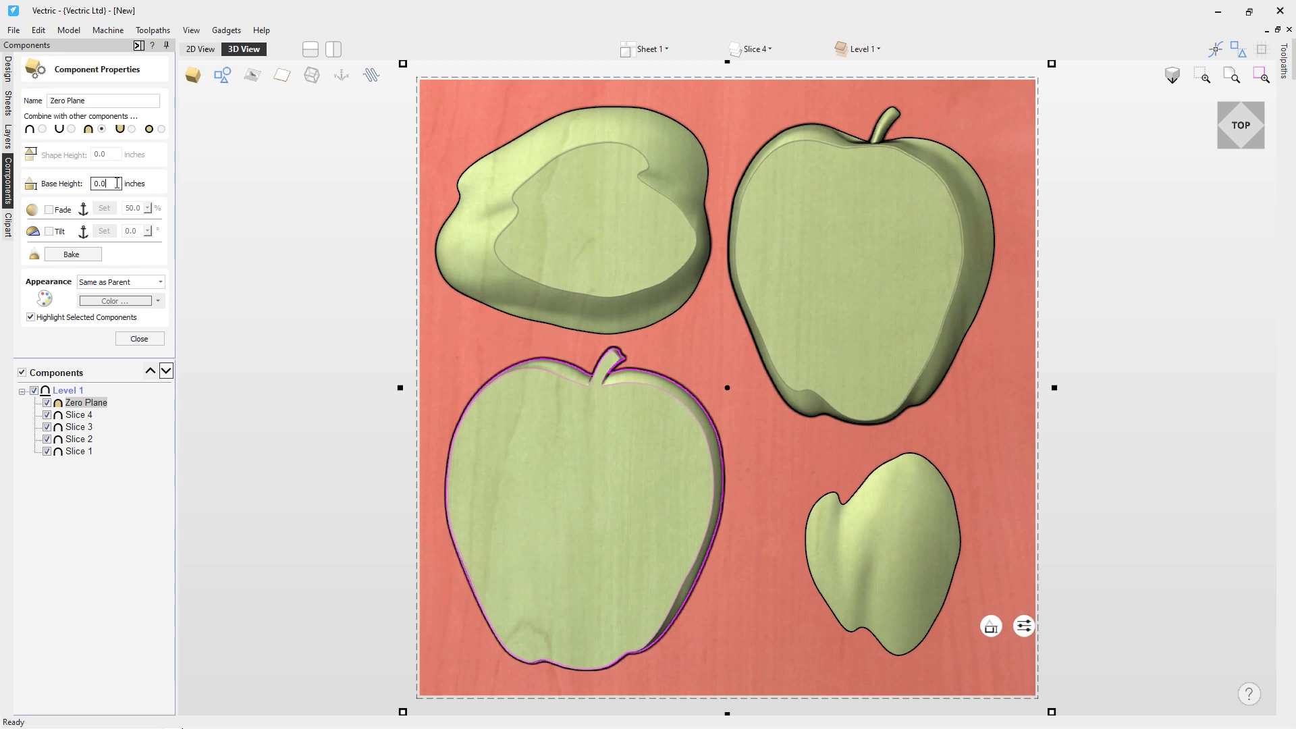
pyautogui.click(135, 341)
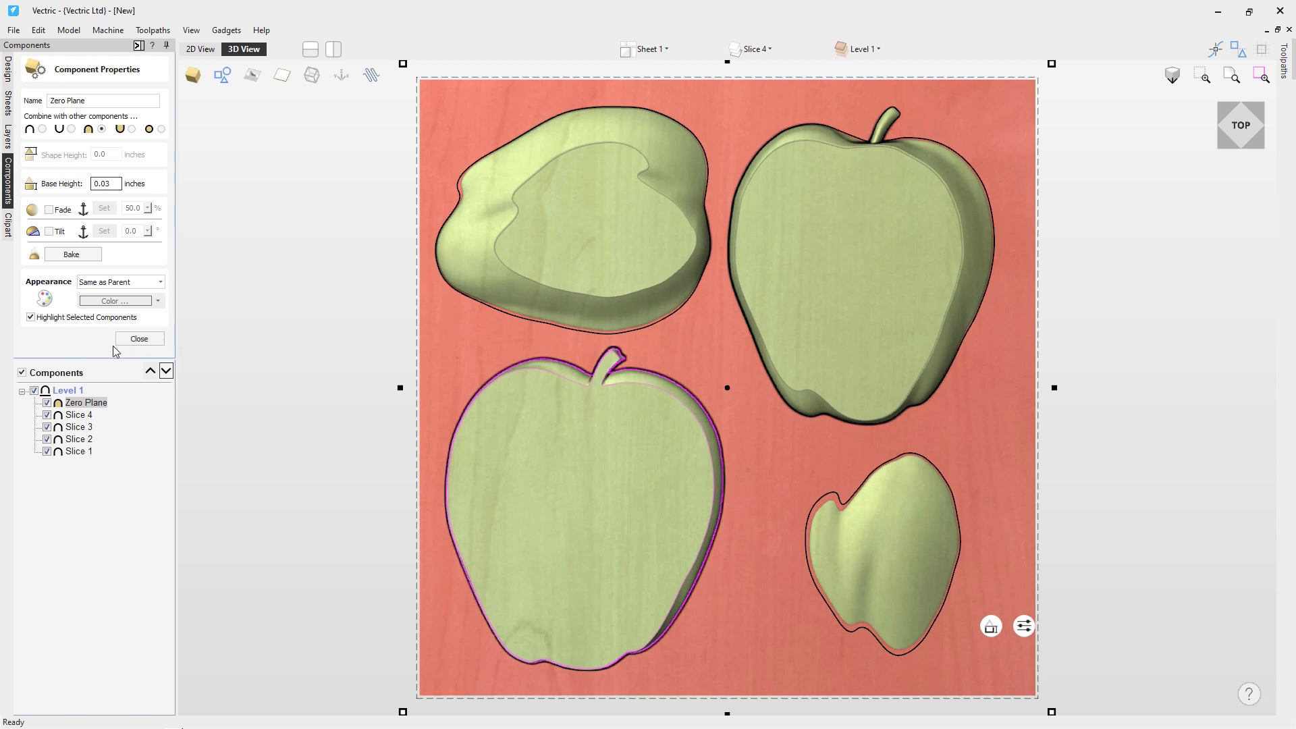
# Close the Zero Plane properties and toggle the component's visibility off and on to compare the slice edges
pyautogui.click(139, 339)
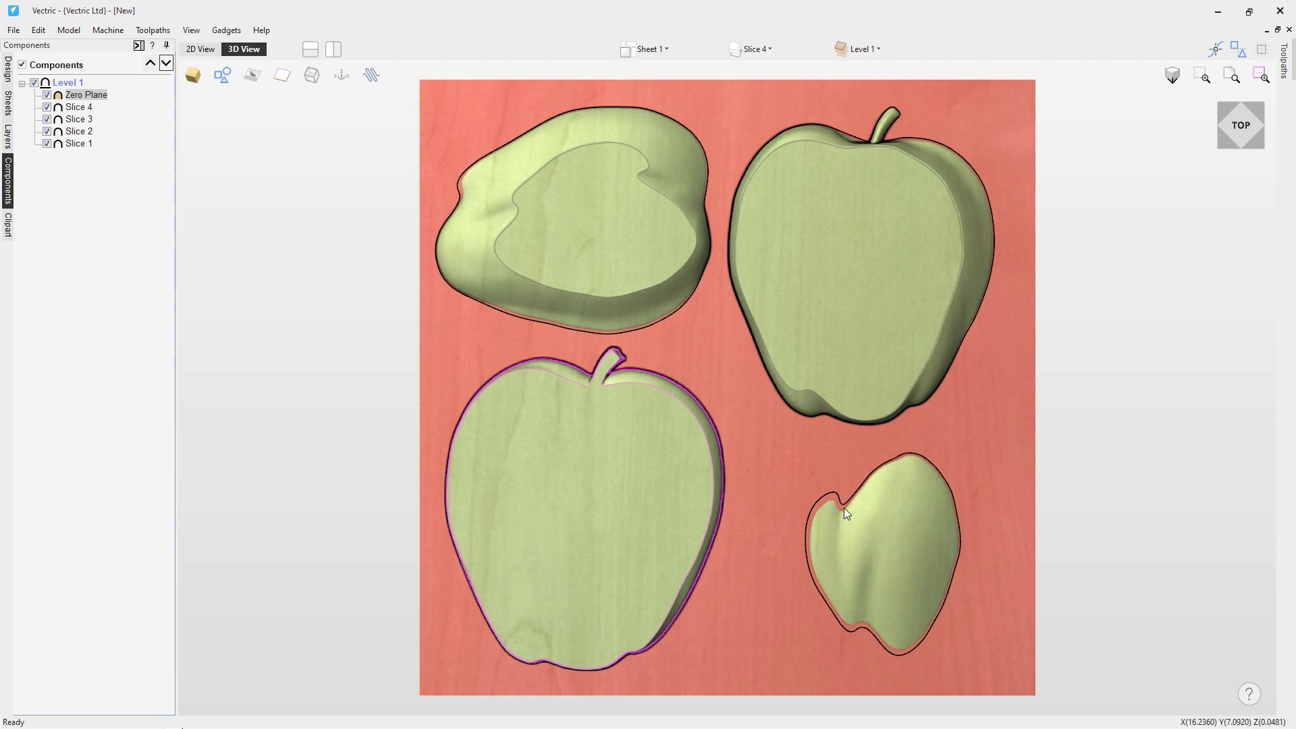
pyautogui.click(47, 96)
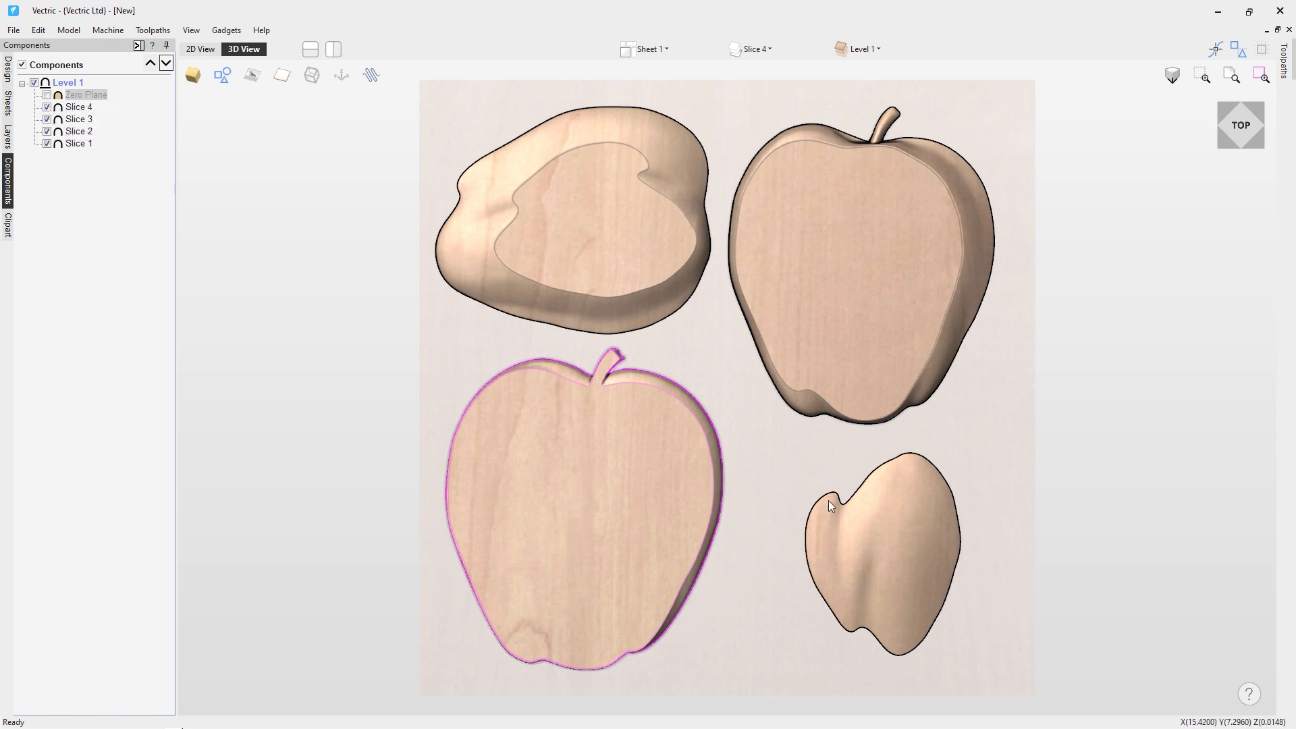
pyautogui.click(47, 95)
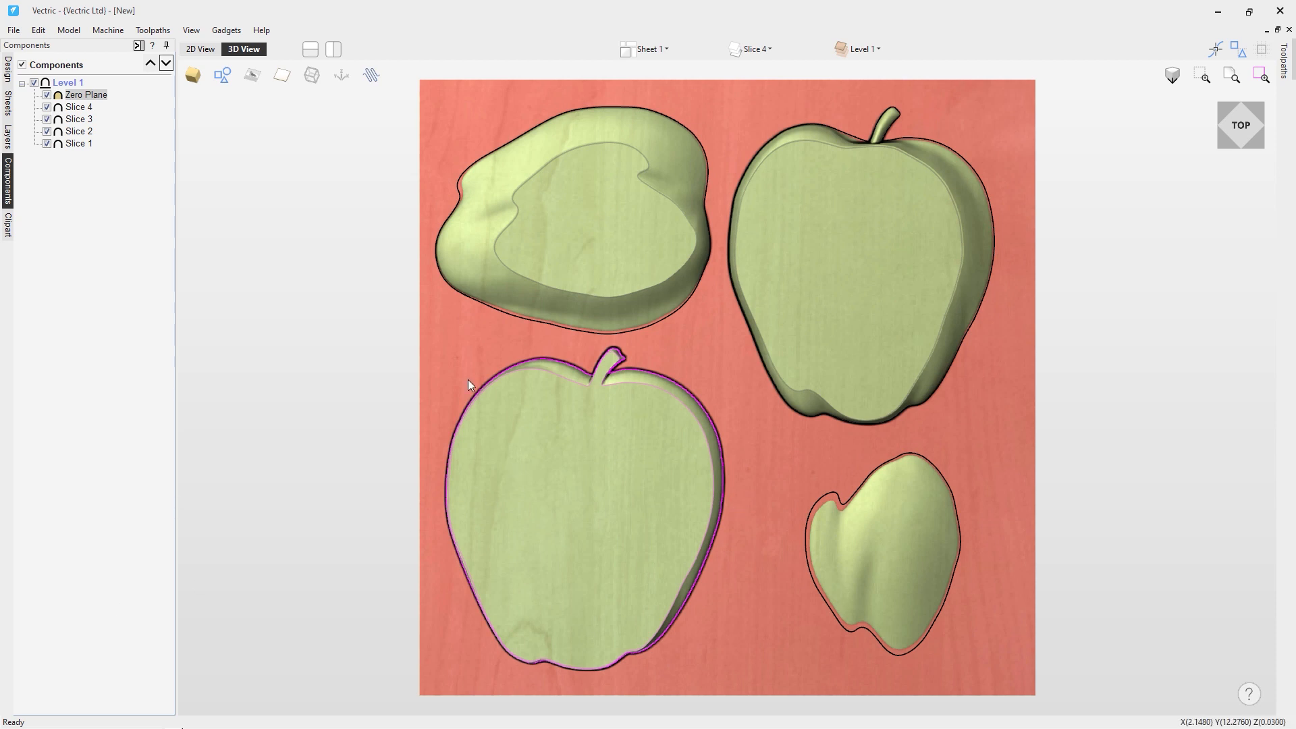
# Clear the Zero Plane selection and ungroup the Slice 1 vectors back onto their original object layers
pyautogui.click(633, 361)
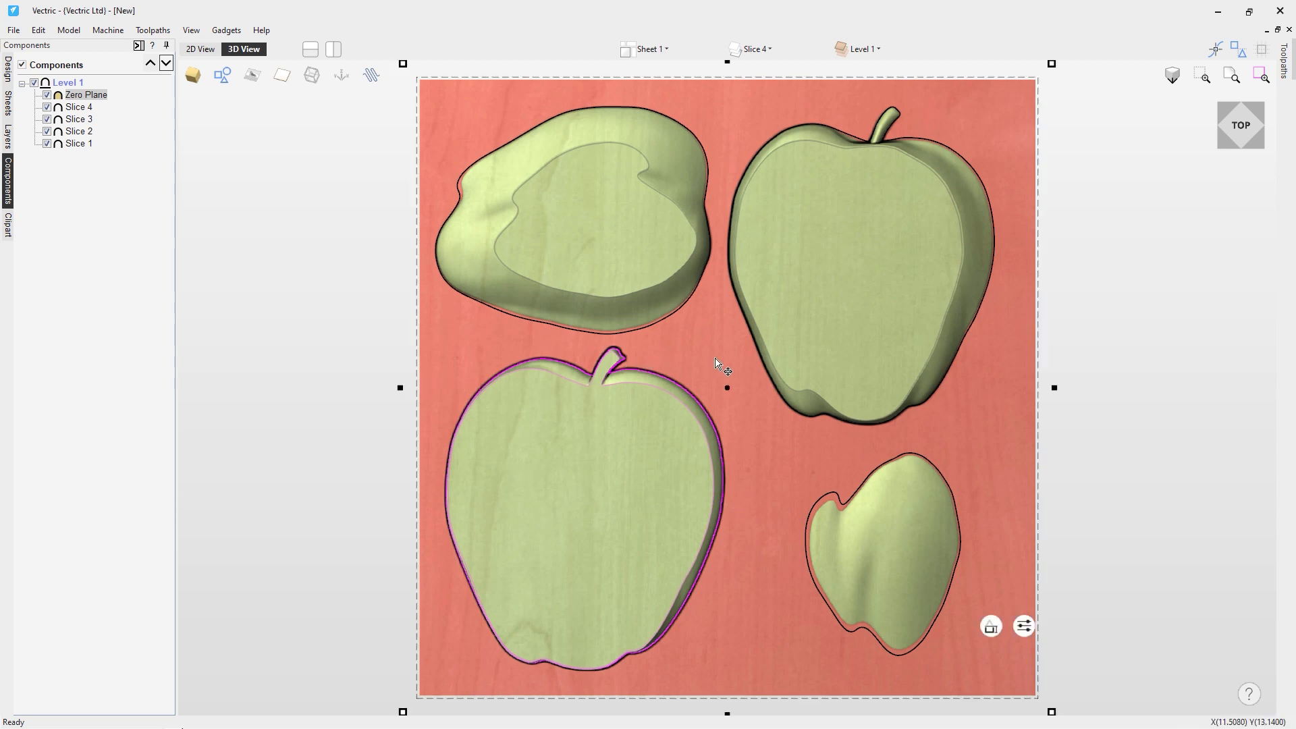
pyautogui.click(347, 390)
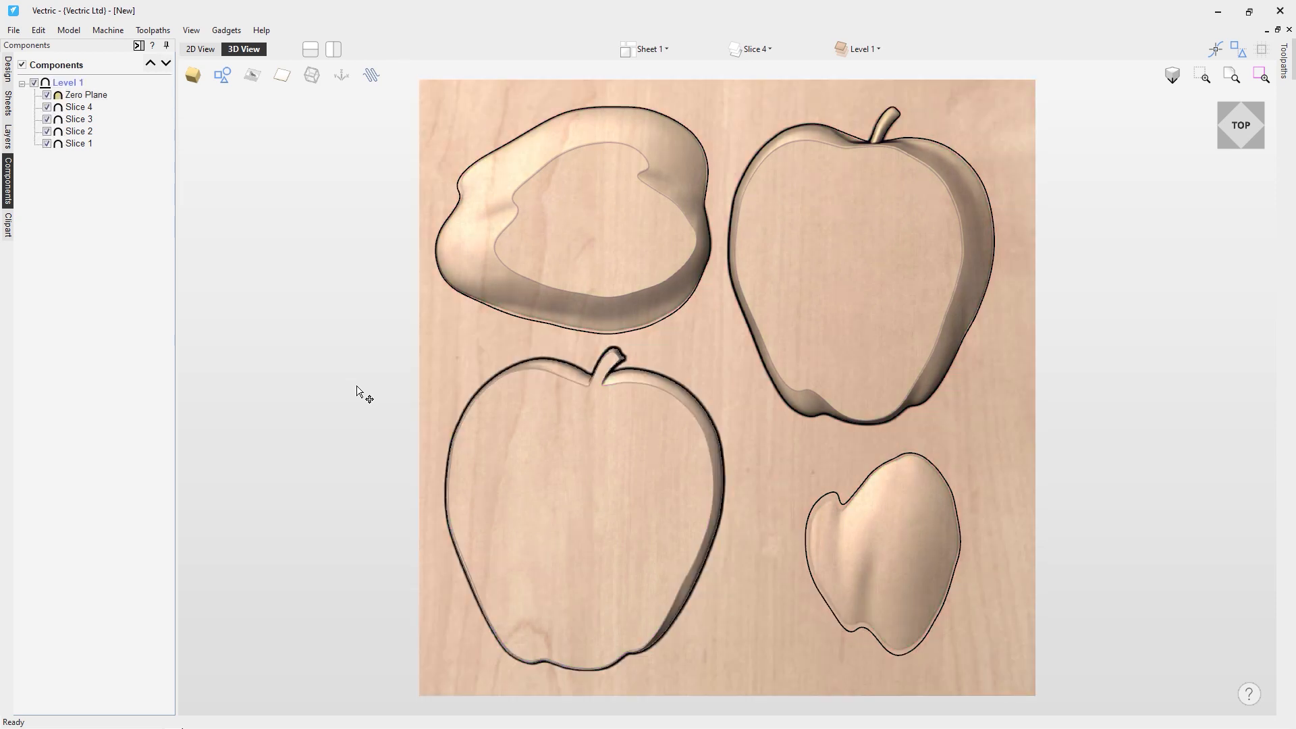
pyautogui.click(585, 389)
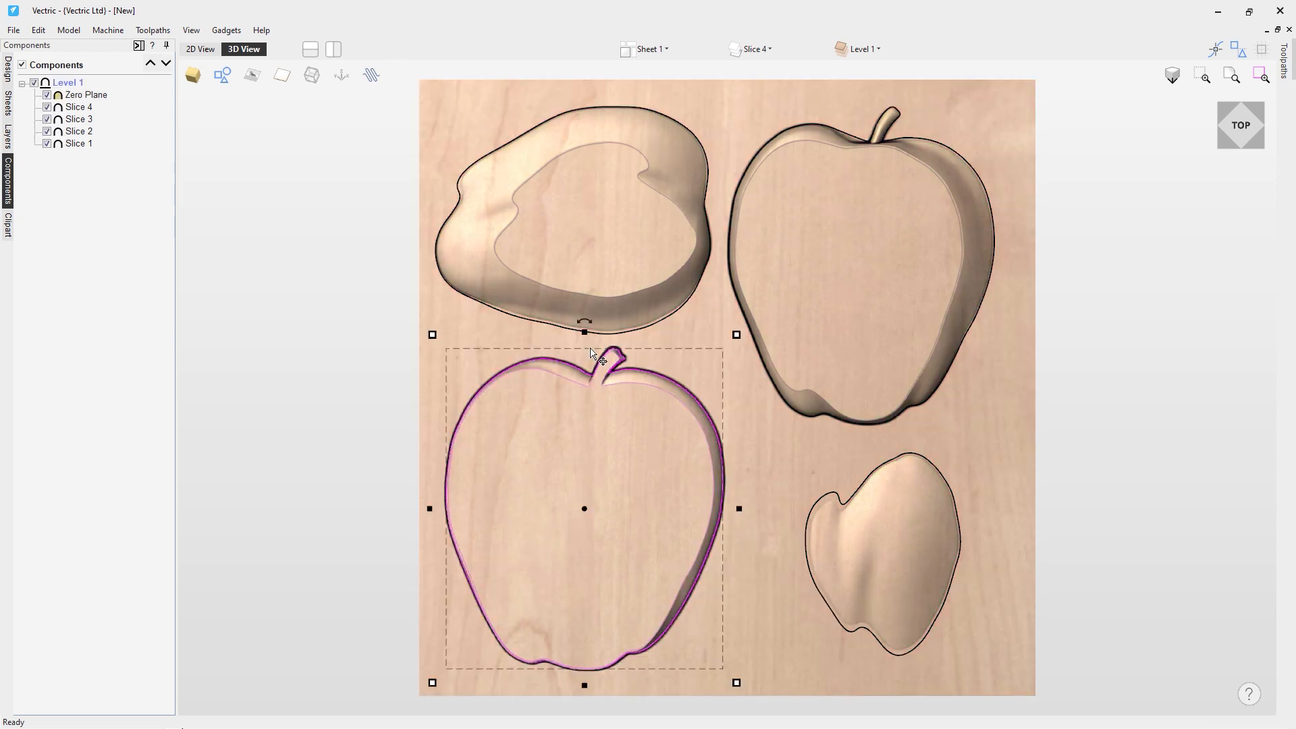
pyautogui.rightClick(620, 382)
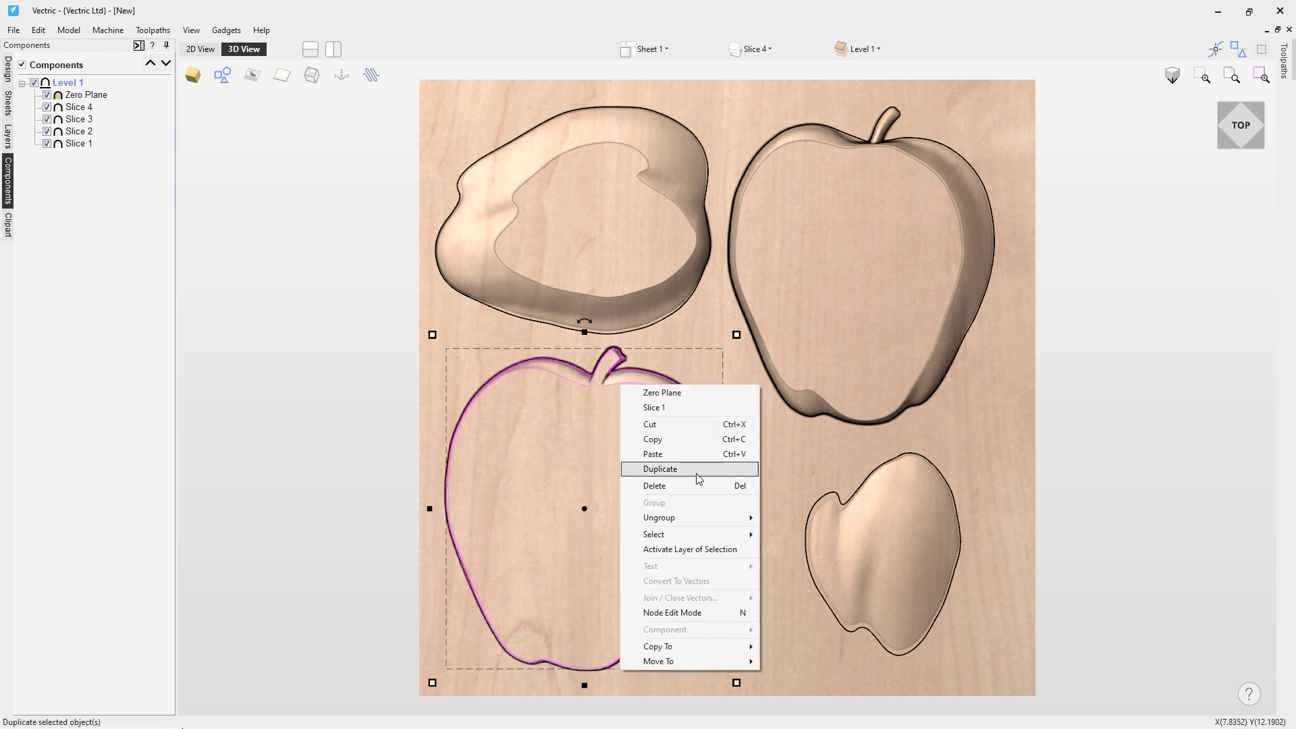
pyautogui.moveTo(707, 520)
pyautogui.click(772, 521)
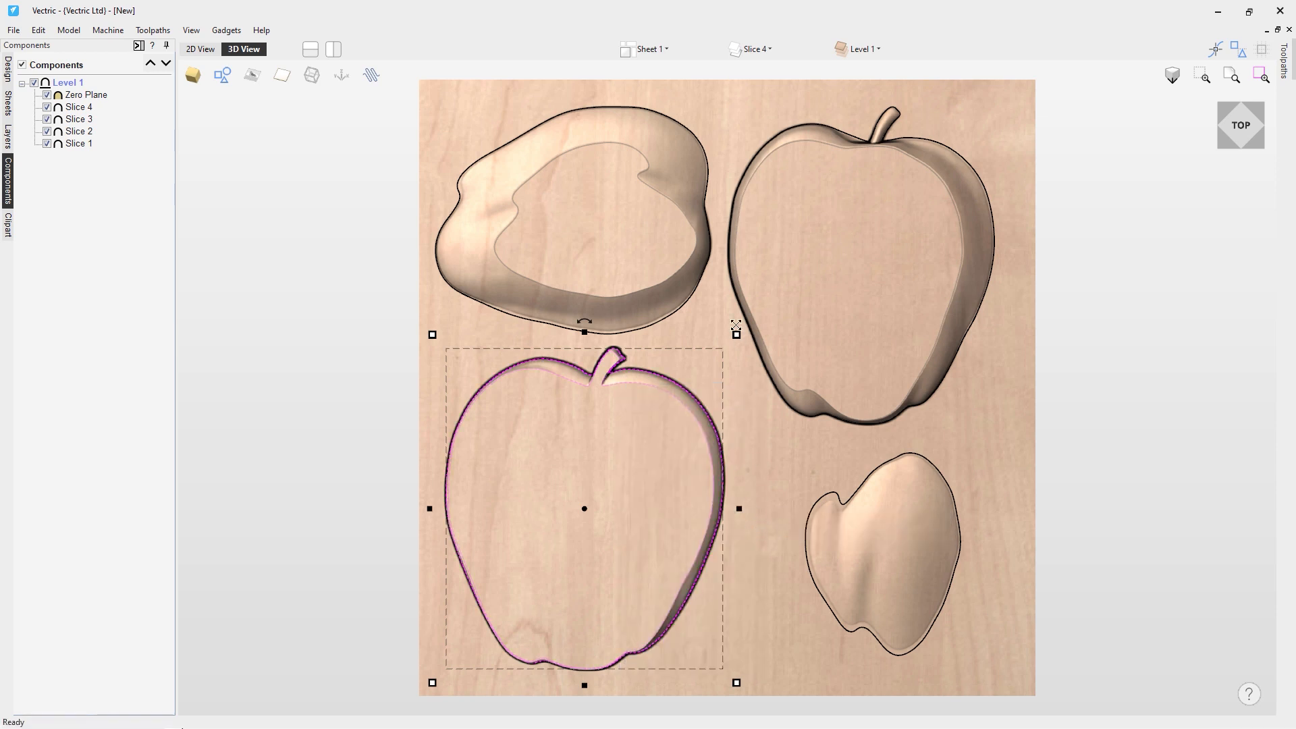
# Ungroup the Slice 2 vectors back onto their original object layers
pyautogui.click(781, 383)
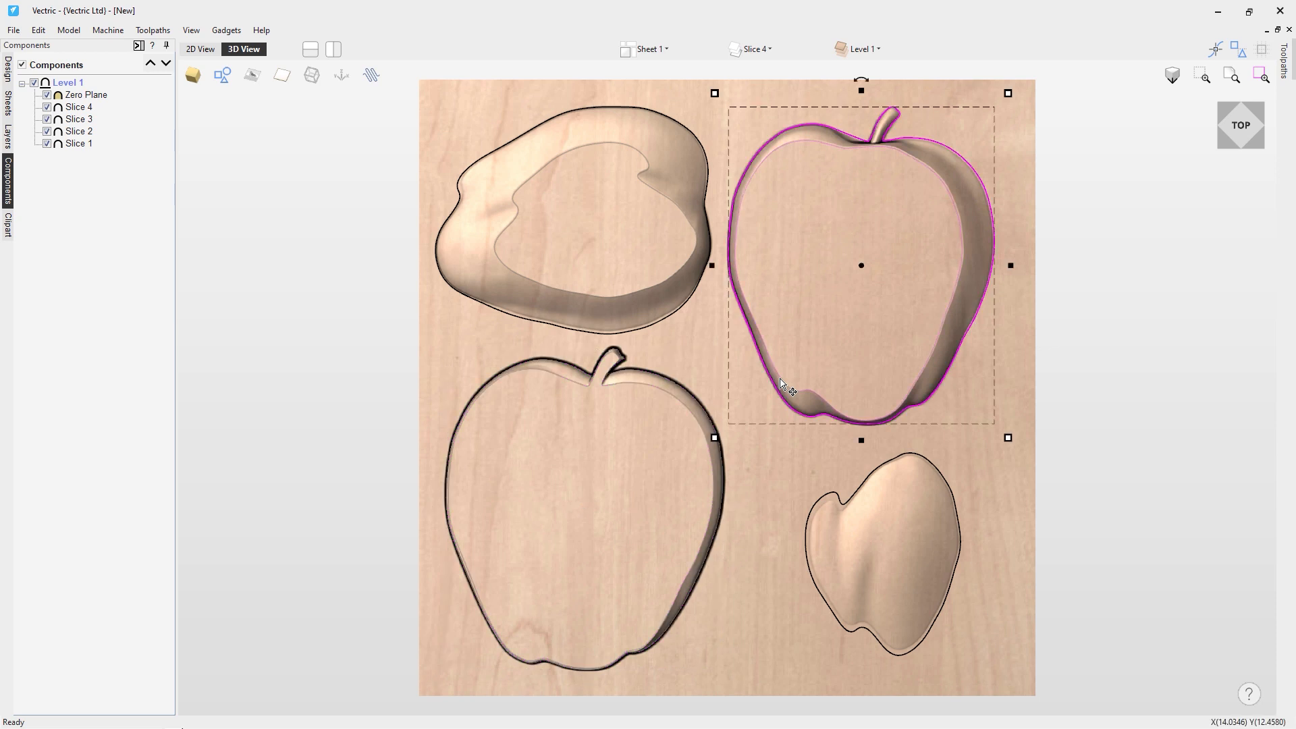
pyautogui.rightClick(781, 384)
pyautogui.moveTo(876, 522)
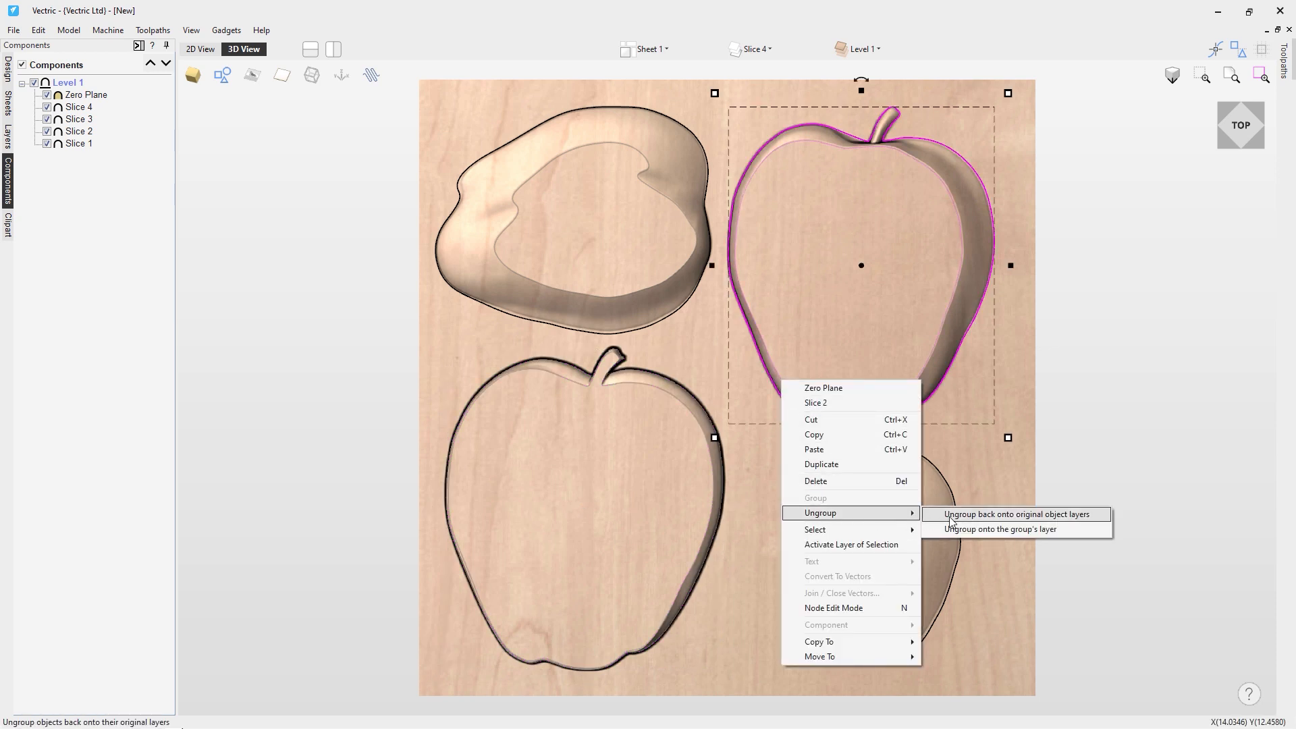
pyautogui.click(972, 514)
# Ungroup the Slice 3 vectors back onto their original object layers and clear the selection
pyautogui.click(673, 287)
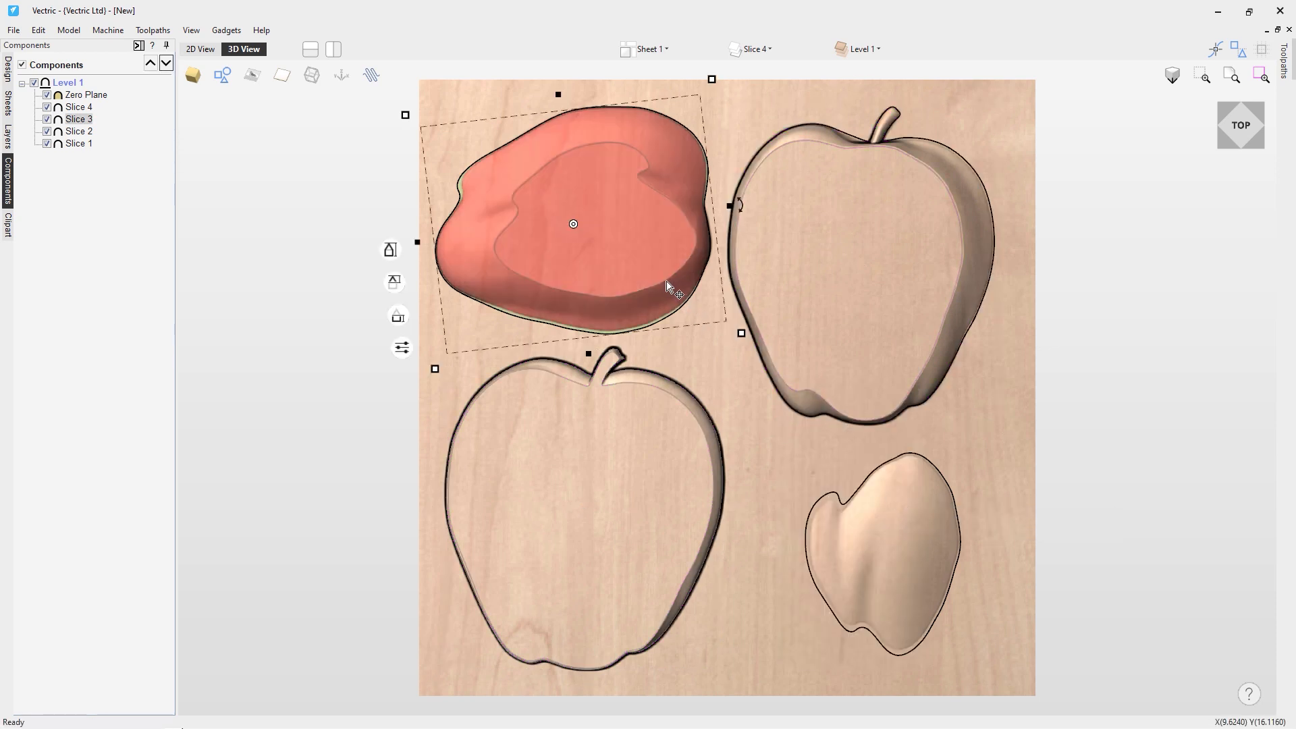
pyautogui.click(672, 283)
pyautogui.click(660, 289)
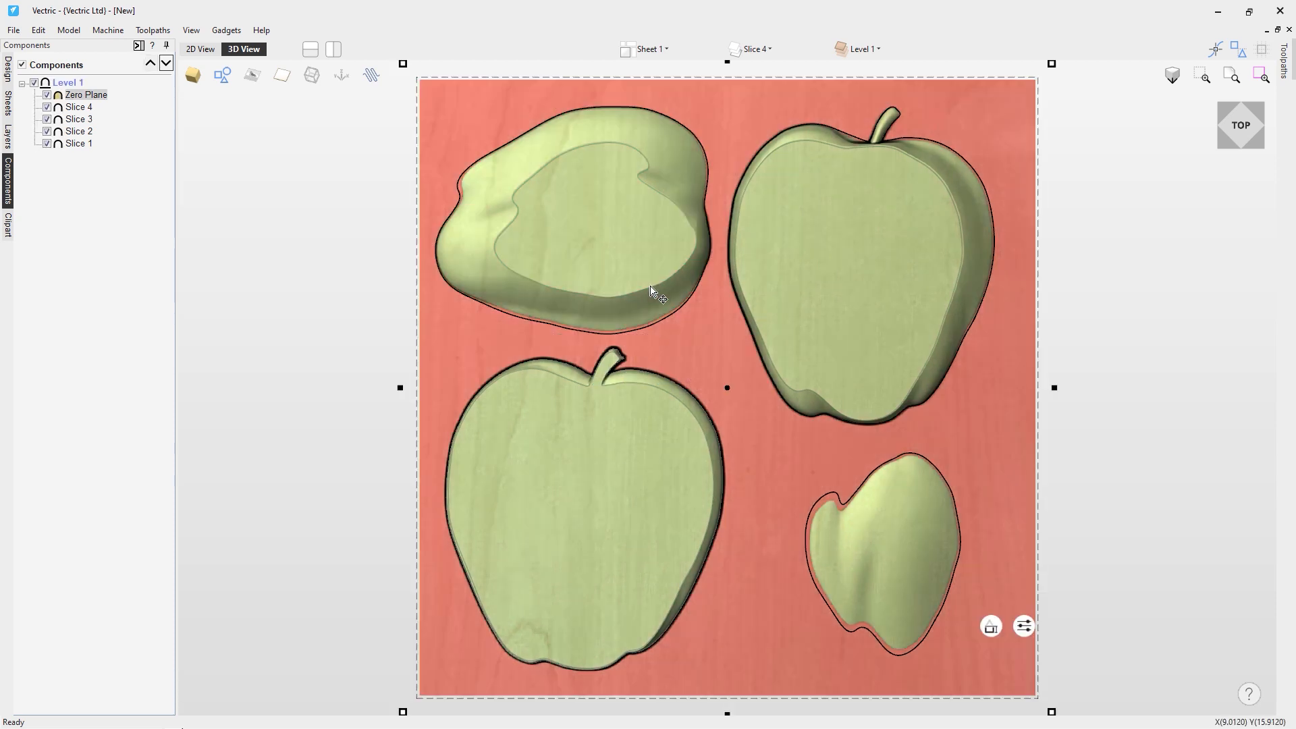
pyautogui.click(318, 272)
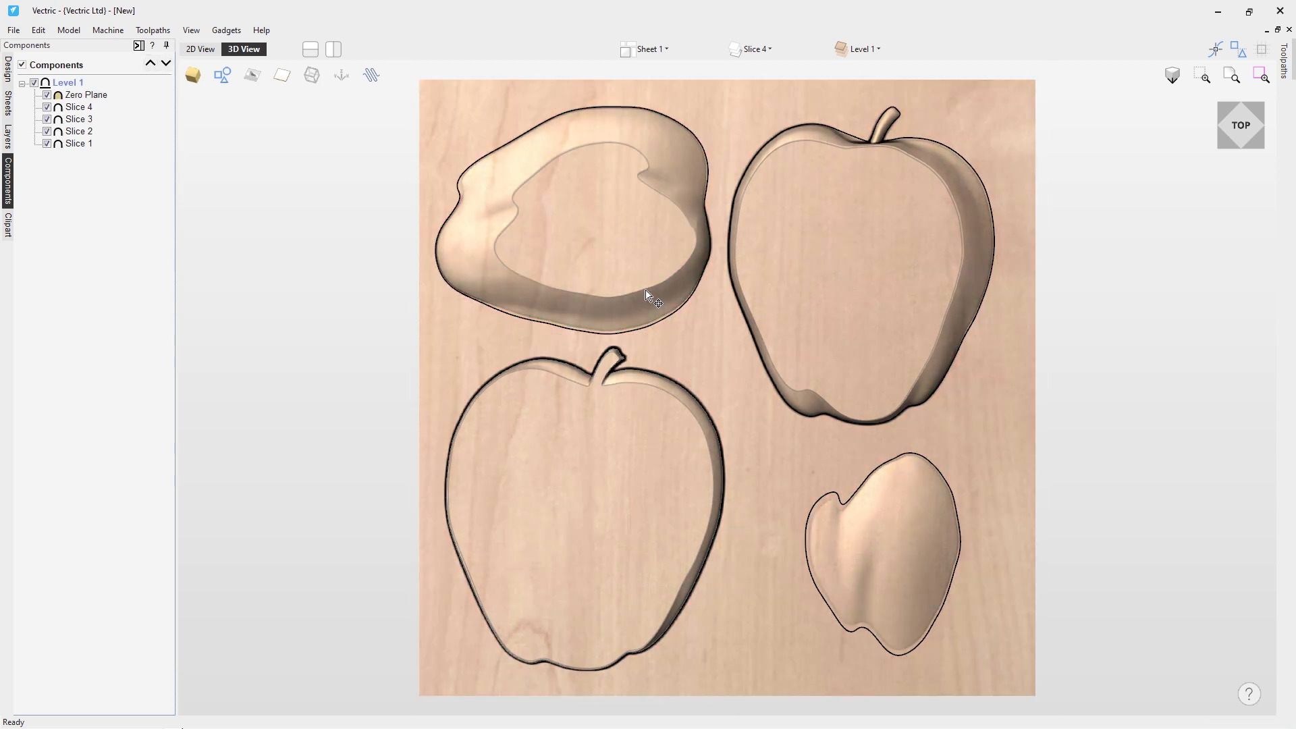
pyautogui.click(652, 298)
pyautogui.rightClick(648, 293)
pyautogui.moveTo(729, 429)
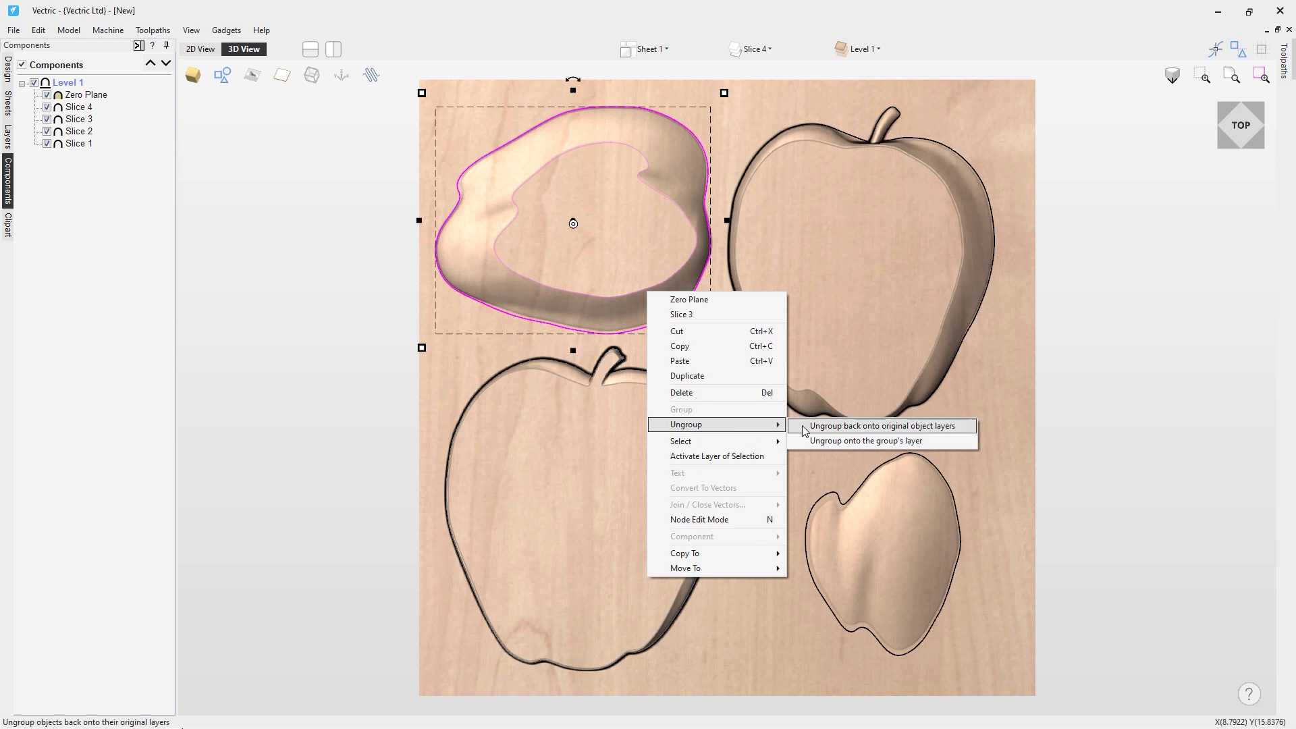
pyautogui.click(827, 430)
pyautogui.click(290, 365)
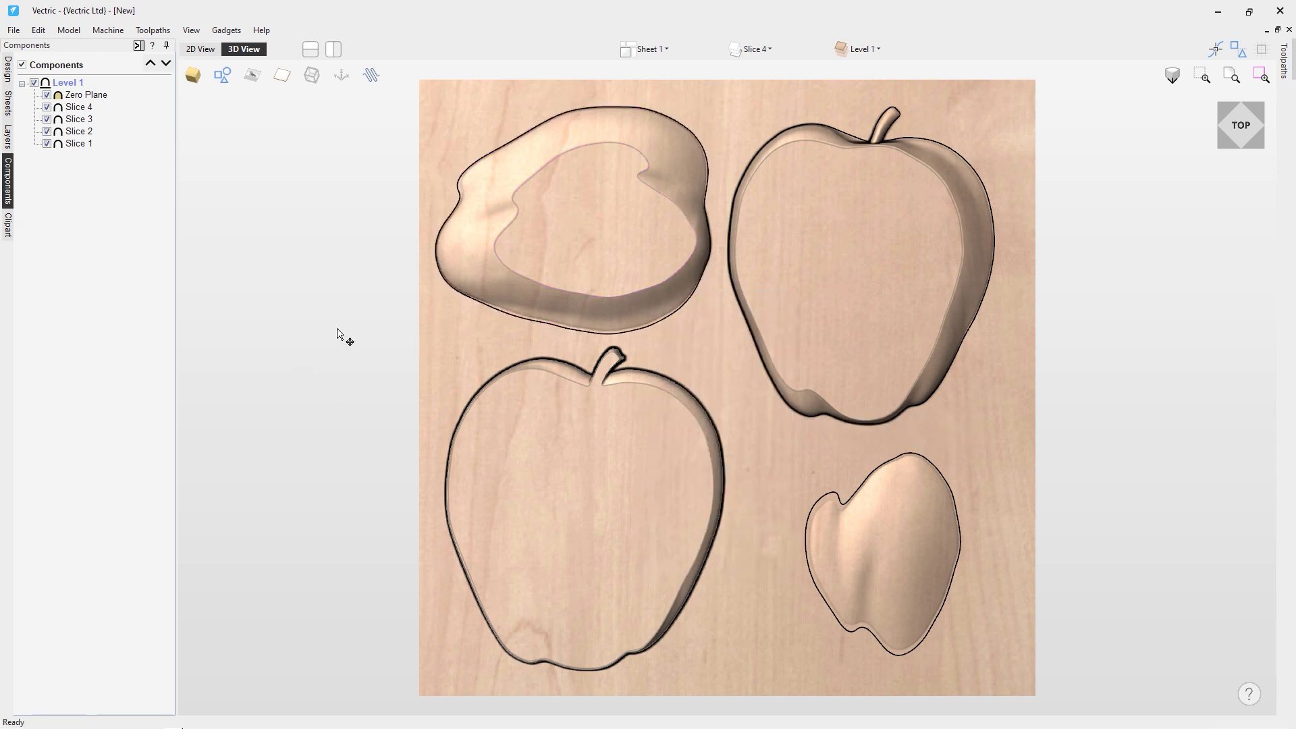
# Select the outer boundary vectors of all four slices and group them
pyautogui.click(540, 326)
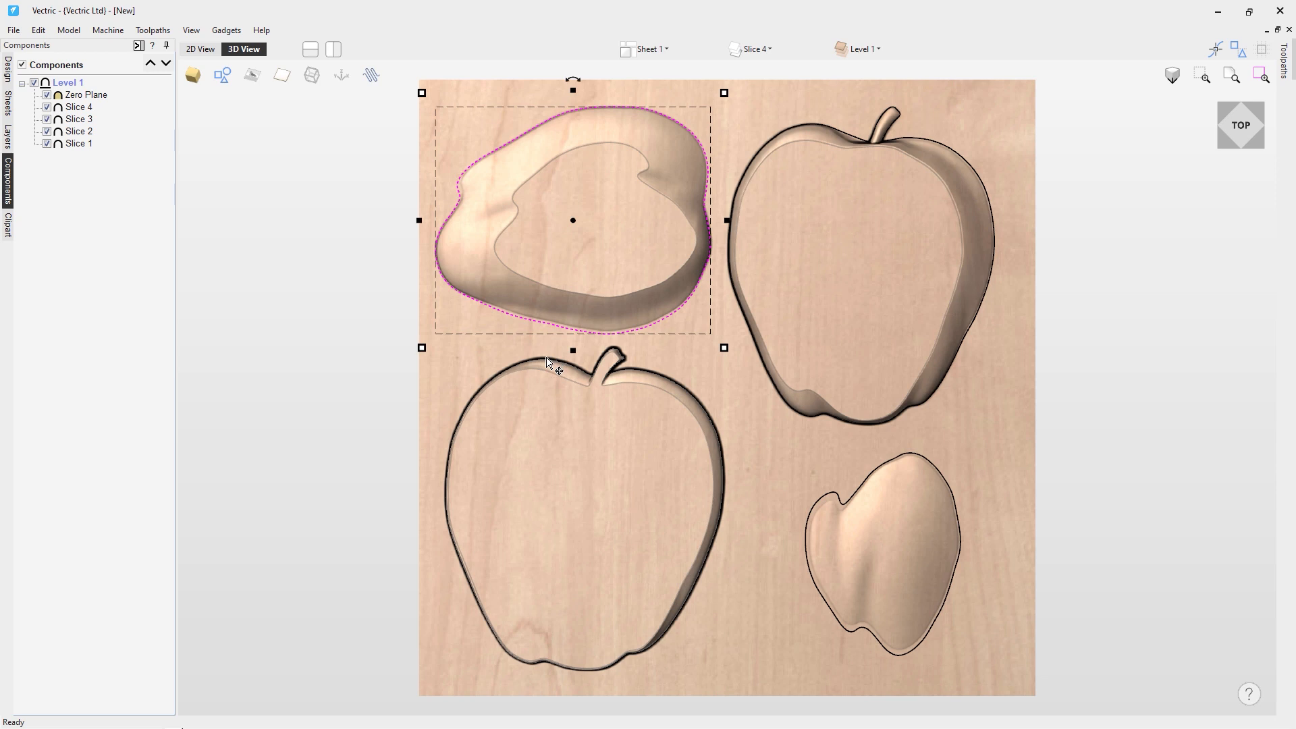
pyautogui.keyDown('shift'); pyautogui.click(546, 363); pyautogui.keyUp('shift')
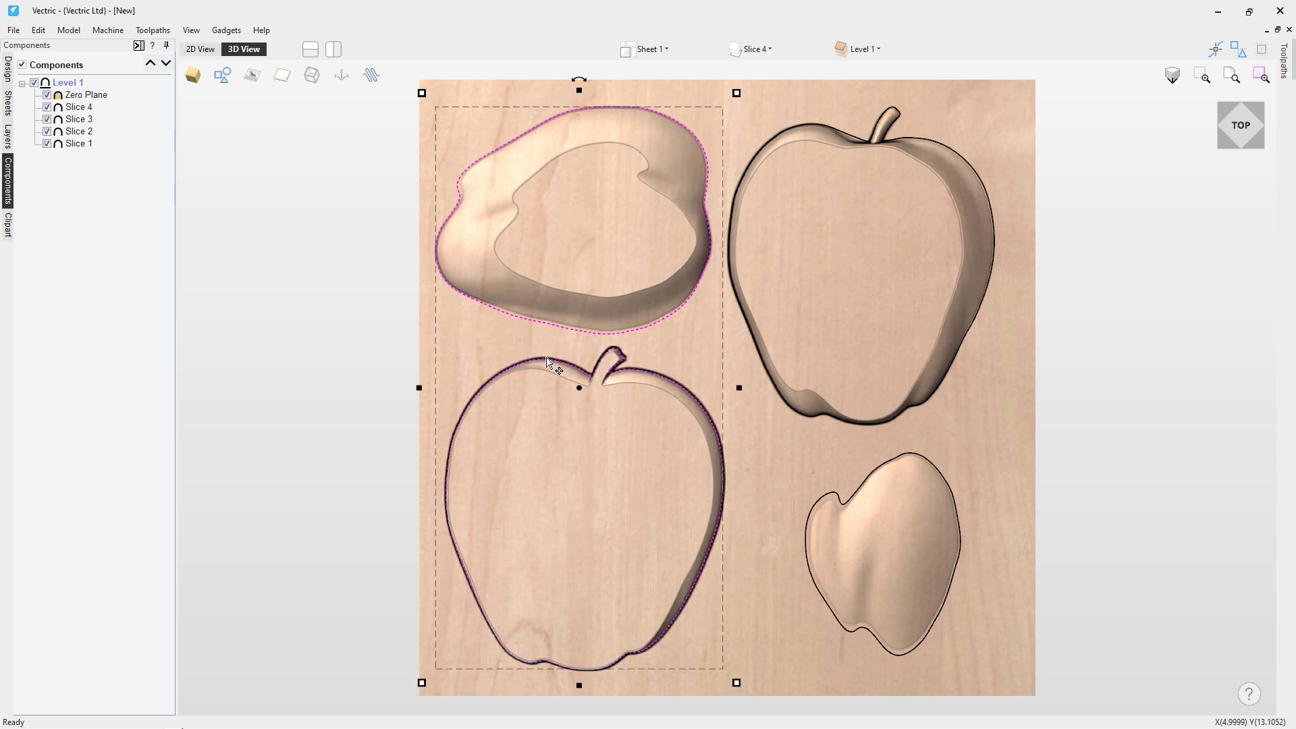
pyautogui.keyDown('shift'); pyautogui.click(761, 363); pyautogui.keyUp('shift')
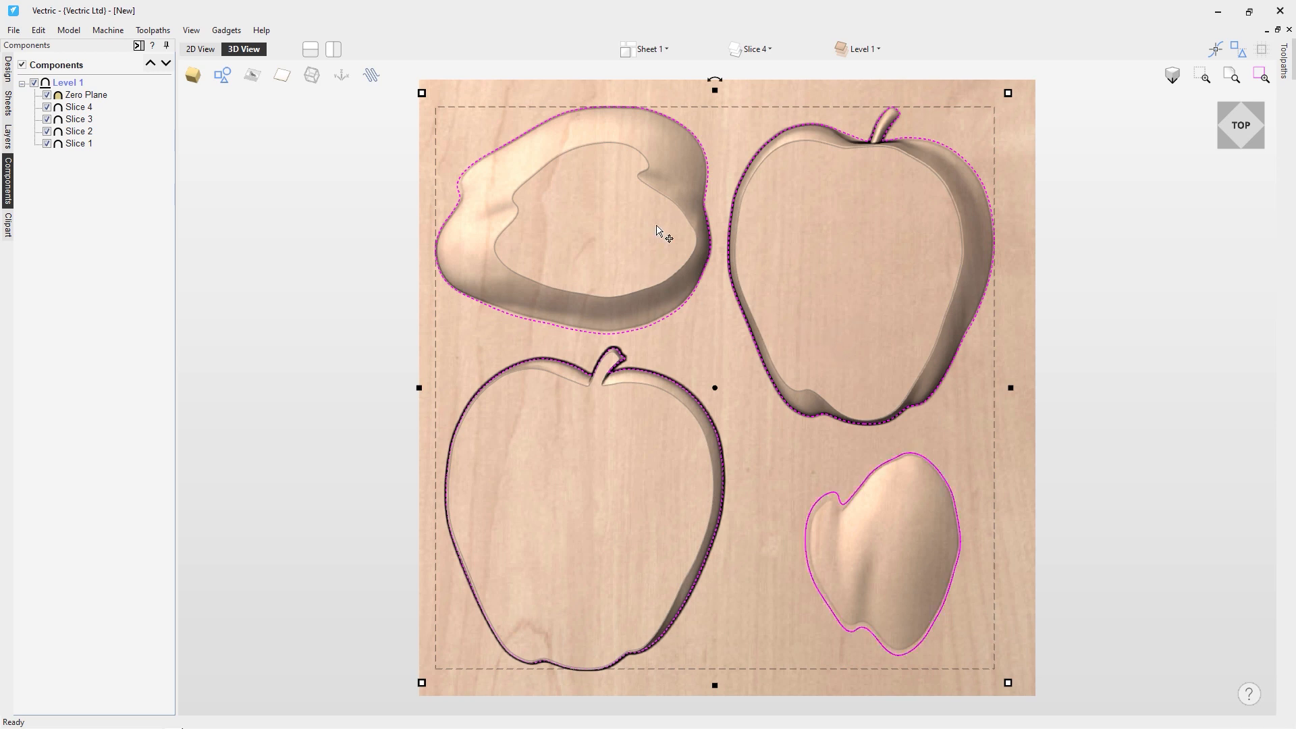
pyautogui.rightClick(690, 303)
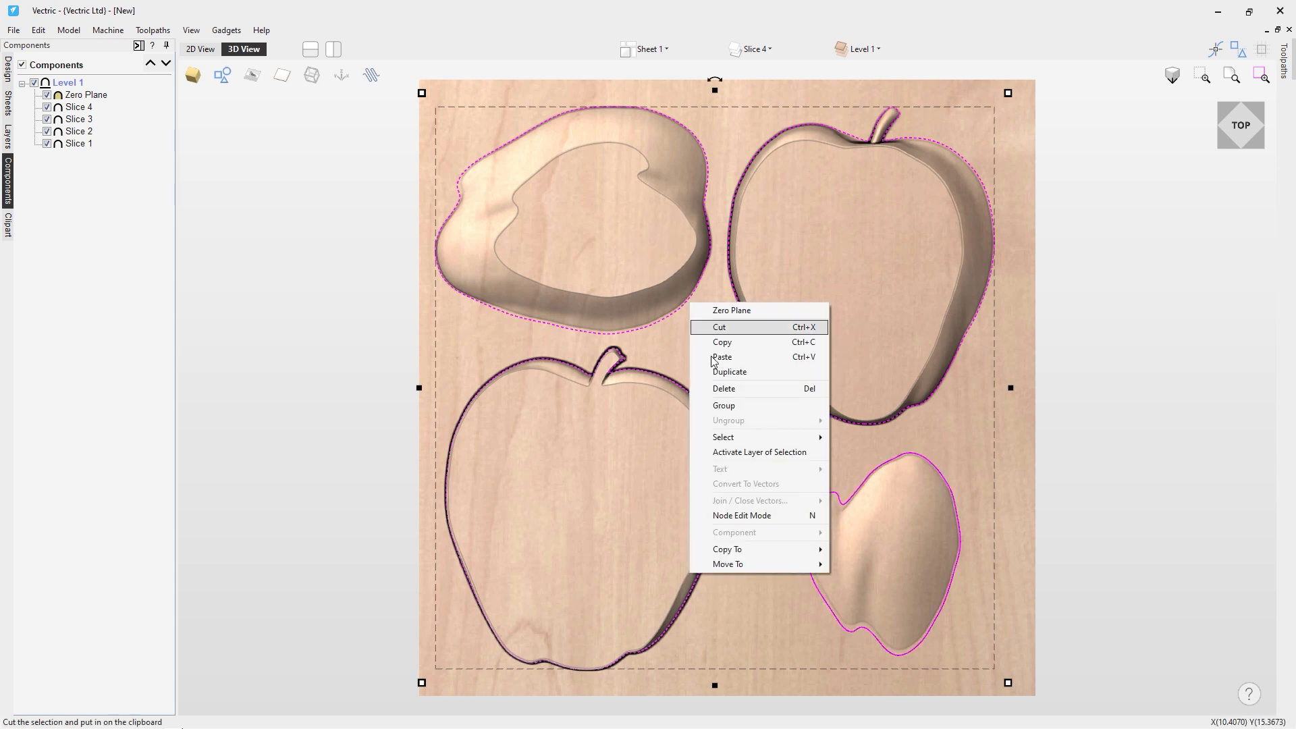
pyautogui.click(765, 409)
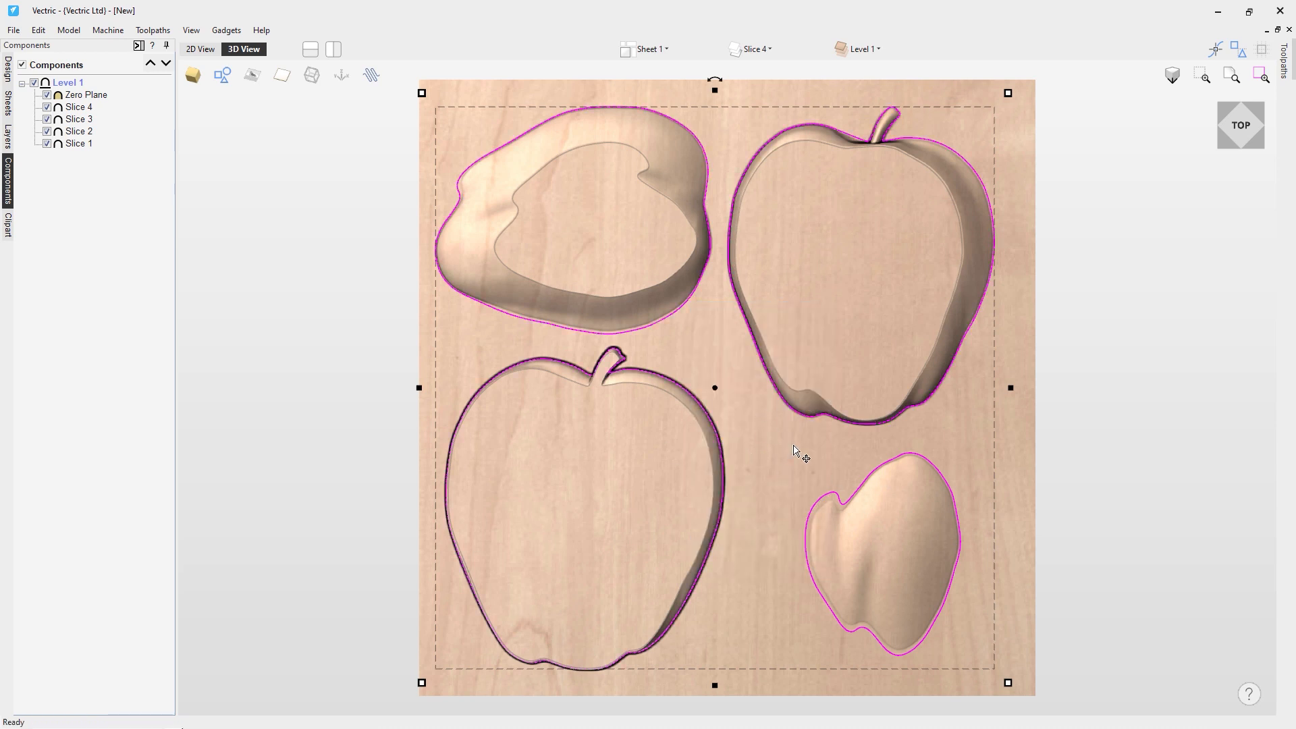
# Select the inner outline vectors of Slices 3, 2 and 1 and group them
pyautogui.click(648, 298)
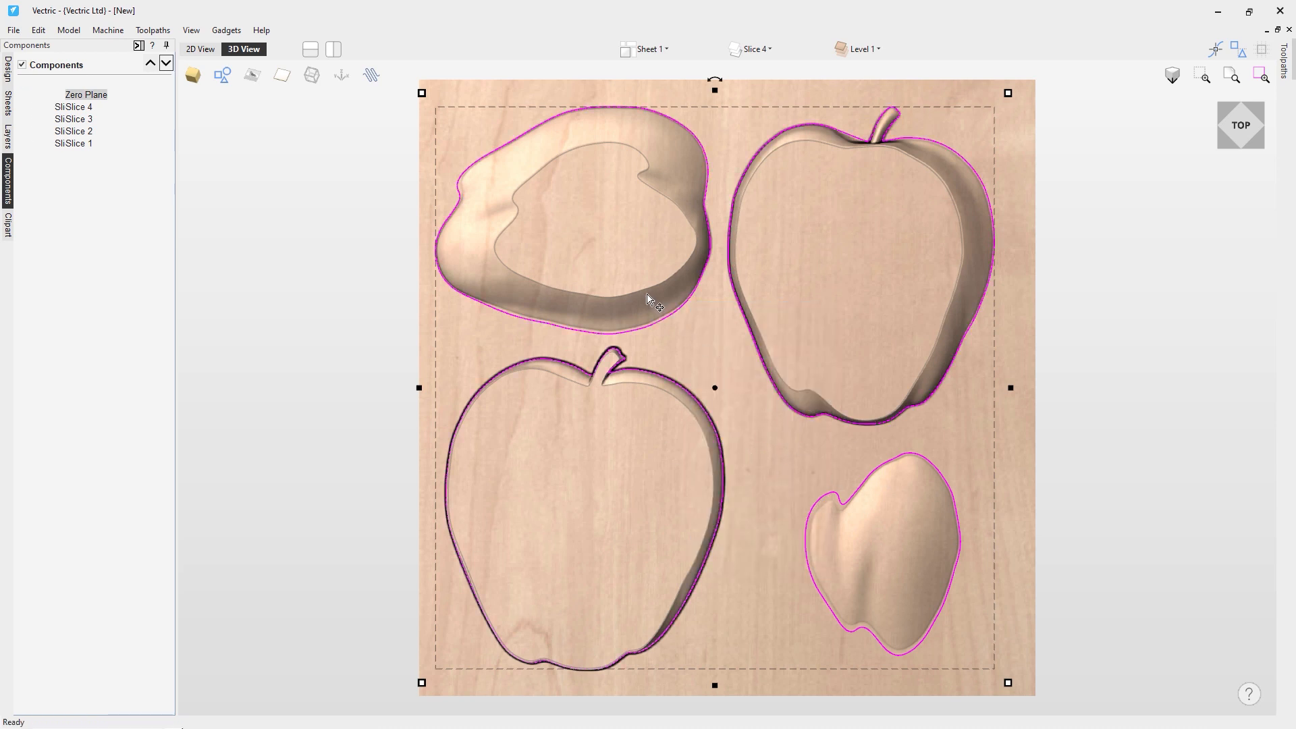
pyautogui.click(327, 367)
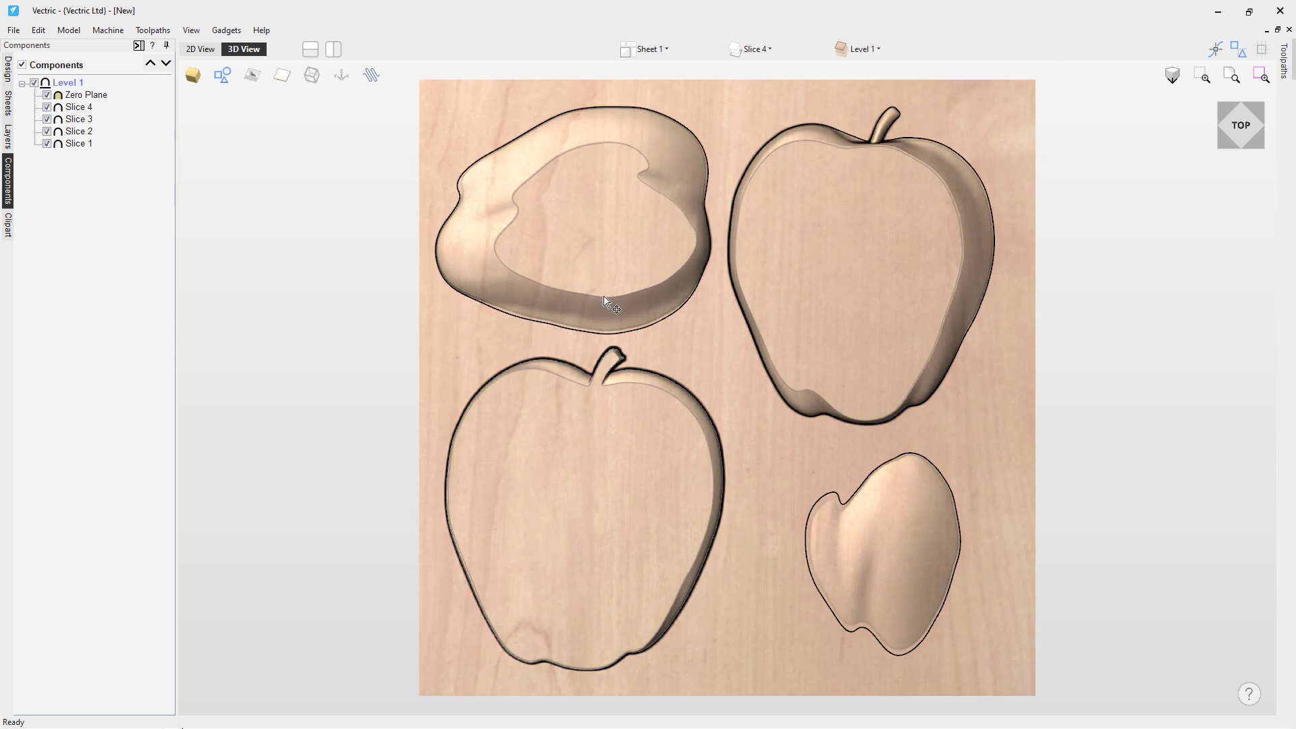
pyautogui.click(605, 302)
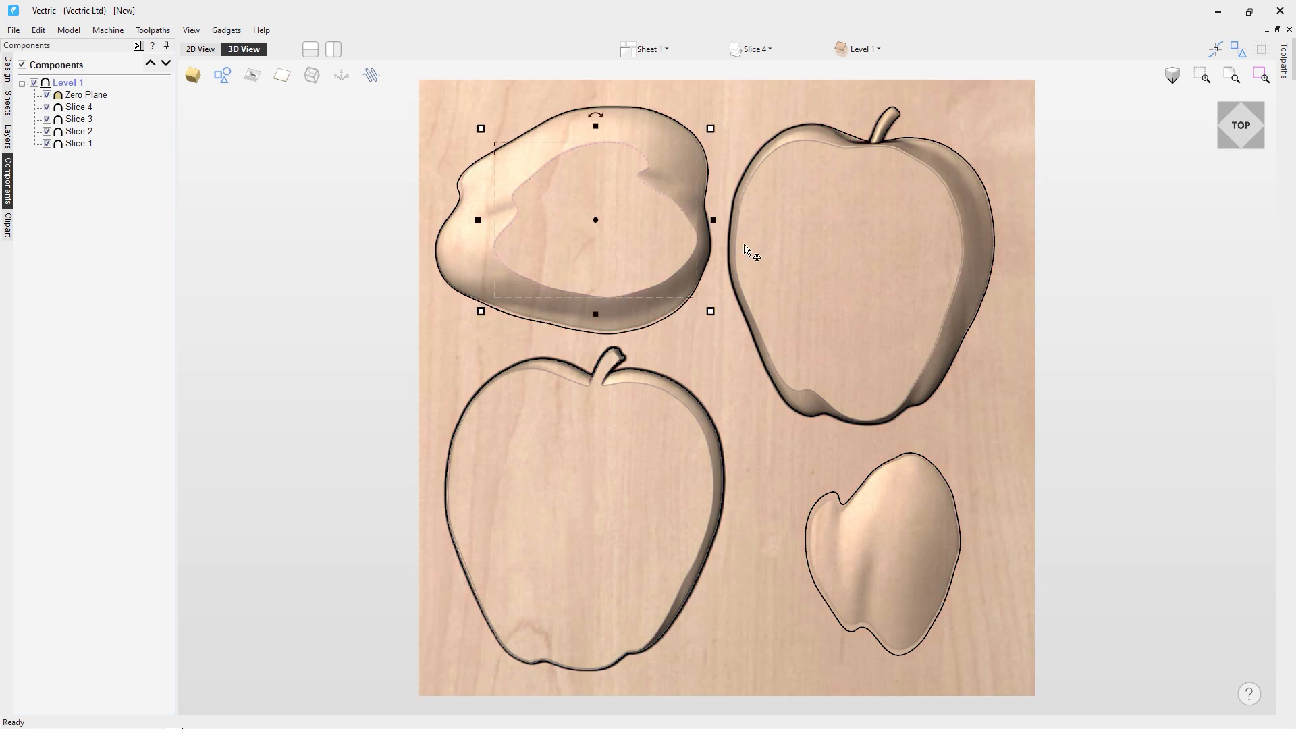
pyautogui.keyDown('shift'); pyautogui.click(752, 199); pyautogui.keyUp('shift')
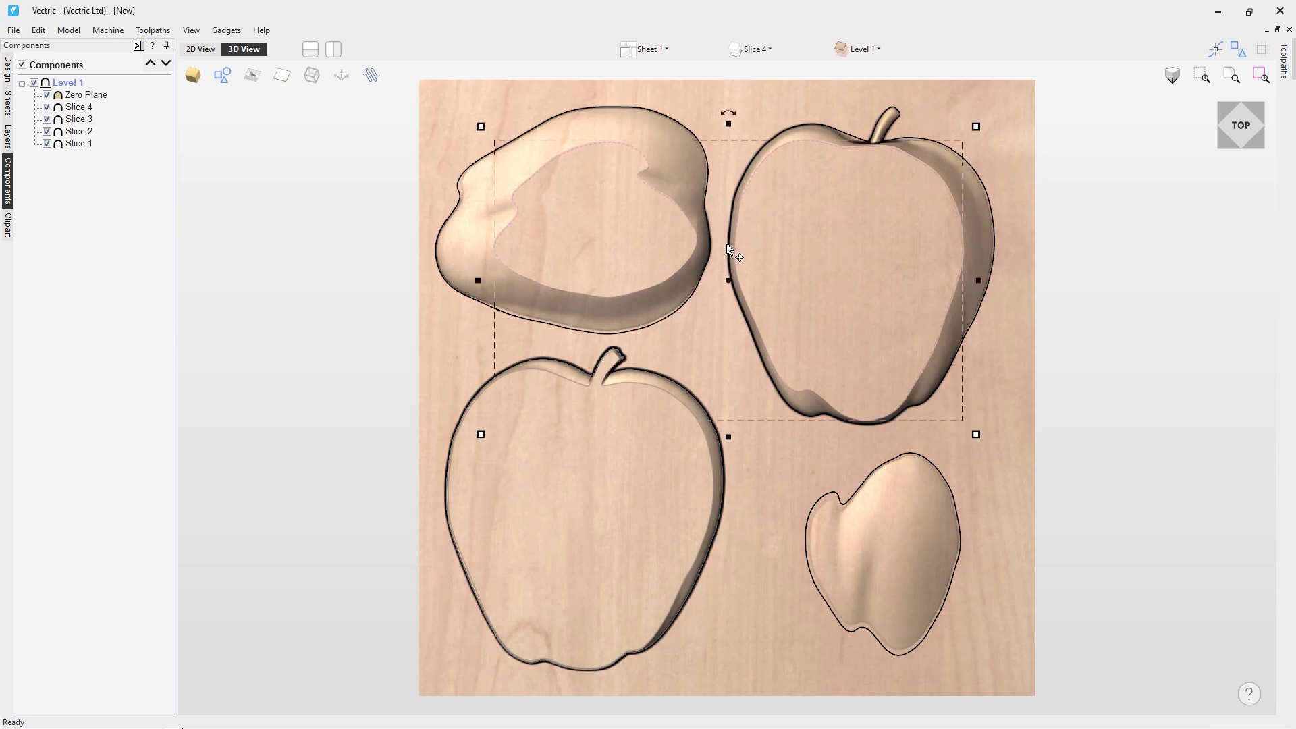
pyautogui.keyDown('shift'); pyautogui.click(611, 389); pyautogui.keyUp('shift')
pyautogui.rightClick(611, 389)
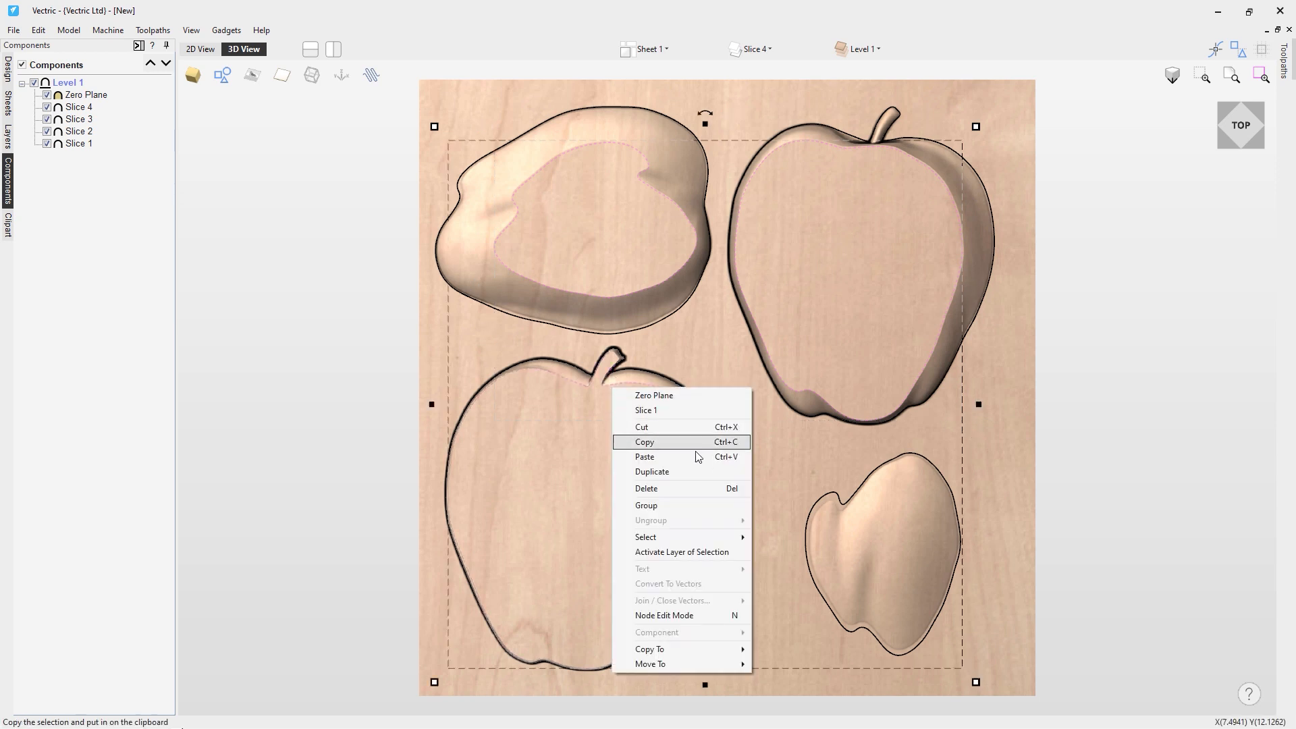
pyautogui.click(695, 506)
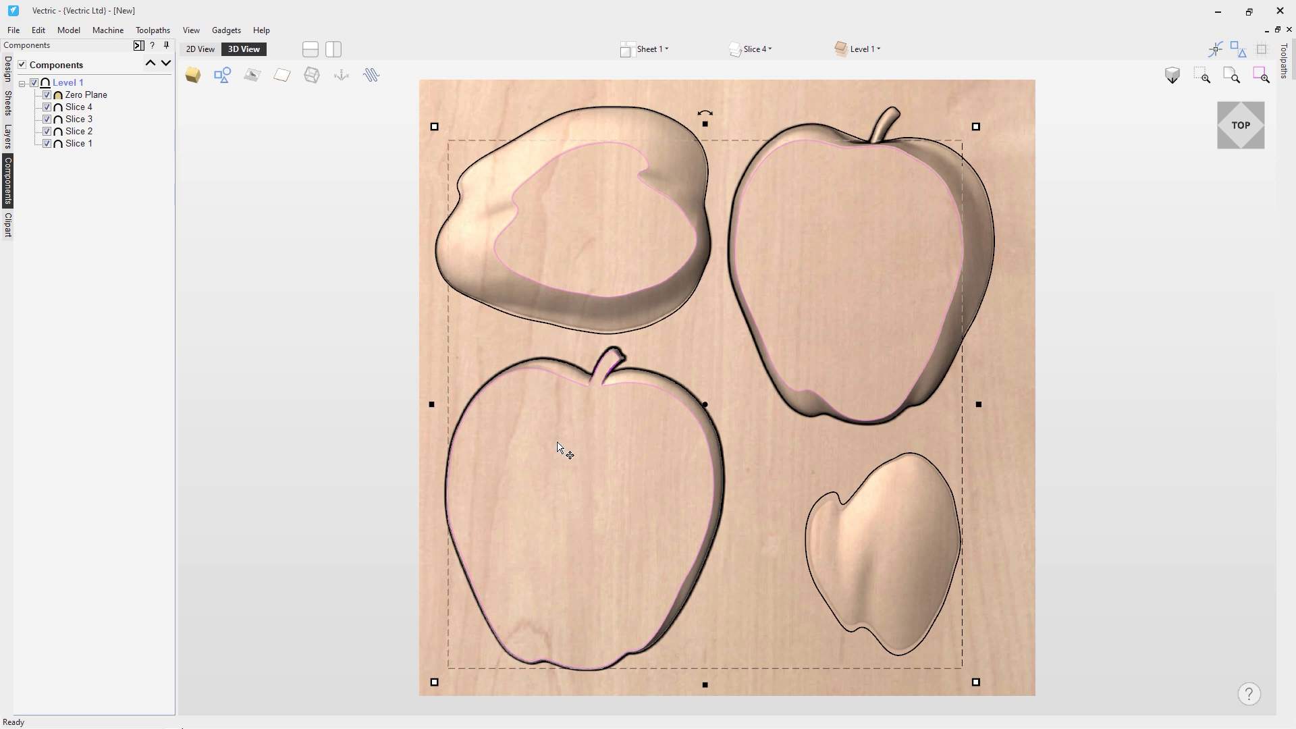
# Offset the grouped outer boundaries outwards by 0.3 inches, with the new vectors selected
pyautogui.click(538, 359)
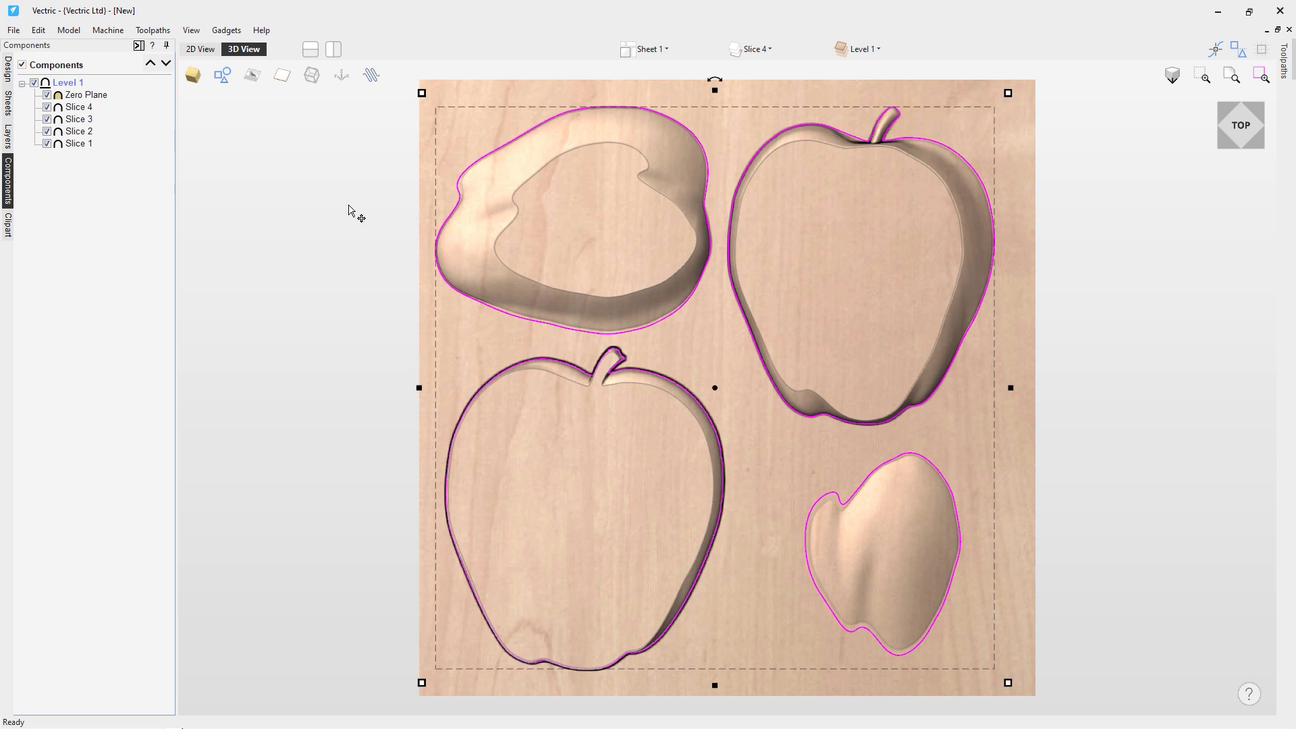
pyautogui.click(8, 69)
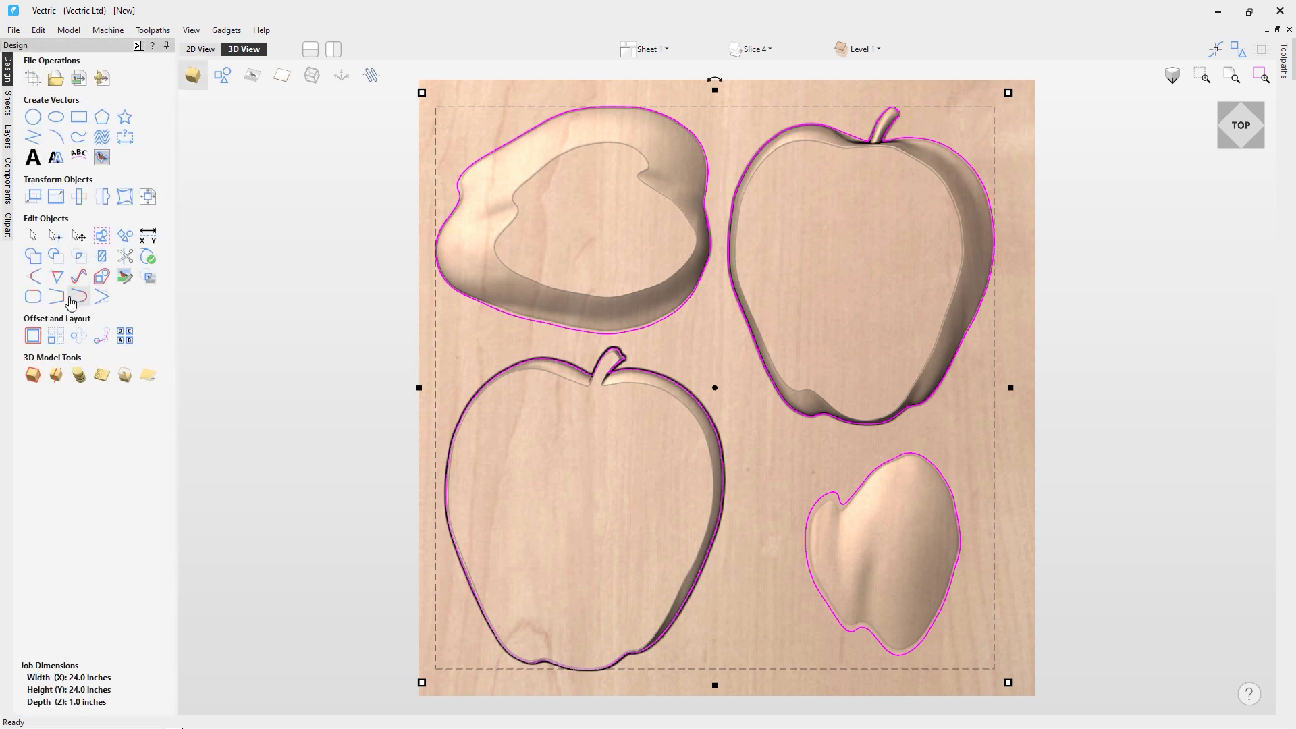
pyautogui.click(32, 335)
pyautogui.click(100, 103)
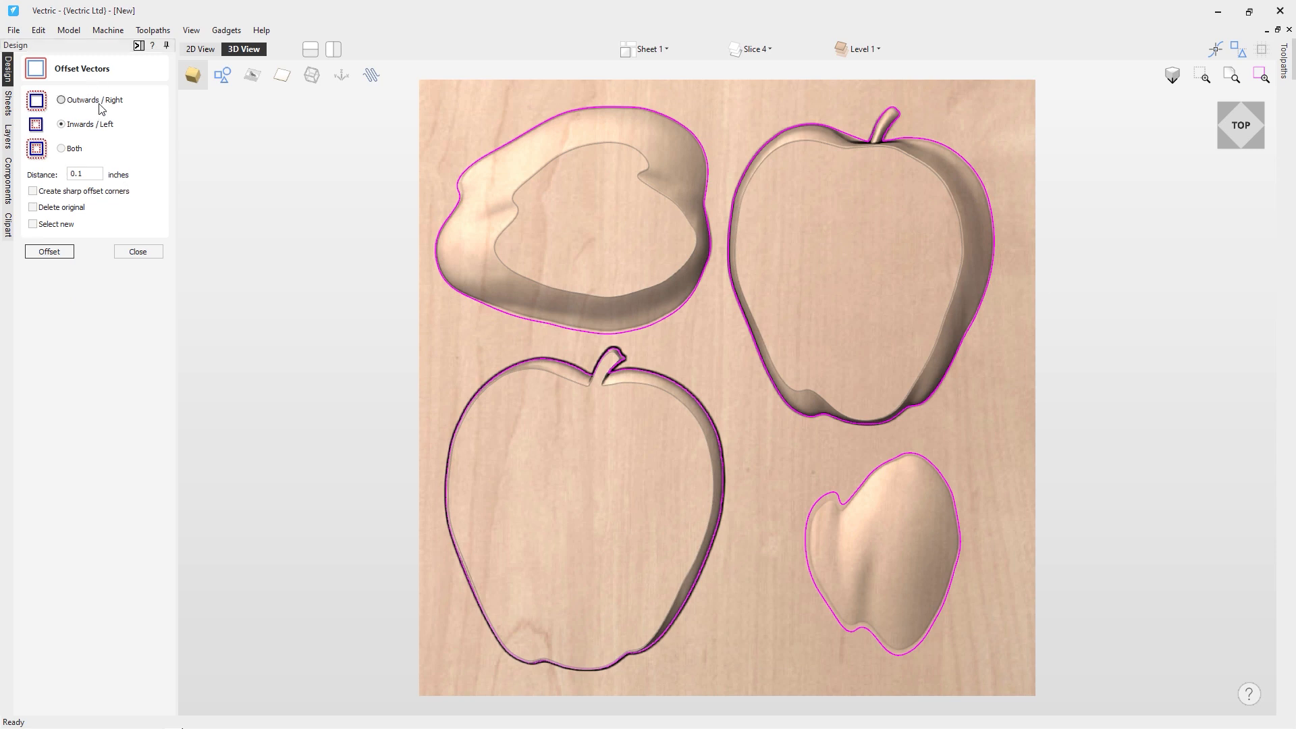
pyautogui.click(92, 174)
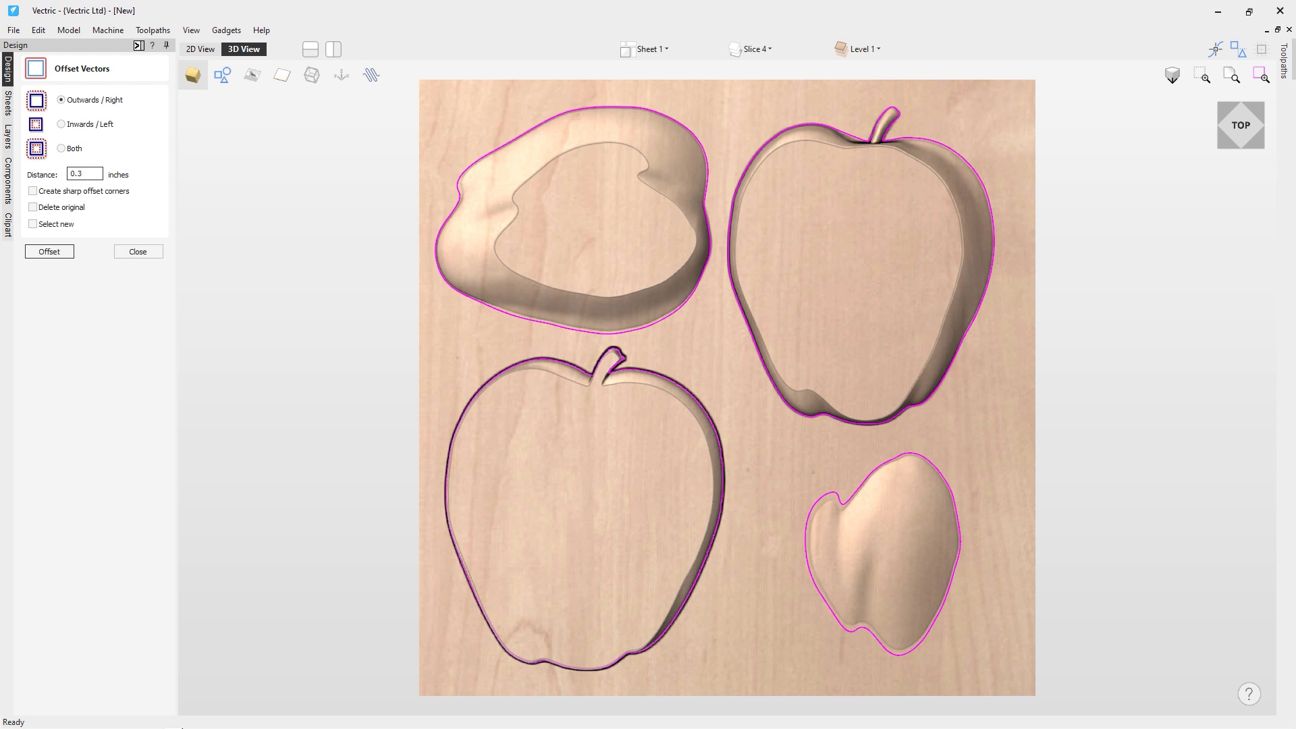
pyautogui.click(66, 227)
pyautogui.click(52, 254)
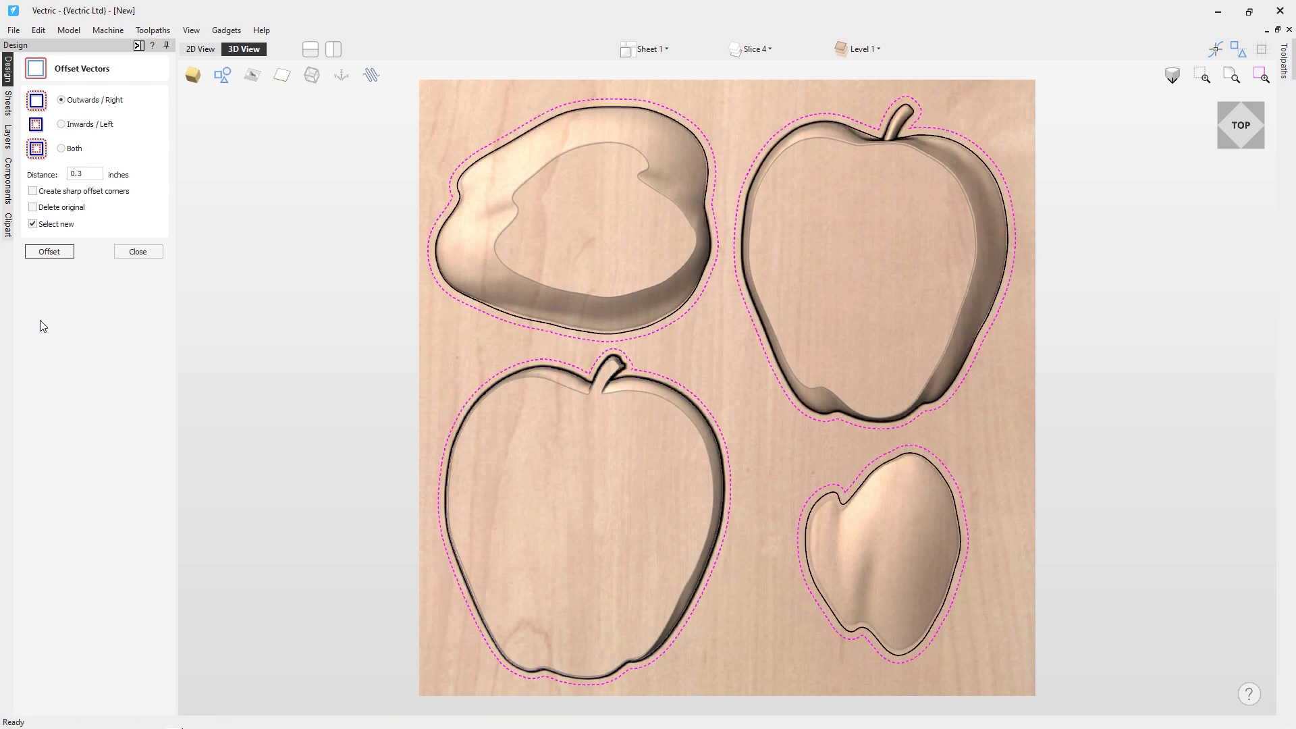
# Group the new offset outlines, finish offsetting, and select the group of inner slice outlines
pyautogui.rightClick(591, 370)
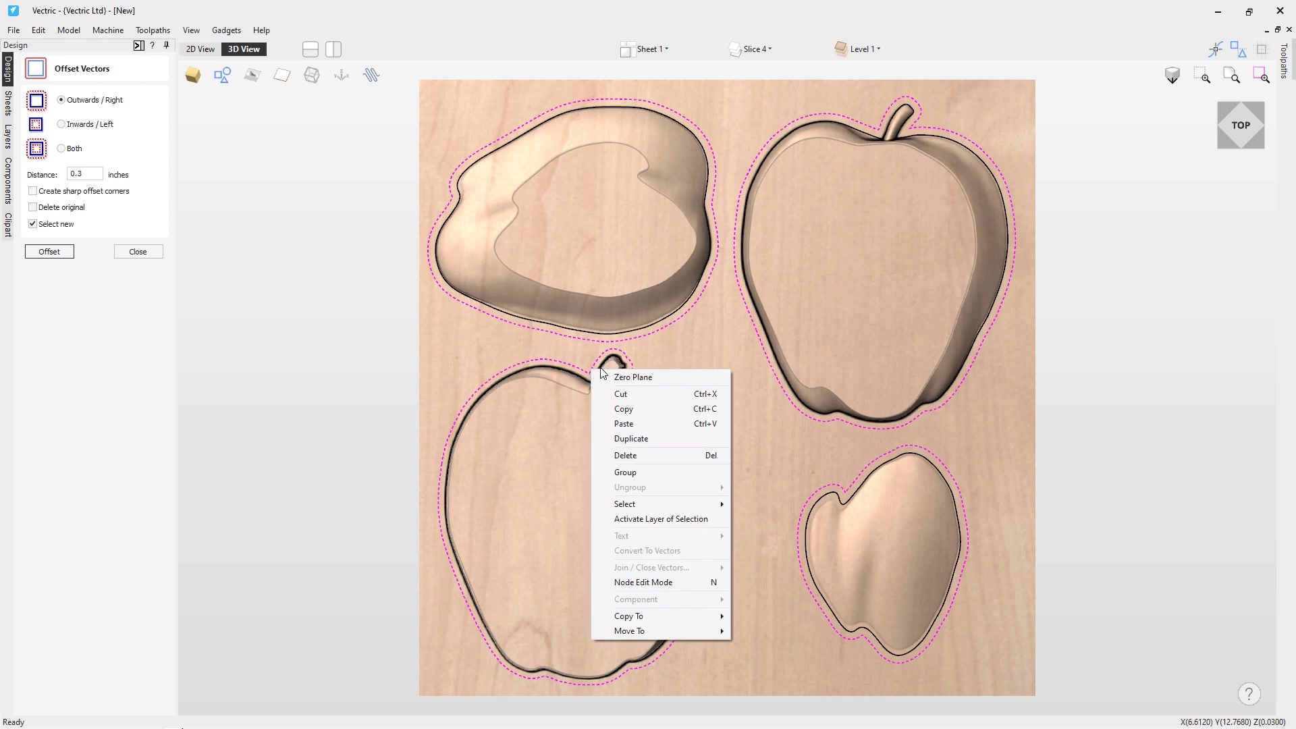
pyautogui.click(673, 472)
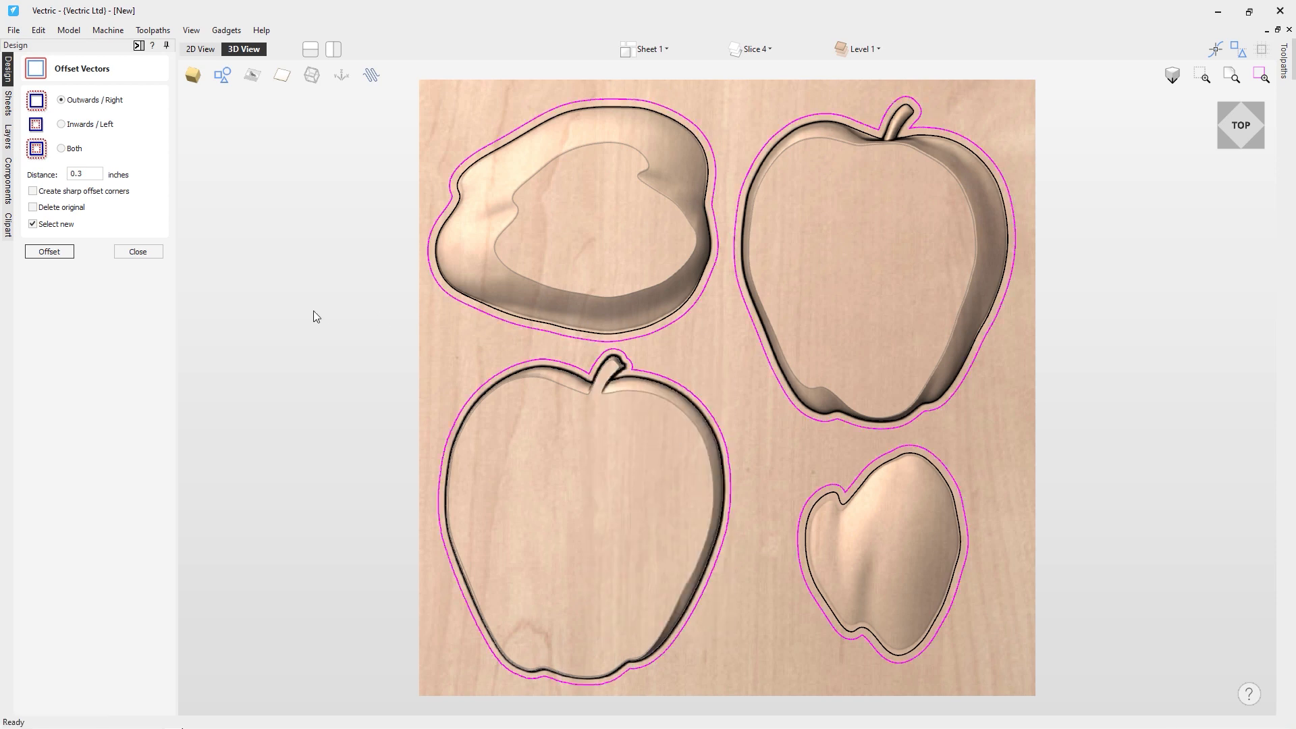
pyautogui.click(138, 251)
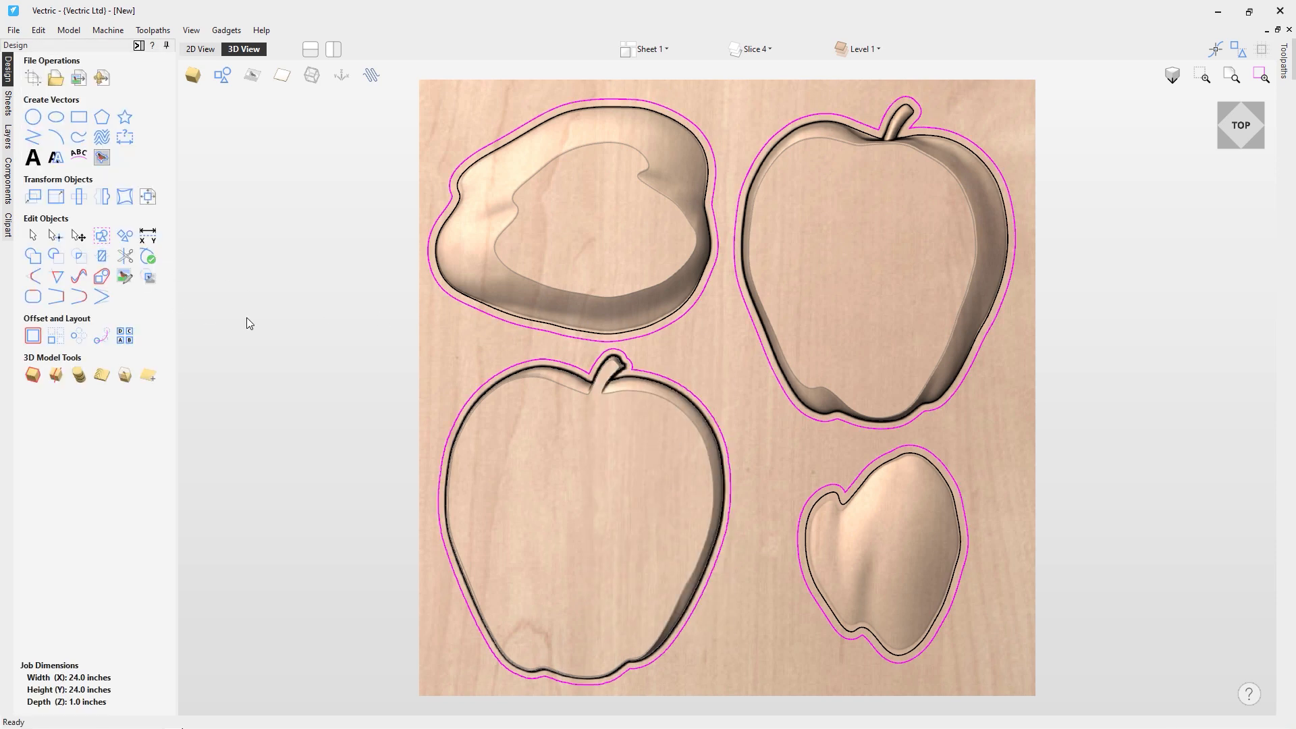
pyautogui.click(576, 390)
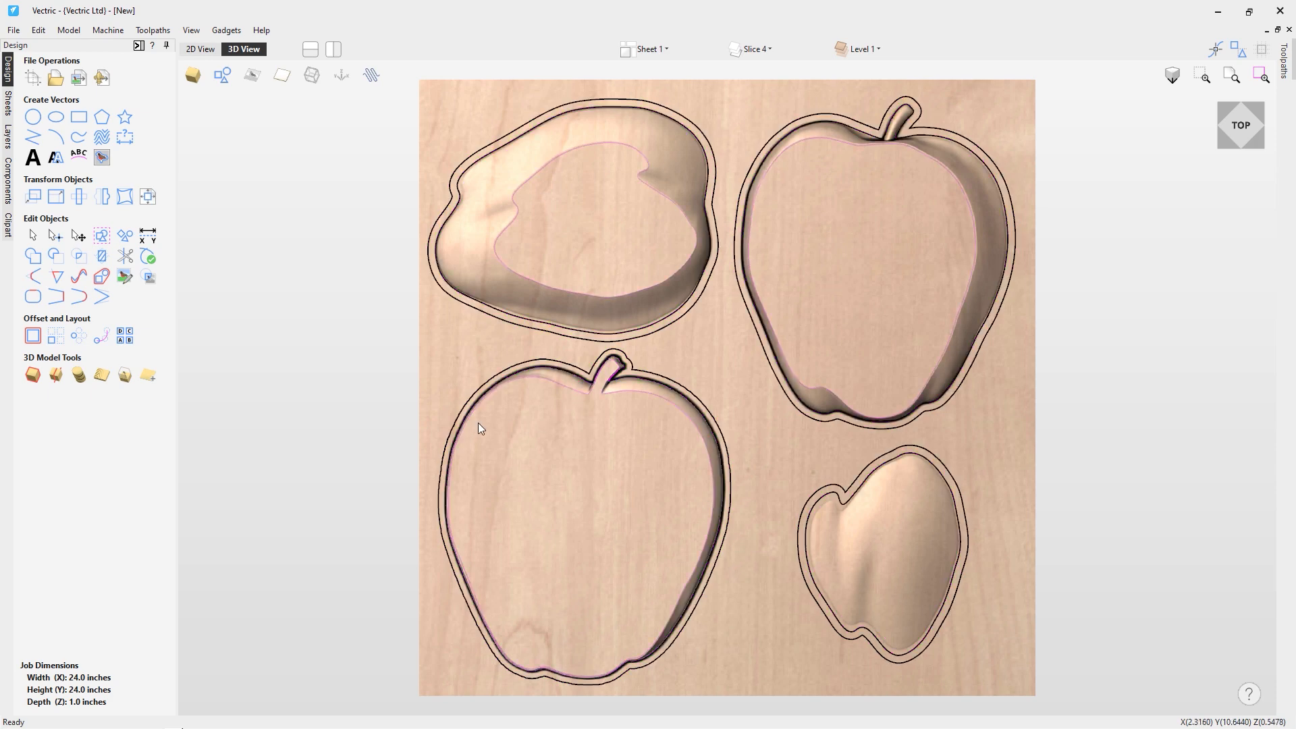
# Set the material's Z-zero to the machine bed, check the model height, and accept the setup with a 1.0 inch thickness
pyautogui.click(138, 45)
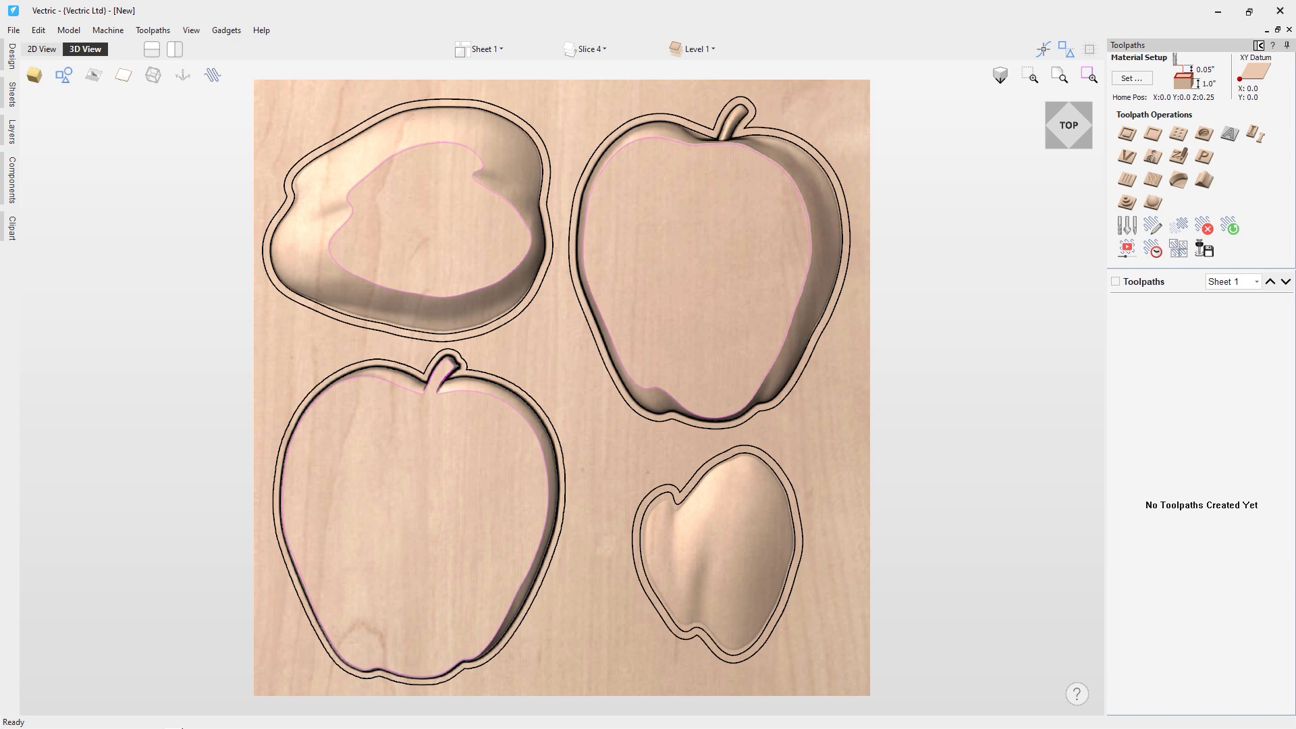
pyautogui.click(1141, 78)
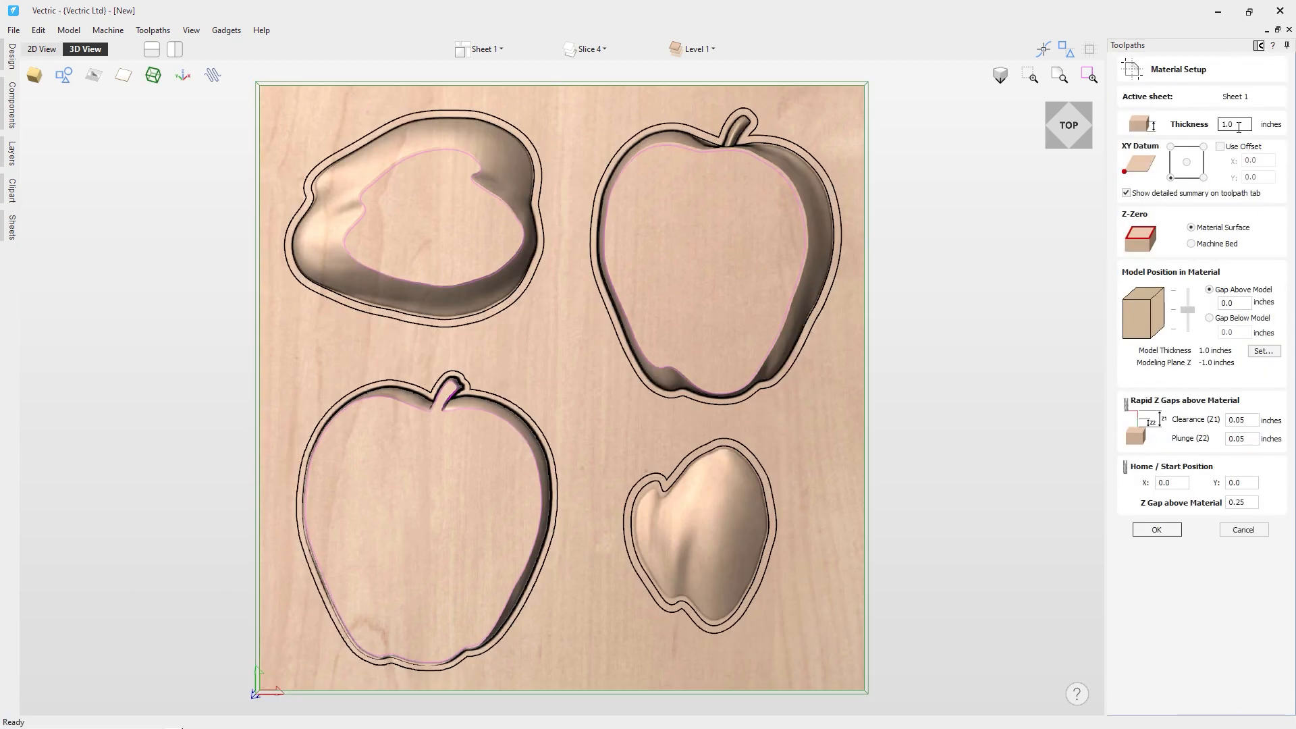
pyautogui.click(1191, 245)
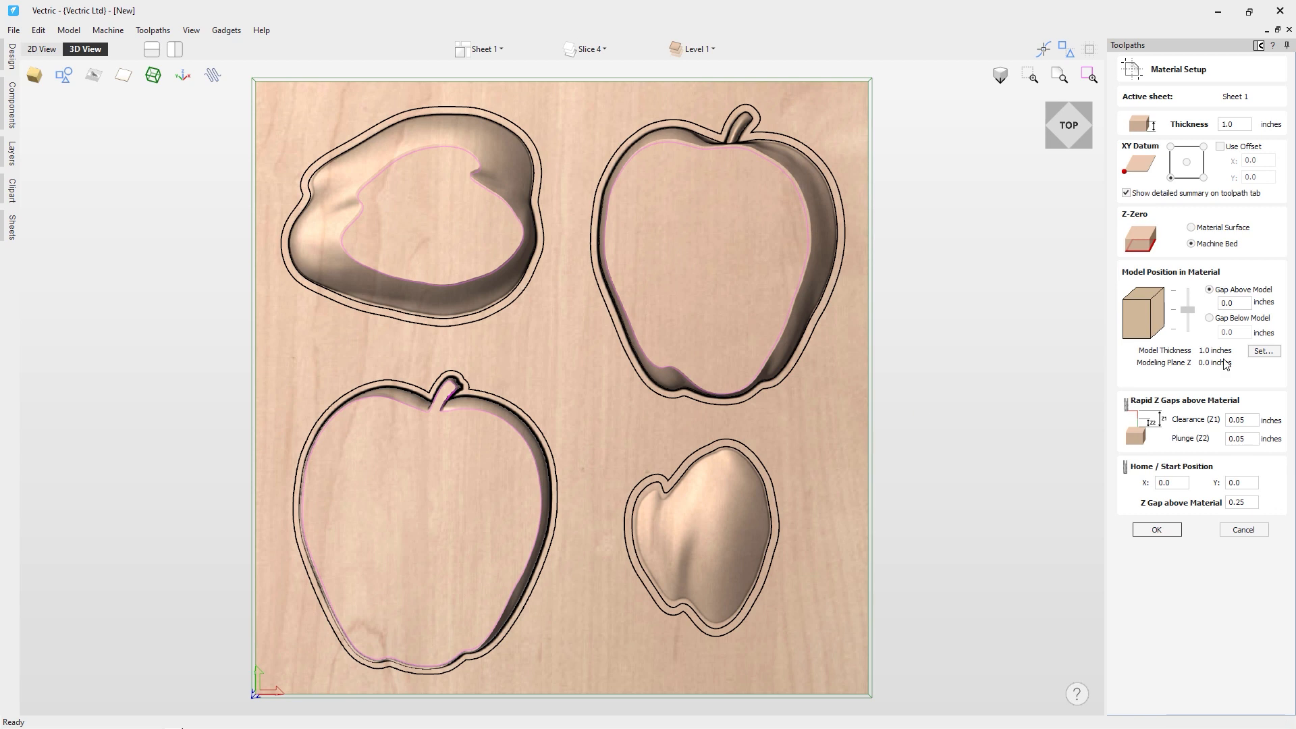
pyautogui.click(1264, 351)
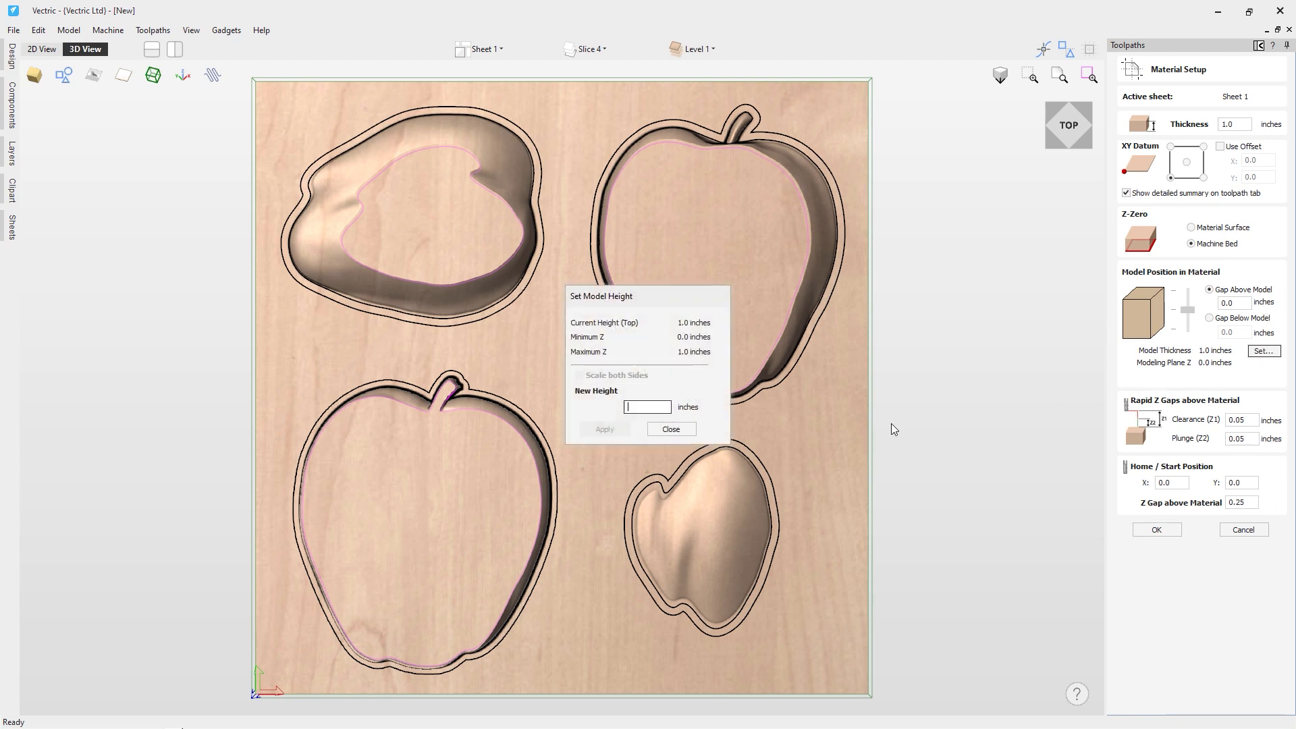
pyautogui.click(647, 407)
pyautogui.moveTo(660, 424); pyautogui.dragTo(687, 330)
pyautogui.click(671, 429)
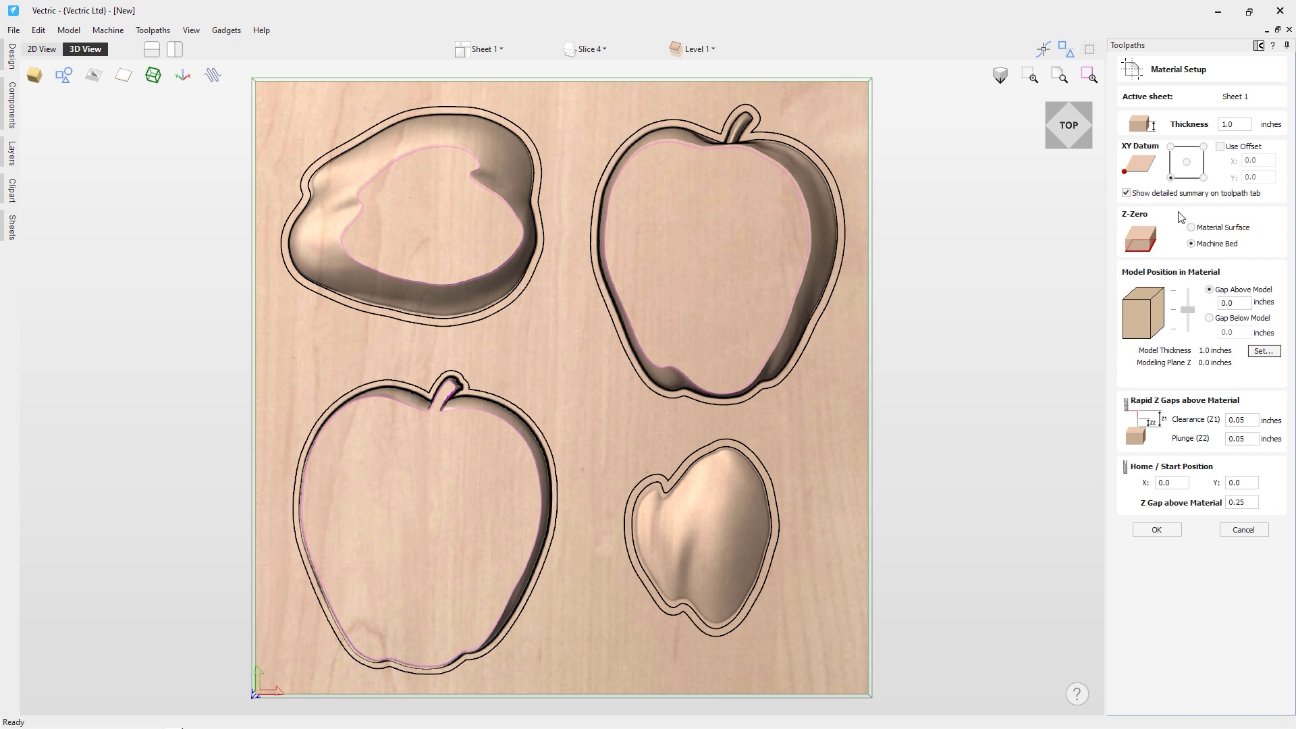
pyautogui.click(1240, 124)
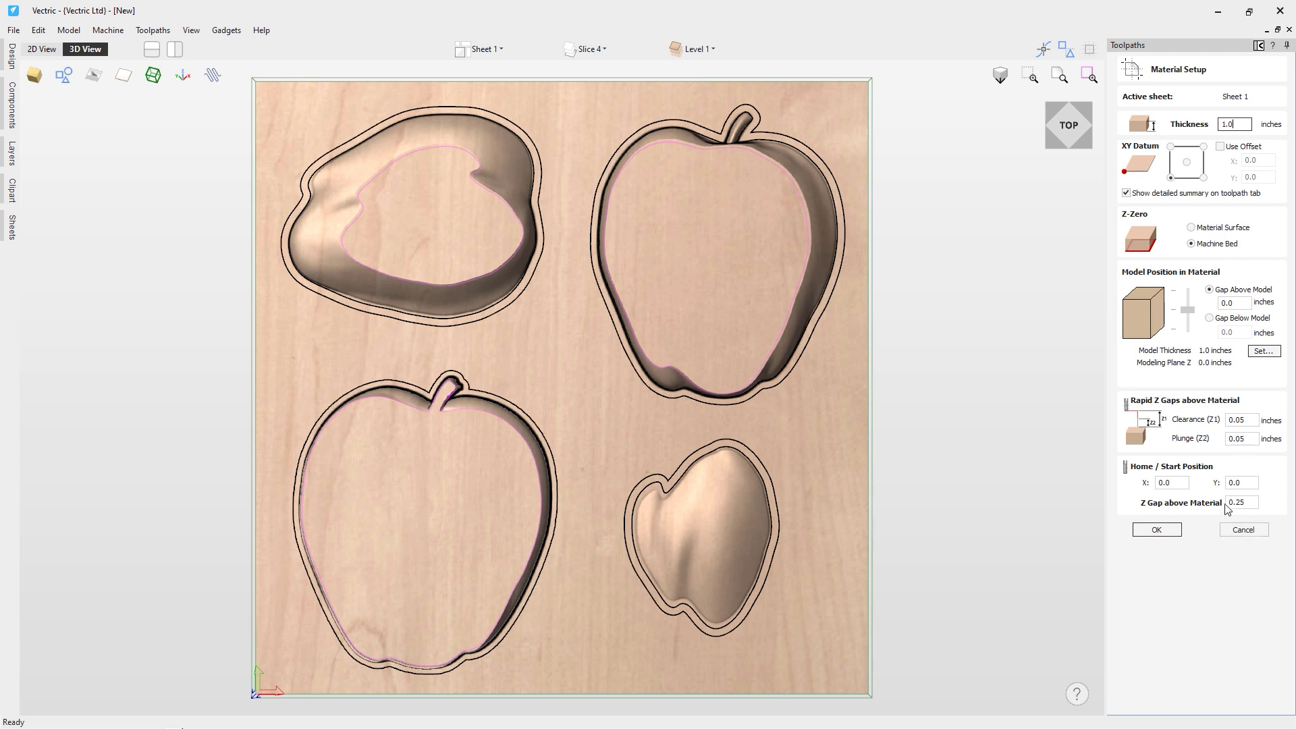
pyautogui.click(1156, 530)
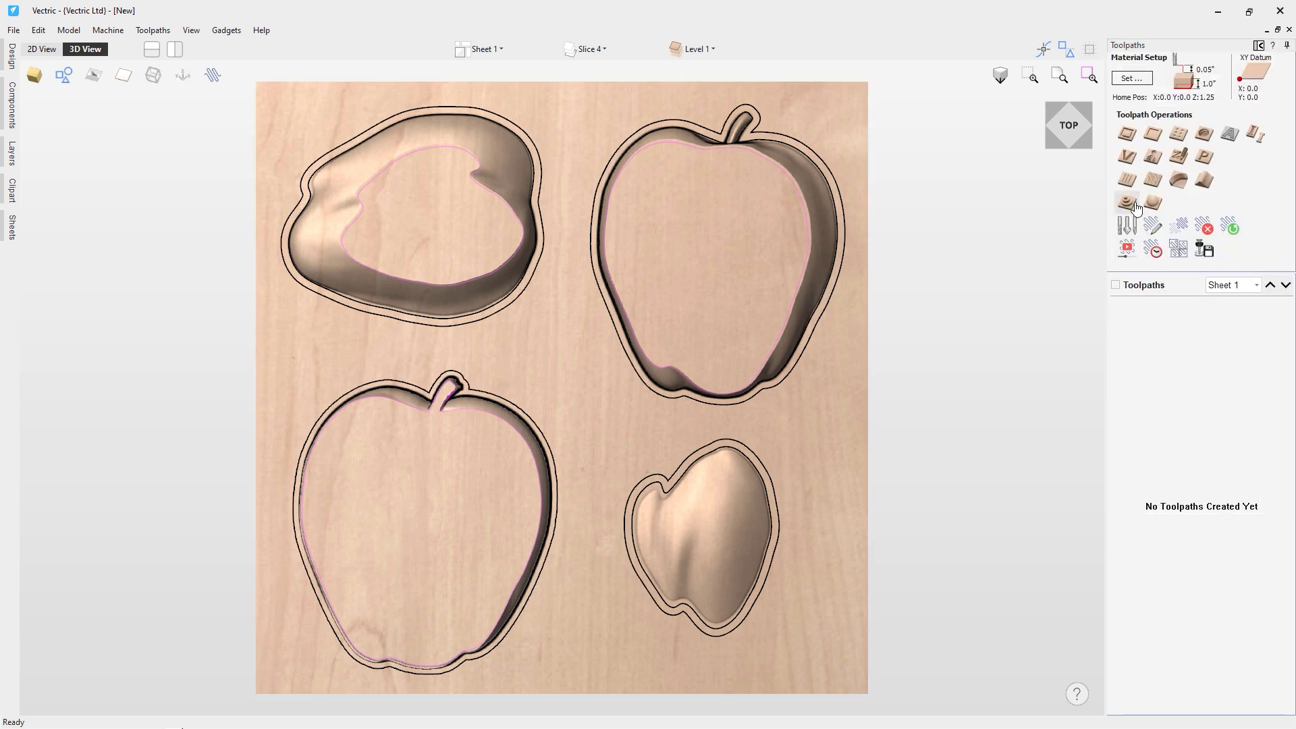
# Start a 3D rough machining toolpath using the Ball Nose (1/4") tool with its stepover set to 40%
pyautogui.click(1127, 202)
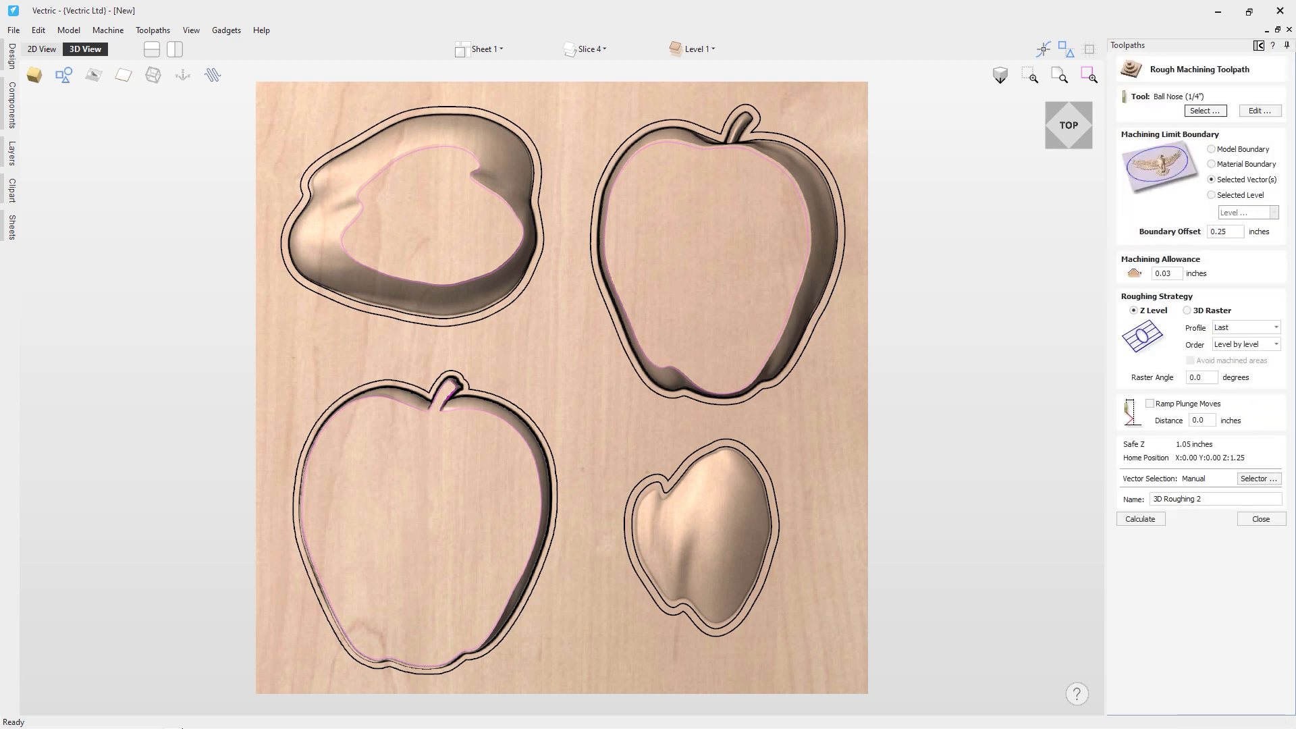
pyautogui.click(1201, 112)
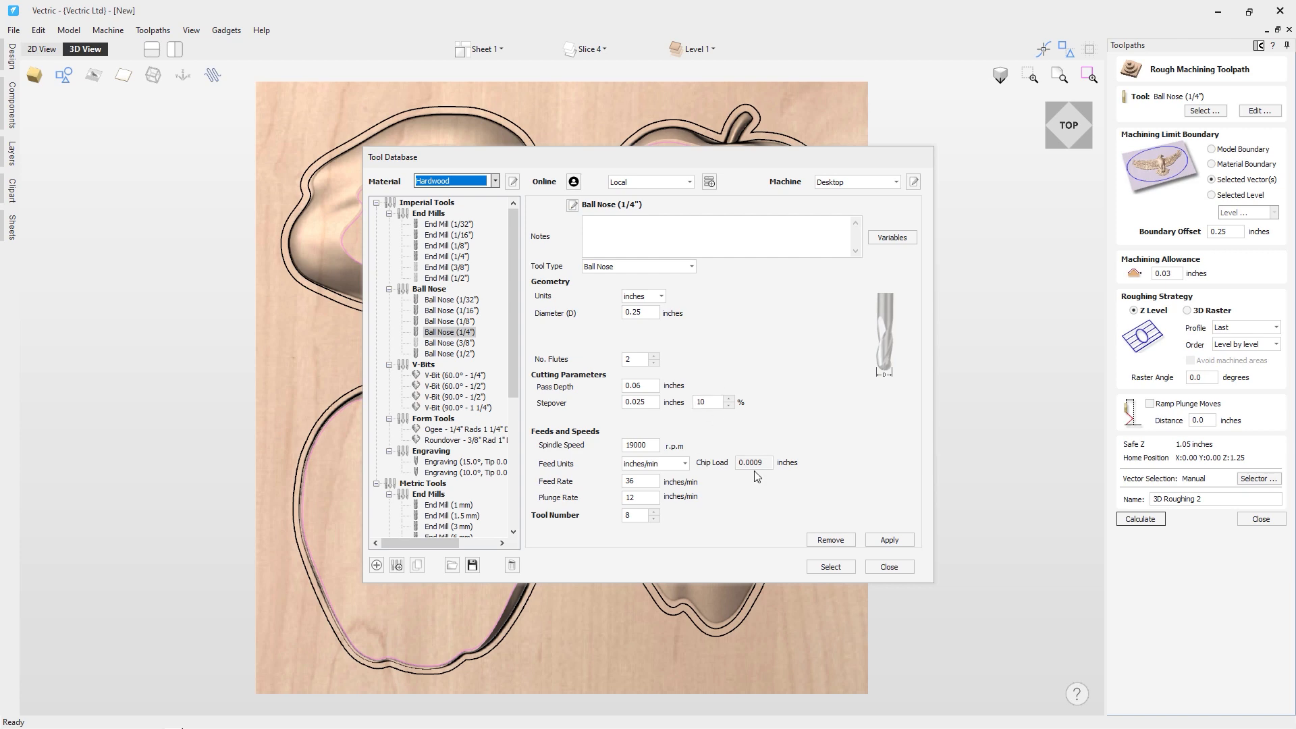
pyautogui.click(889, 567)
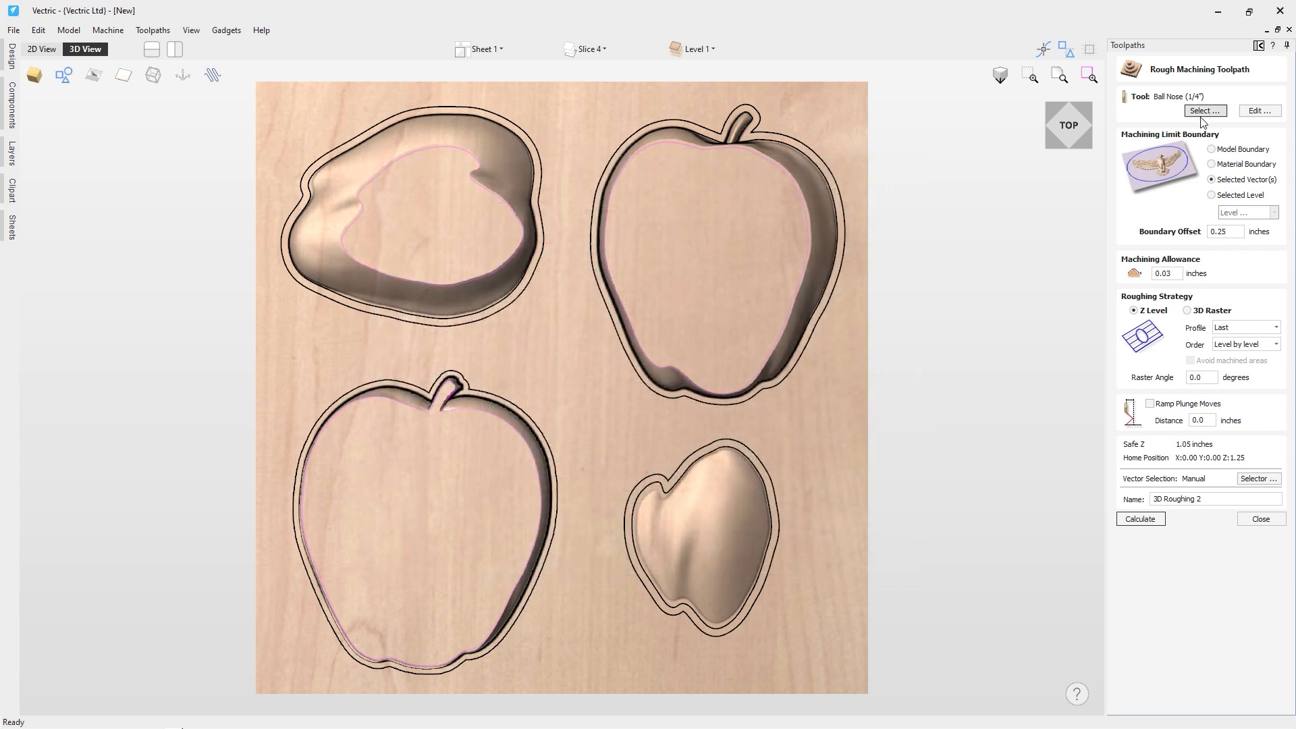
pyautogui.click(1260, 111)
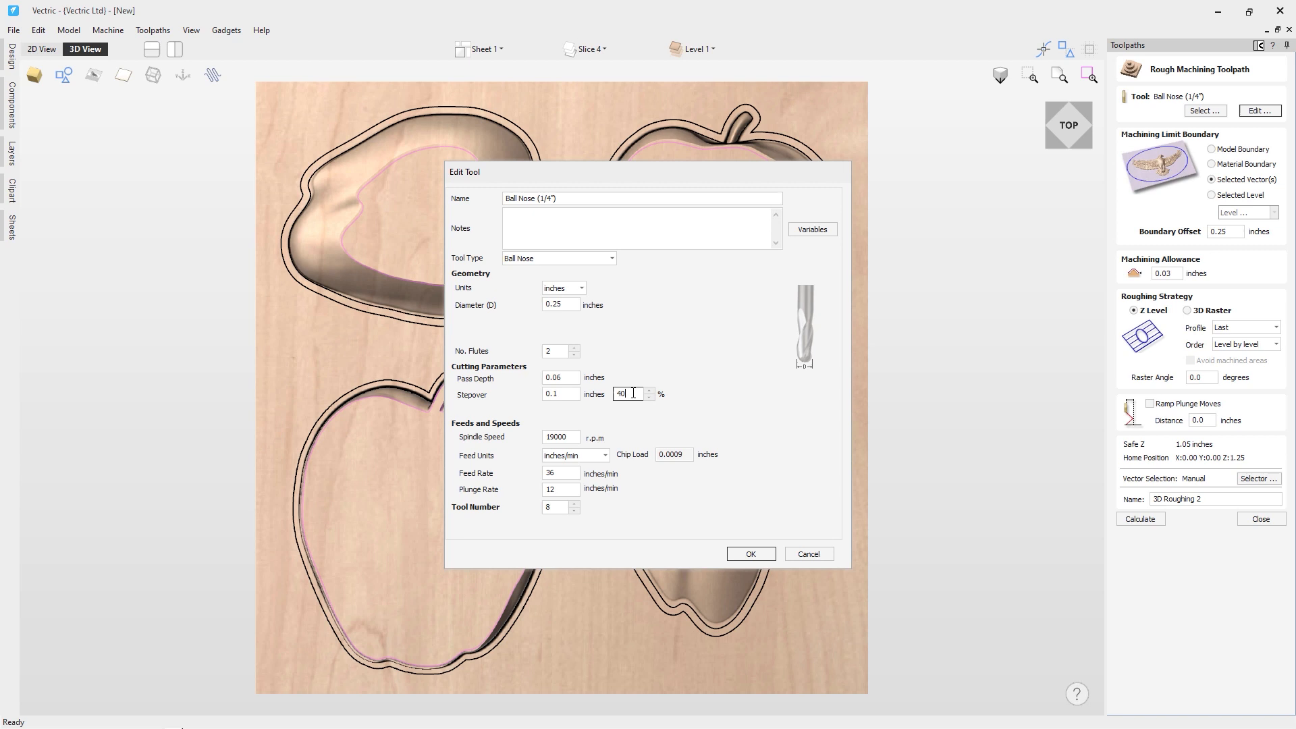
pyautogui.click(770, 556)
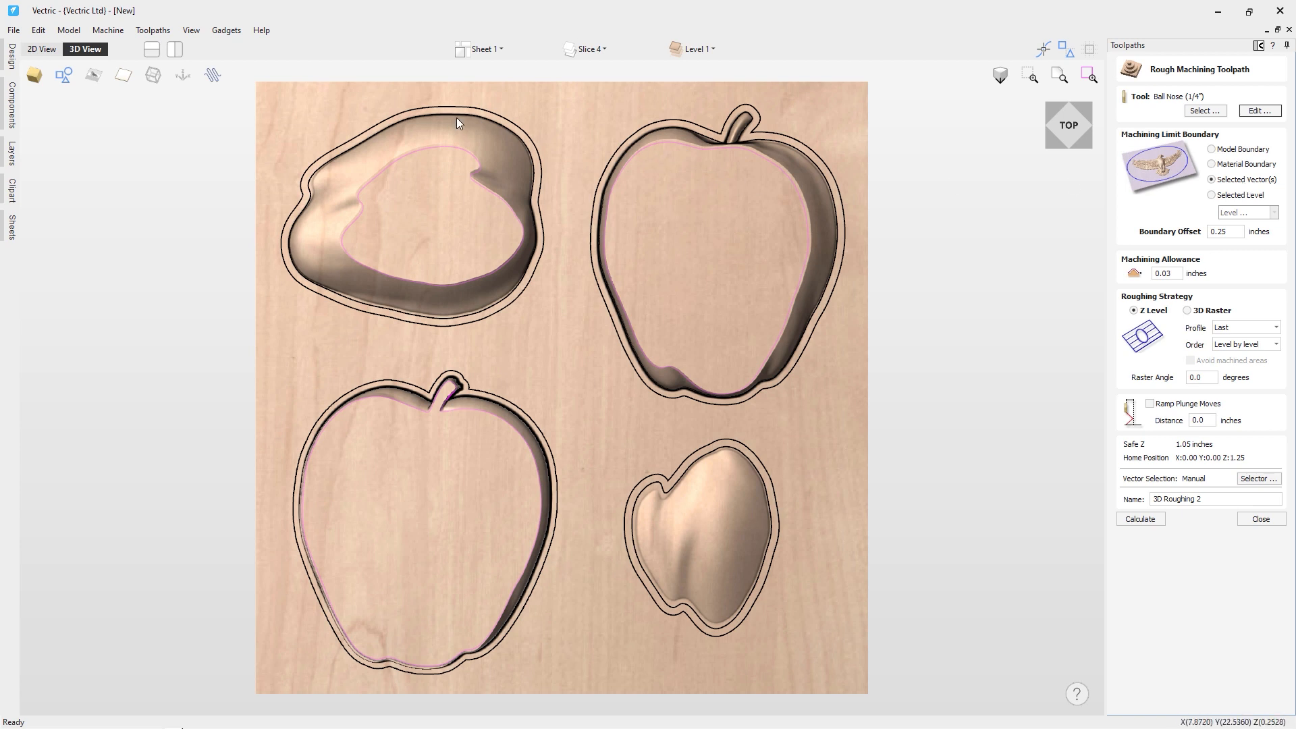
# Add the offset outlines to the roughing boundary selection, keep the 0.25 inch offset and 0.03 inch allowance, and calculate it as 3D Roughing
pyautogui.click(492, 115)
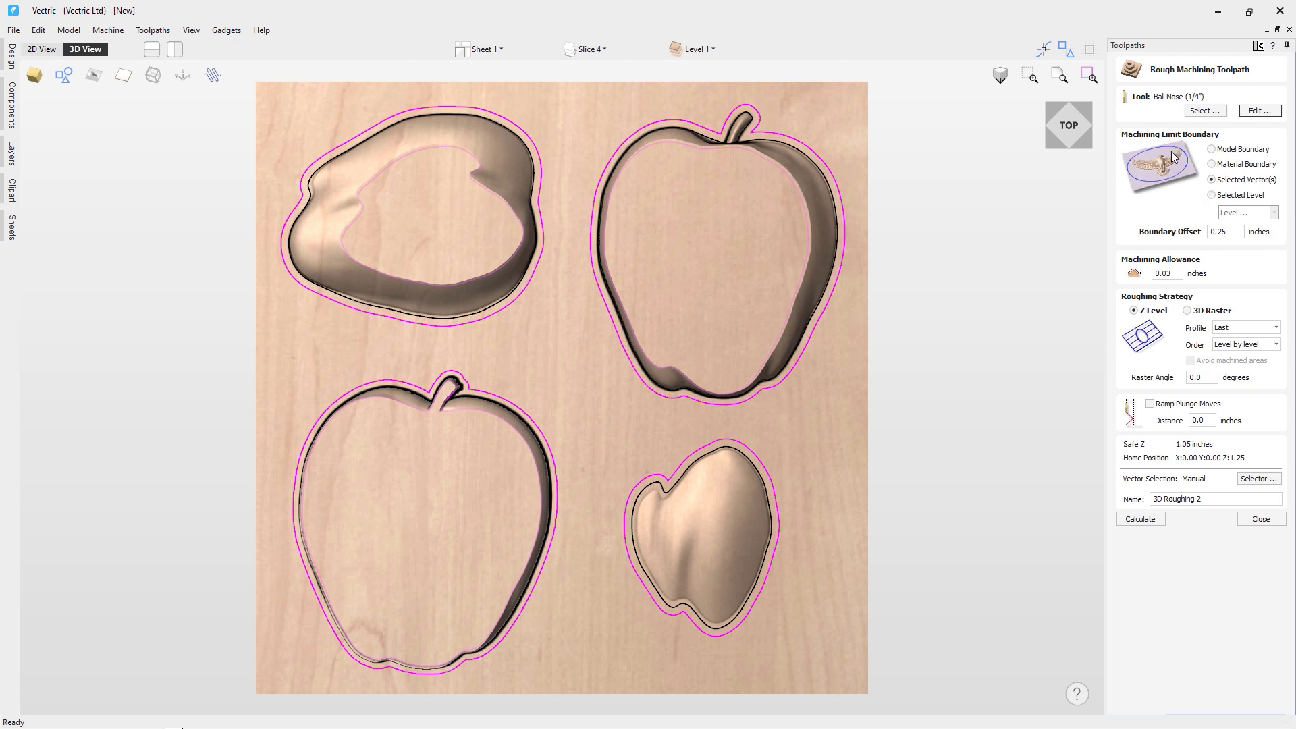
pyautogui.click(1244, 231)
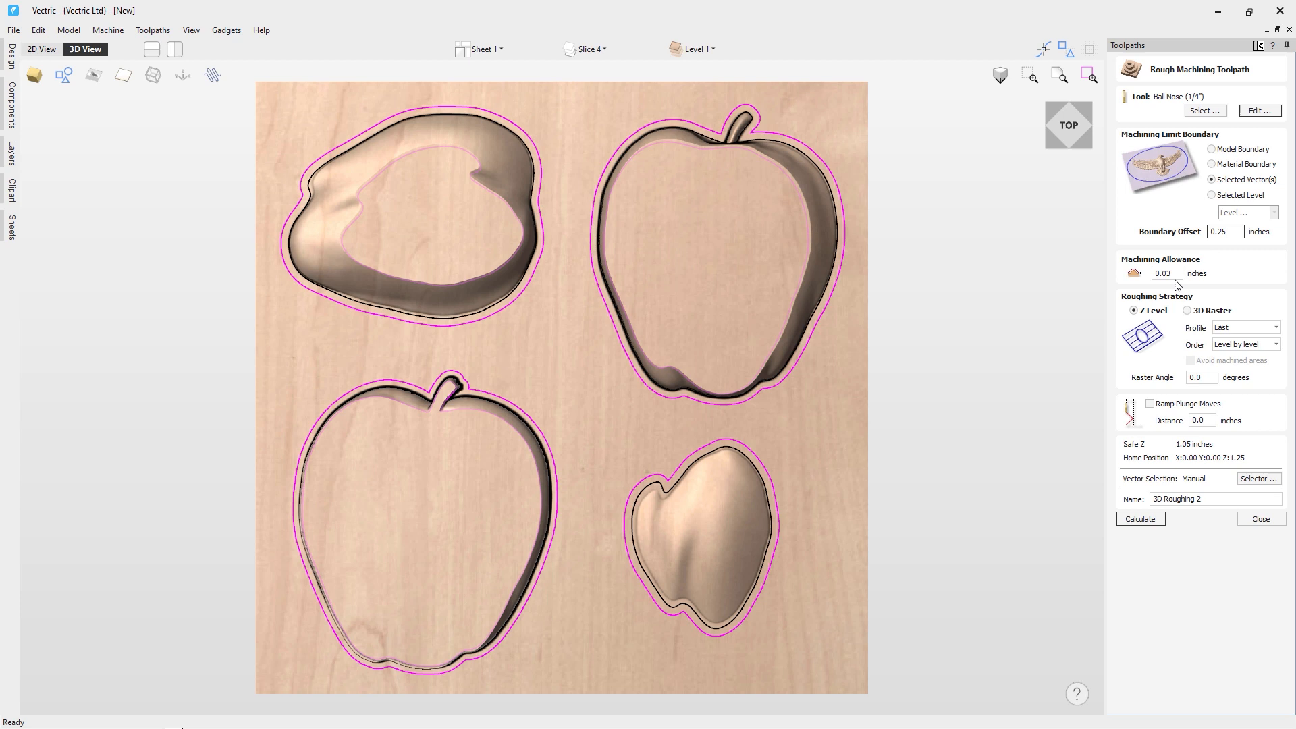
pyautogui.click(1176, 275)
pyautogui.click(1214, 500)
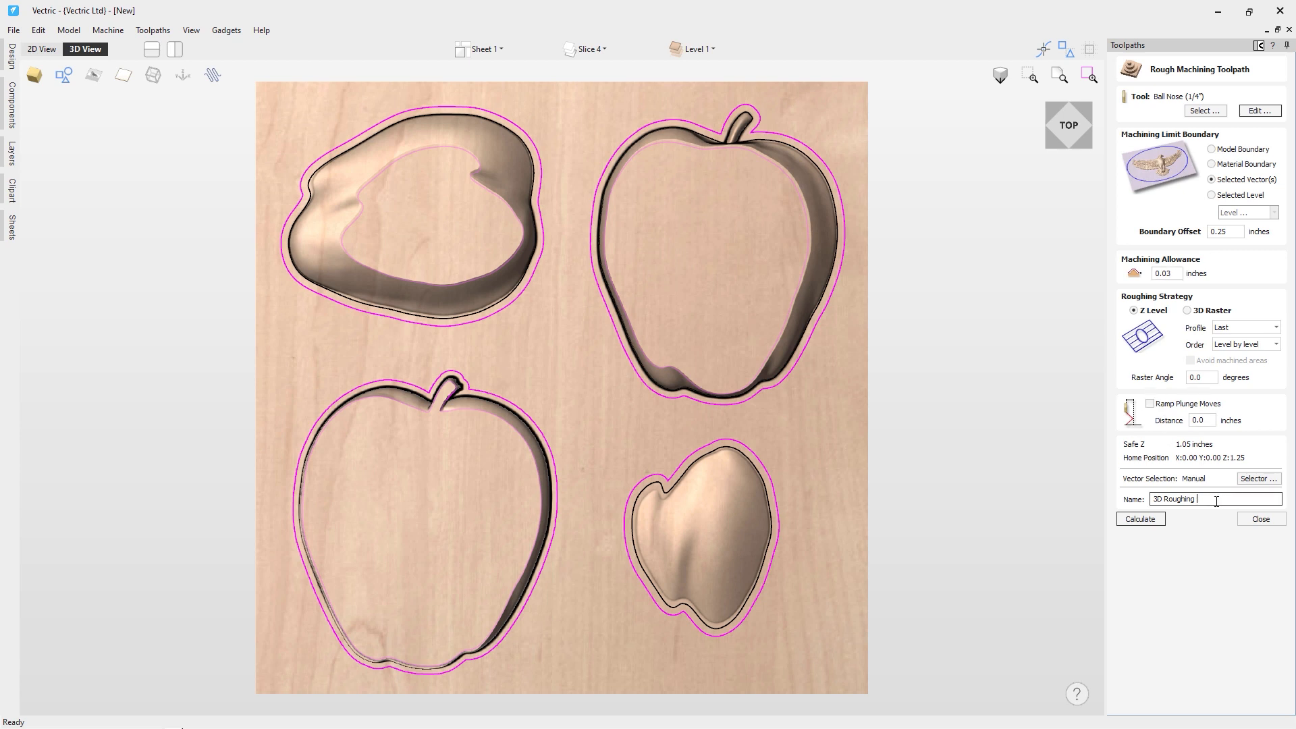
pyautogui.click(1148, 520)
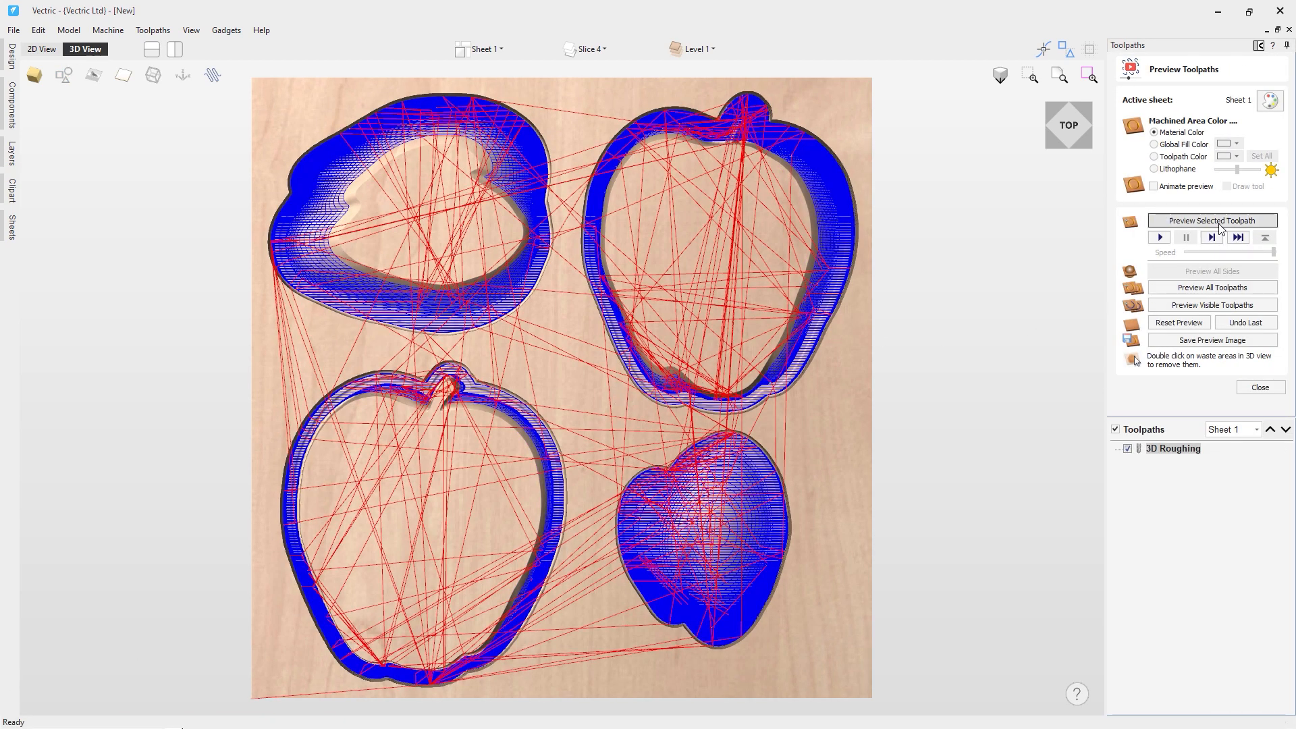
# Preview the 3D Roughing toolpath with animation and the tool drawn, inspect the carved result, and close the preview
pyautogui.click(1179, 190)
pyautogui.click(1239, 192)
pyautogui.click(1212, 222)
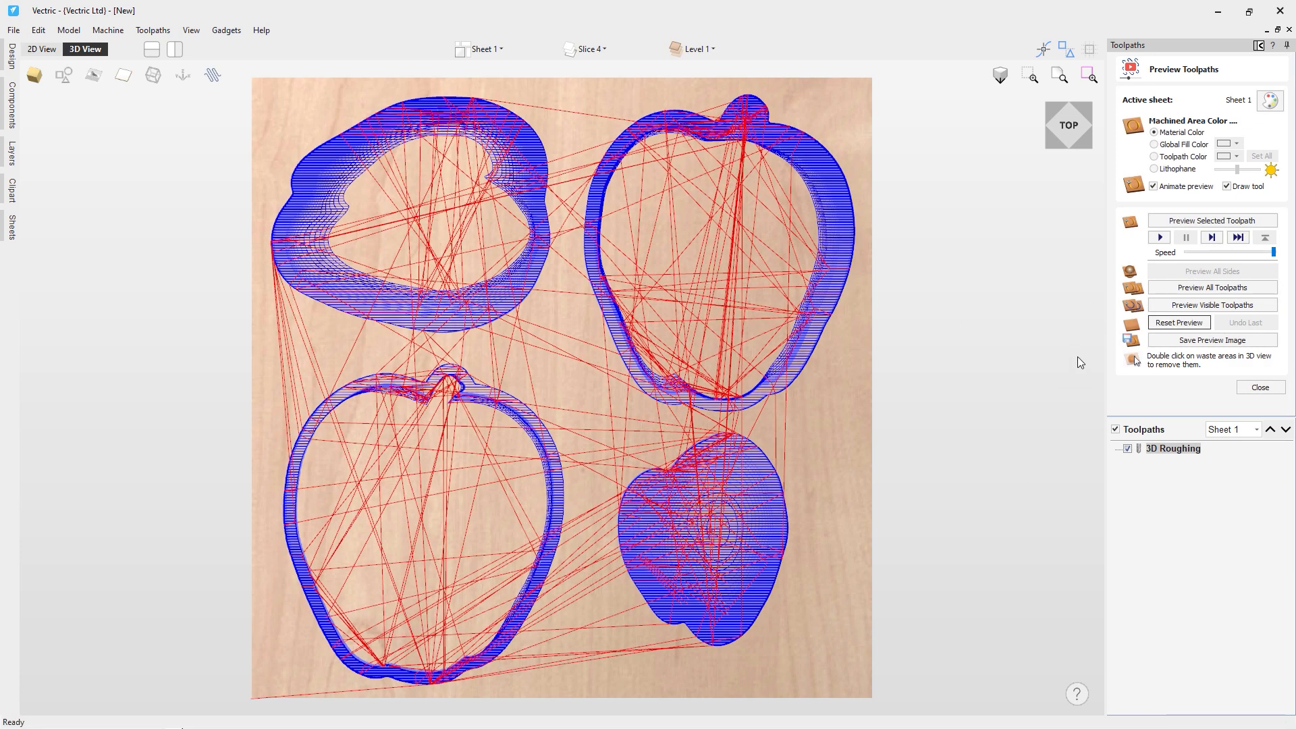
pyautogui.click(1203, 222)
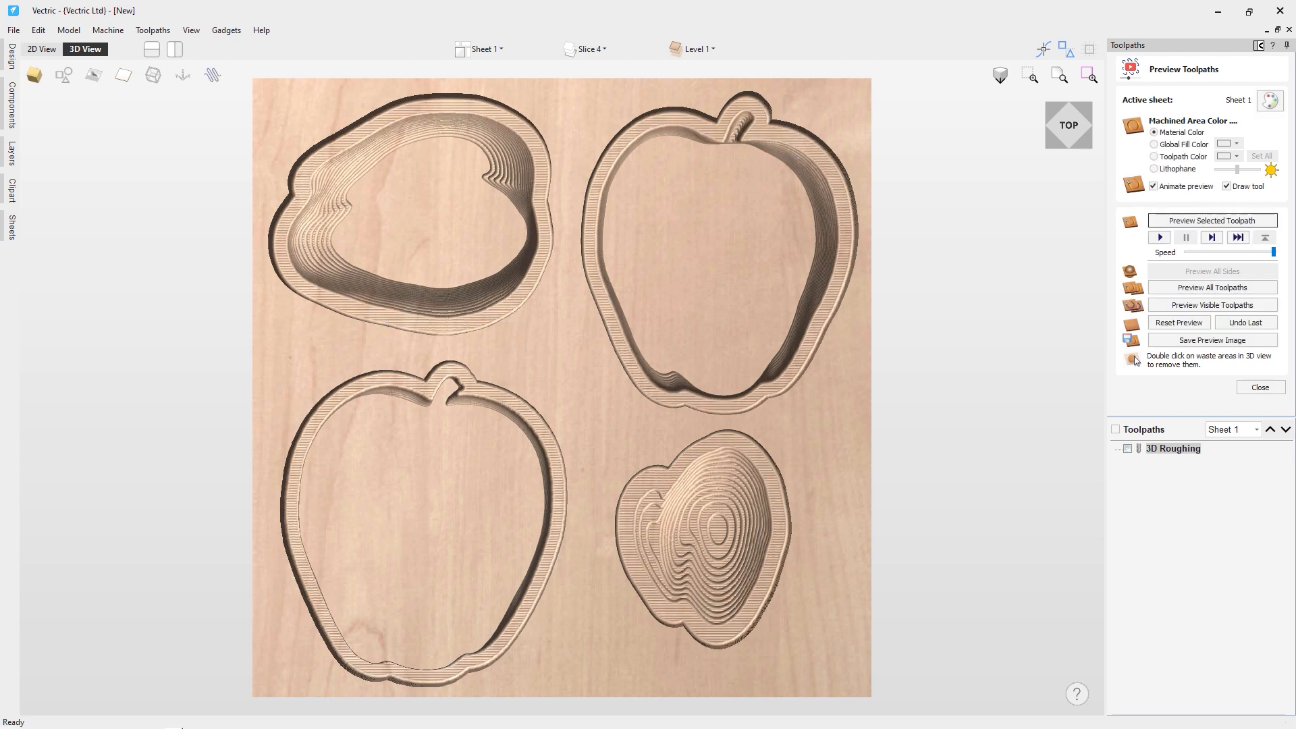
pyautogui.moveTo(585, 475); pyautogui.dragTo(673, 485)
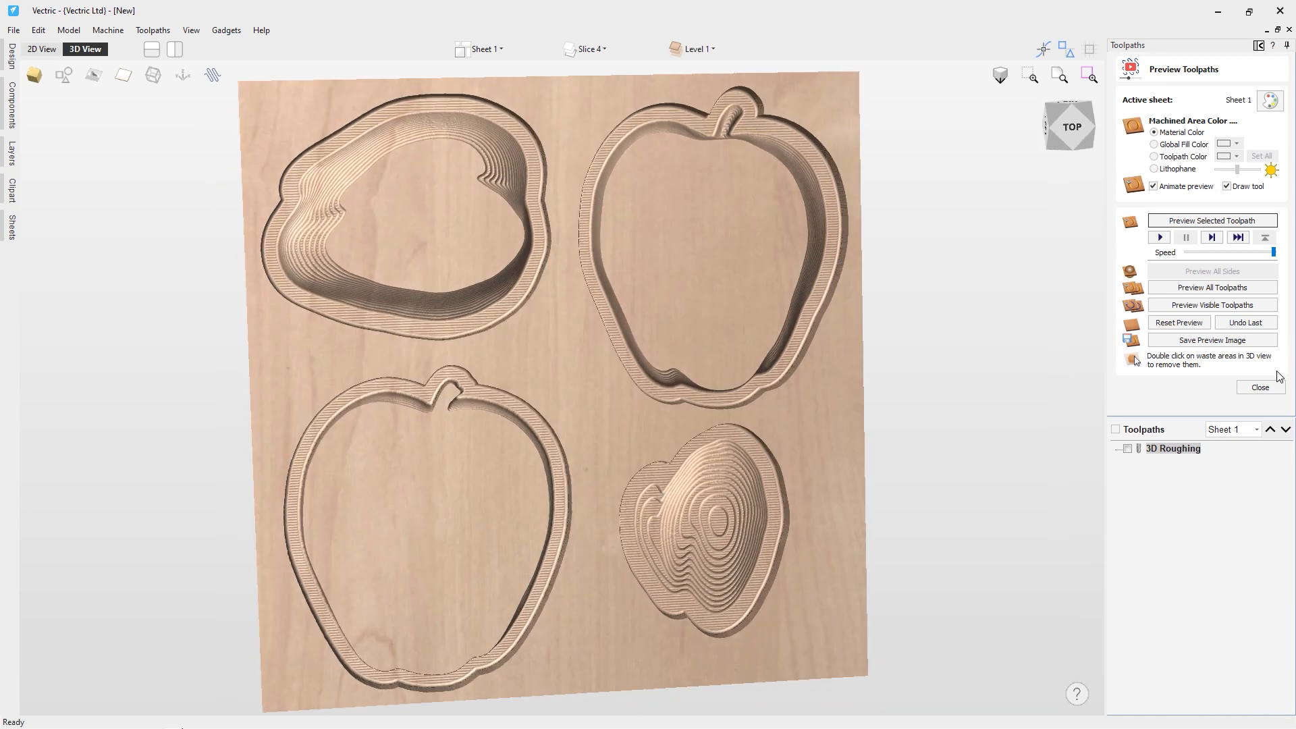
pyautogui.click(1260, 388)
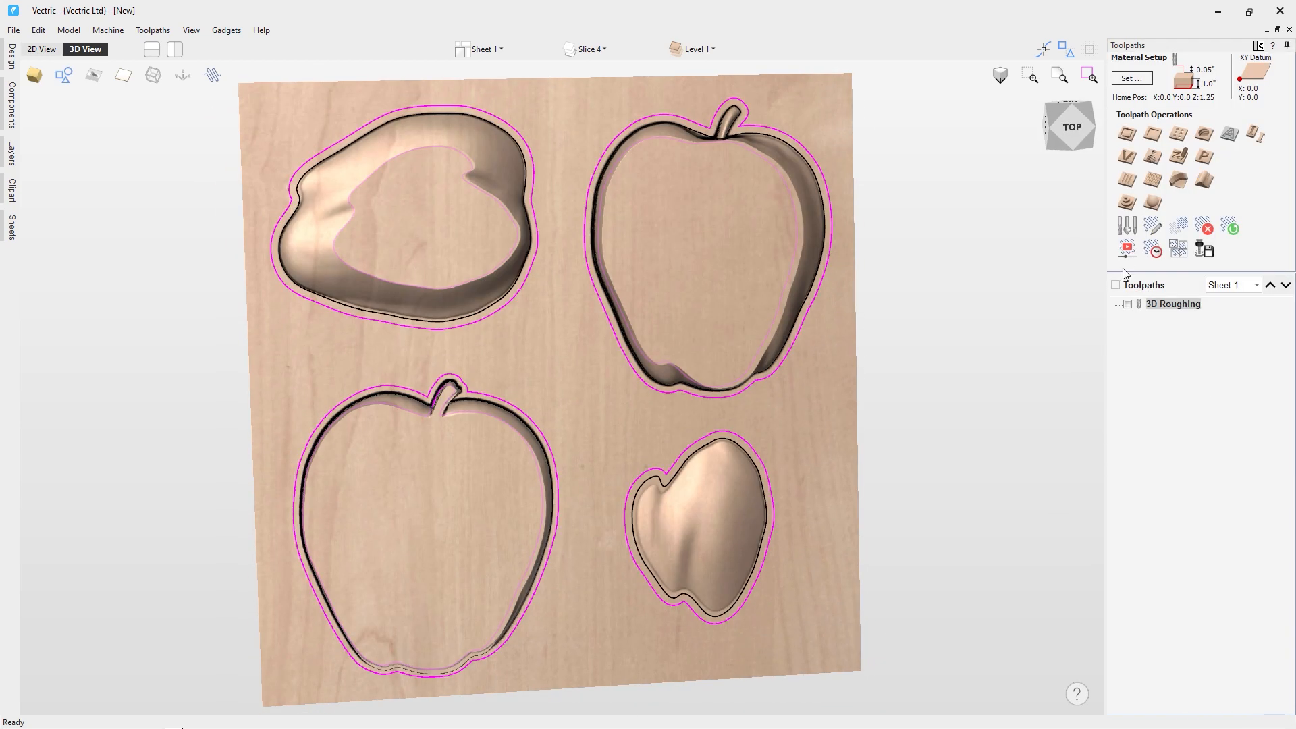
# Start a 3D finish machining toolpath and replace its tool with the Ball Nose (1/4")
pyautogui.click(1147, 208)
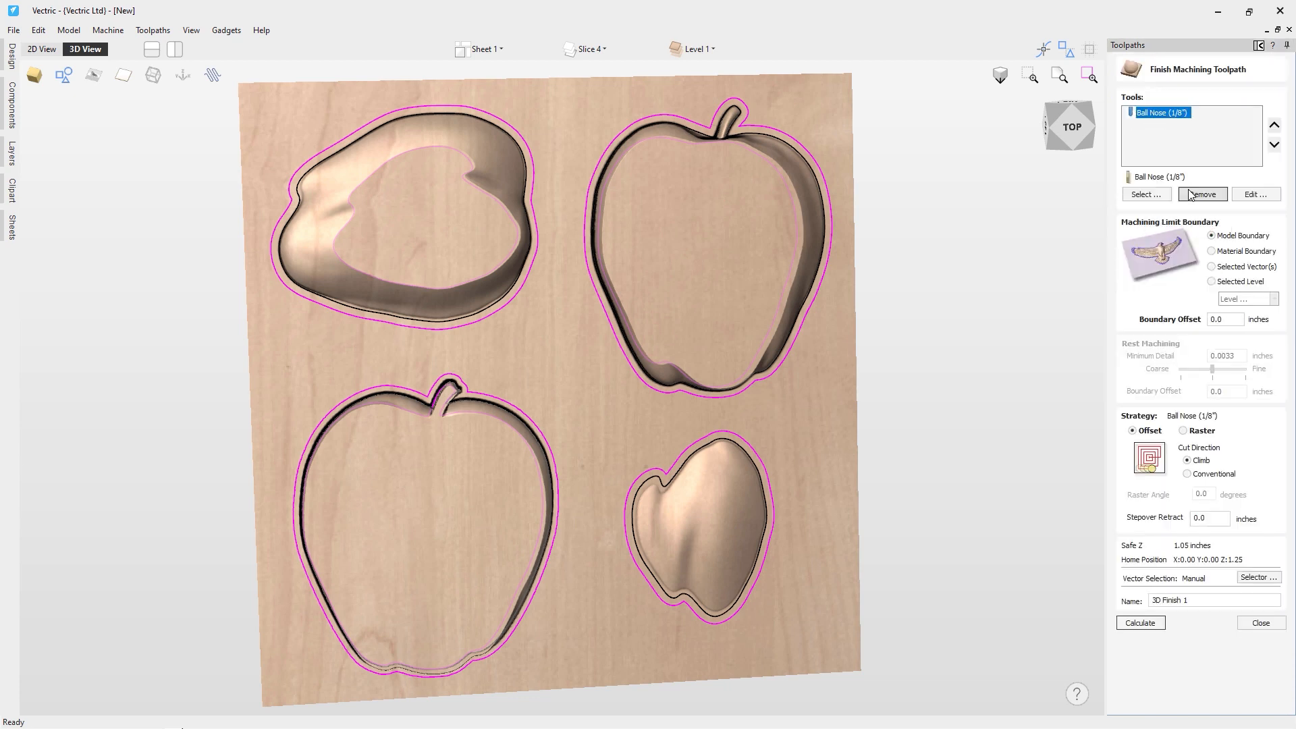
pyautogui.click(1195, 195)
pyautogui.click(1154, 195)
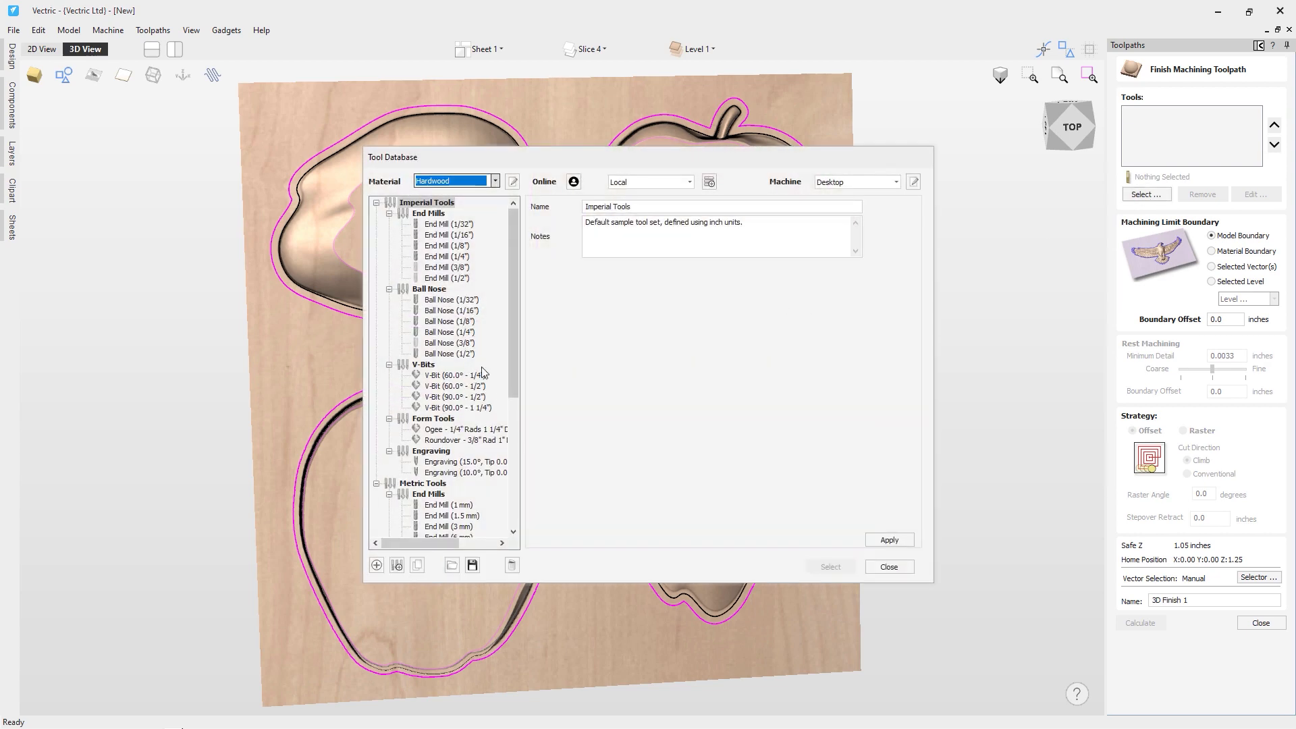
pyautogui.click(450, 332)
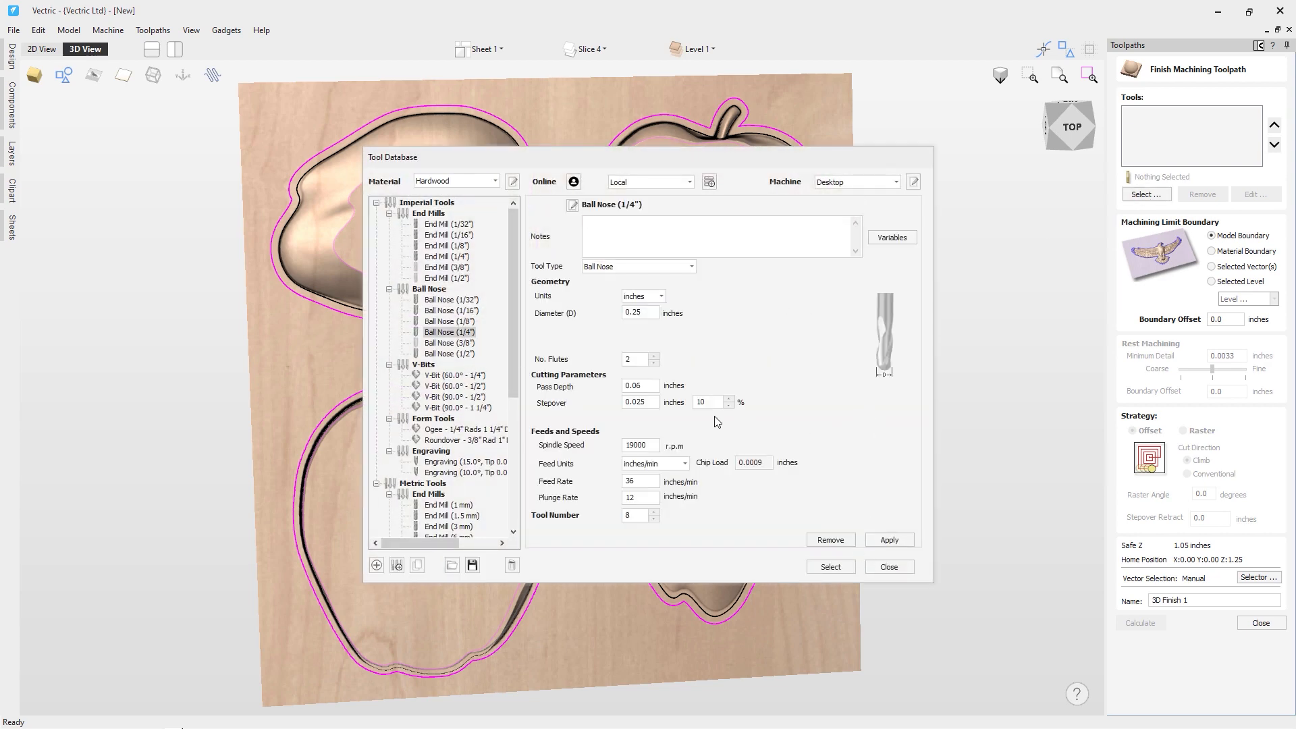
pyautogui.click(831, 567)
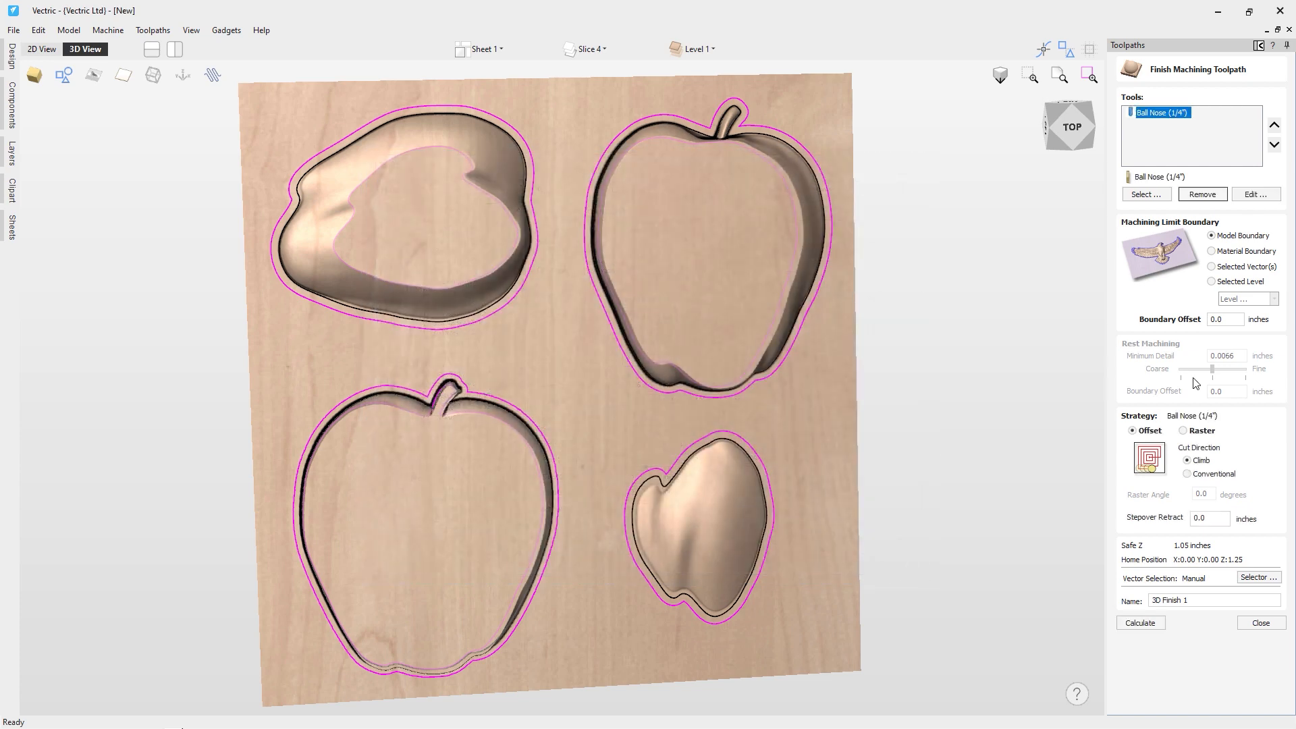
# Limit finishing to the selected vectors with the Offset strategy, name the toolpath 3D Finish, and calculate it
pyautogui.click(1238, 269)
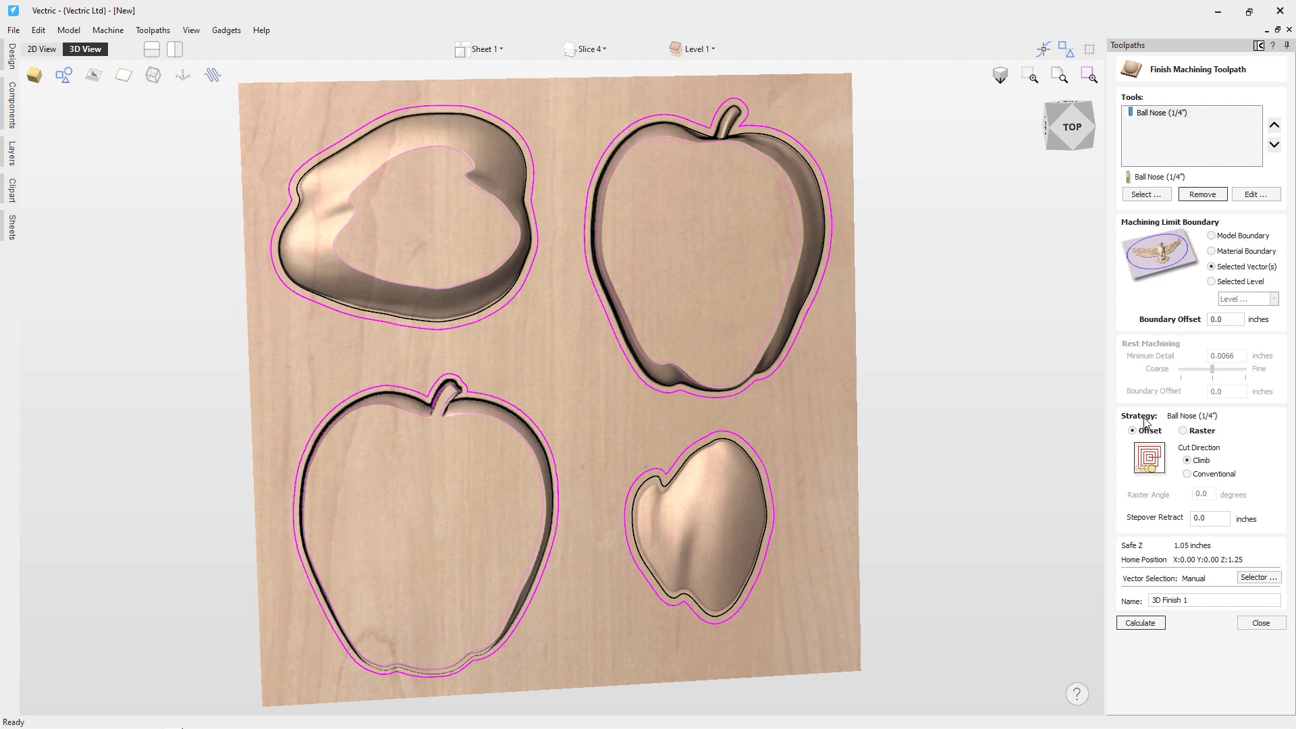
pyautogui.click(1195, 600)
pyautogui.click(1140, 622)
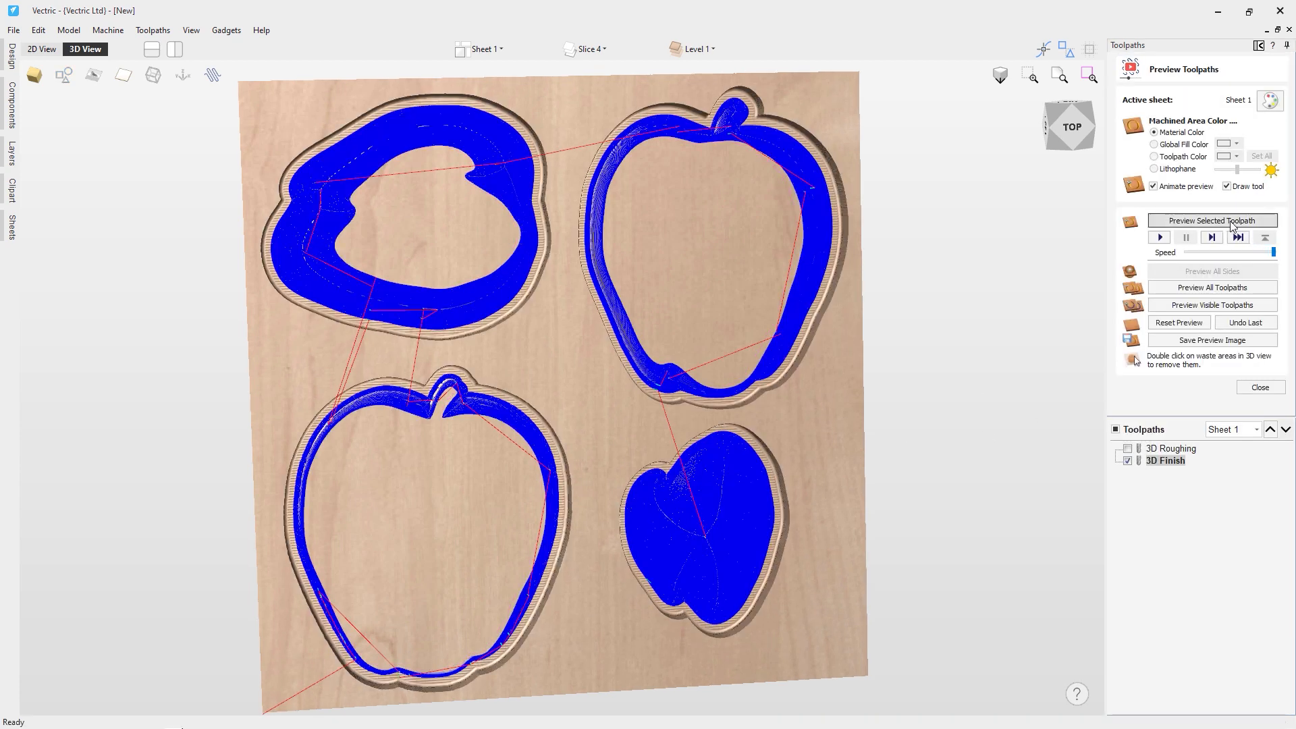
# Preview the 3D Finish toolpath, inspect the carved slices from different angles, and close the preview
pyautogui.click(1231, 221)
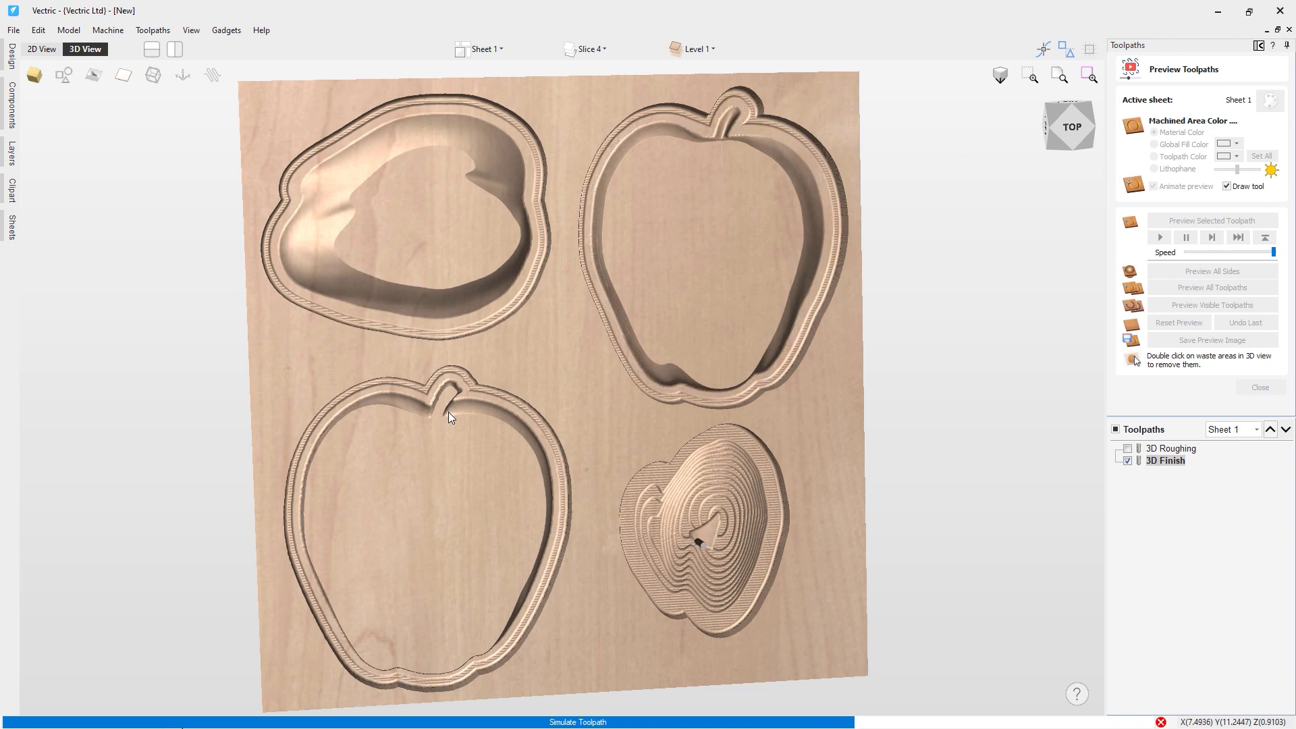
pyautogui.moveTo(555, 428); pyautogui.dragTo(606, 342)
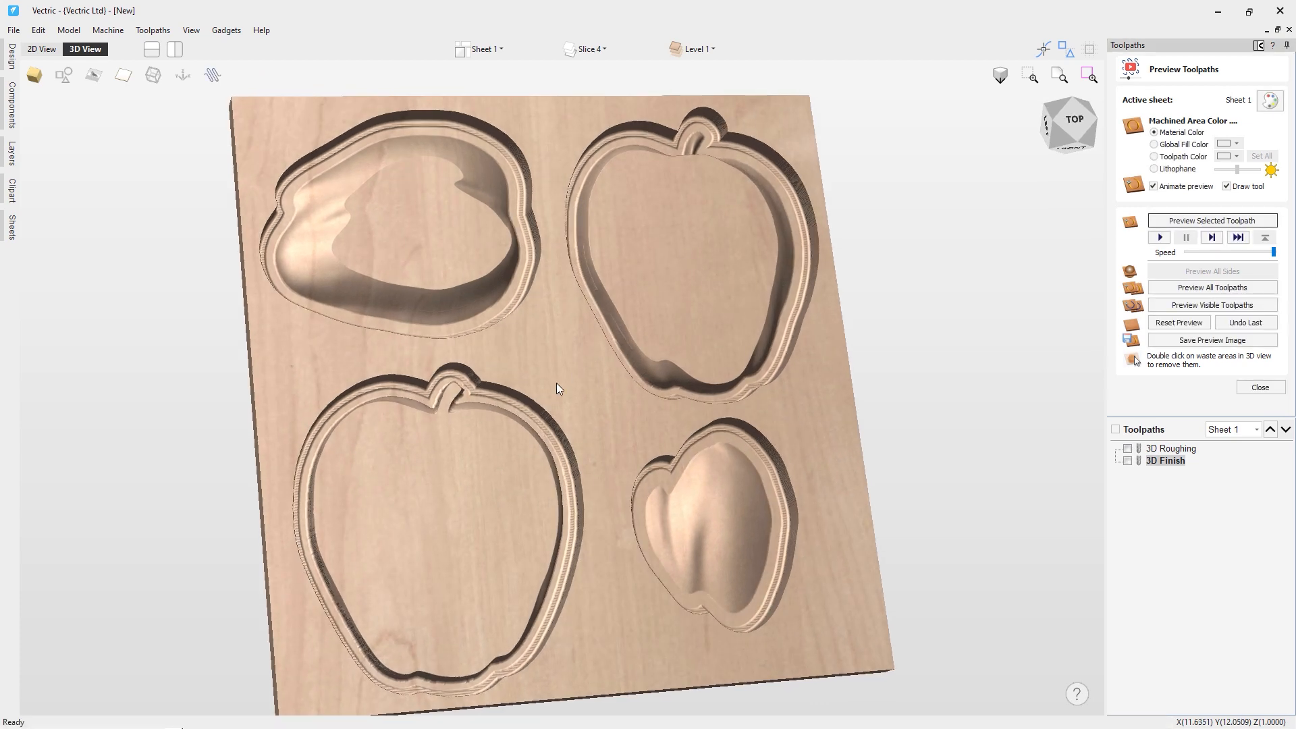
pyautogui.moveTo(597, 403); pyautogui.dragTo(523, 451)
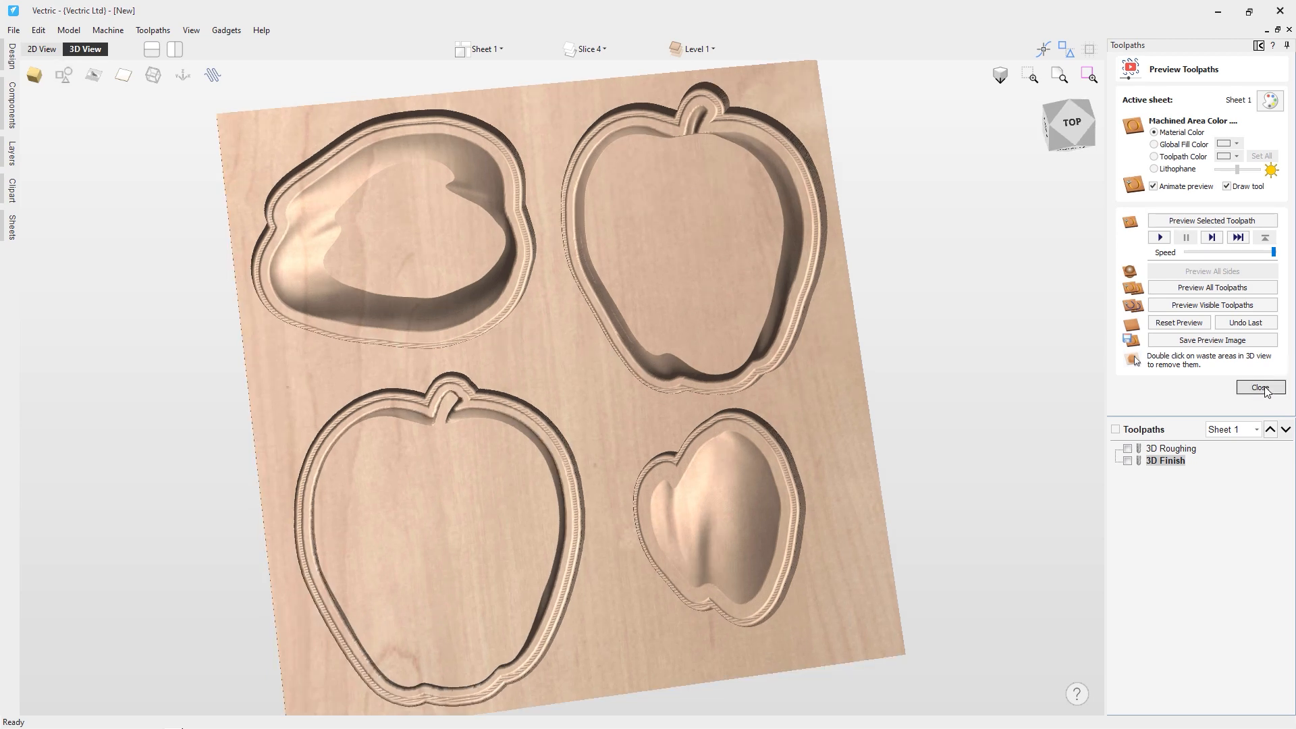
pyautogui.click(1261, 387)
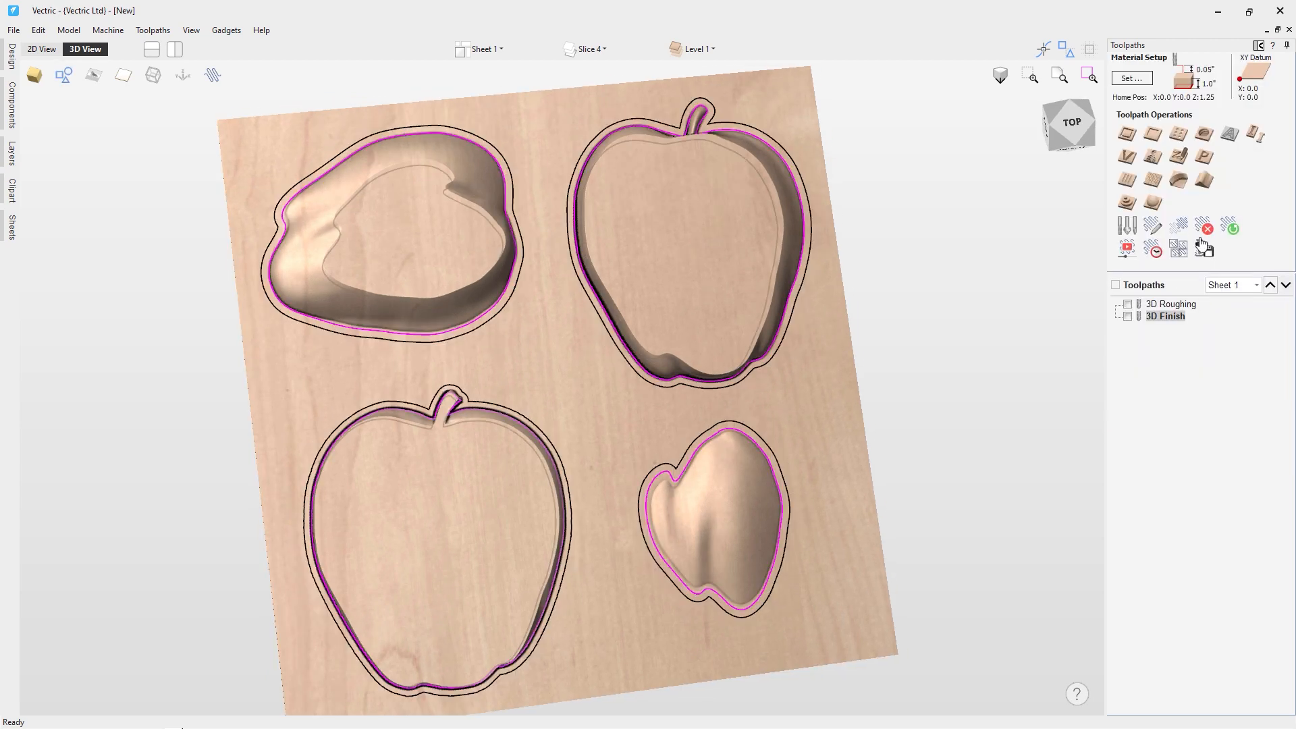
# Start a 2D profile toolpath with a cut depth of 1 inch and the Ball Nose (1/4") tool
pyautogui.click(1128, 135)
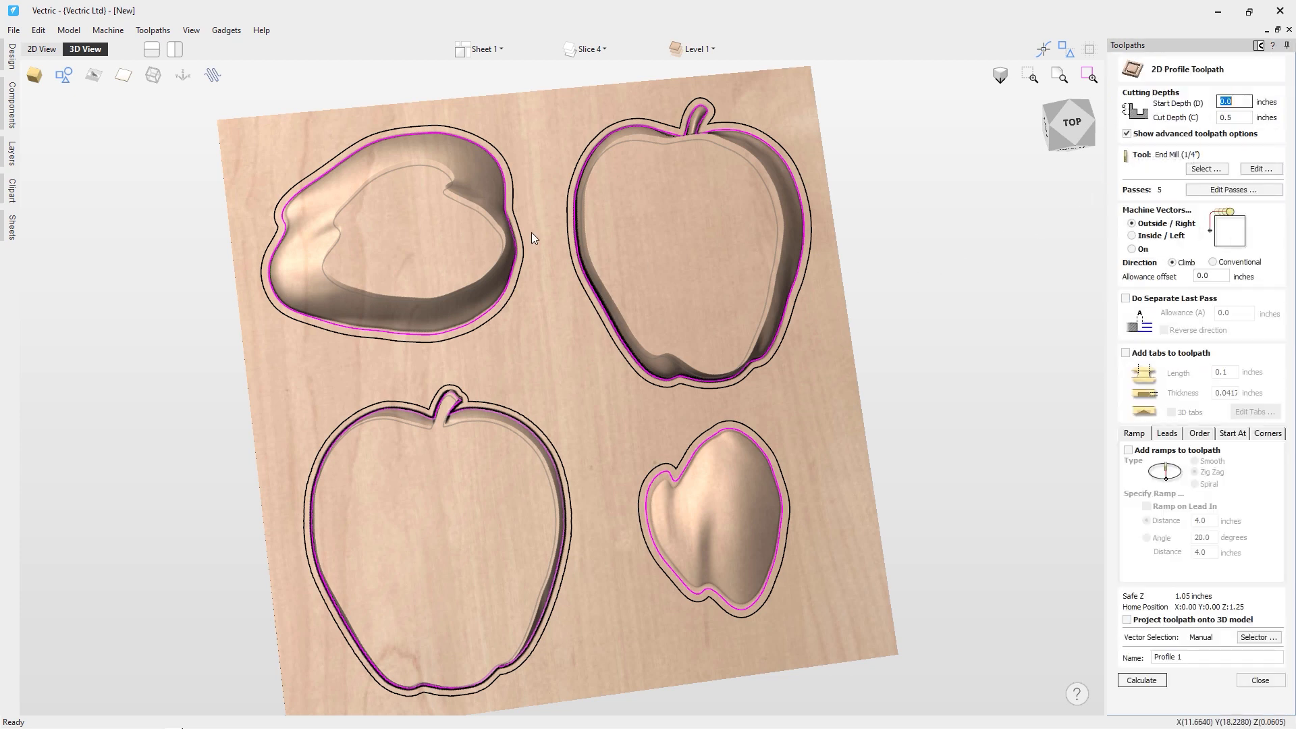
pyautogui.click(1071, 126)
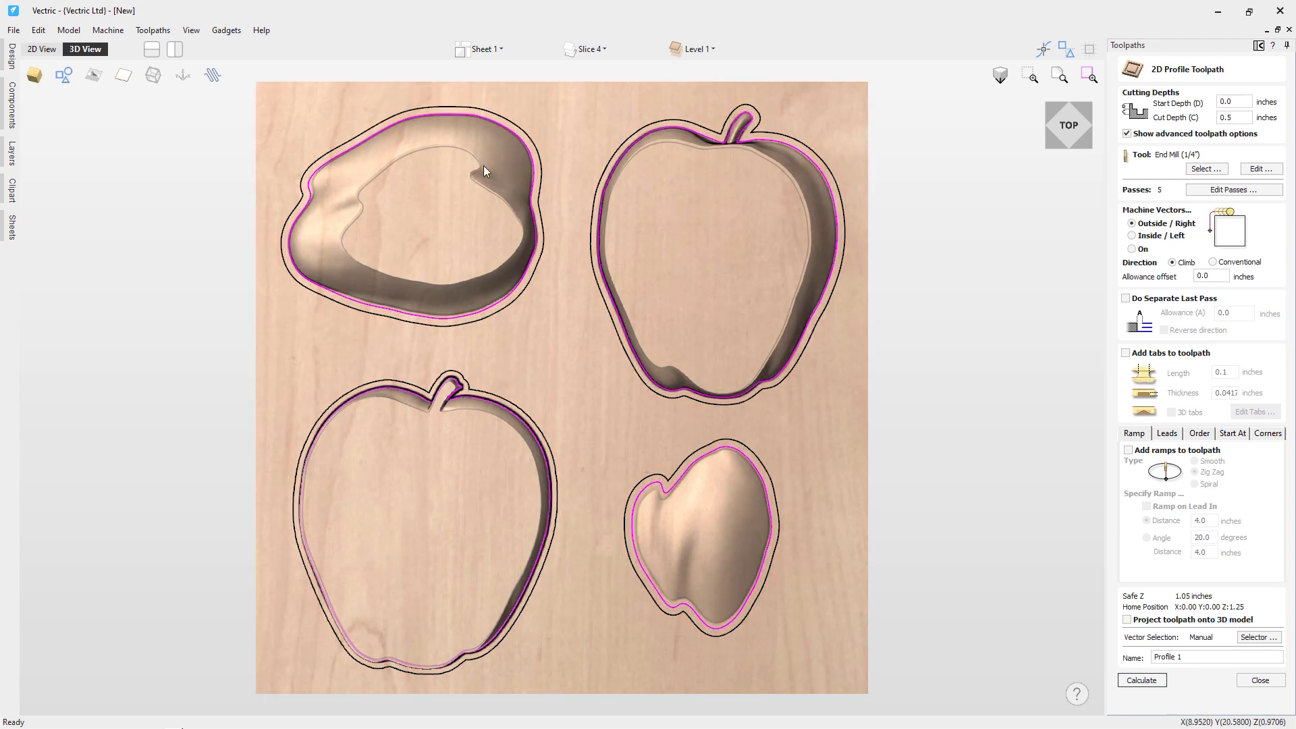
pyautogui.doubleClick(1234, 118)
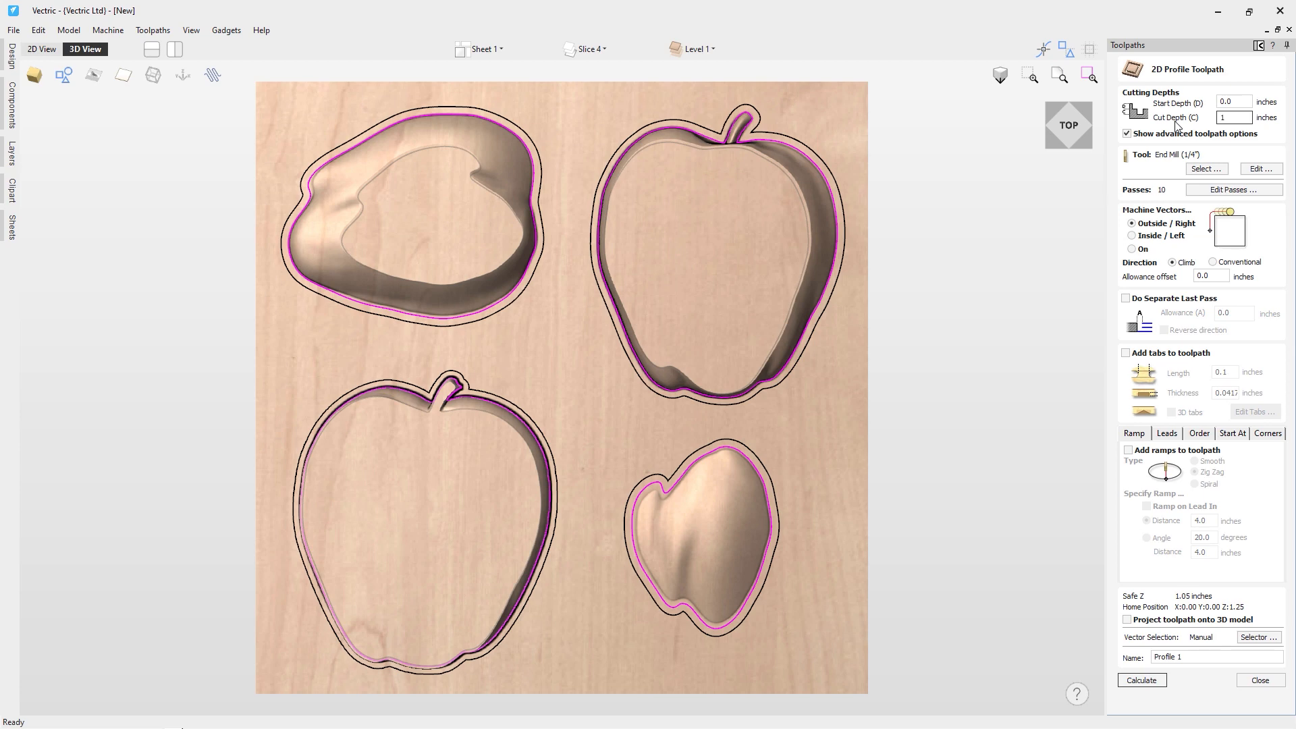
pyautogui.click(1207, 168)
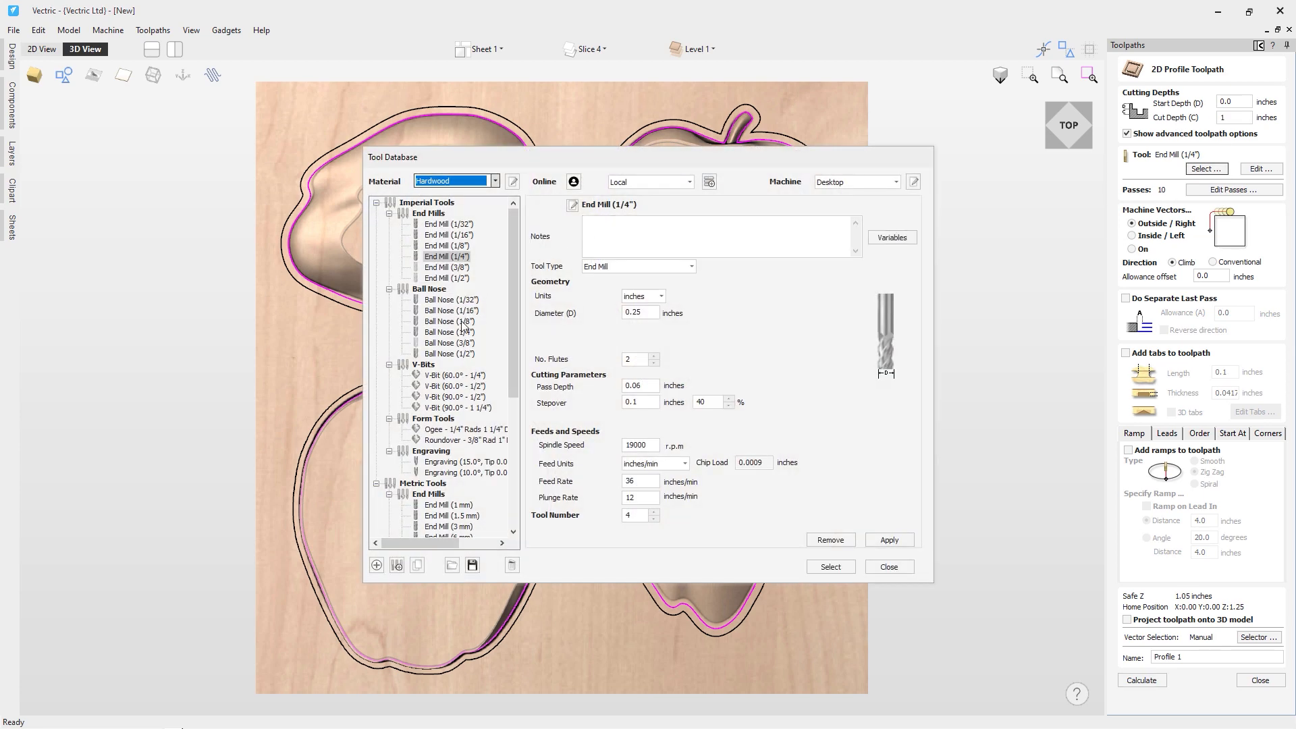
pyautogui.click(449, 332)
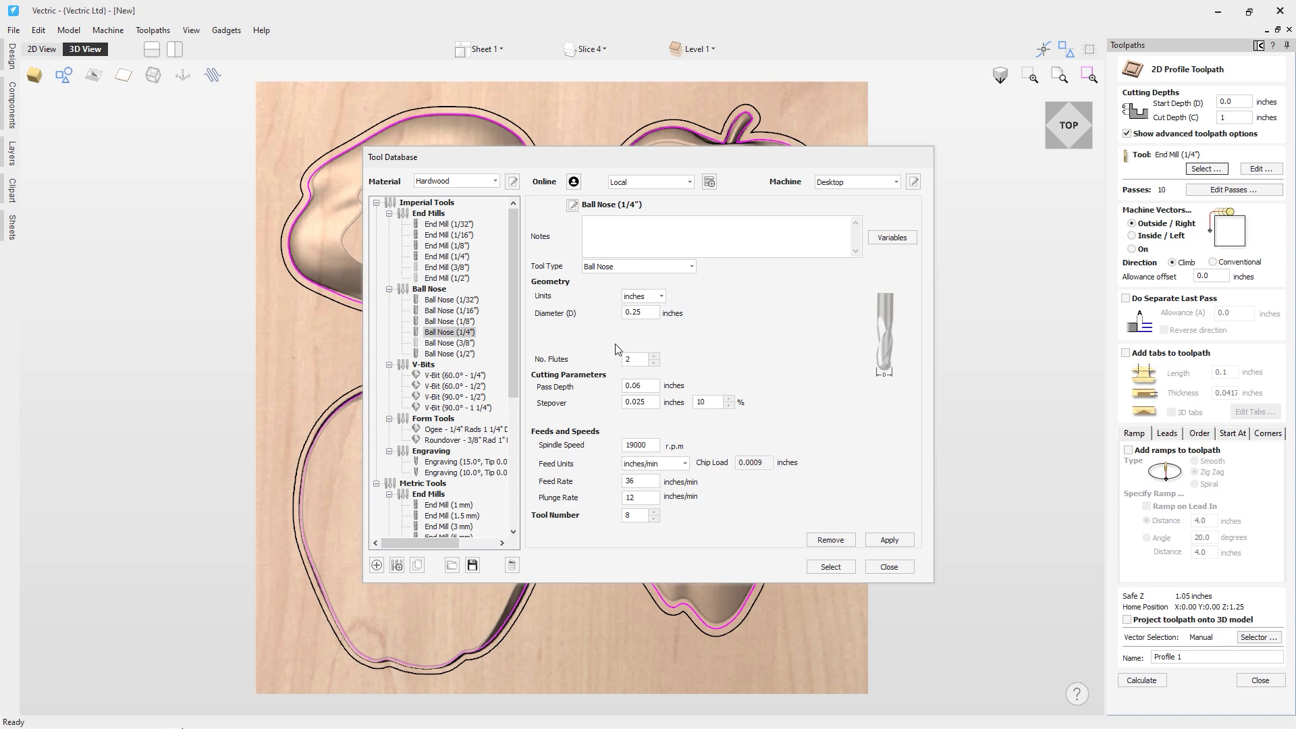
pyautogui.click(829, 567)
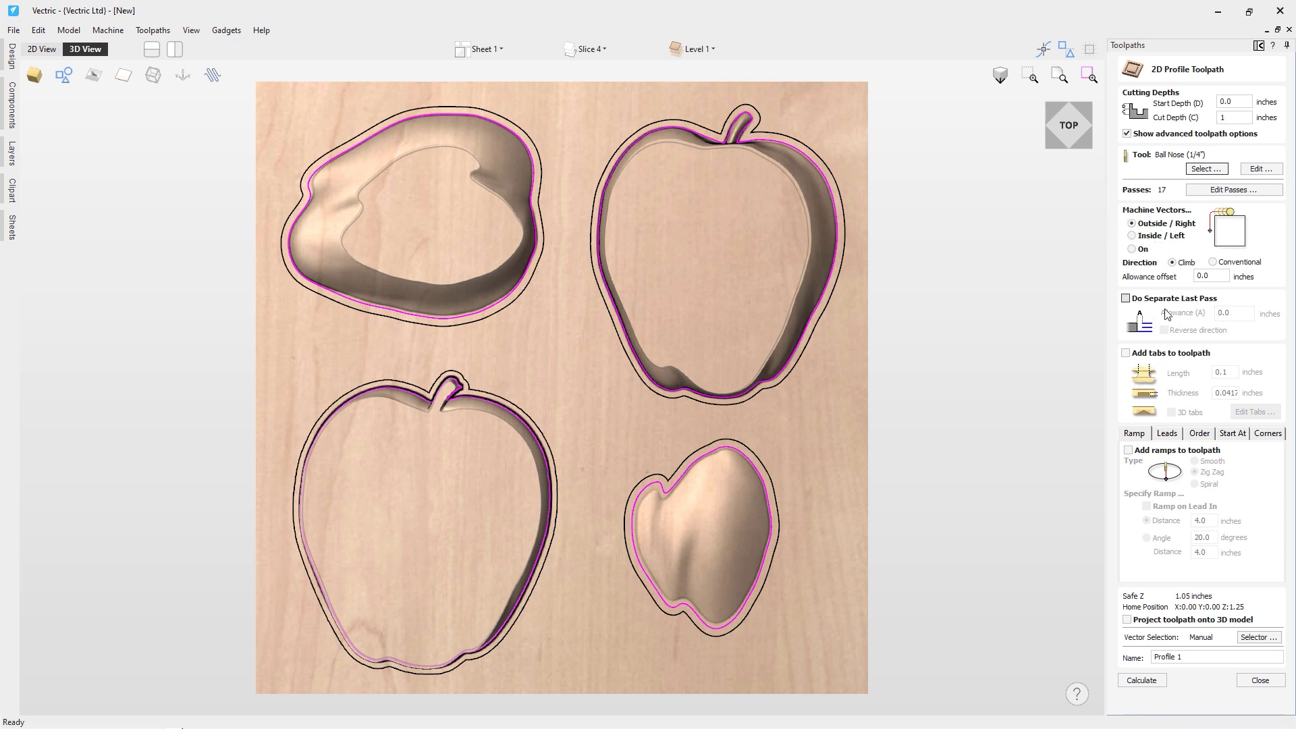
# Enable tabs 3 inches long and 0.03 inches thick, and open tab editing with the 2D and 3D views side by side
pyautogui.click(1141, 356)
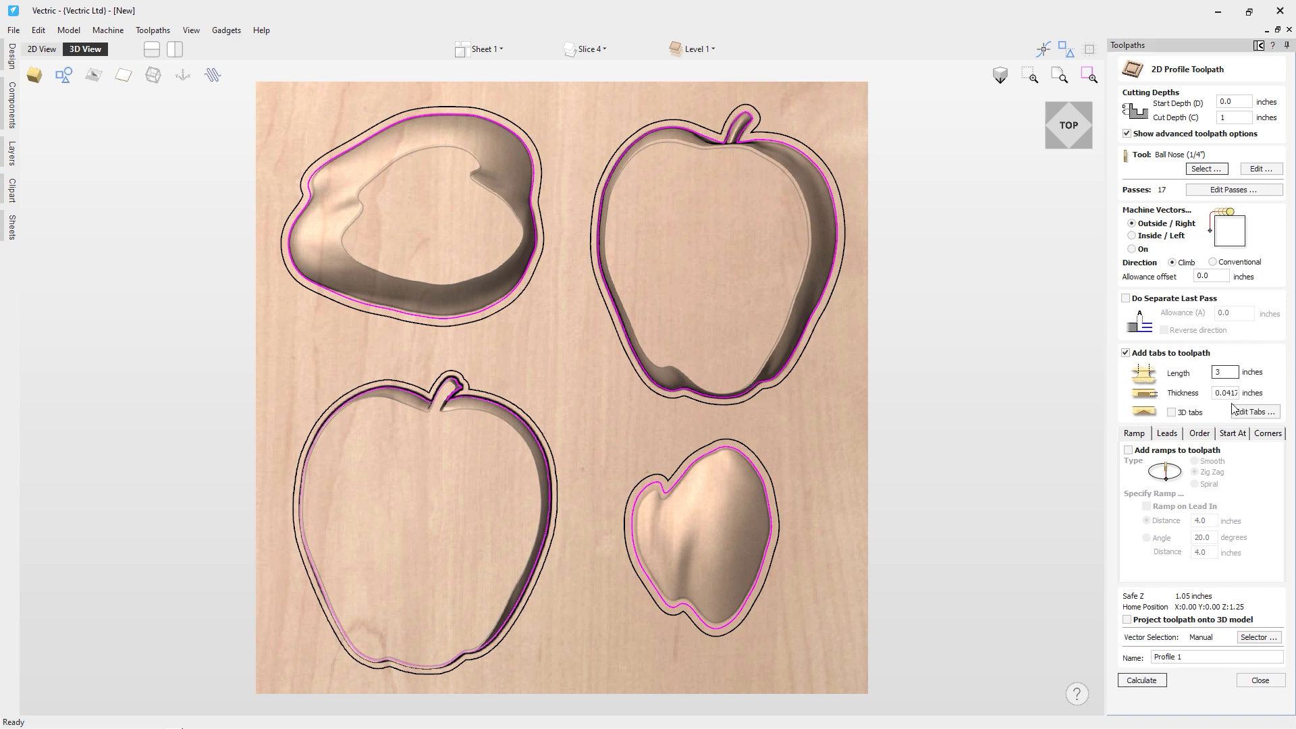
pyautogui.doubleClick(1222, 394)
pyautogui.click(1252, 413)
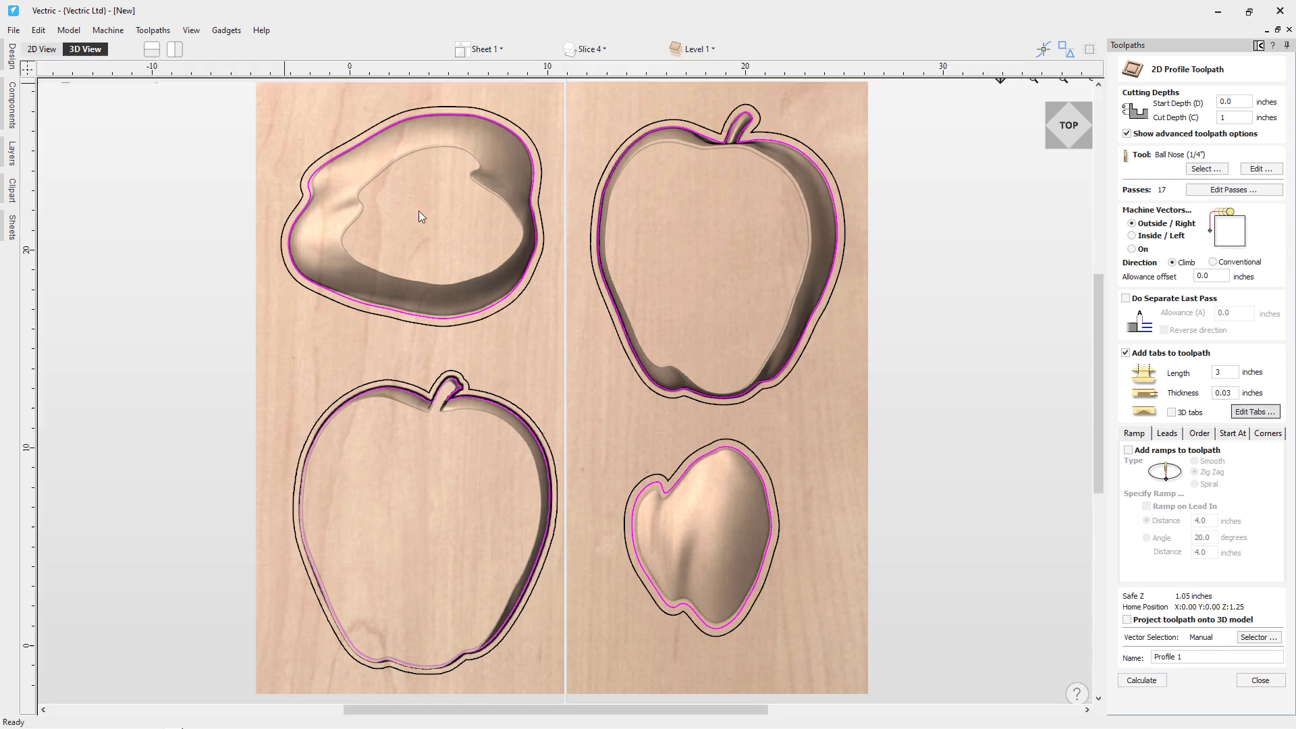
pyautogui.click(175, 51)
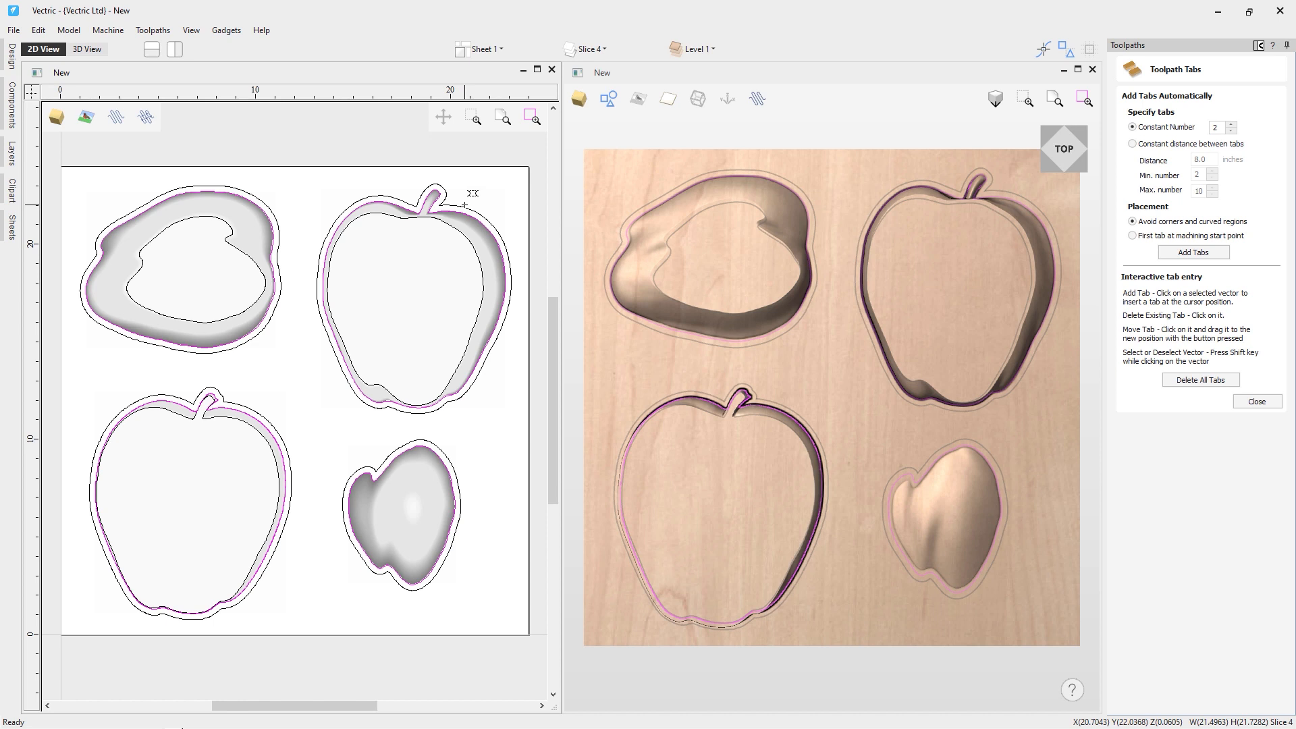
pyautogui.click(905, 446)
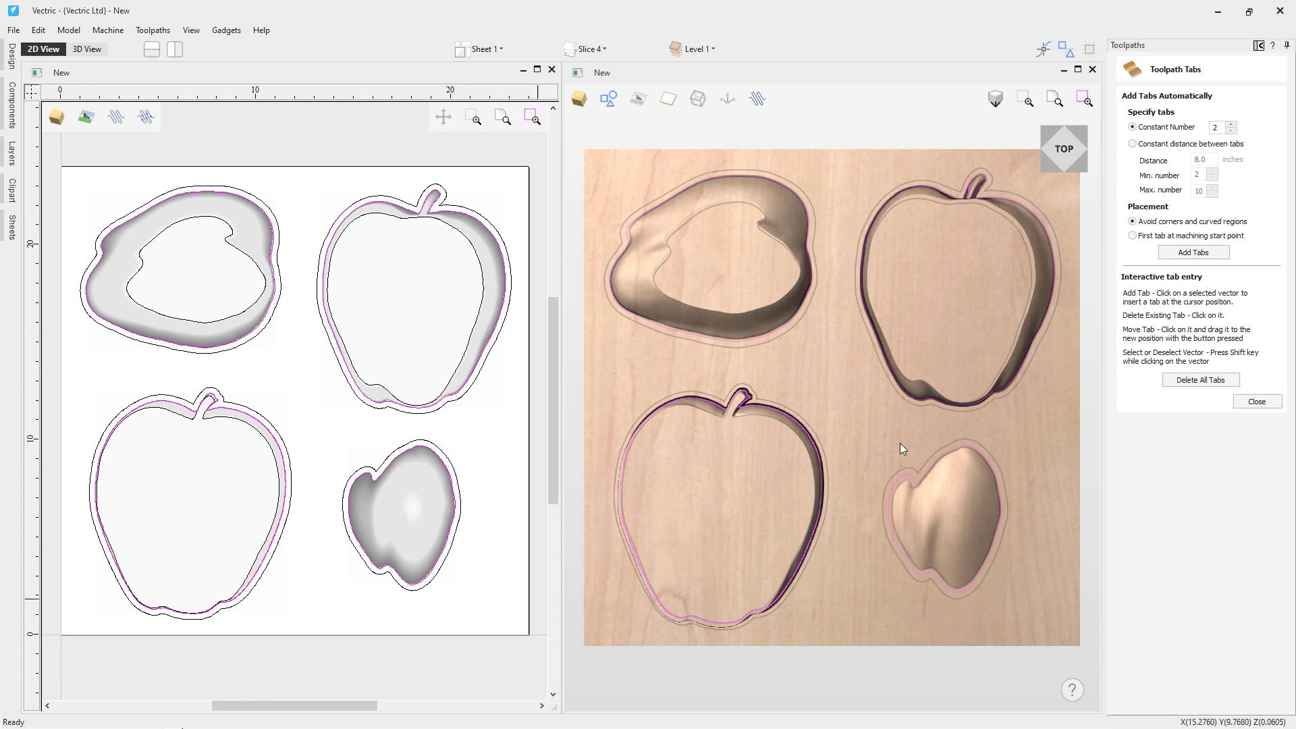
# Place tabs manually around the selected outlines of all four apple slices and finish tab editing
pyautogui.click(455, 495)
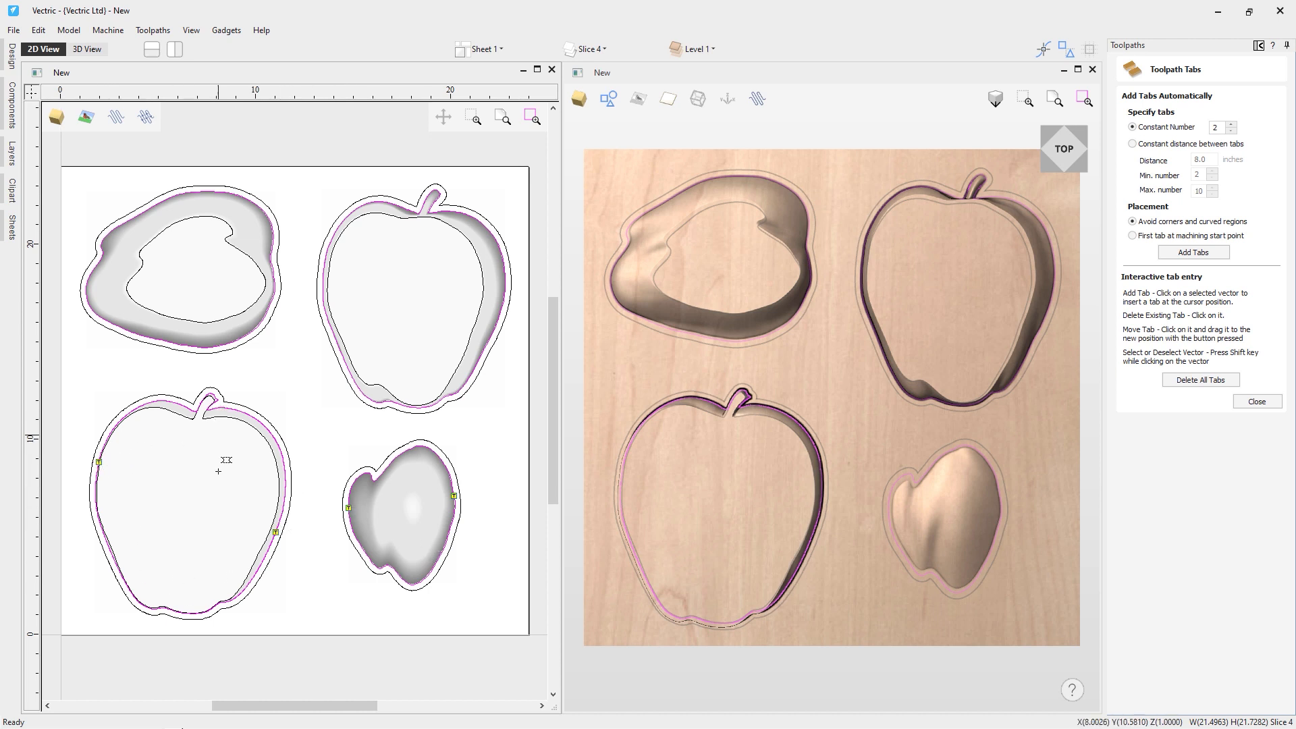
pyautogui.click(190, 612)
pyautogui.click(242, 410)
pyautogui.click(95, 270)
pyautogui.click(205, 193)
pyautogui.click(272, 264)
pyautogui.click(323, 275)
pyautogui.click(503, 308)
pyautogui.click(417, 407)
pyautogui.click(385, 202)
pyautogui.click(475, 218)
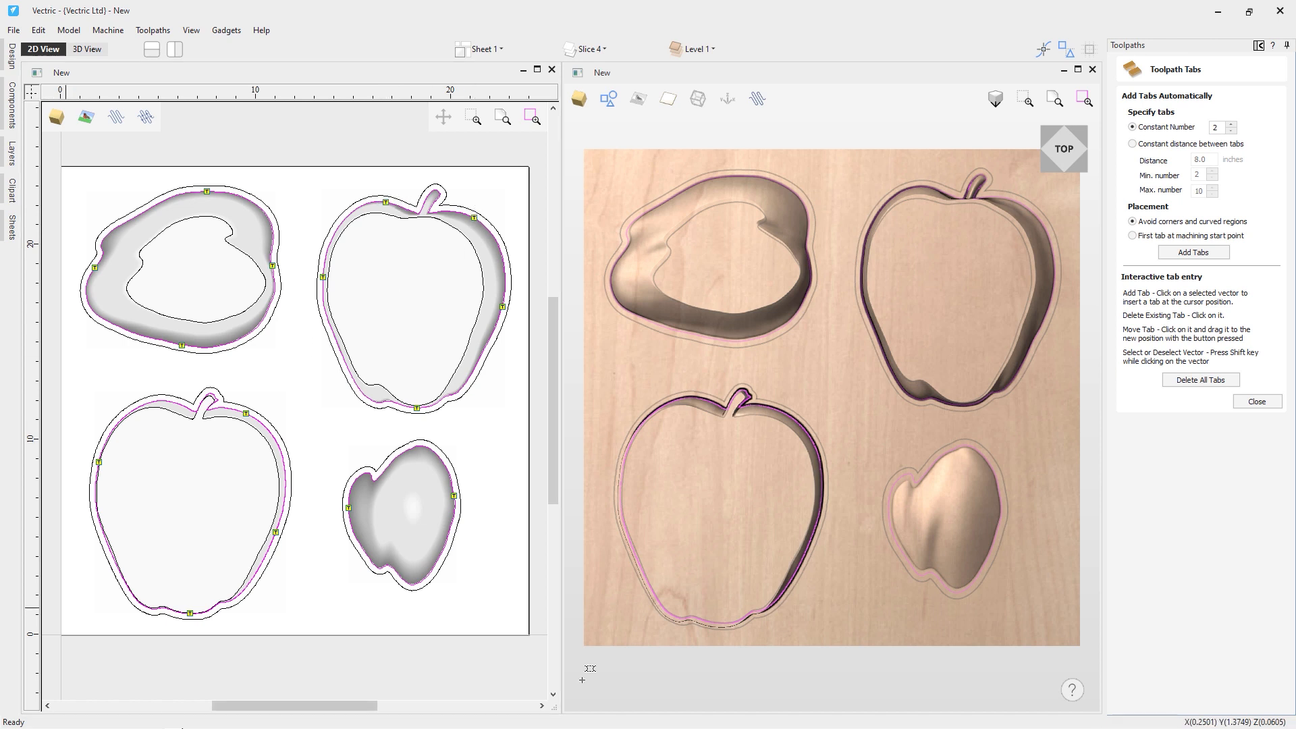
pyautogui.click(1257, 401)
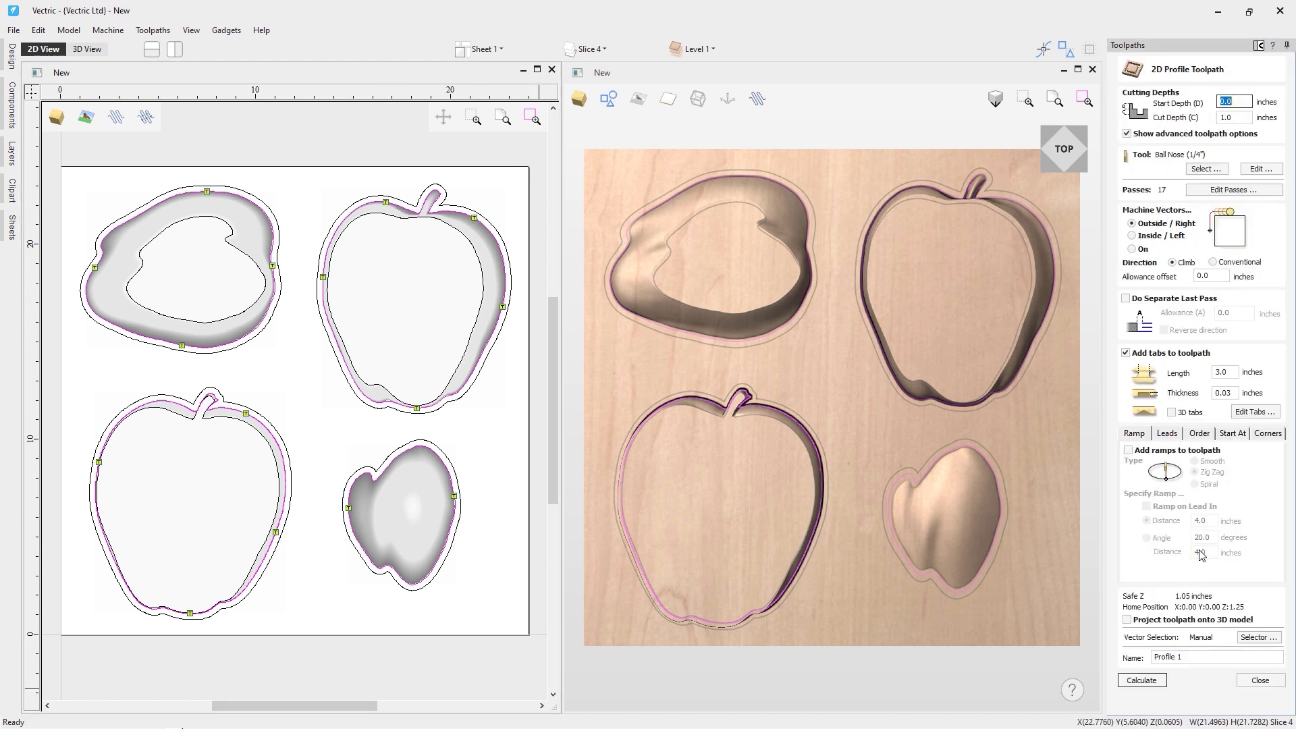
# Name the toolpath Profile, calculate it, and enlarge the 3D view to fill the workspace
pyautogui.click(1190, 656)
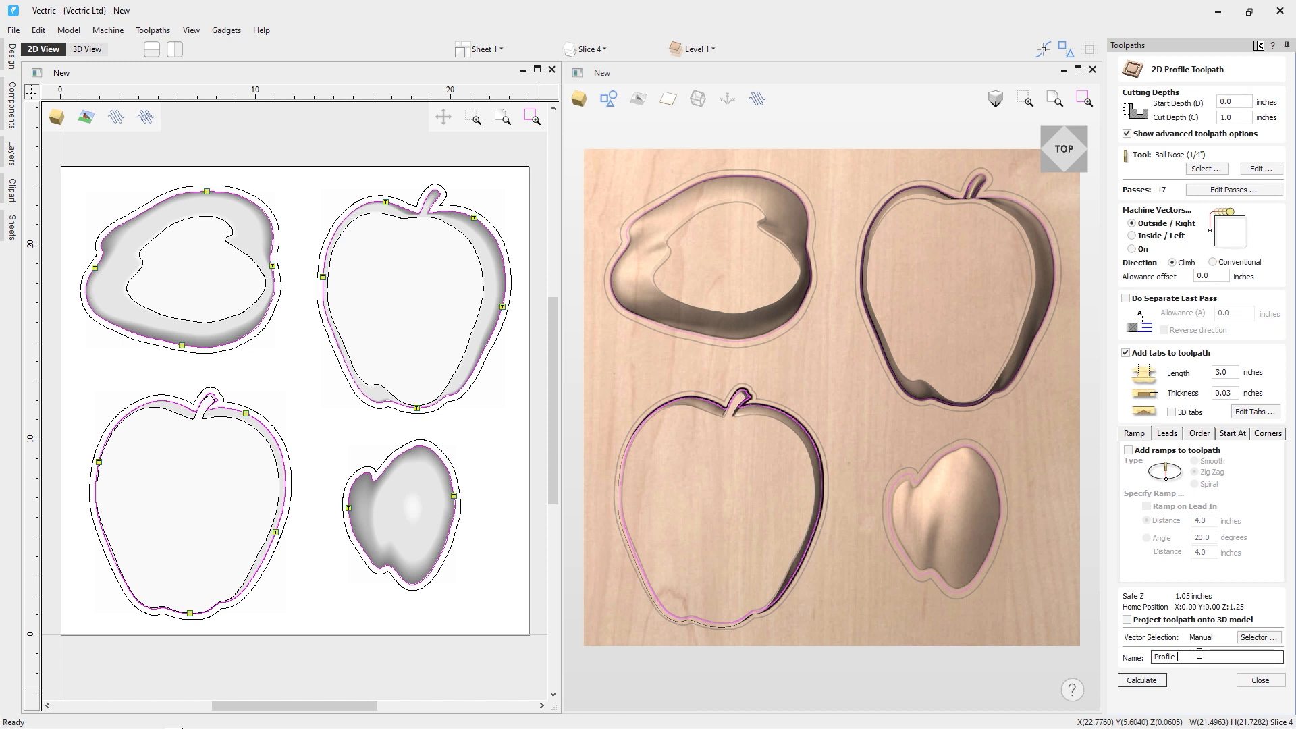
pyautogui.click(1141, 680)
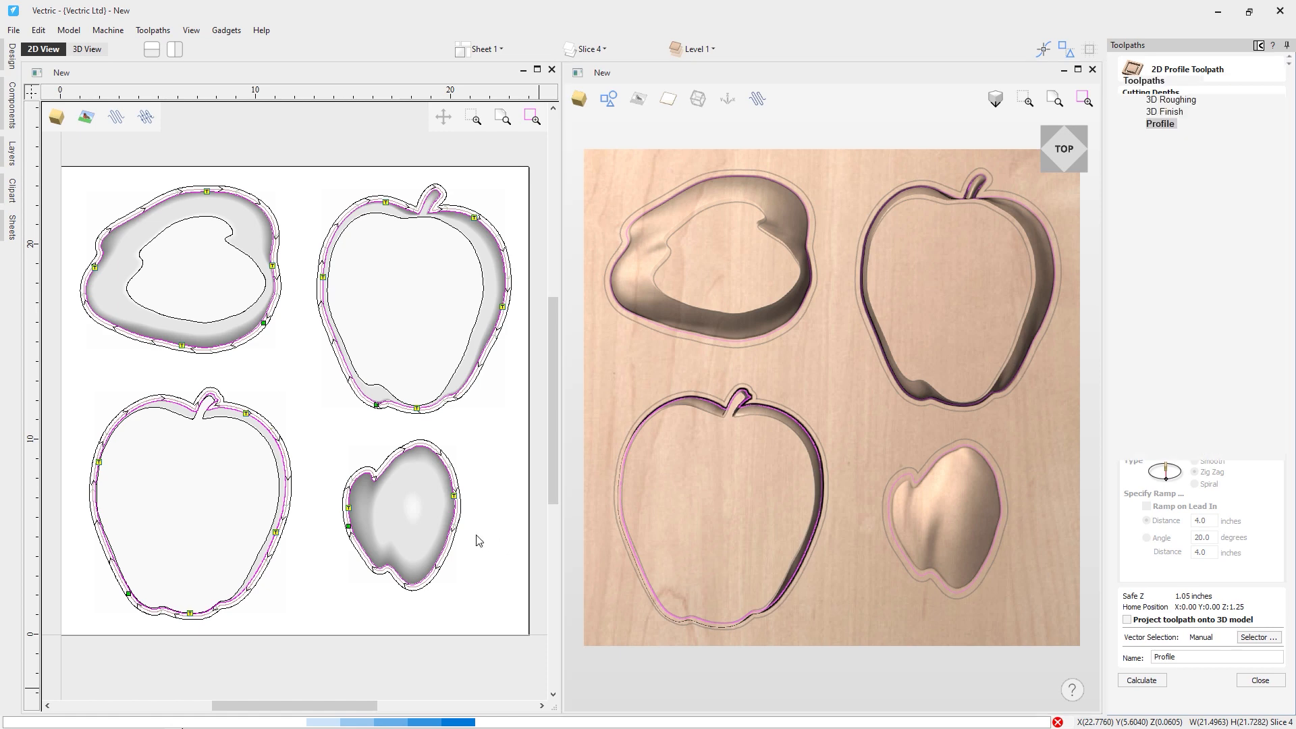
pyautogui.click(1078, 70)
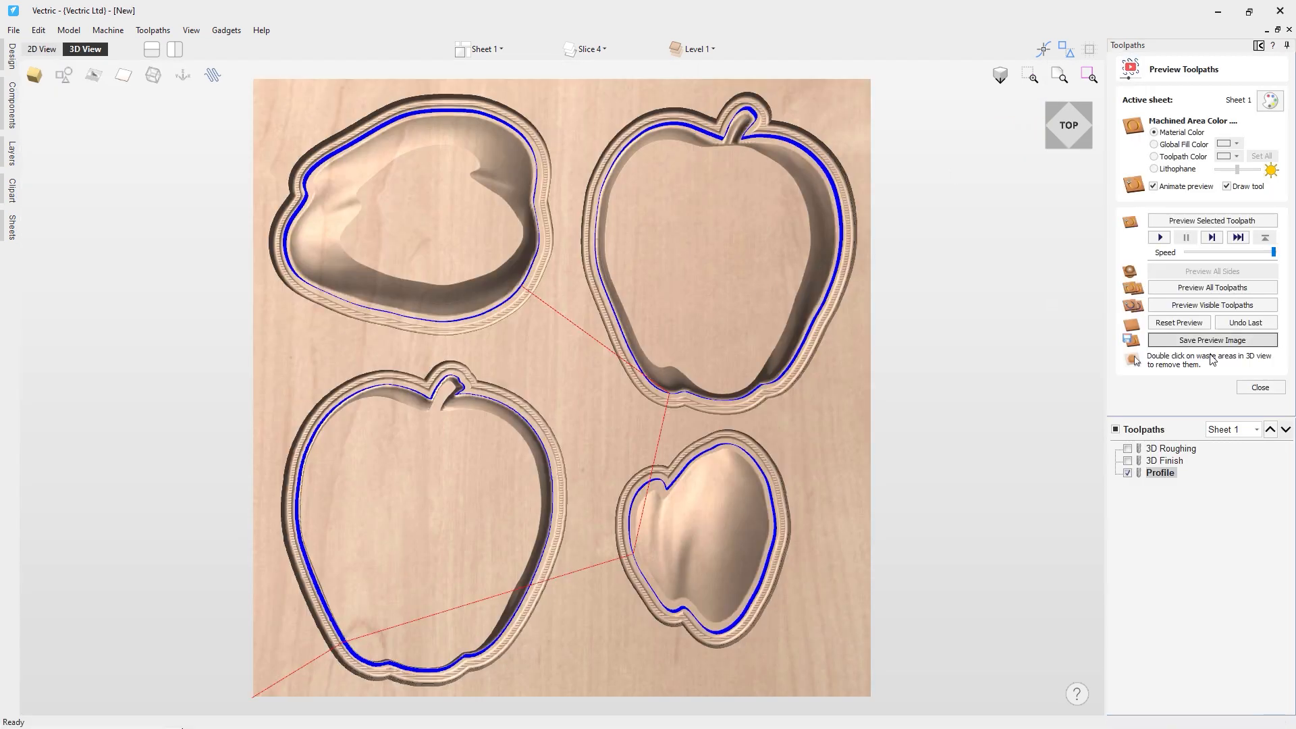
# Preview the Profile toolpath, inspect the cut-outs and tabs up close, and preview all toolpaths together
pyautogui.click(1211, 221)
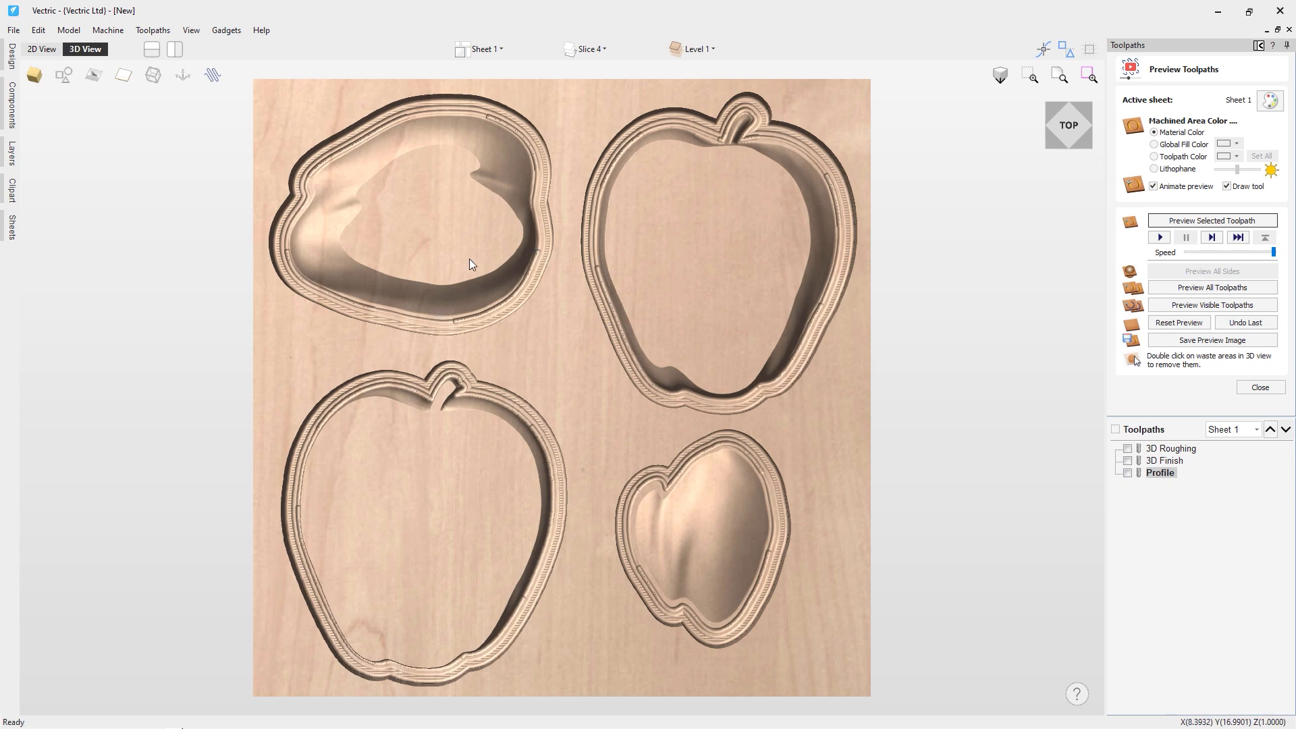
pyautogui.scroll(4, 540, 175)
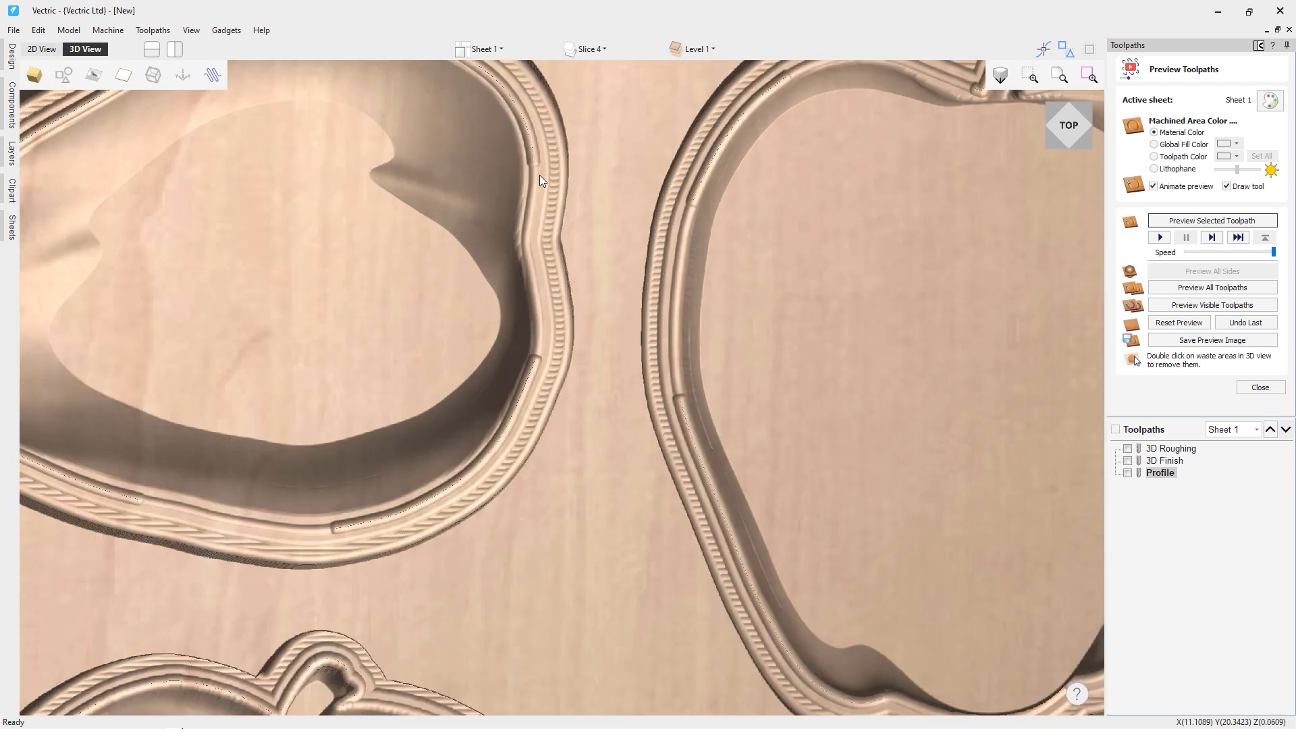
pyautogui.scroll(3, 536, 364)
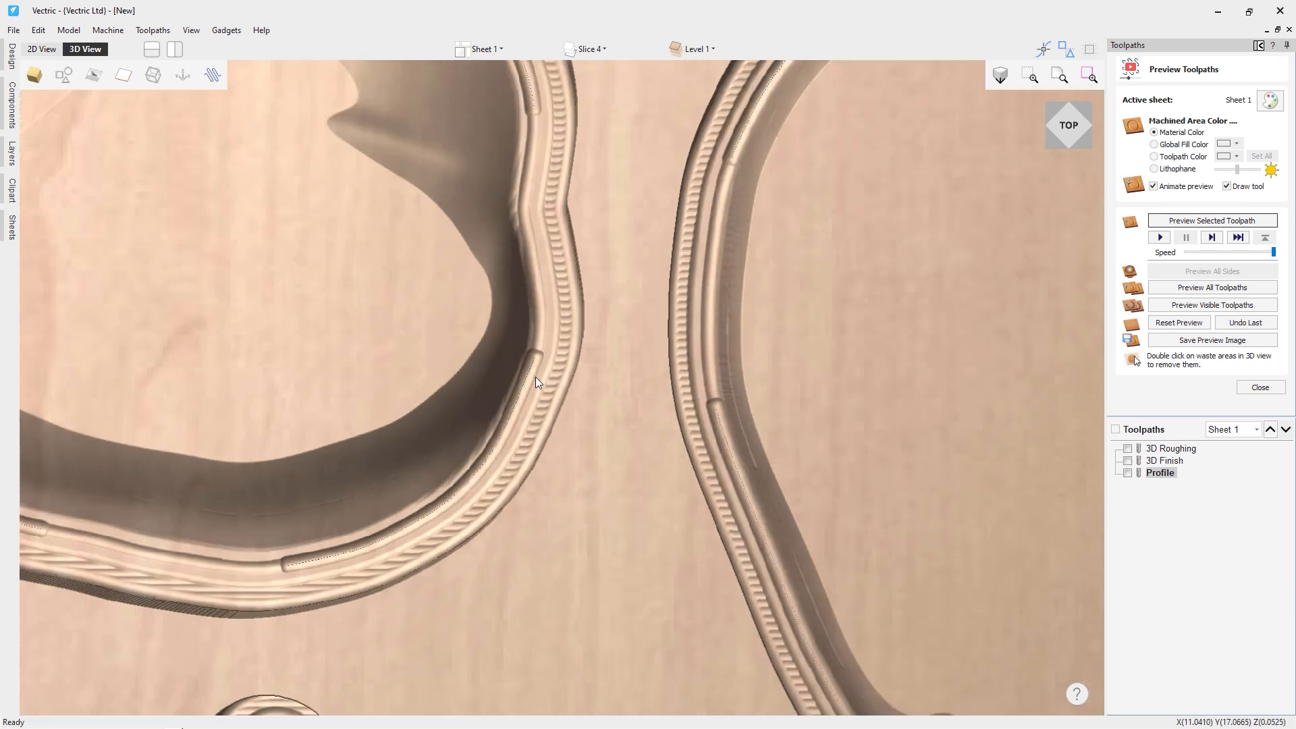
pyautogui.scroll(-5, 410, 528)
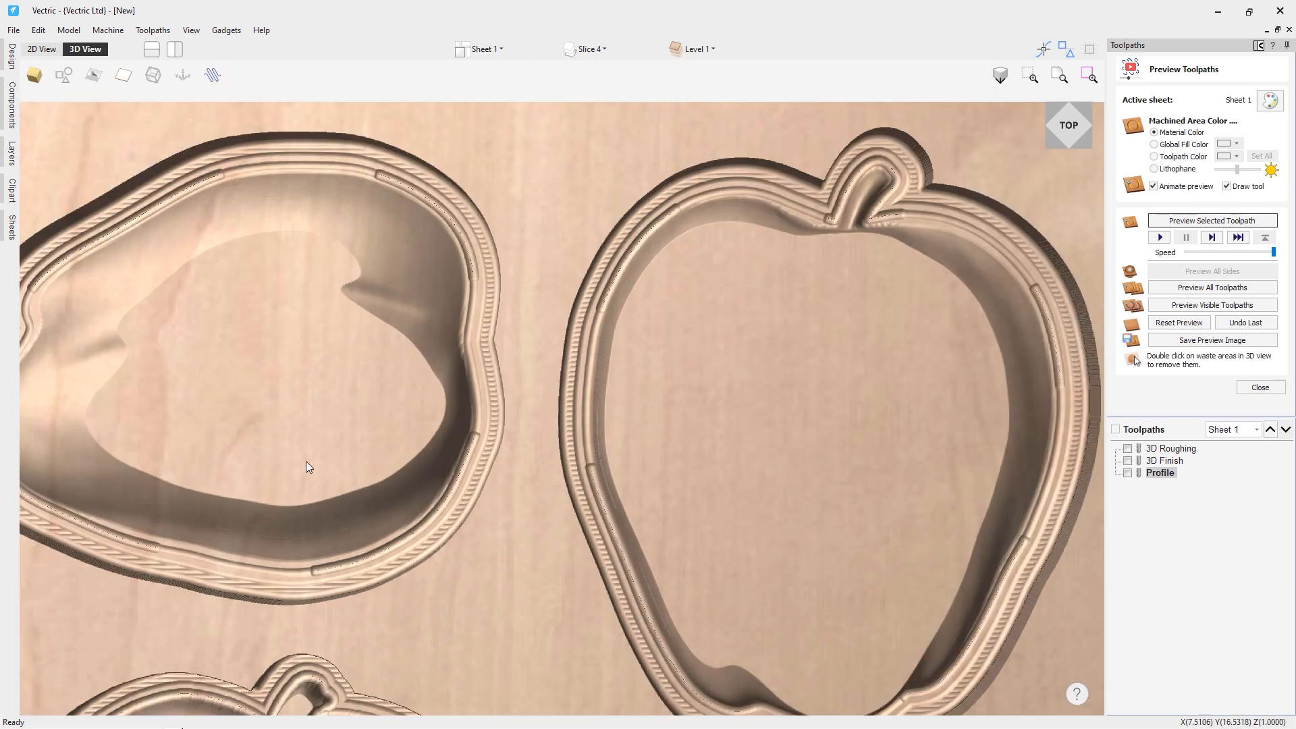
pyautogui.scroll(-3, 310, 464)
pyautogui.moveTo(317, 469); pyautogui.dragTo(436, 479)
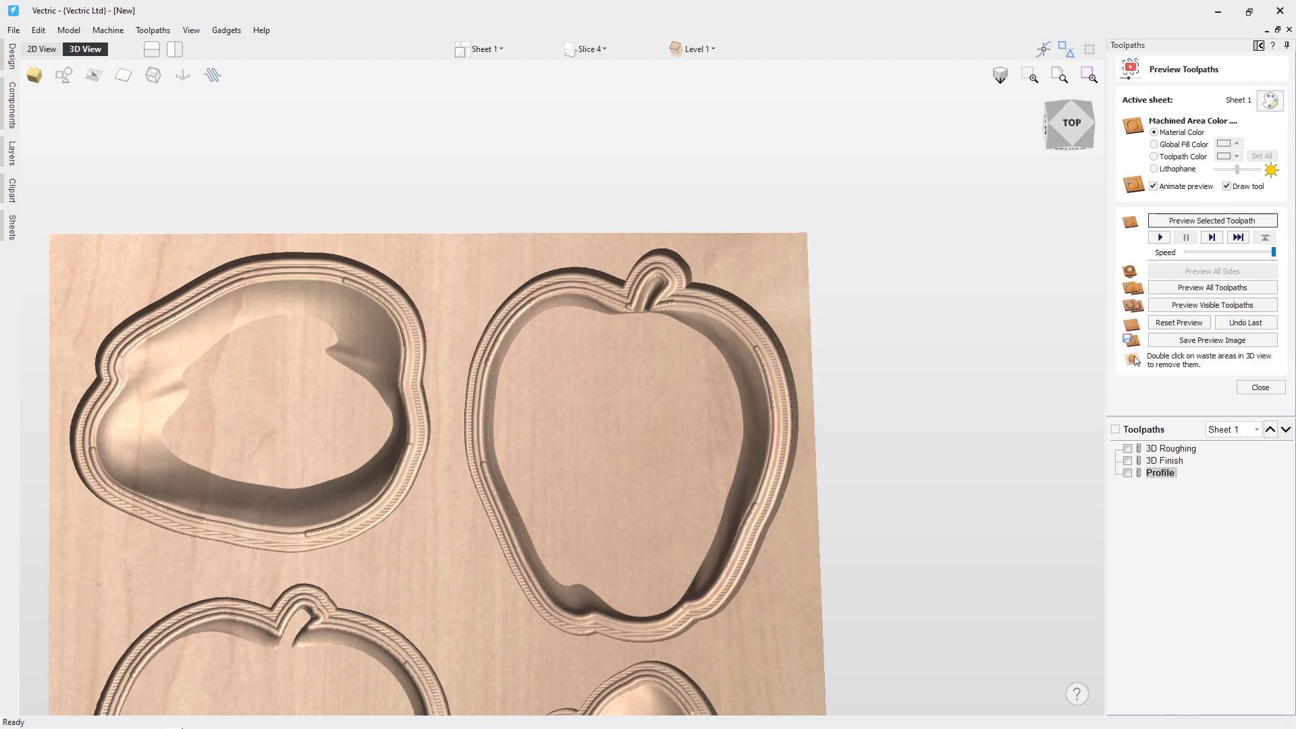
pyautogui.click(1060, 129)
pyautogui.click(1212, 287)
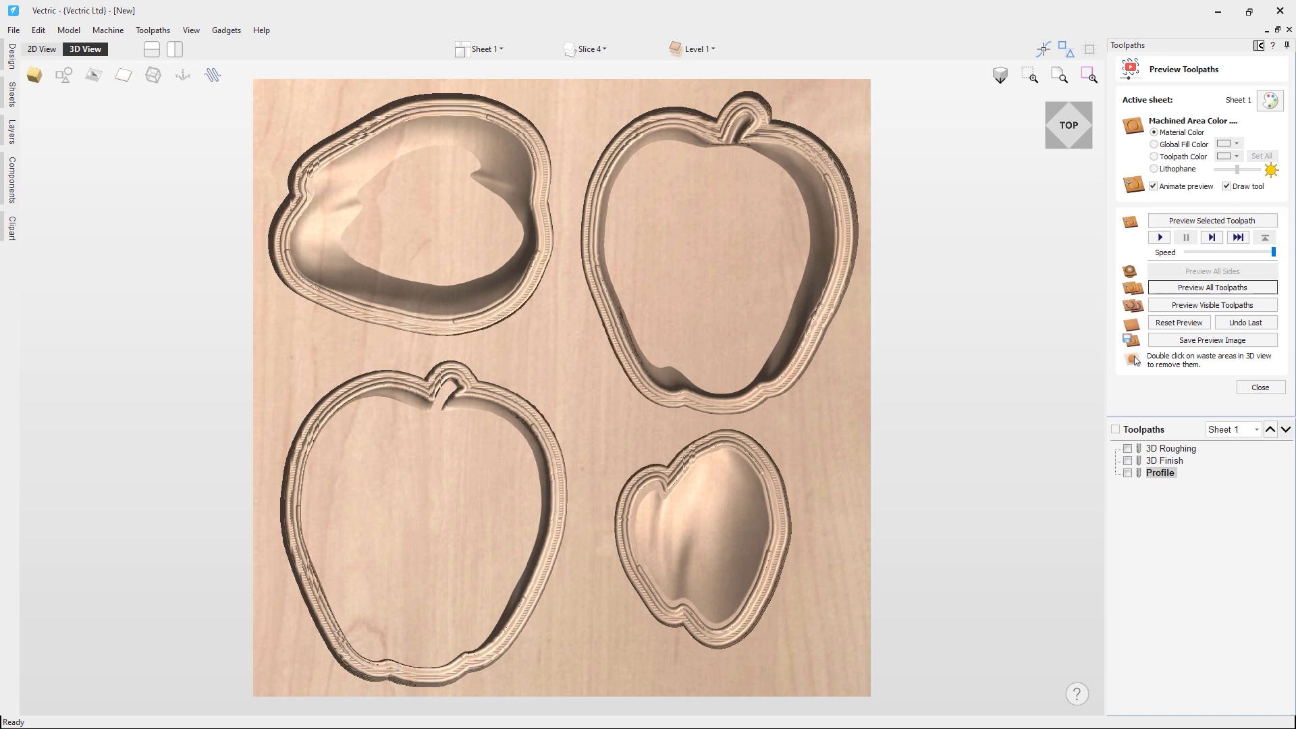